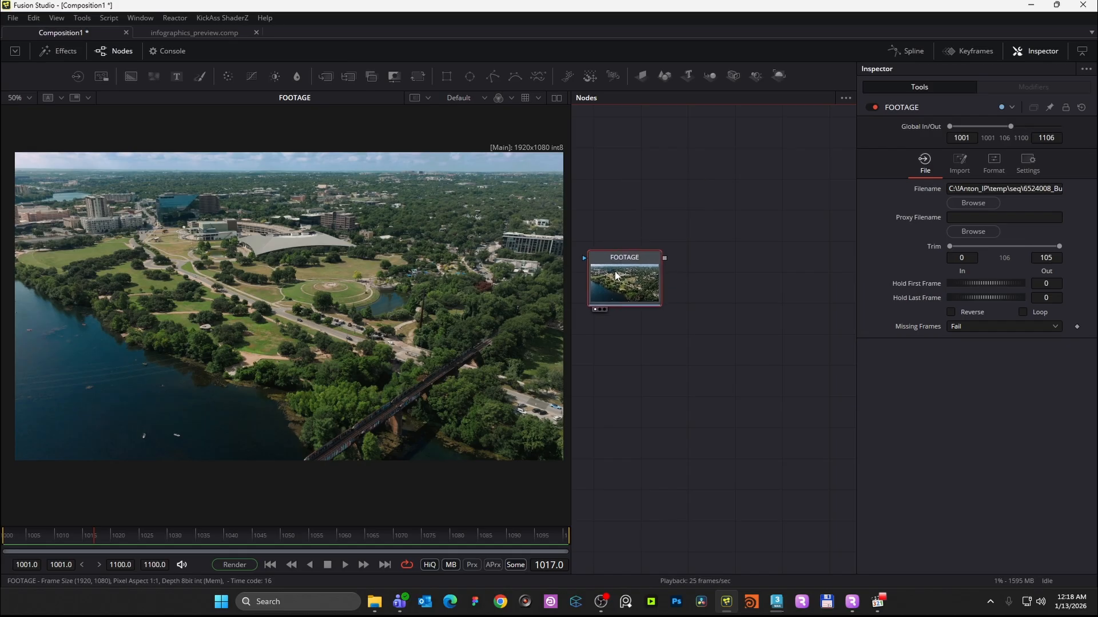
- Add a Camera Tracker node fed by the FOOTAGE node and show it in the first viewer
key(shift+space)
text(load)
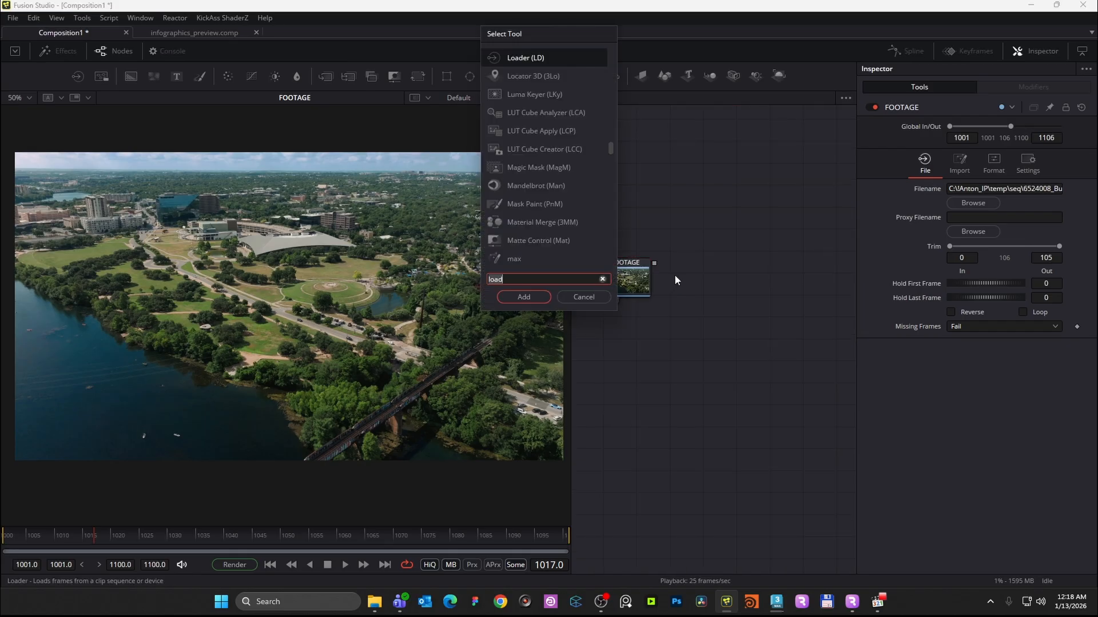
key(BackSpace)
key(BackSpace)
key(BackSpace)
key(BackSpace)
text(tra)
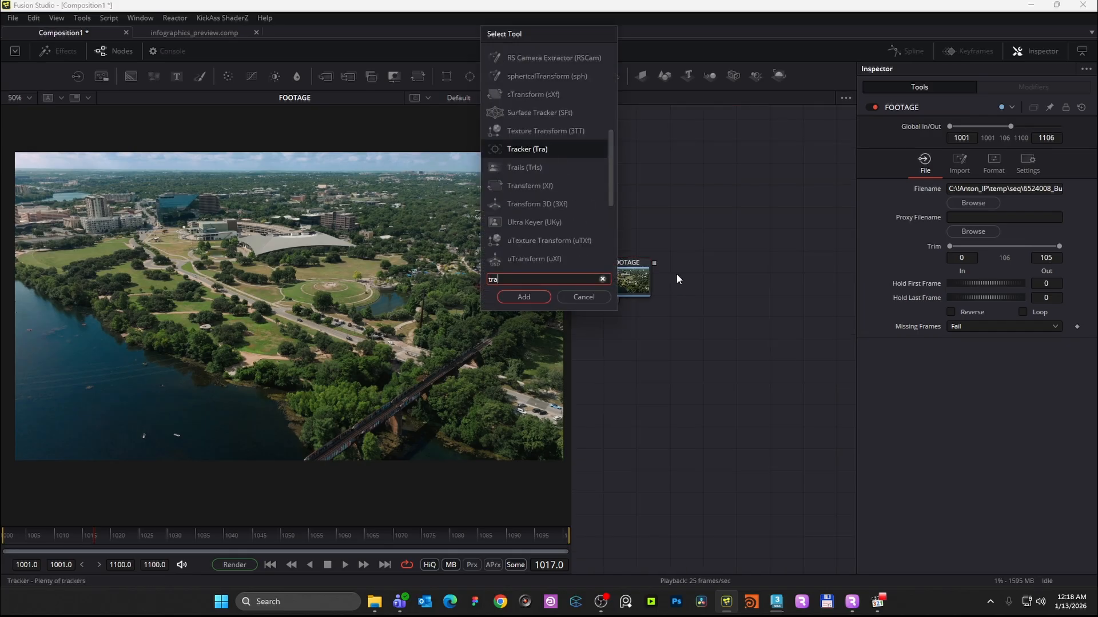
key(BackSpace)
key(BackSpace)
key(BackSpace)
text(cam)
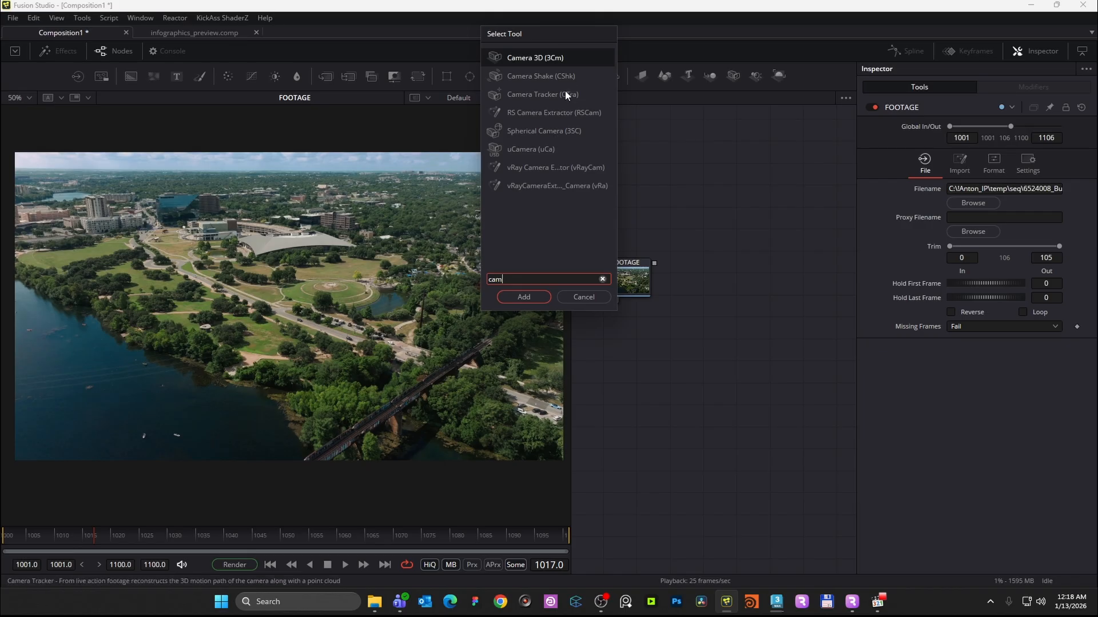
click(556, 97)
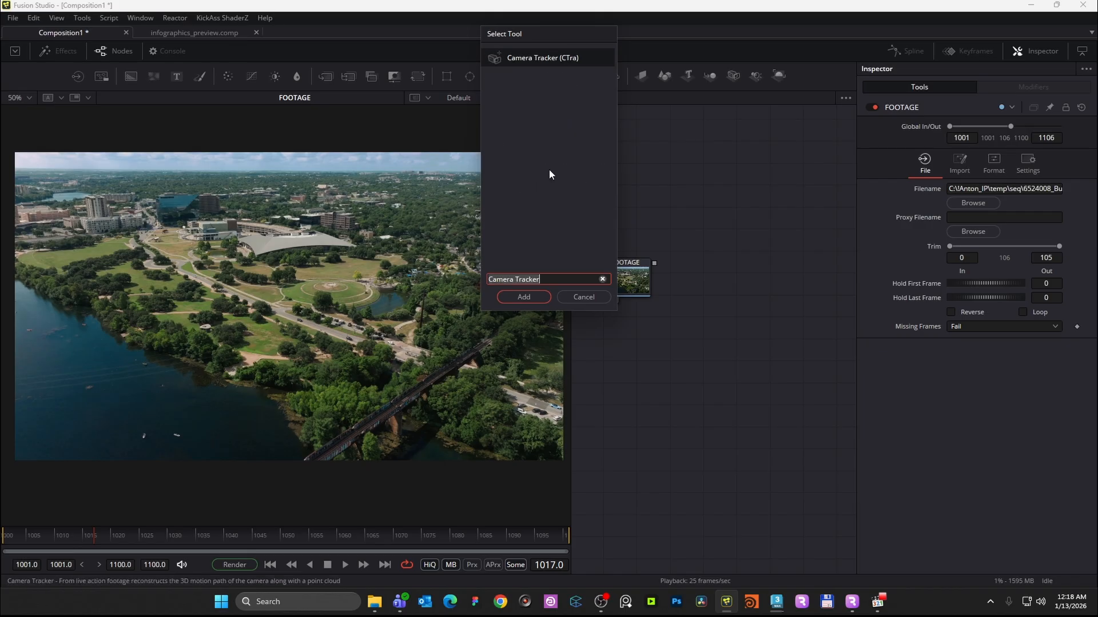
click(524, 297)
drag(665, 282, 707, 273)
key(1)
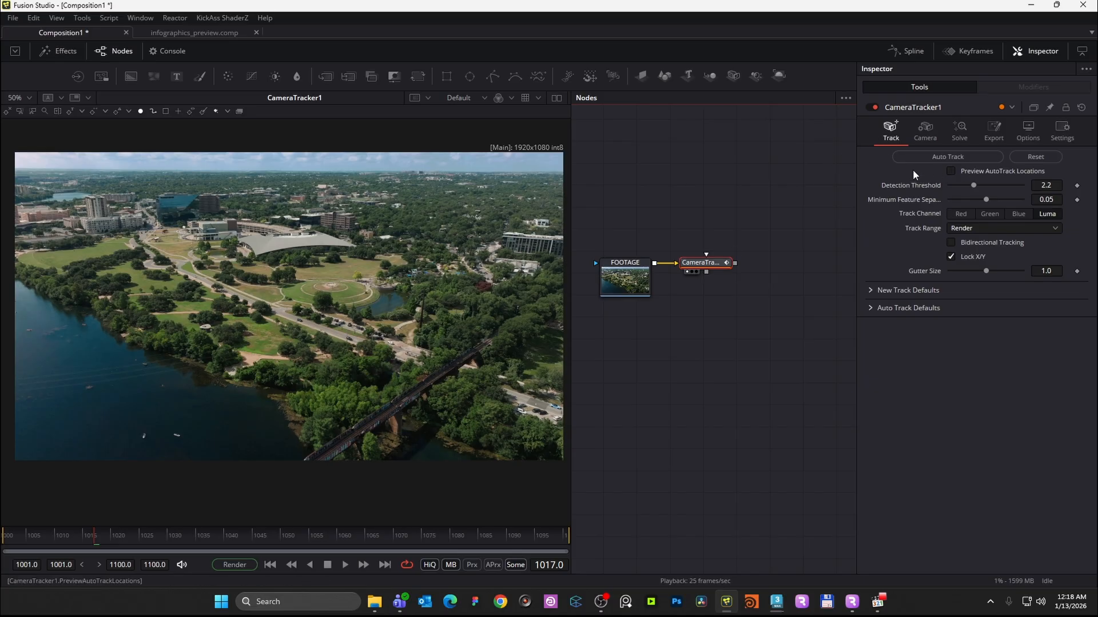
- Auto-track the footage with AutoTrack location preview and Bidirectional Tracking enabled and Minimum Feature Separation reduced to 0.0339, then scrub through the tracks
click(959, 171)
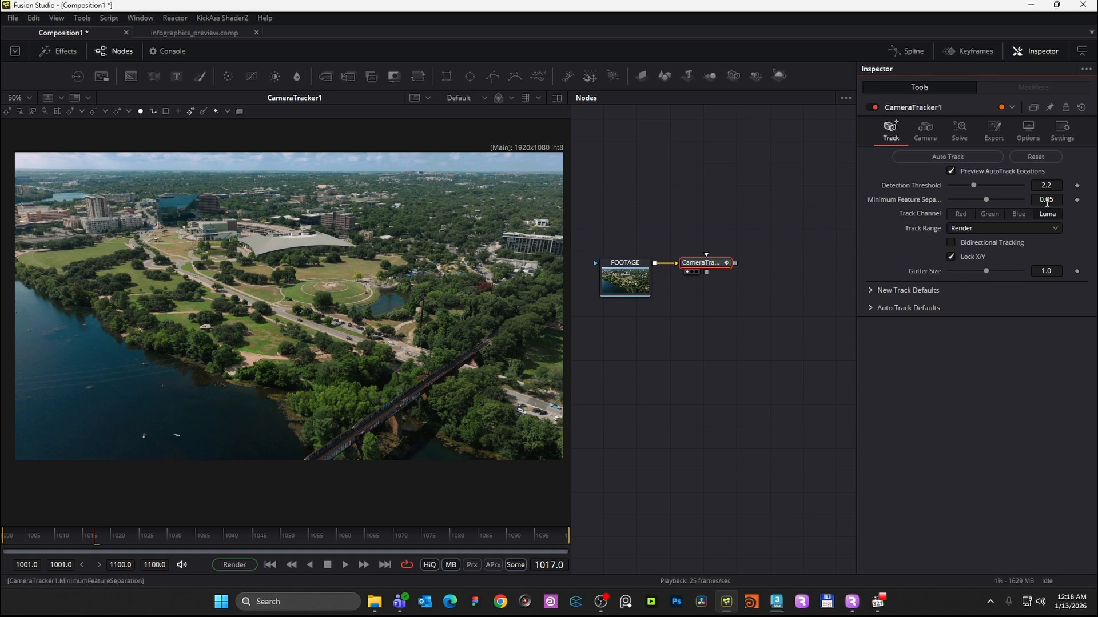
drag(986, 203, 974, 205)
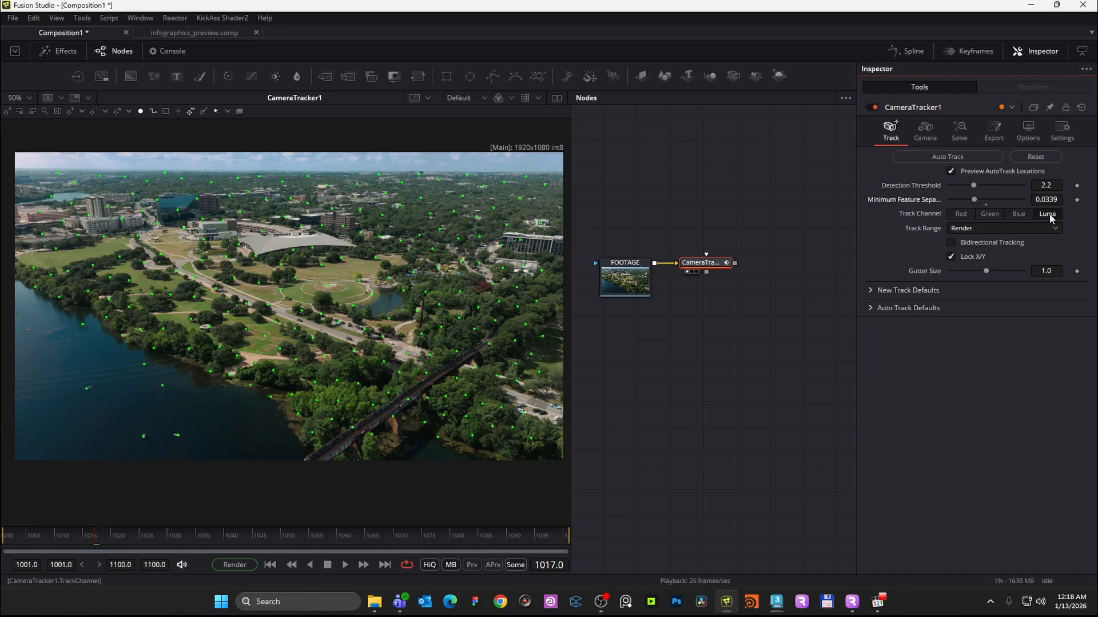
click(976, 245)
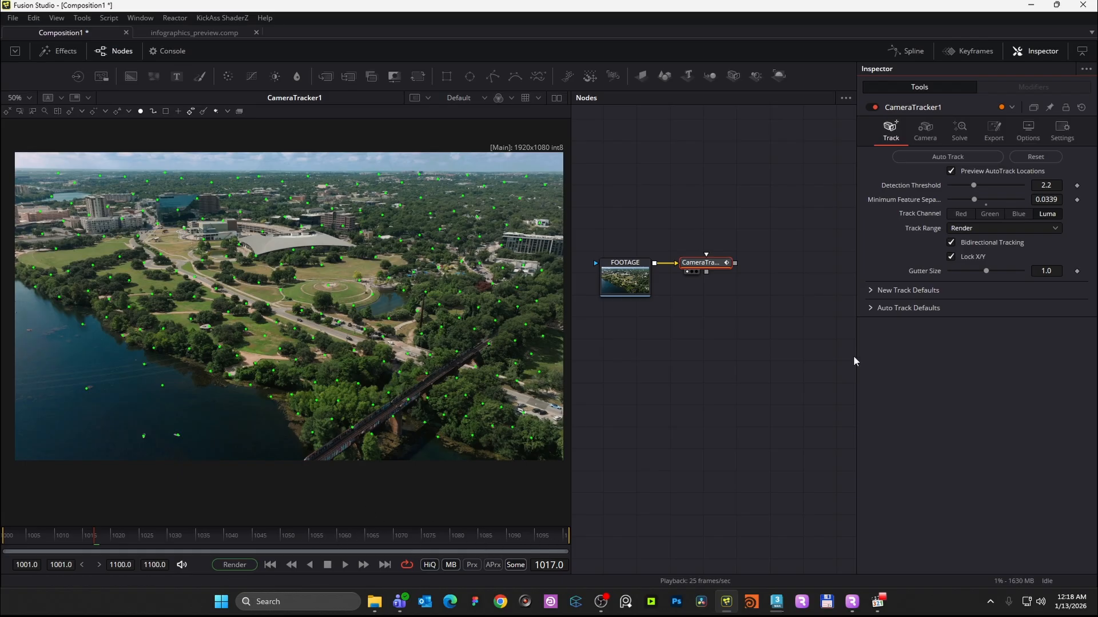
click(947, 157)
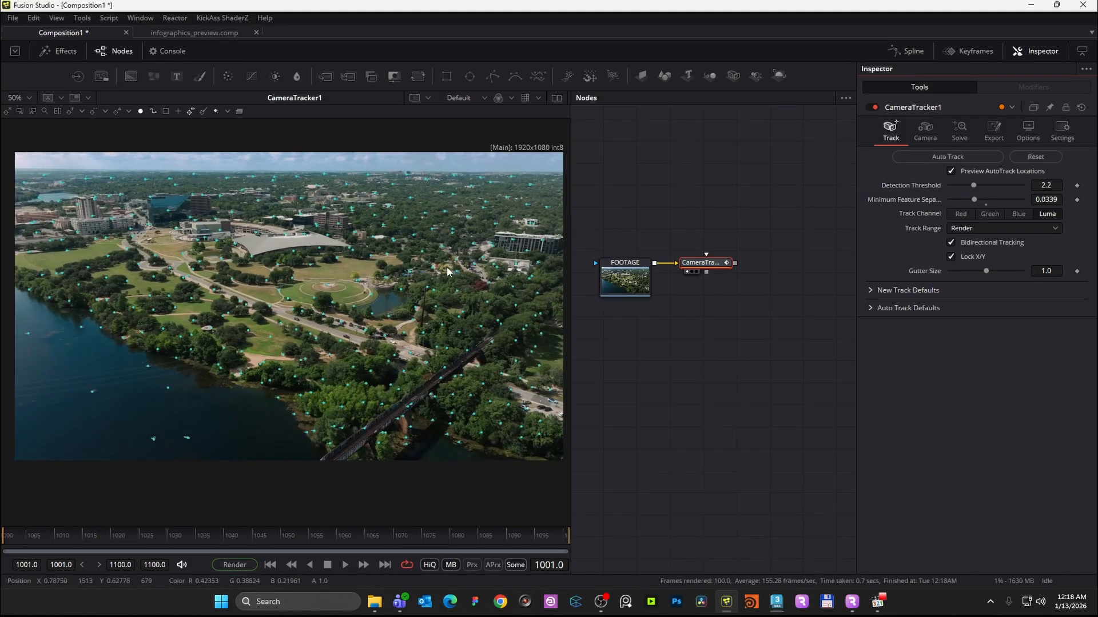
drag(169, 541, 422, 537)
- Solve the camera from the tracked points, keeping the default camera settings, and scrub the timeline to check the solved tracks
click(922, 131)
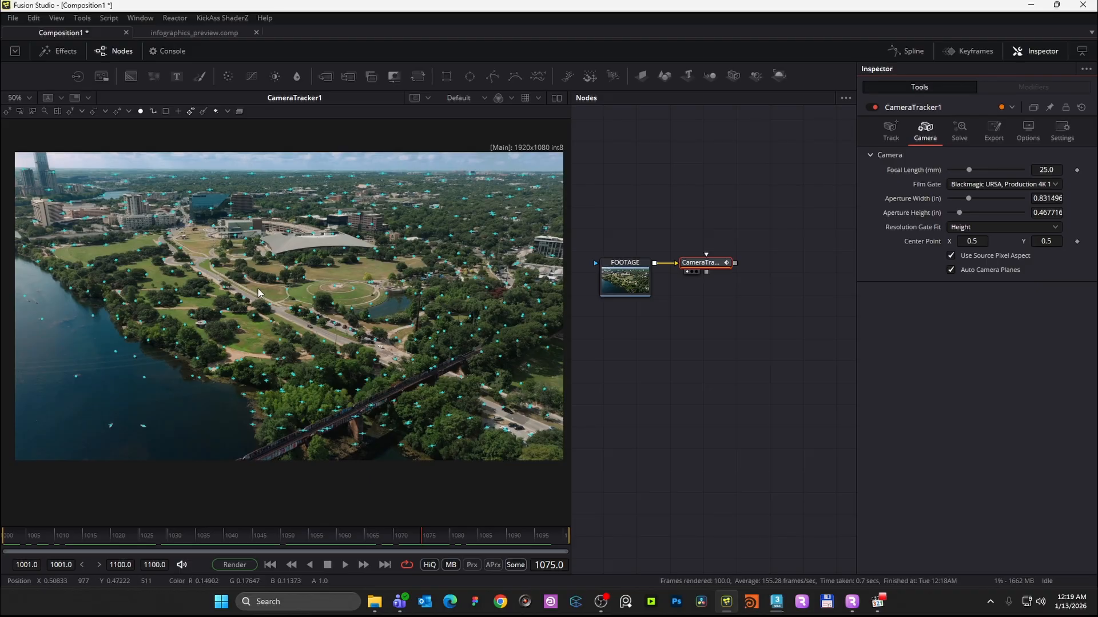
click(964, 129)
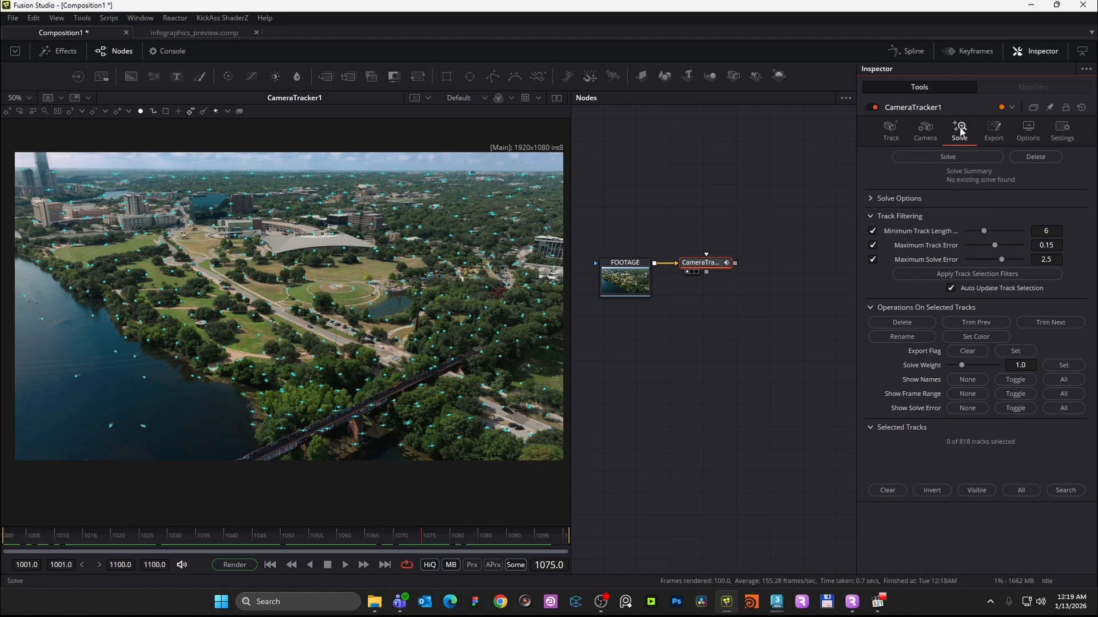
click(948, 157)
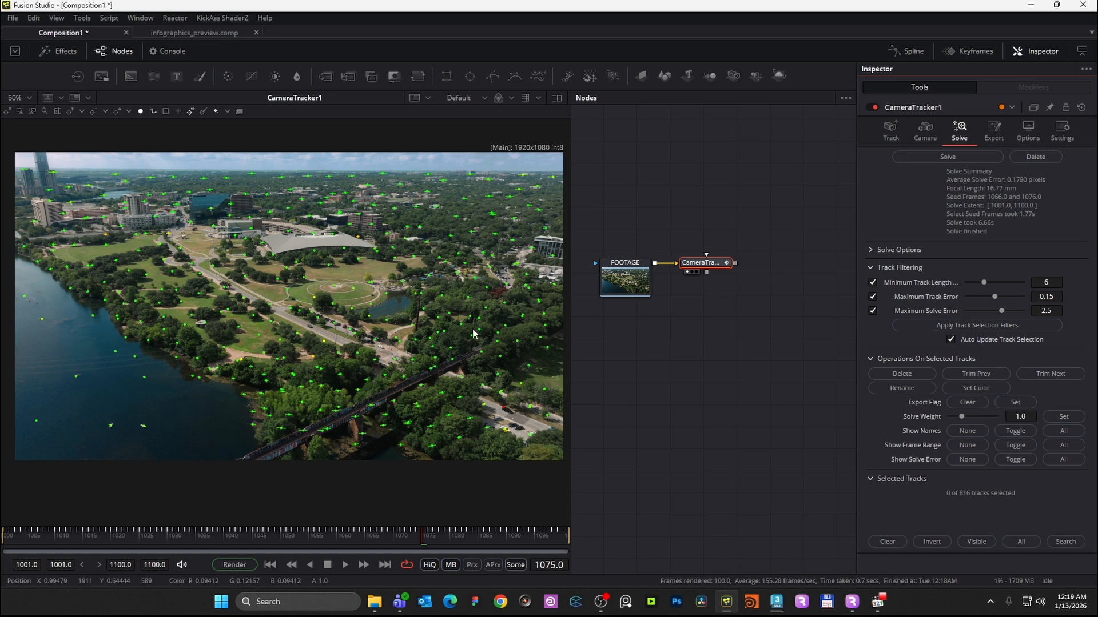
drag(180, 538, 313, 532)
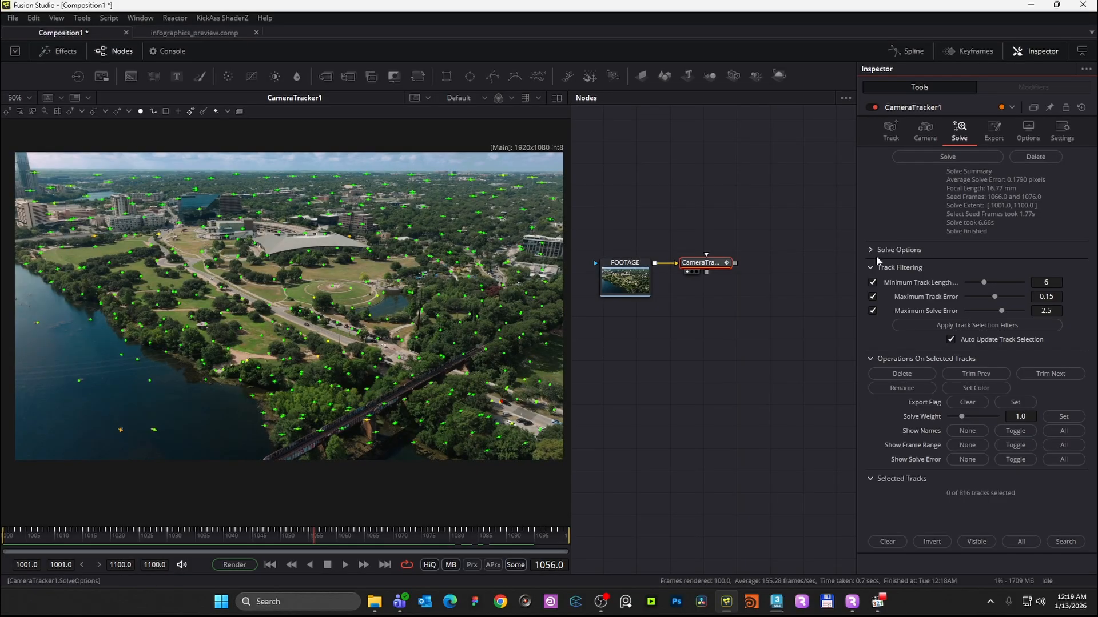
- Export the camera solve as a 3D node setup and move the footage and tracker nodes below the exported nodes
click(995, 134)
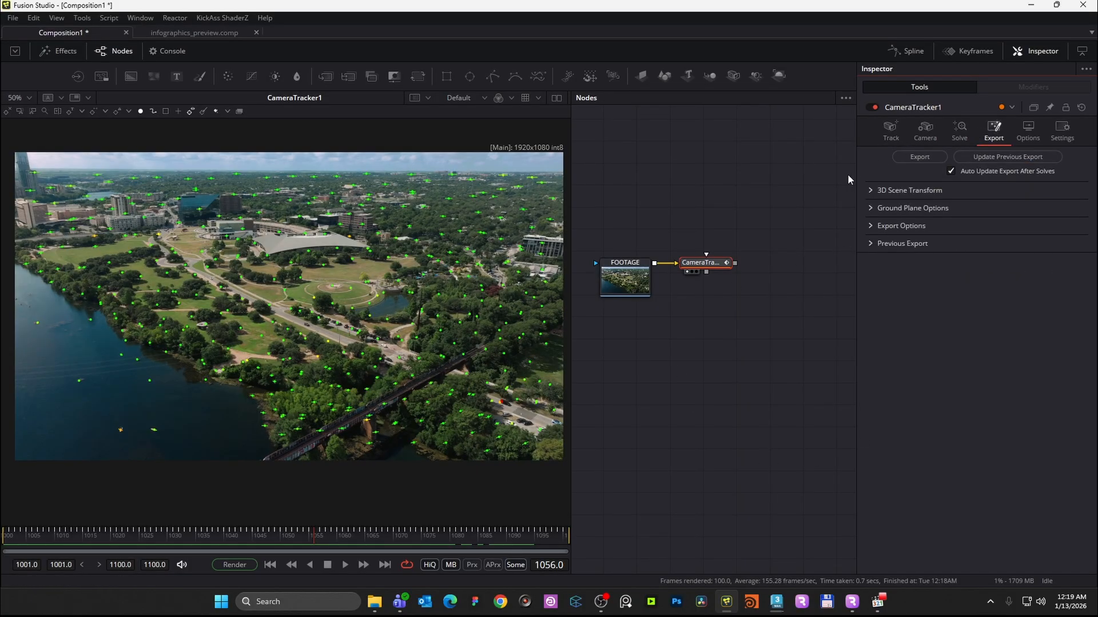
click(922, 159)
drag(625, 303, 619, 344)
- Disable the CameraTracker1 node and place it directly beneath the FOOTAGE node
click(723, 321)
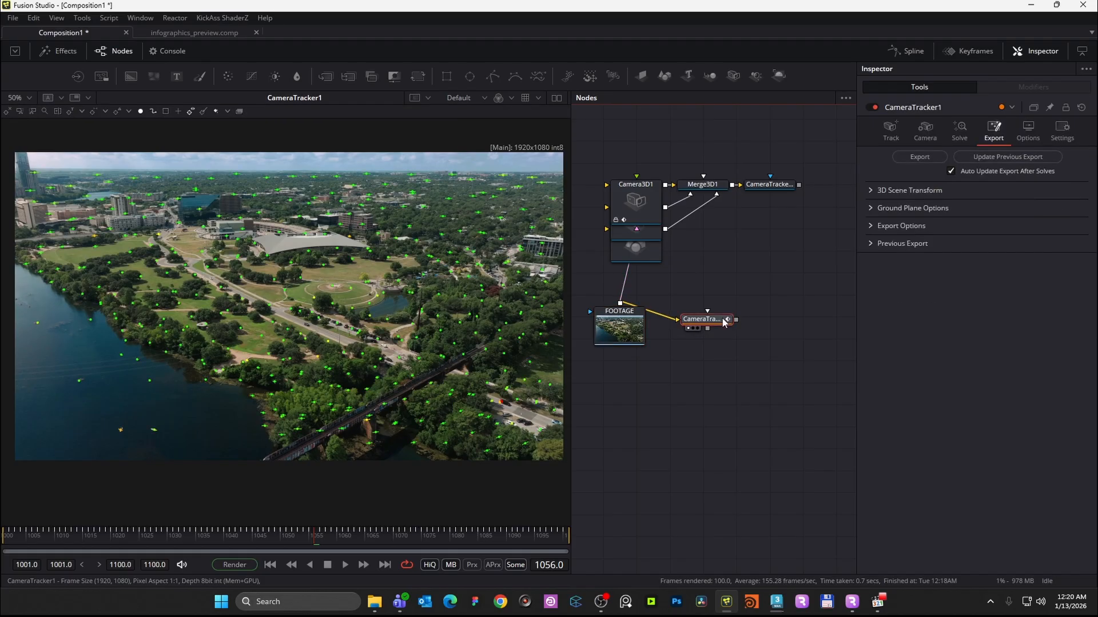
key(ctrl+p)
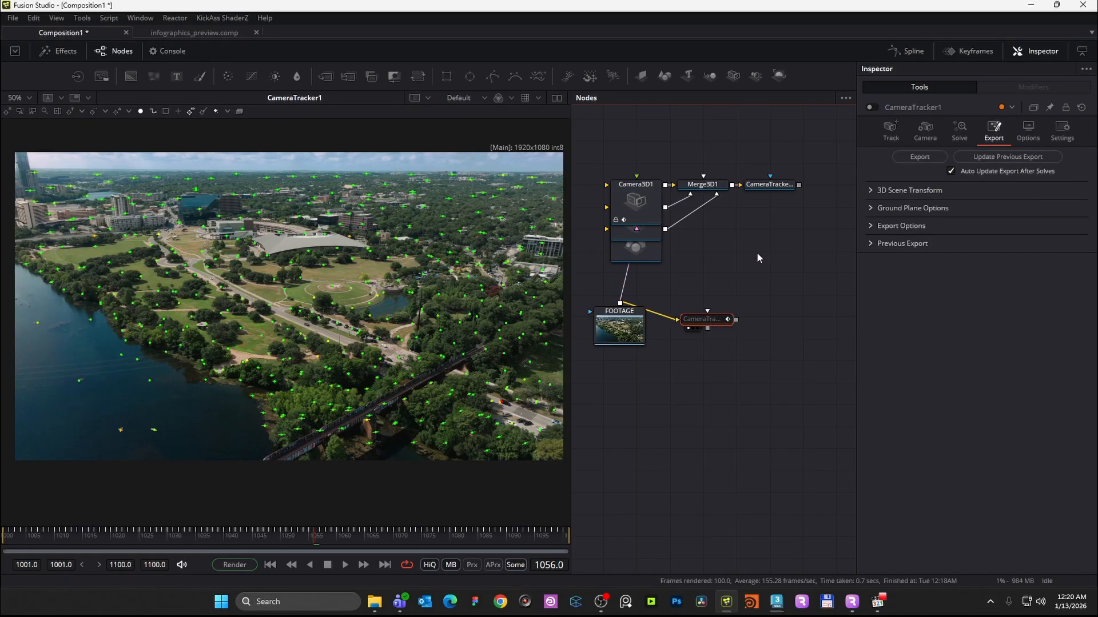
drag(701, 319, 627, 373)
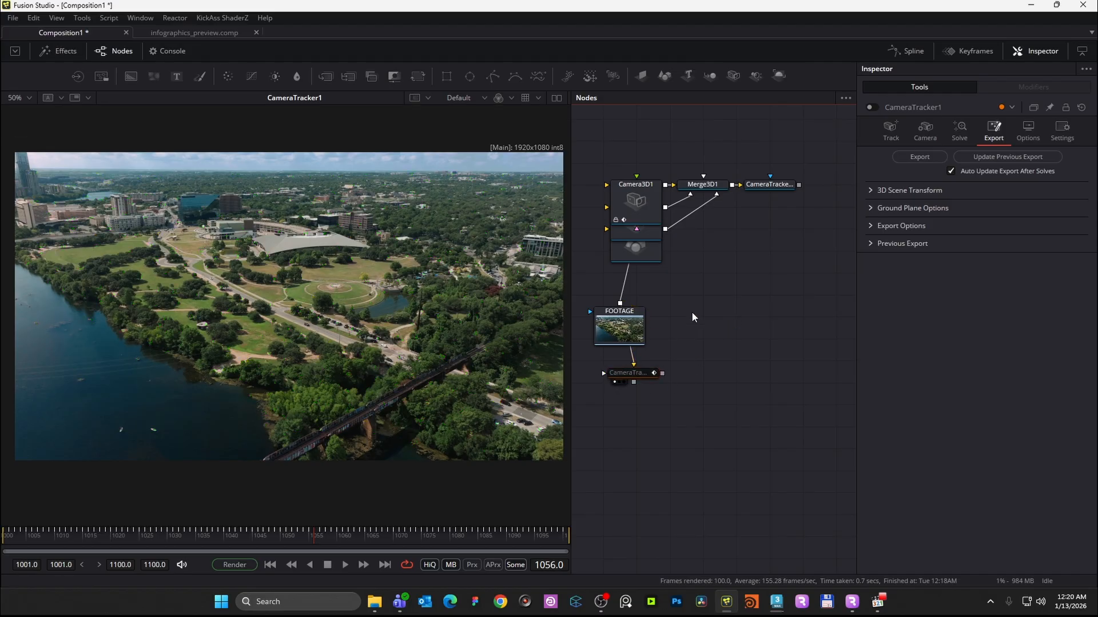
- Stack the Camera3D1, PointCloud3D1 and GroundPlane nodes in a column beyond the footage, with Merge3D1 and the renderer in a row beside Camera3D1
drag(684, 298, 757, 324)
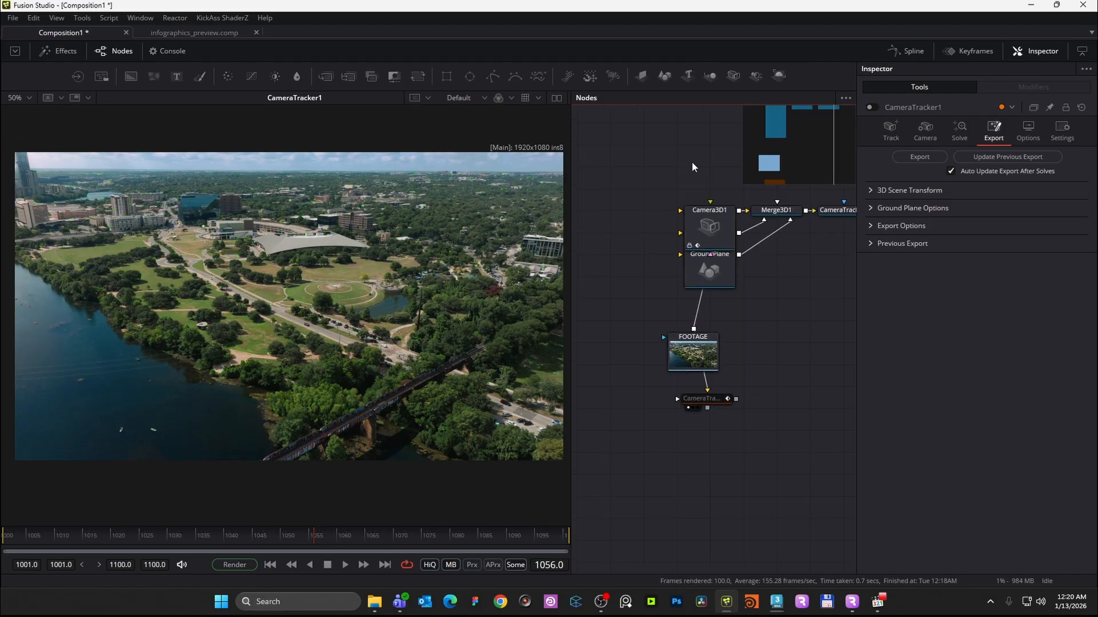
scroll(665, 195, down, 1)
drag(655, 202, 588, 238)
scroll(623, 227, down, 2)
drag(617, 161, 778, 239)
drag(743, 196, 831, 240)
click(792, 296)
drag(725, 253, 718, 212)
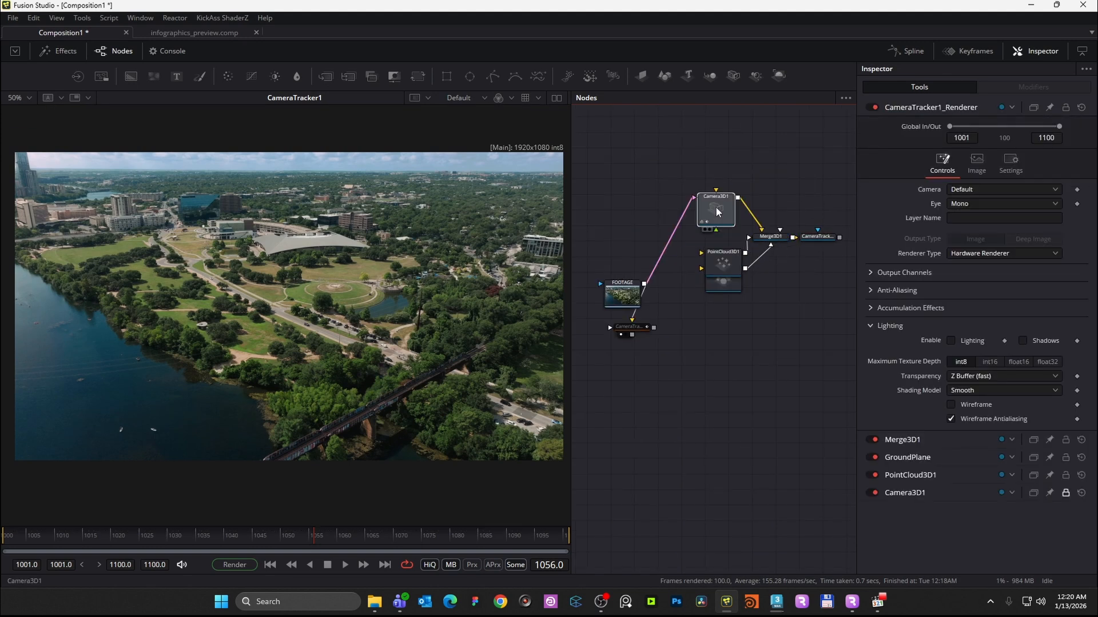
drag(723, 263, 776, 196)
click(722, 286)
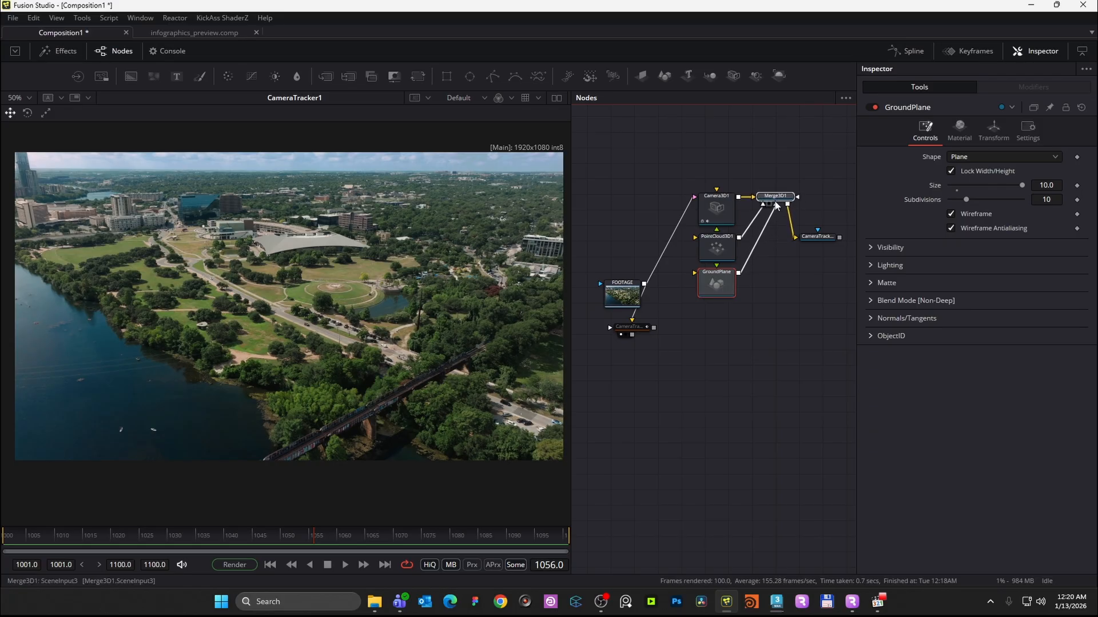
drag(816, 237, 831, 196)
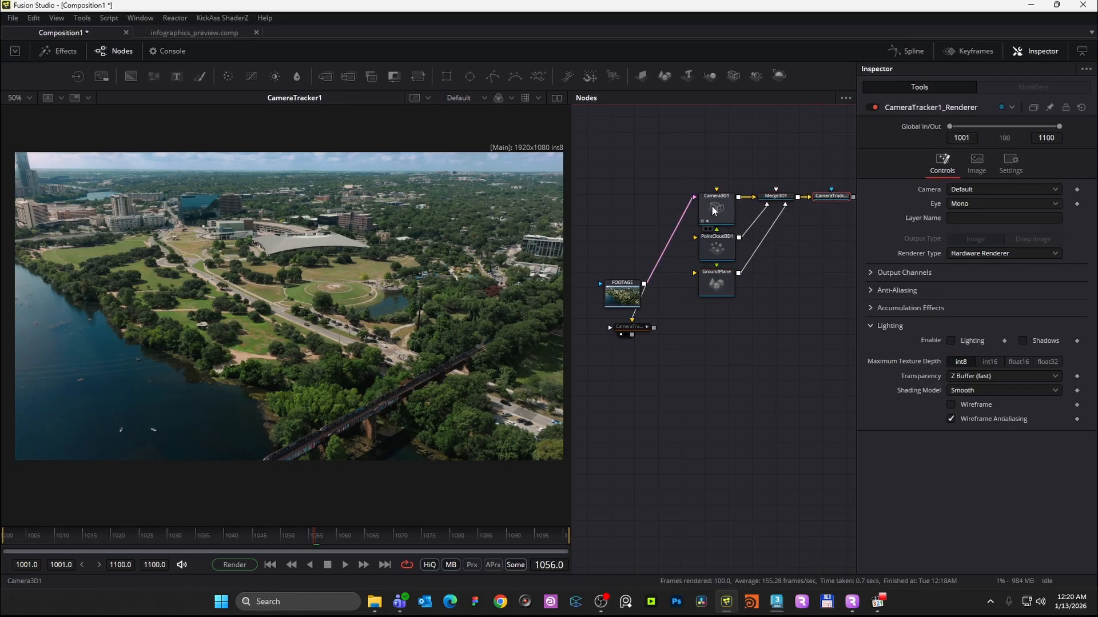
- Show the Merge3D1 scene in the first viewer and fit it to the view
click(716, 209)
click(730, 247)
click(719, 286)
drag(798, 295, 765, 325)
click(739, 227)
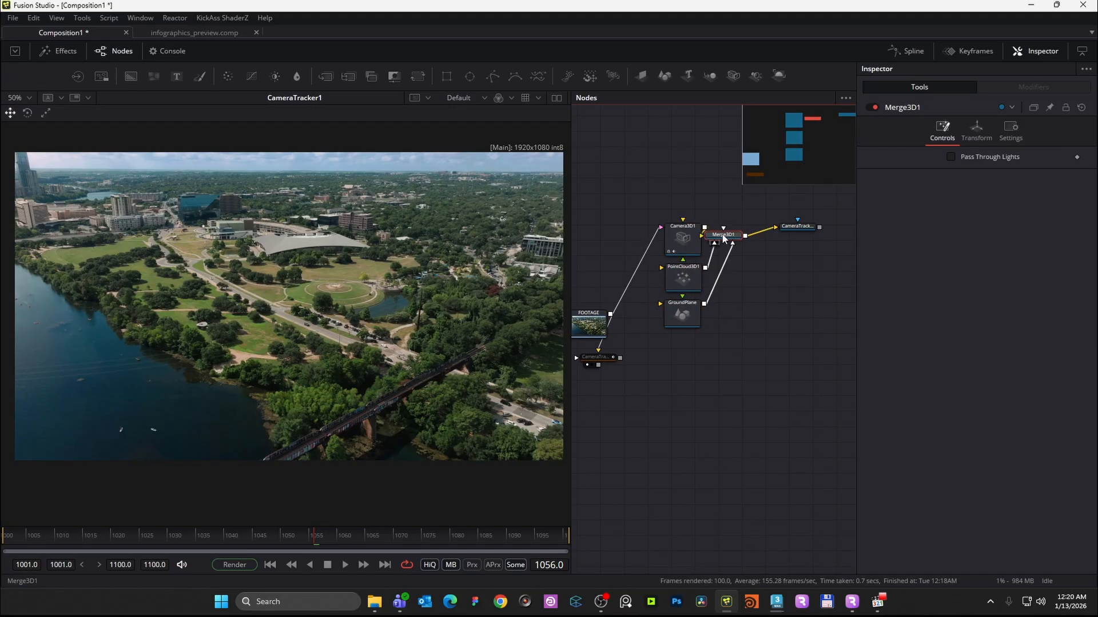
key(1)
key(f)
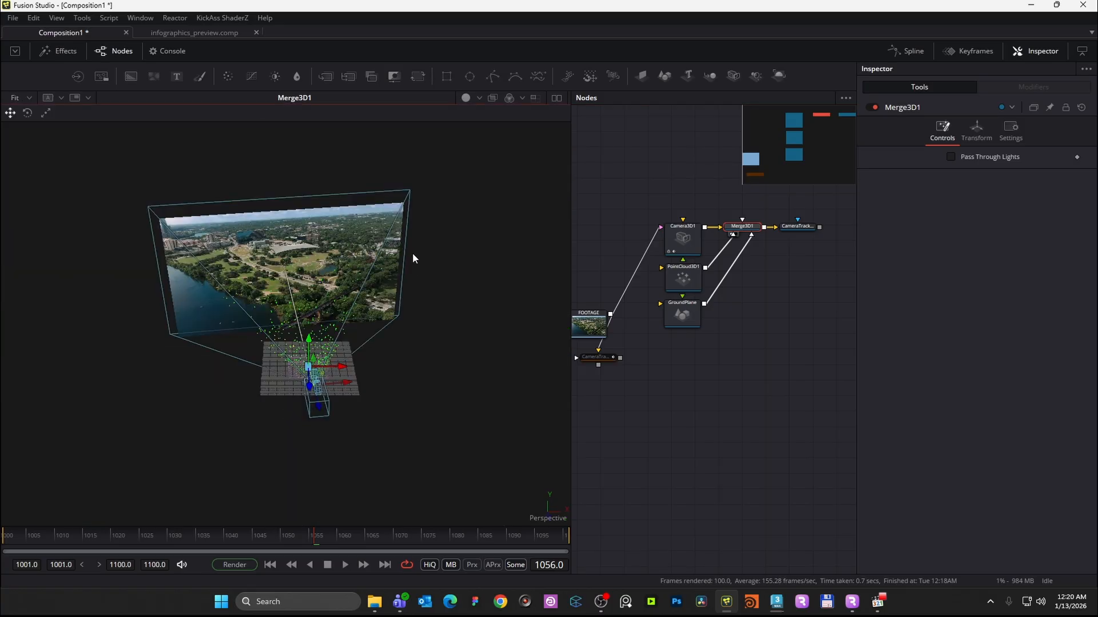
- Examine the tracked camera, point cloud and ground plane from the side to compare the point cloud's slope with the plane
drag(320, 348, 357, 321)
scroll(418, 311, up, 5)
scroll(186, 338, down, 5)
scroll(387, 329, up, 4)
scroll(358, 320, down, 4)
drag(432, 333, 390, 338)
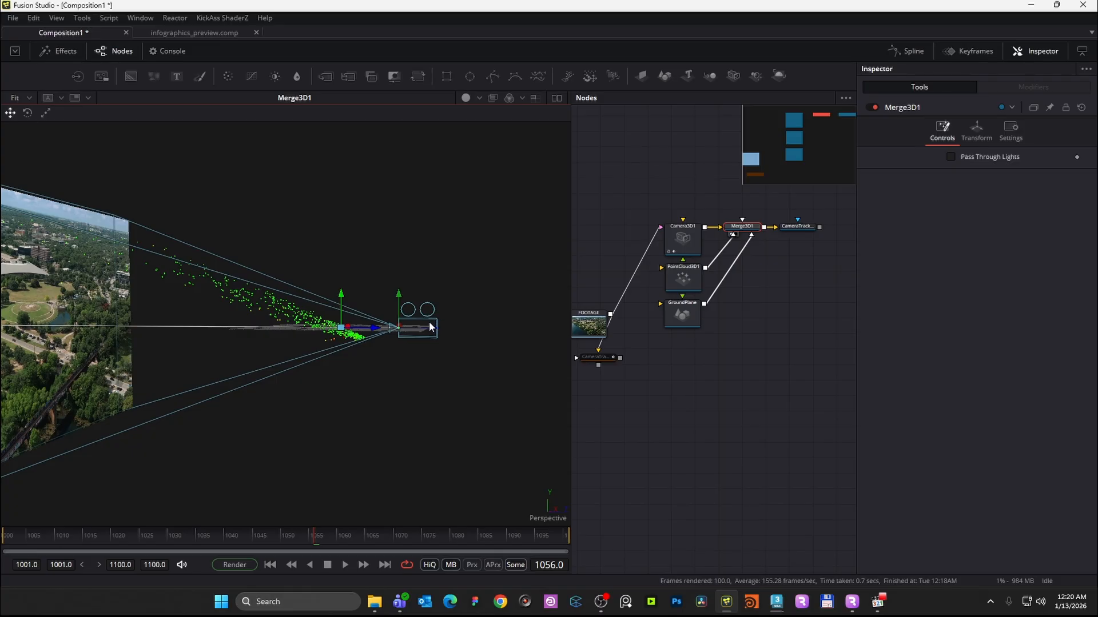
drag(419, 313, 297, 303)
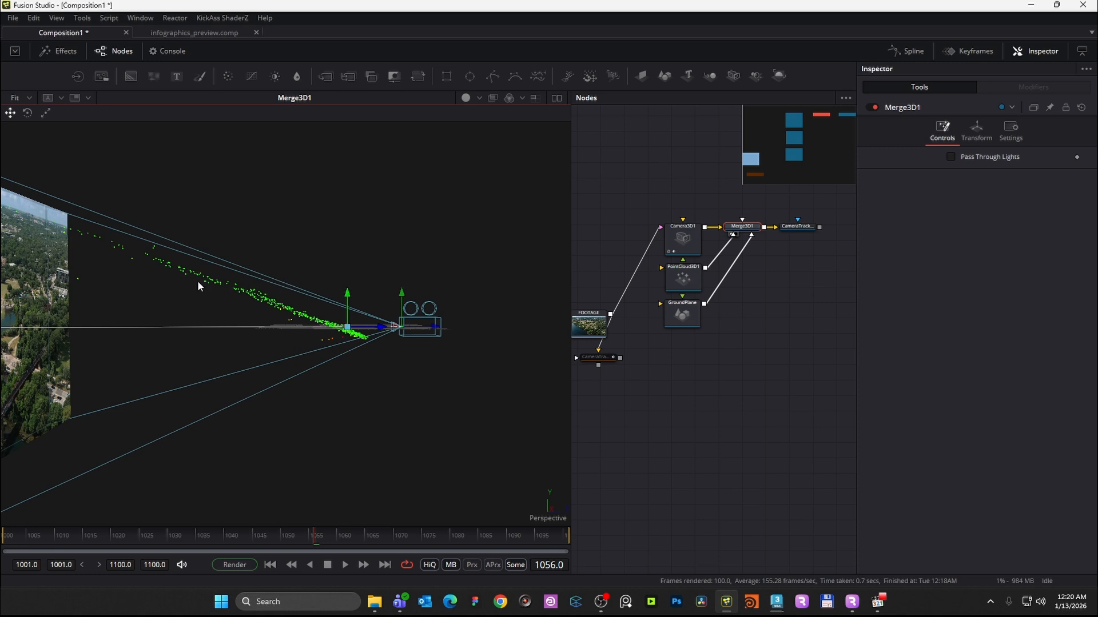
drag(409, 341, 388, 379)
- Hide the reference grid in the 3D viewer
right_click(417, 392)
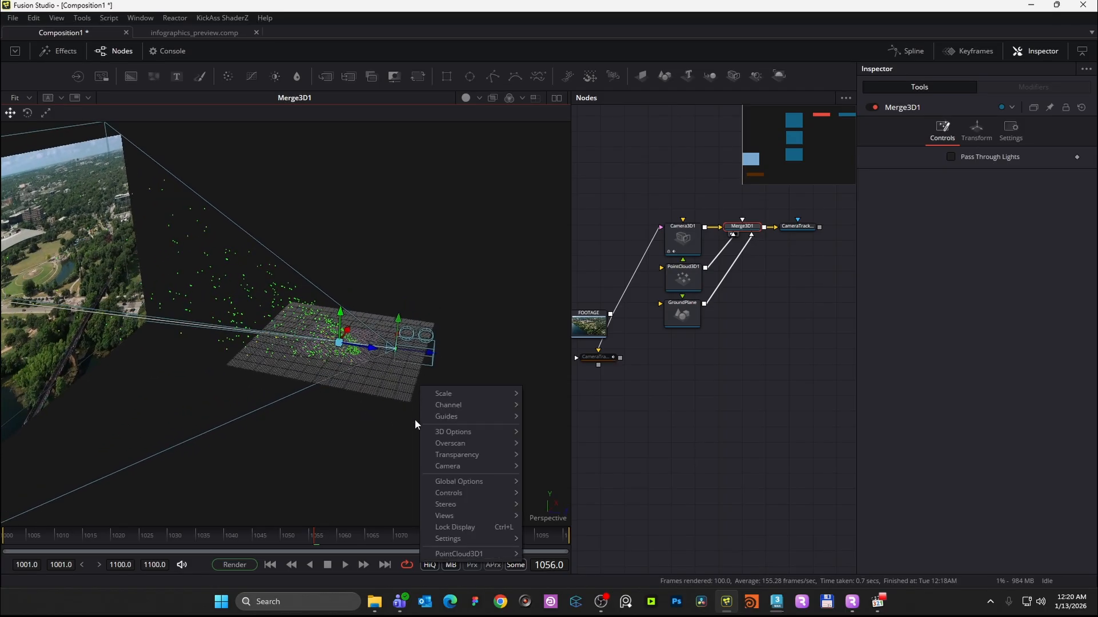
mouse_move(459, 437)
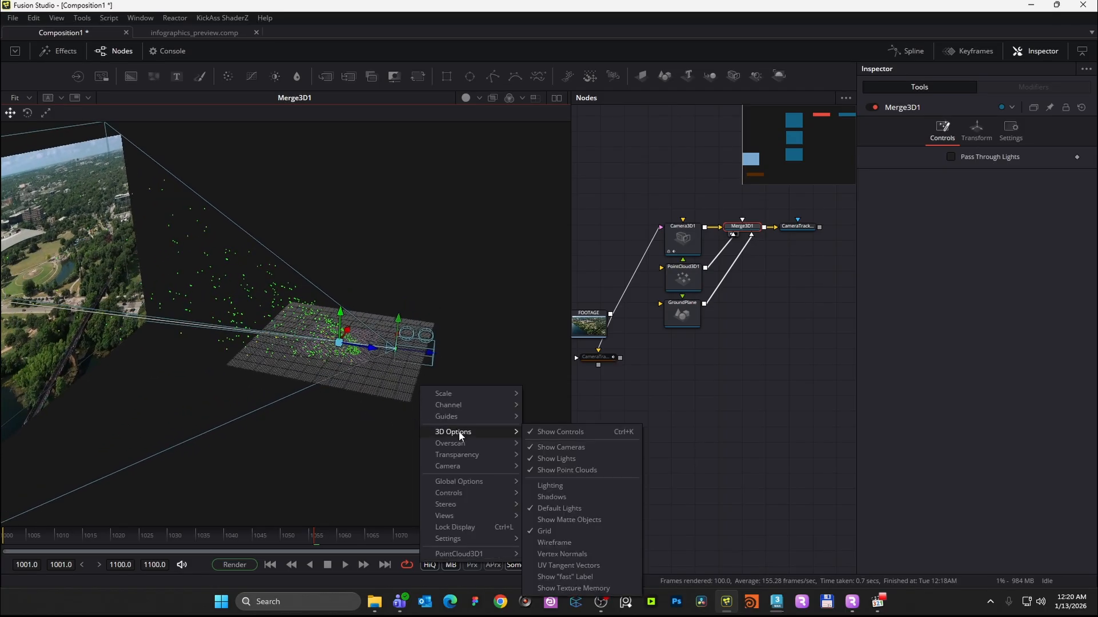
click(554, 531)
scroll(355, 375, up, 3)
drag(417, 419, 269, 352)
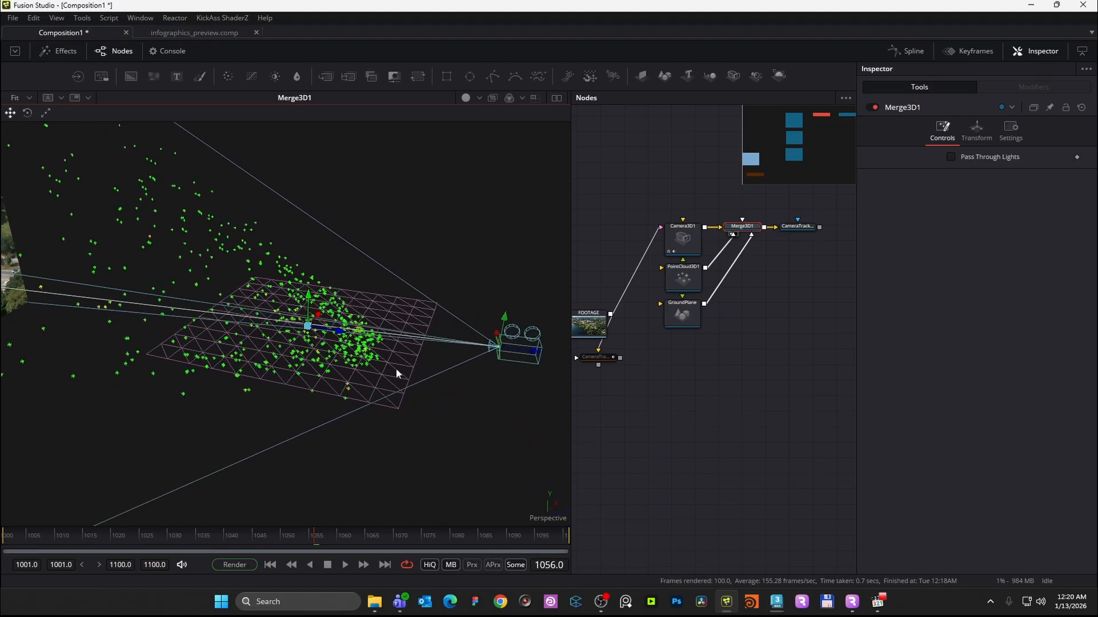
- Delete the GroundPlane node and view the remaining point cloud from the side
click(682, 317)
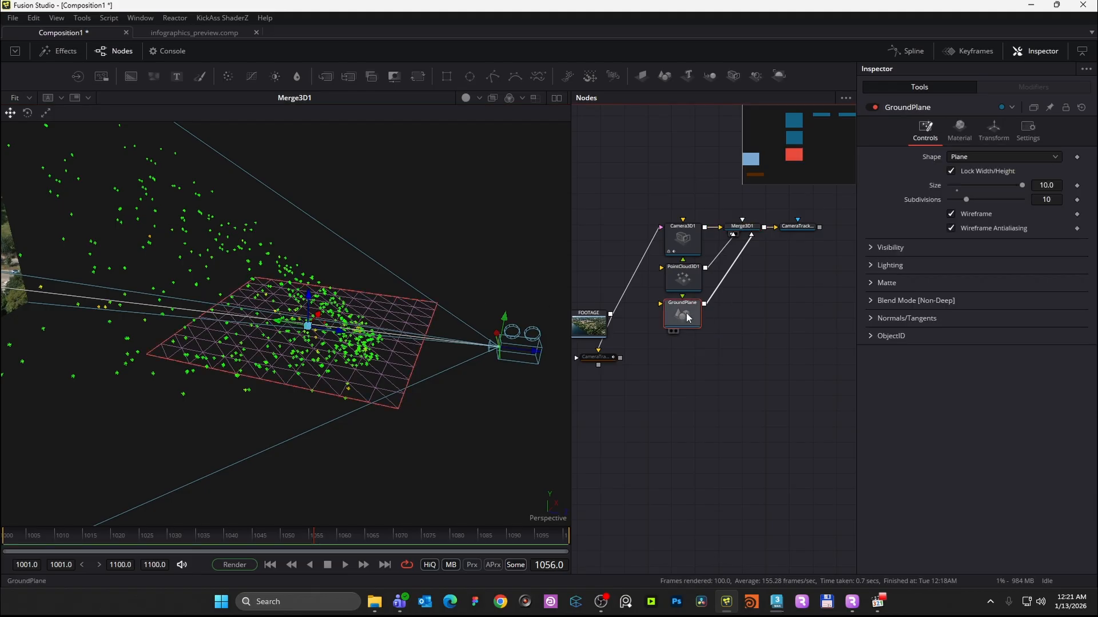
key(Delete)
drag(370, 337, 417, 320)
- Move the renderer node away from Merge3D1, insert a Transform 3D node between them, and show it in the first viewer
drag(743, 290, 685, 325)
drag(680, 282, 797, 281)
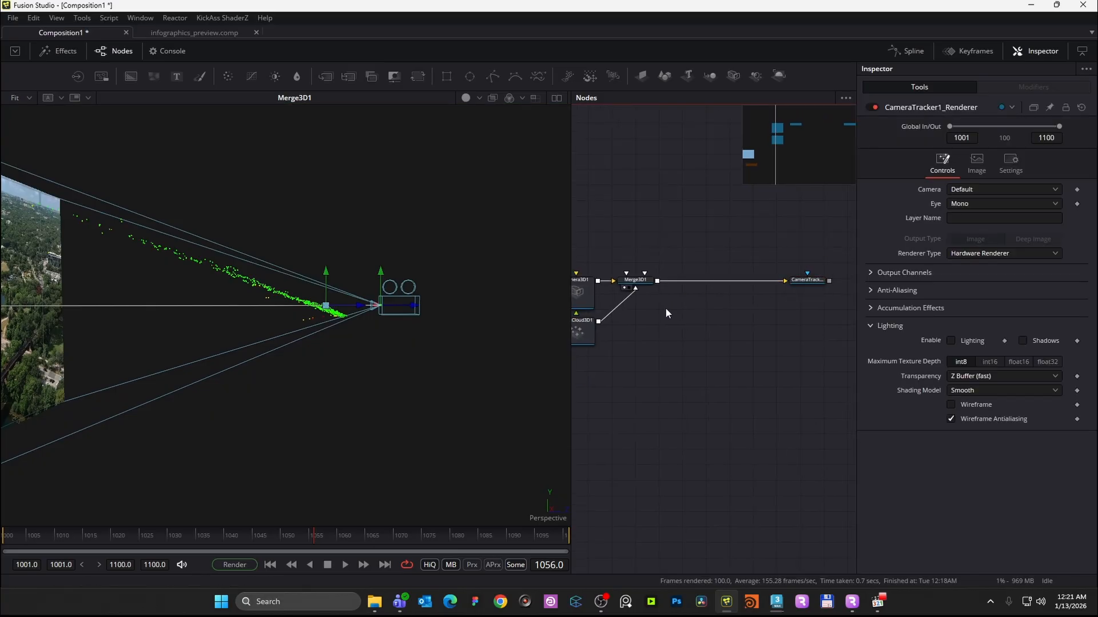
key(shift+space)
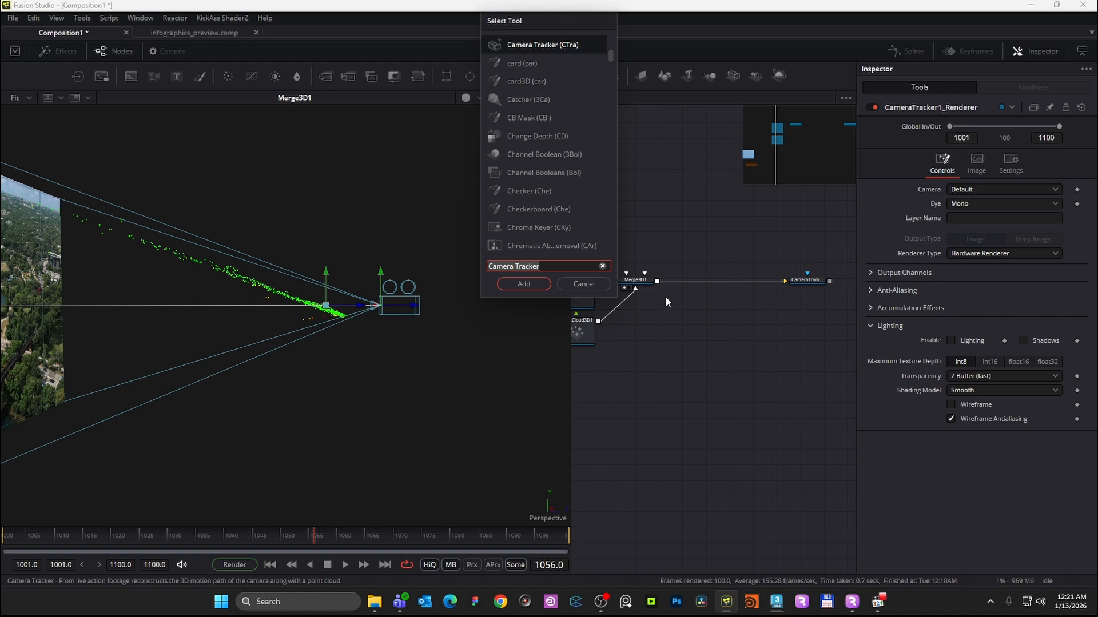
text(3d)
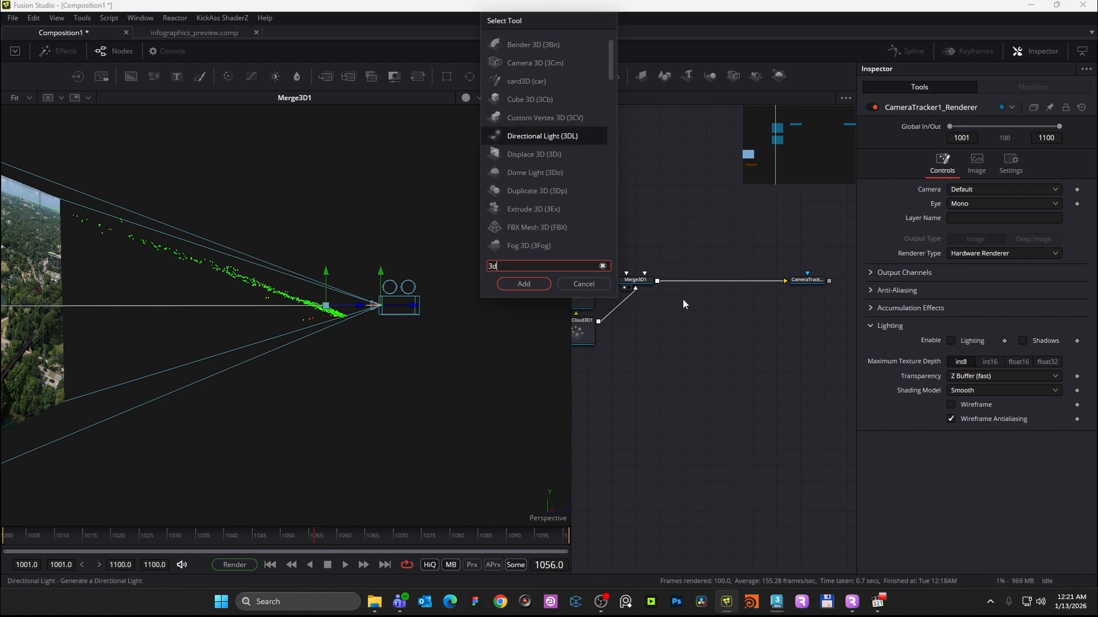
key(BackSpace)
text(xf)
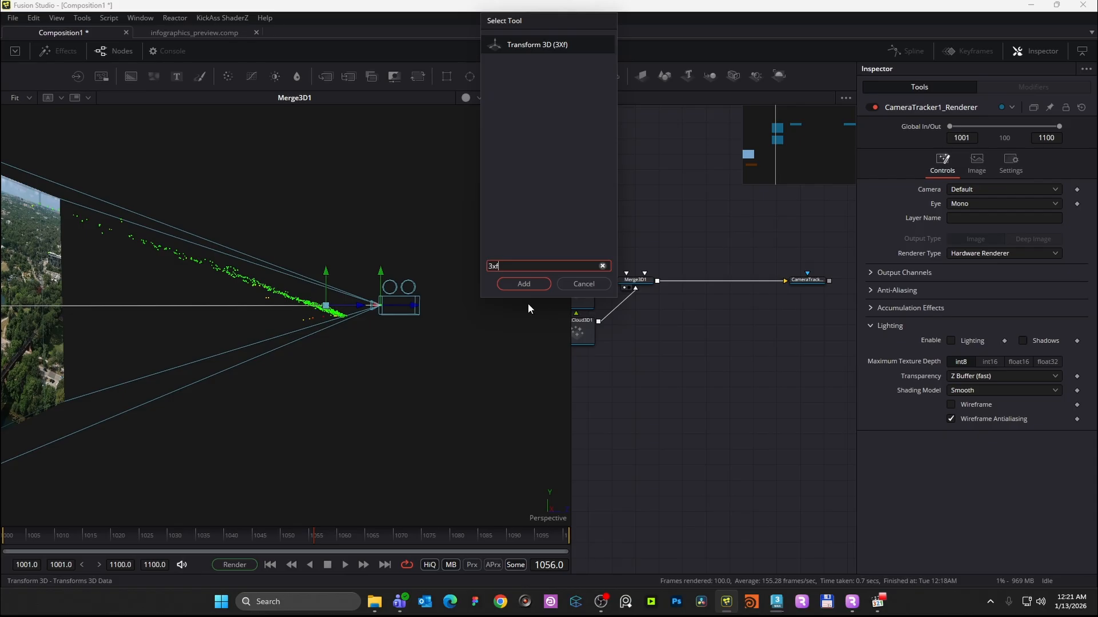
click(523, 283)
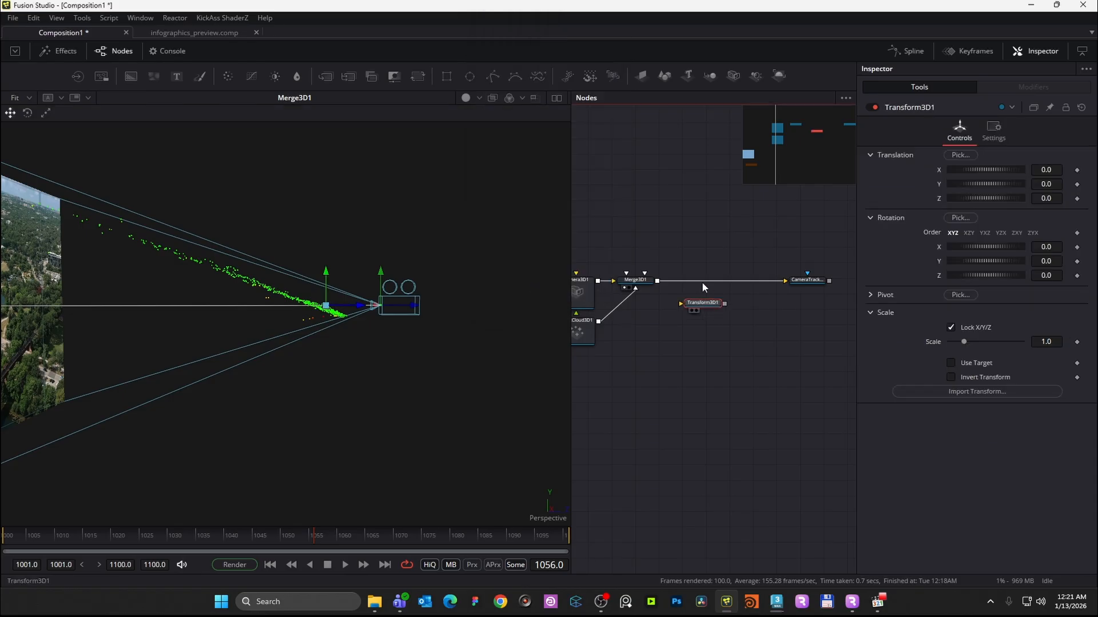
mouse_move(702, 280)
mouse_down()
mouse_move(715, 298)
mouse_move(711, 284)
mouse_up()
key(1)
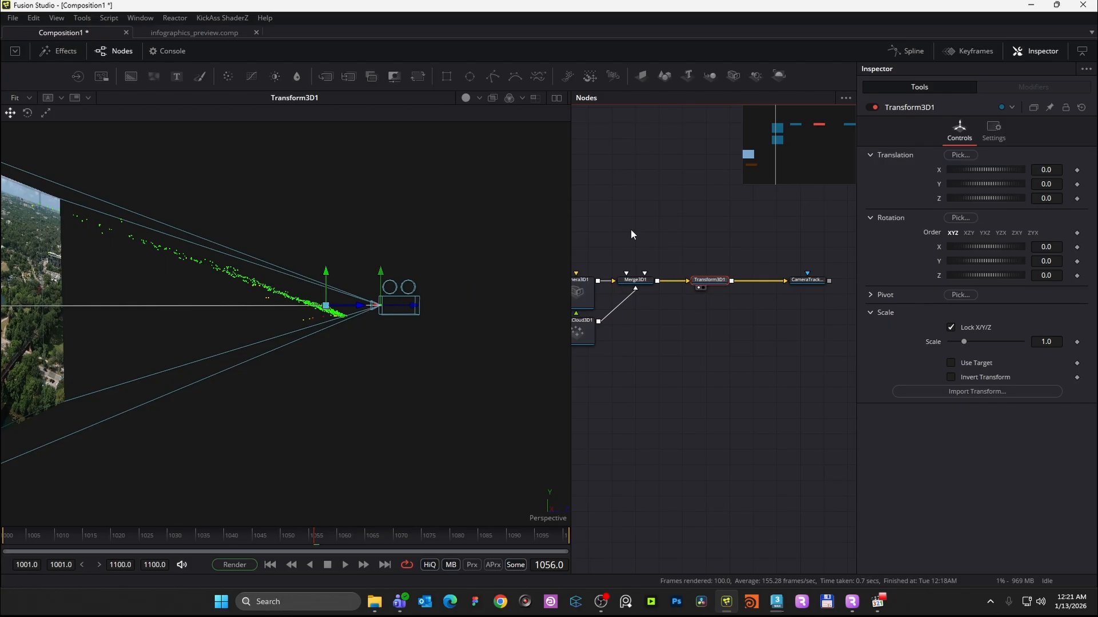
- Rotate the Transform 3D node about X to about -22 degrees so the tilted point cloud lies level
click(27, 113)
drag(376, 258, 345, 226)
drag(281, 283, 129, 322)
drag(258, 260, 195, 206)
drag(248, 303, 487, 336)
drag(314, 354, 485, 350)
drag(457, 338, 440, 436)
- In the Left view, fine-tune the transform's X rotation to about -20.88 degrees to flatten the point cloud
right_click(557, 518)
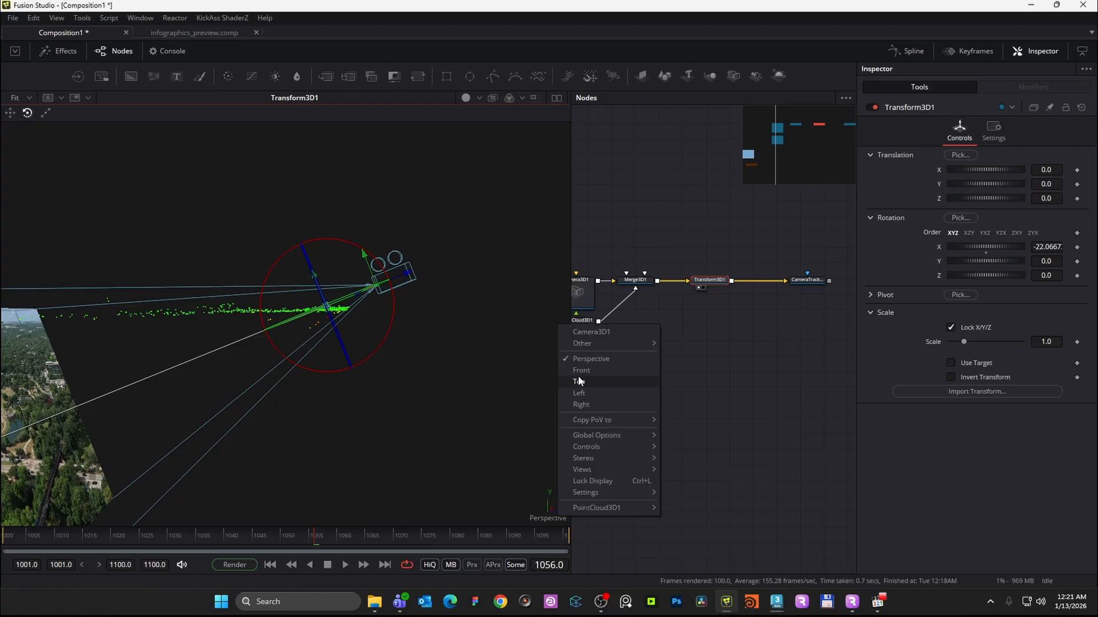
click(609, 391)
scroll(265, 271, down, 5)
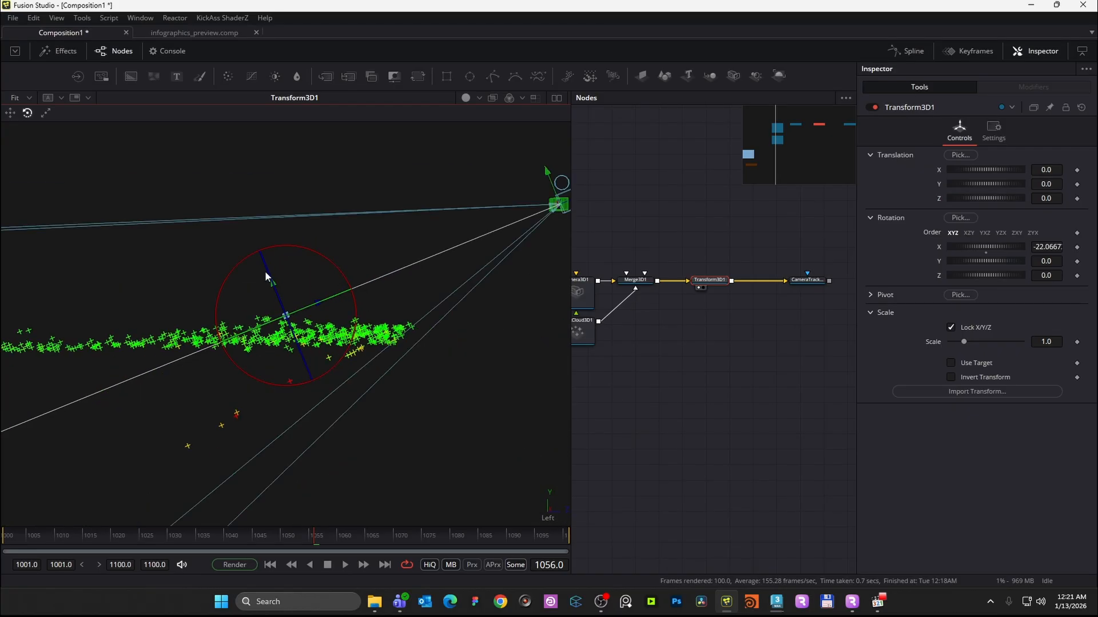
scroll(355, 321, down, 2)
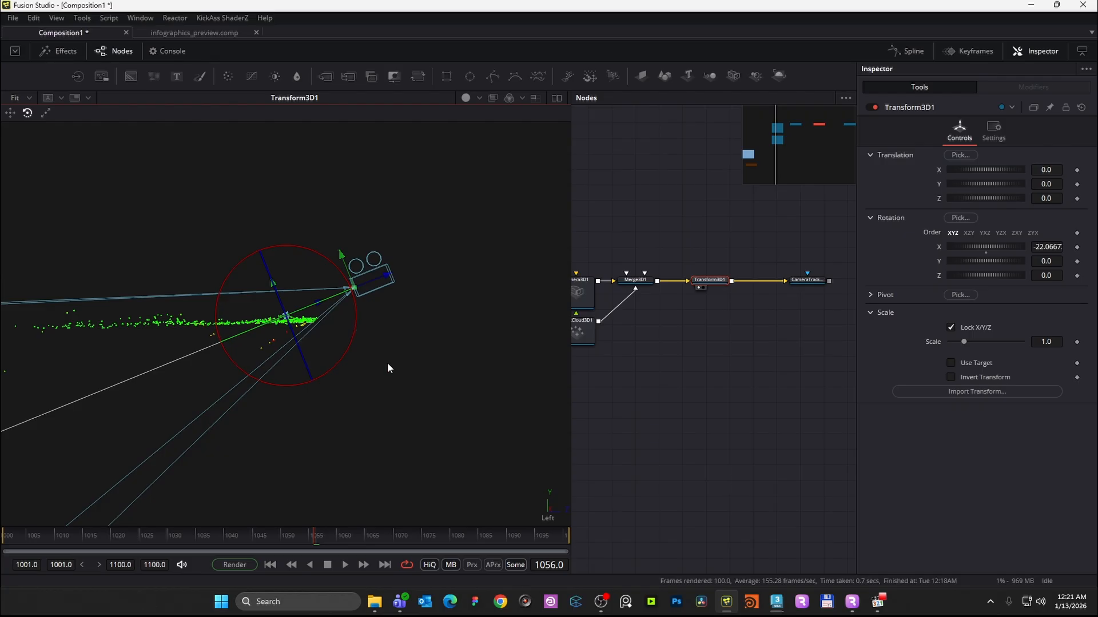
drag(322, 260, 324, 260)
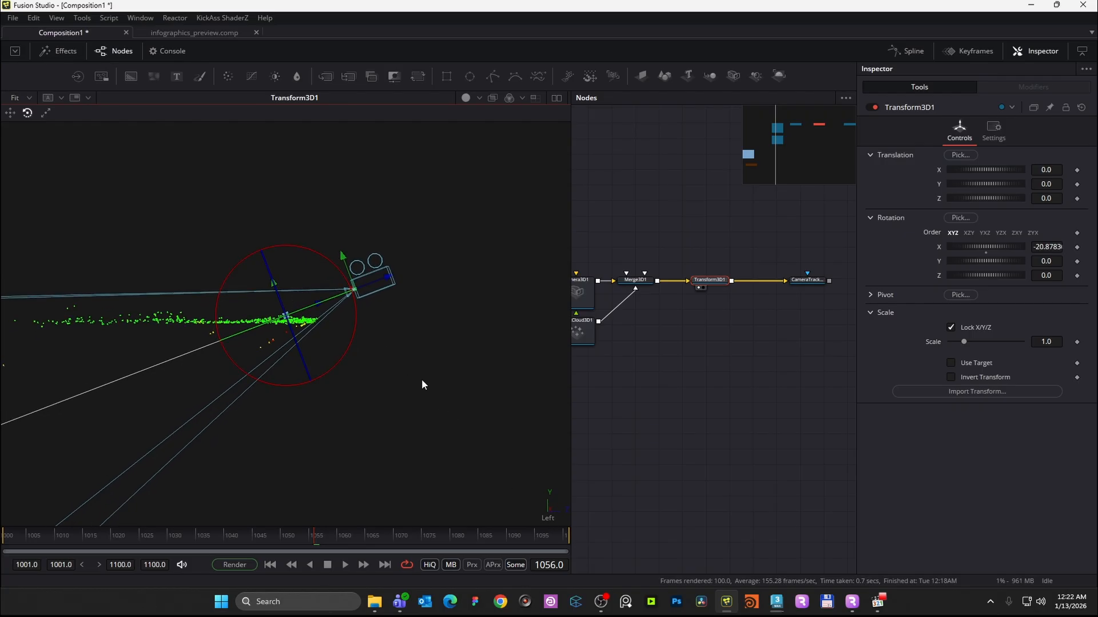
- In the Top view, rotate the transform to about -5.75 degrees on Y to straighten the camera, and play the animation
right_click(555, 518)
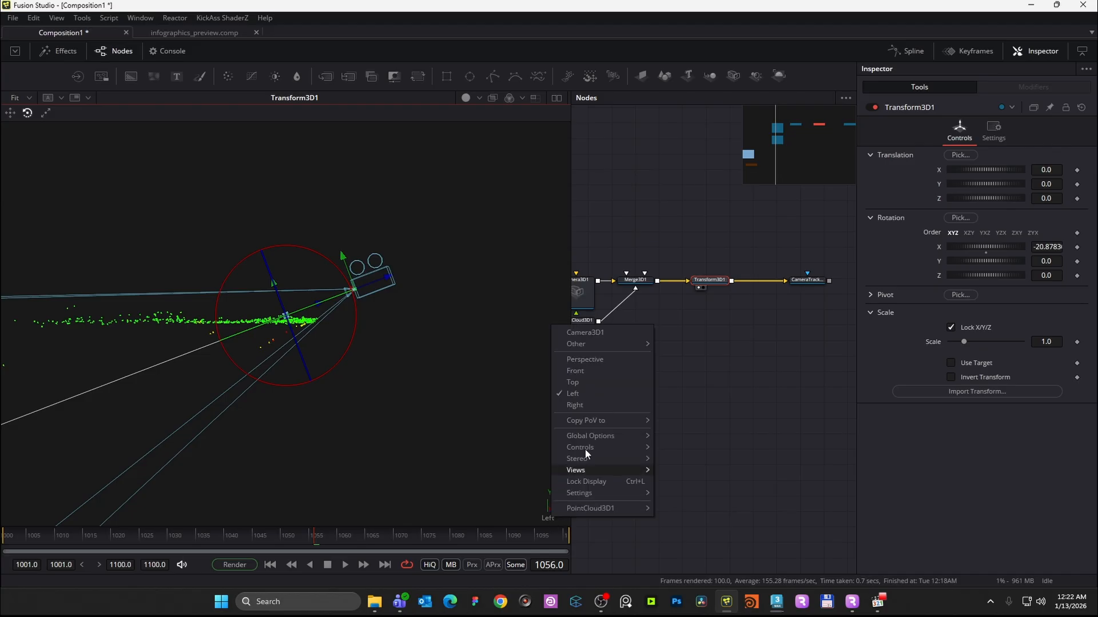
click(585, 383)
scroll(370, 286, down, 5)
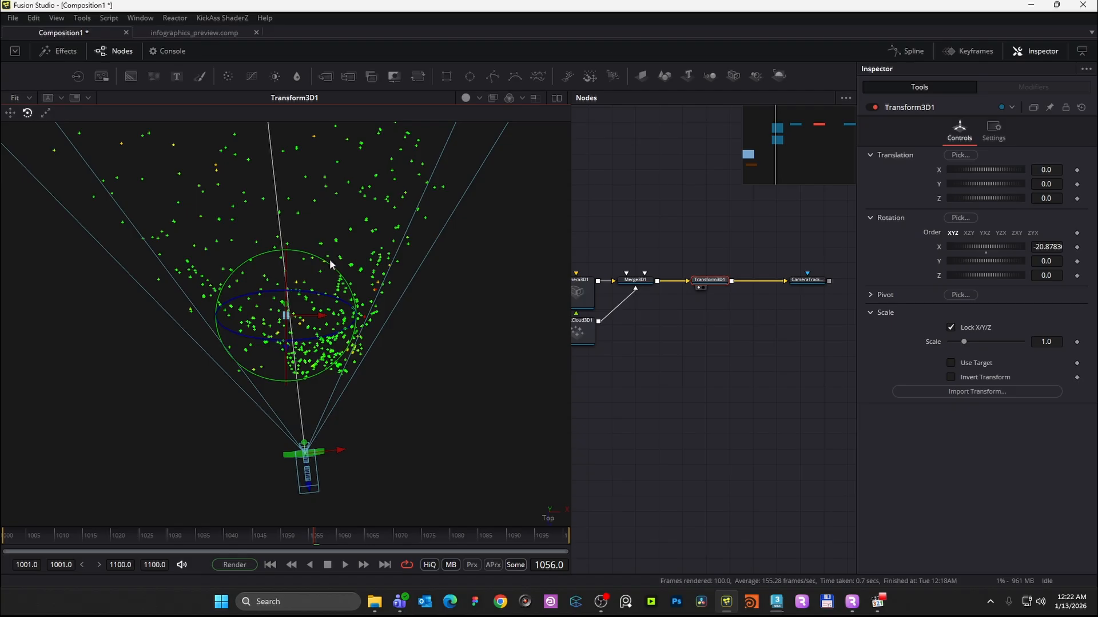
drag(307, 257, 318, 256)
key(space)
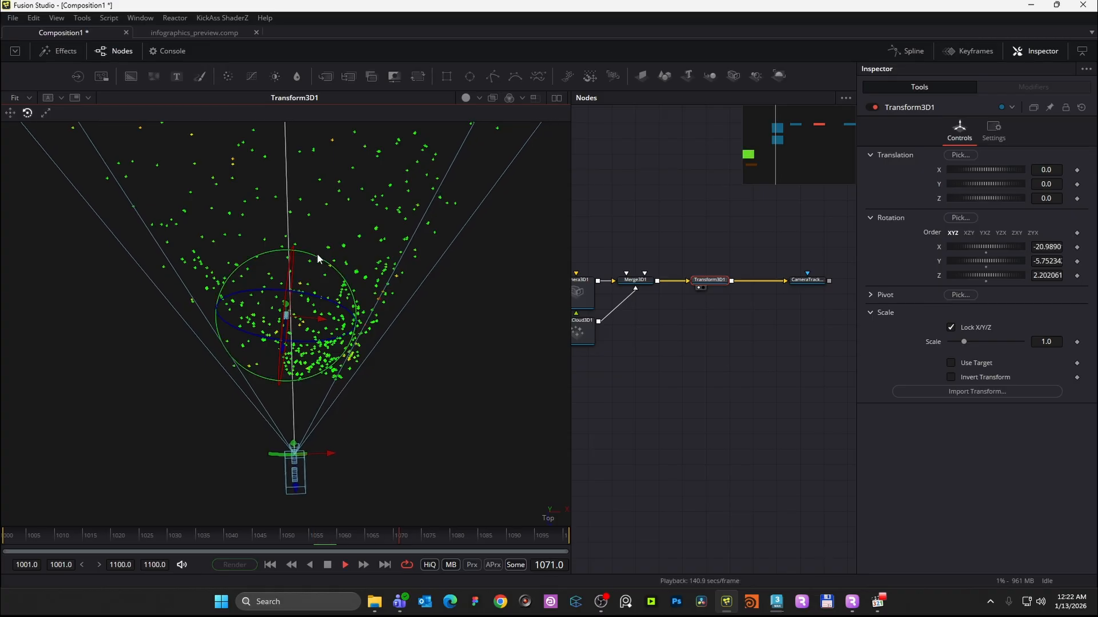
- Return to the Perspective view and examine the leveled camera and point cloud from several angles
right_click(553, 522)
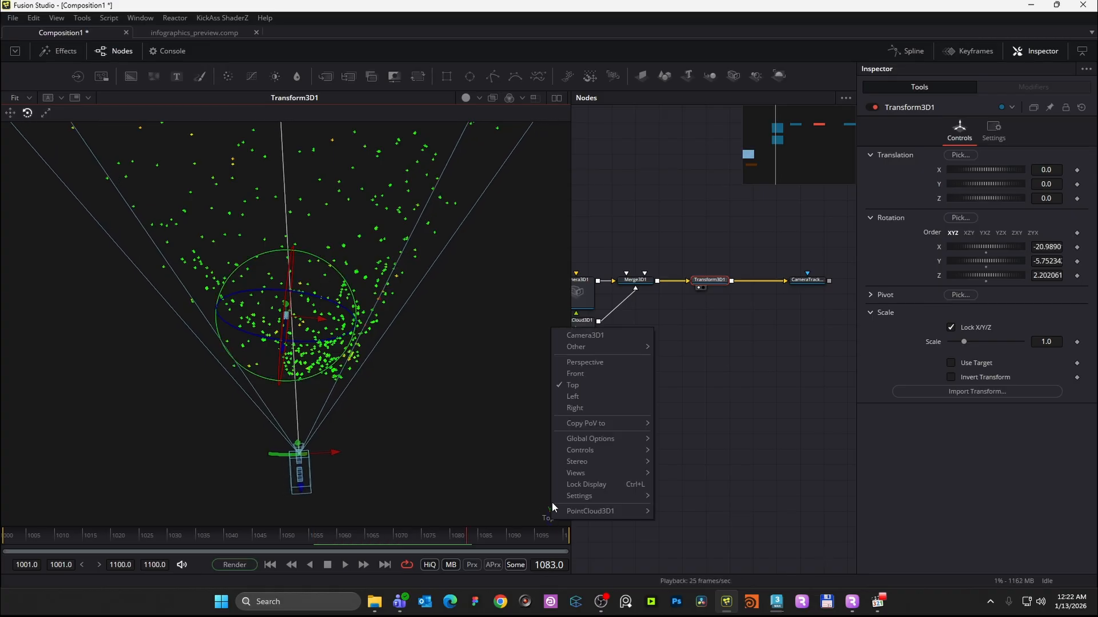
click(583, 362)
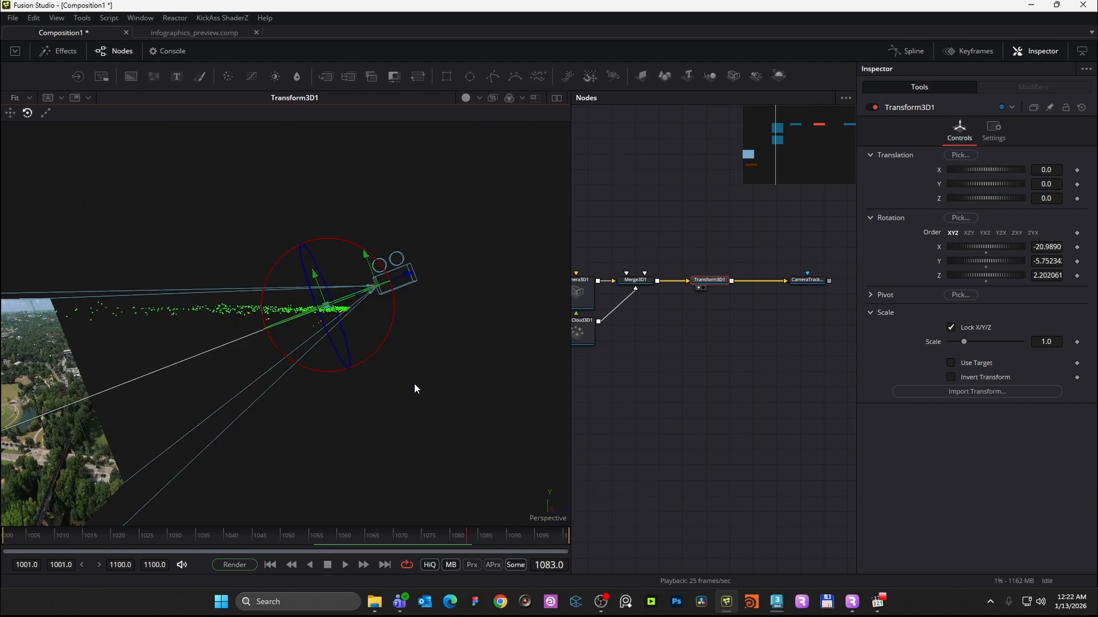
drag(372, 337, 175, 384)
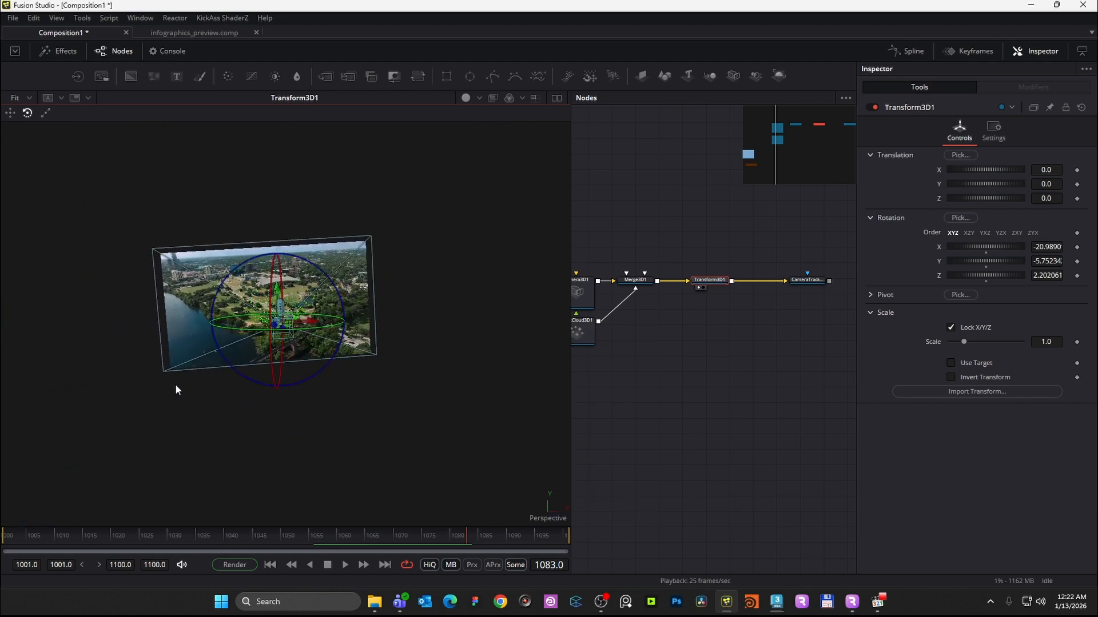
scroll(283, 326, up, 3)
drag(321, 294, 419, 262)
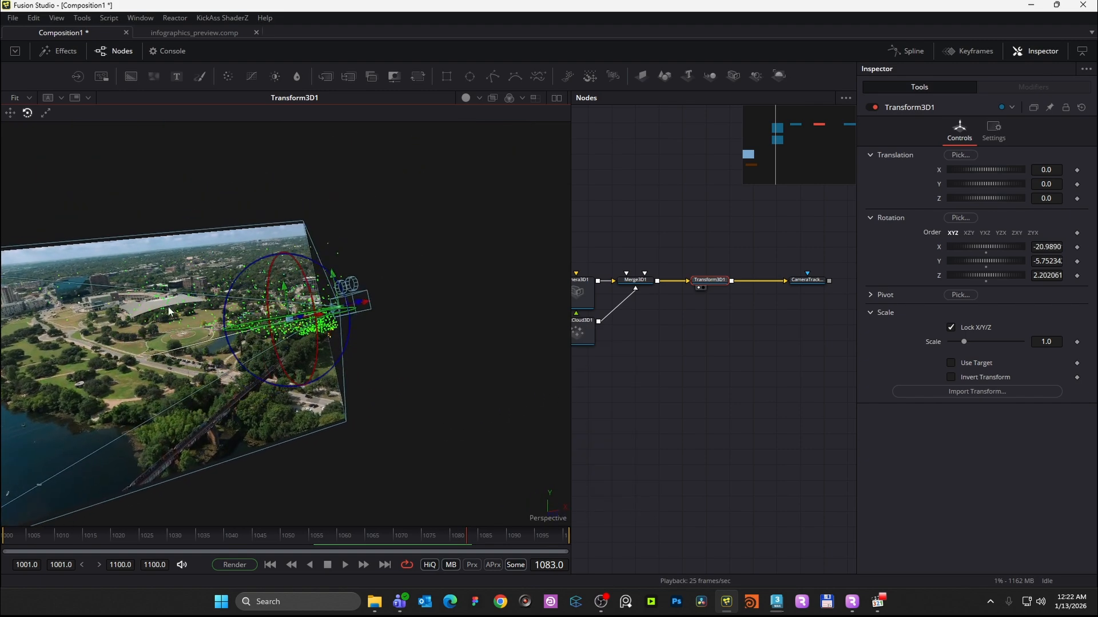
scroll(163, 311, up, 3)
drag(373, 229, 316, 278)
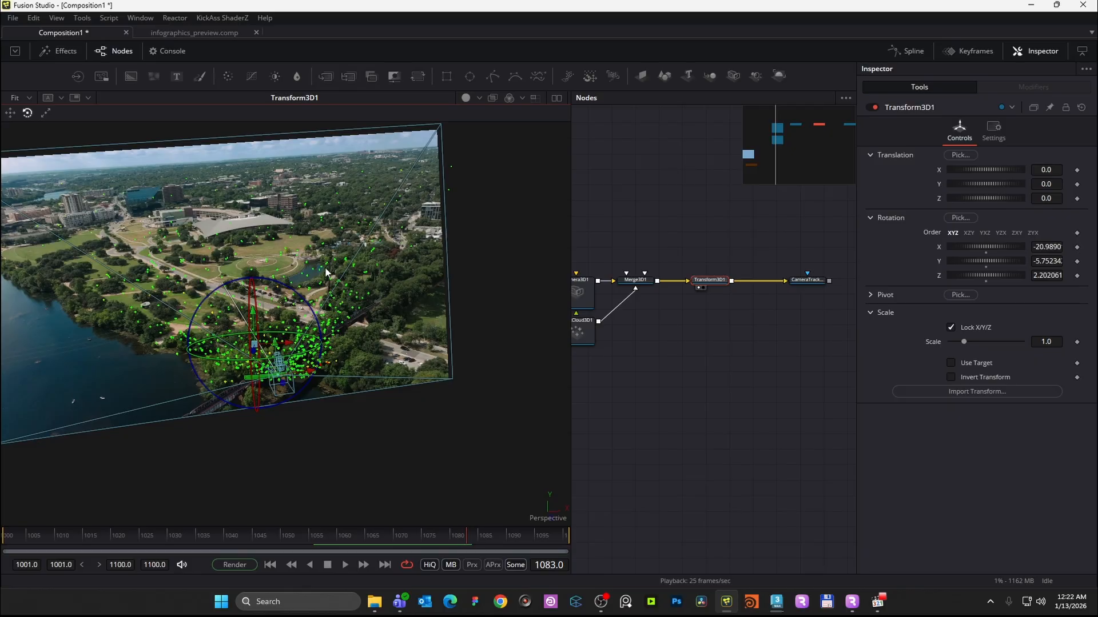
- Paste the google.png loader into the node graph below the camera tracker
click(606, 399)
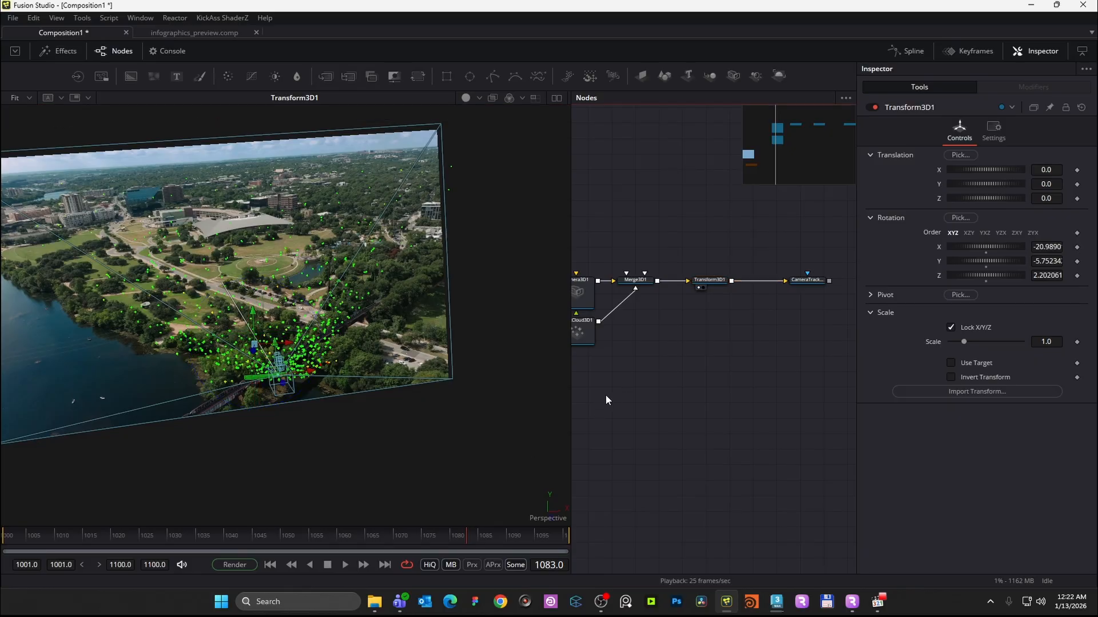
drag(588, 410, 674, 386)
scroll(648, 375, down, 2)
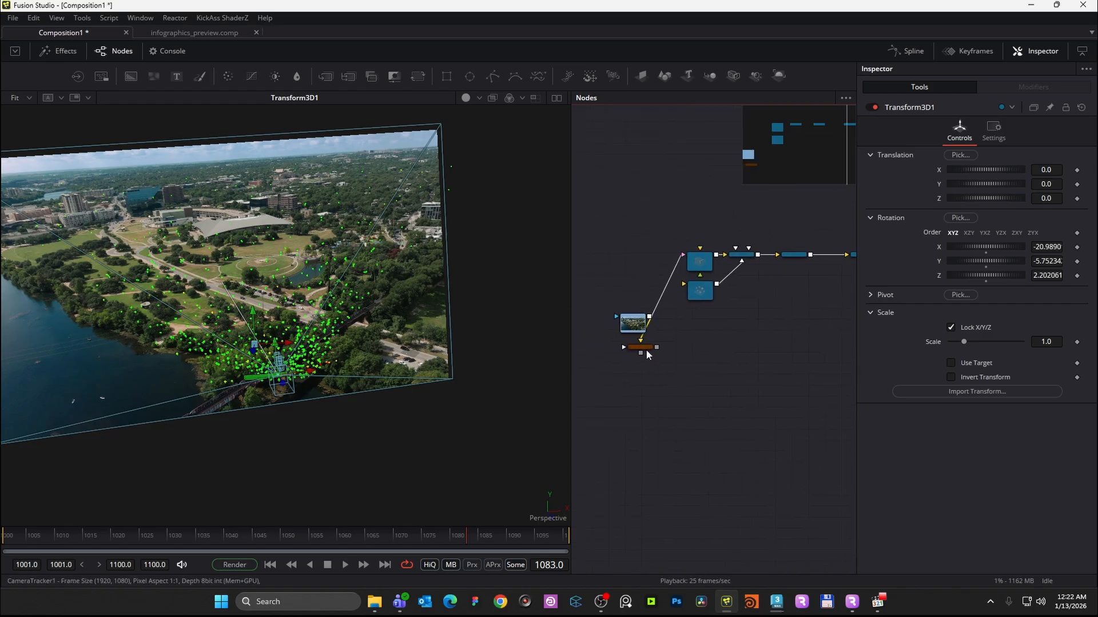
key(ctrl+v)
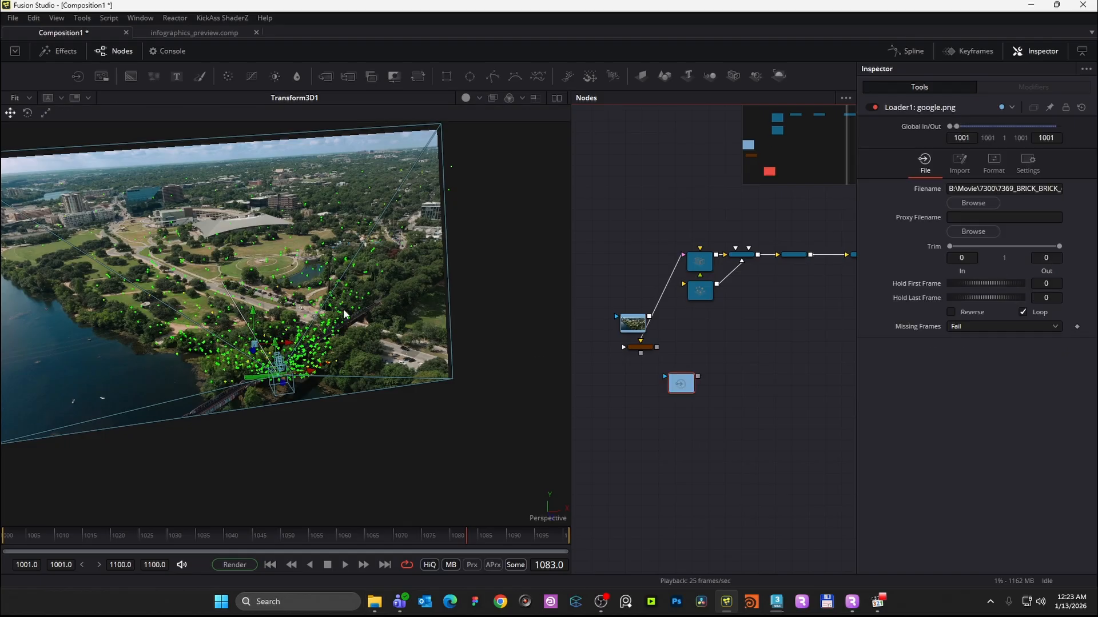
- Line up the footage and camera tracker nodes with the 3D nodes, place the google.png loader below, and show its satellite image
drag(635, 330, 627, 269)
drag(649, 352, 639, 231)
click(723, 332)
drag(724, 331, 696, 317)
drag(653, 370, 520, 324)
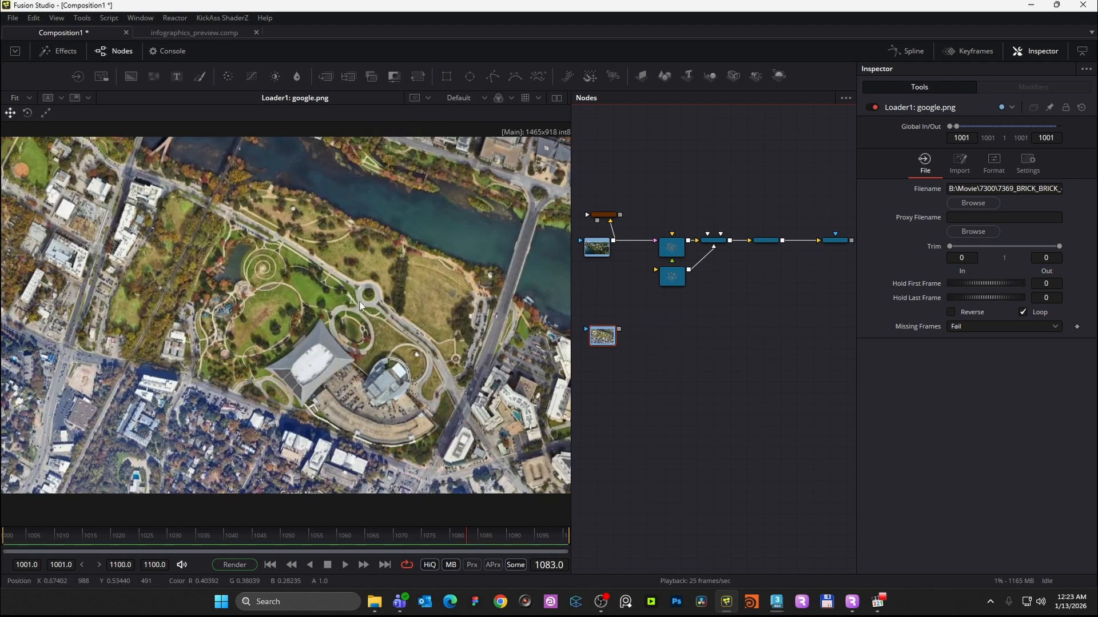
- Compare the satellite image with the aerial footage by showing each in the first viewer
scroll(347, 317, up, 1)
scroll(349, 319, down, 1)
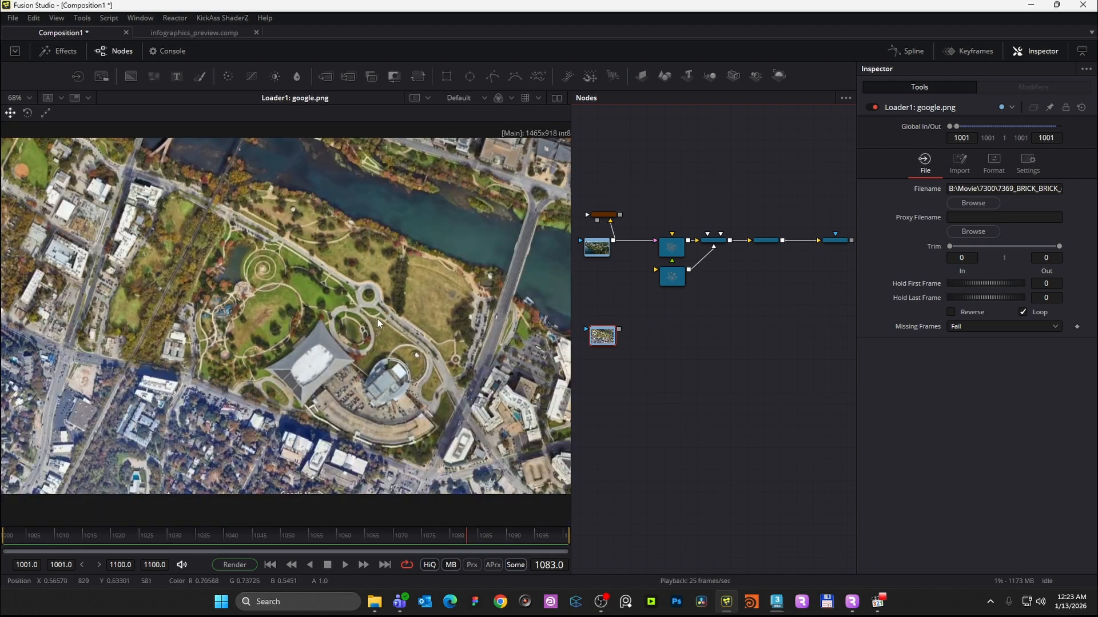
click(599, 251)
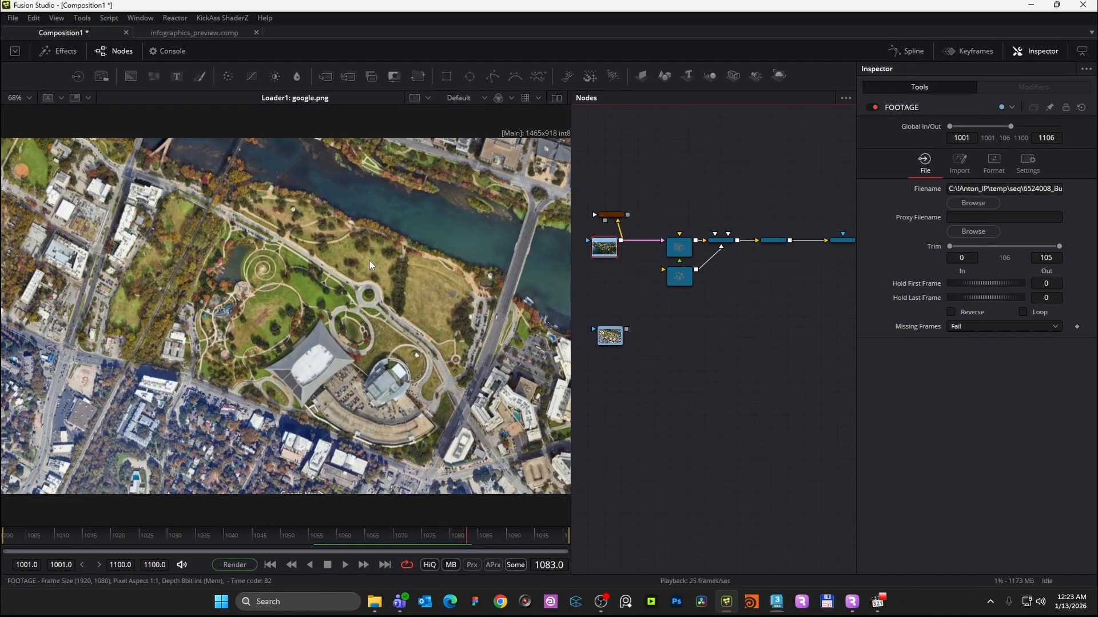
key(1)
drag(610, 330, 603, 359)
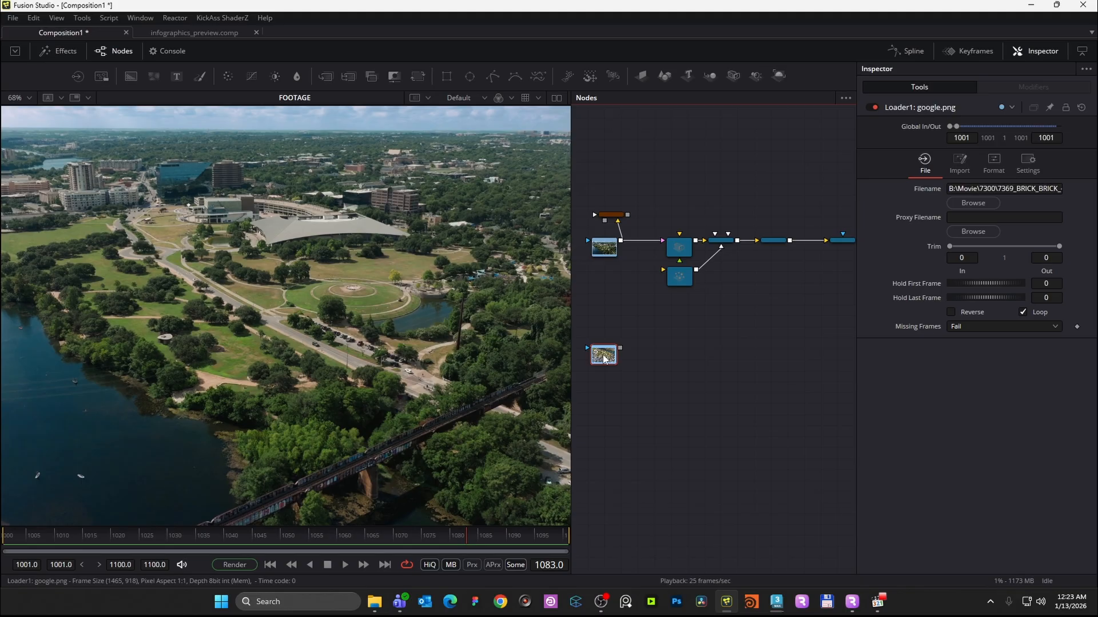
key(1)
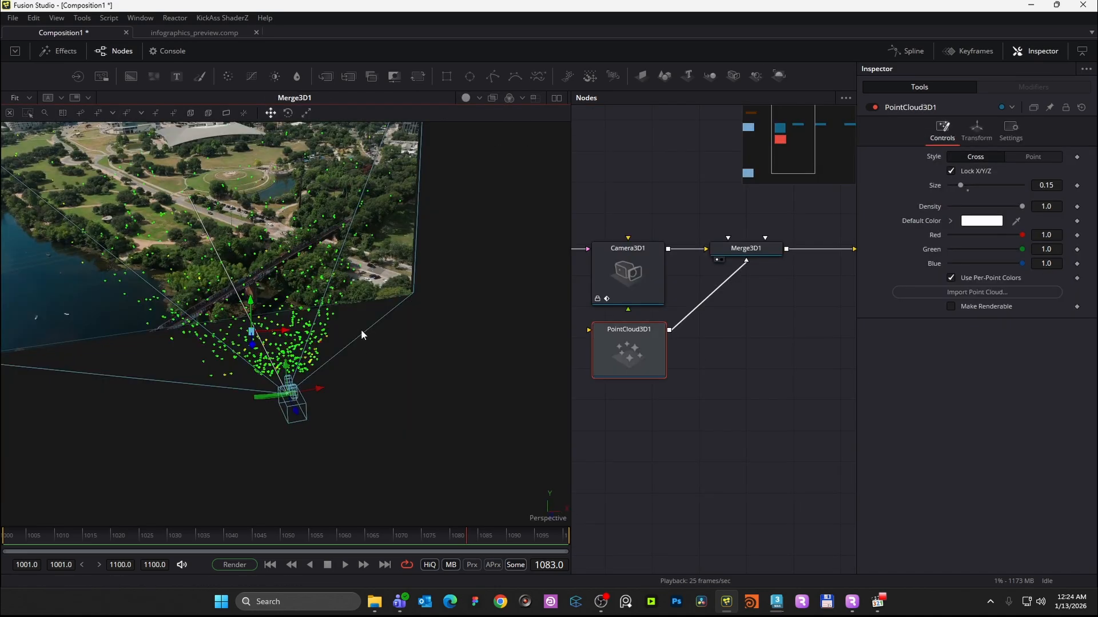
- Looking through Camera3D1, select point cloud points over the park area and create an image plane from them
drag(332, 340, 445, 471)
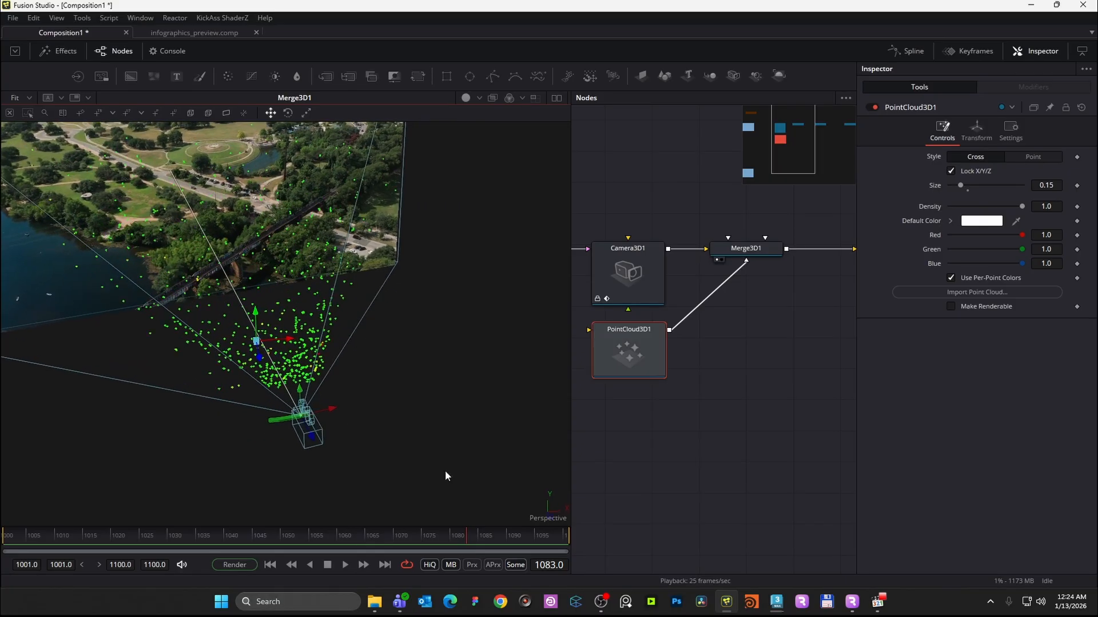
right_click(544, 520)
mouse_move(550, 515)
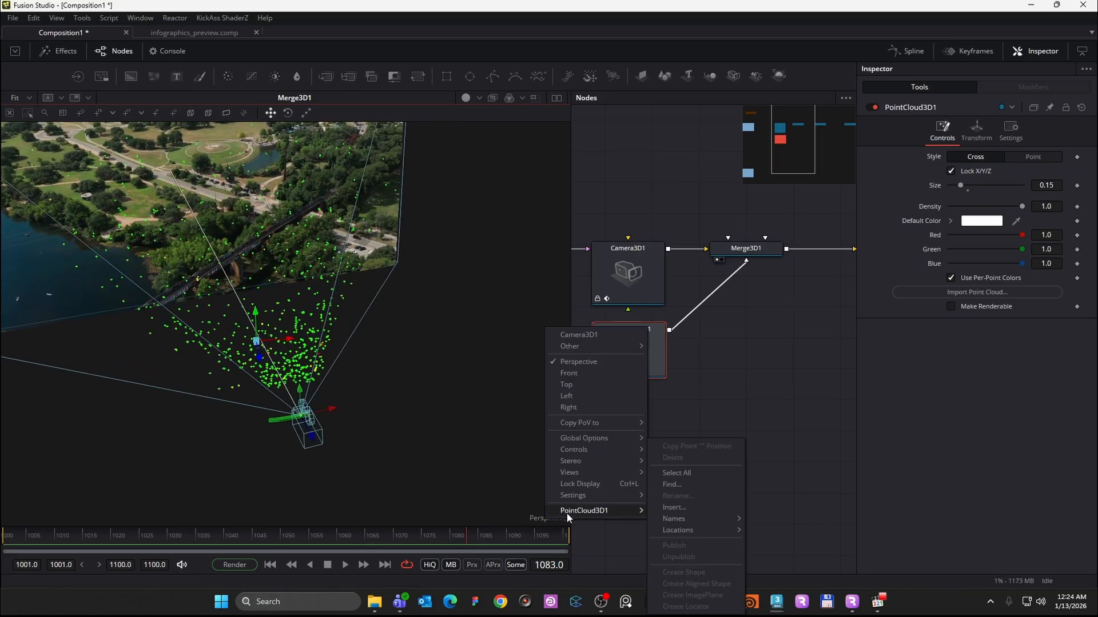
click(586, 336)
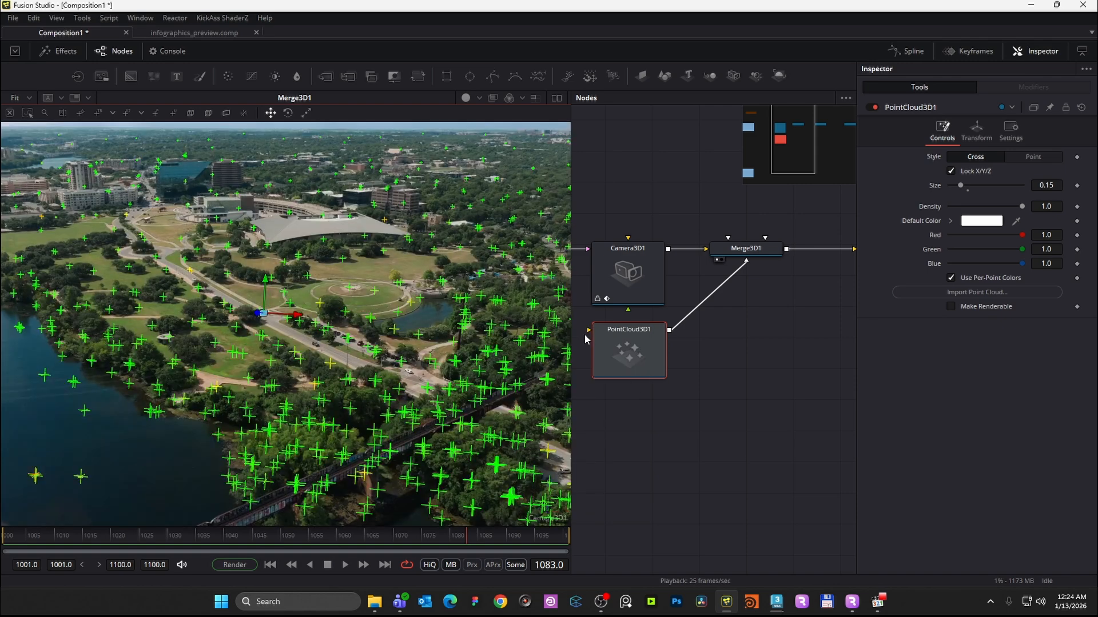
drag(466, 538, 428, 538)
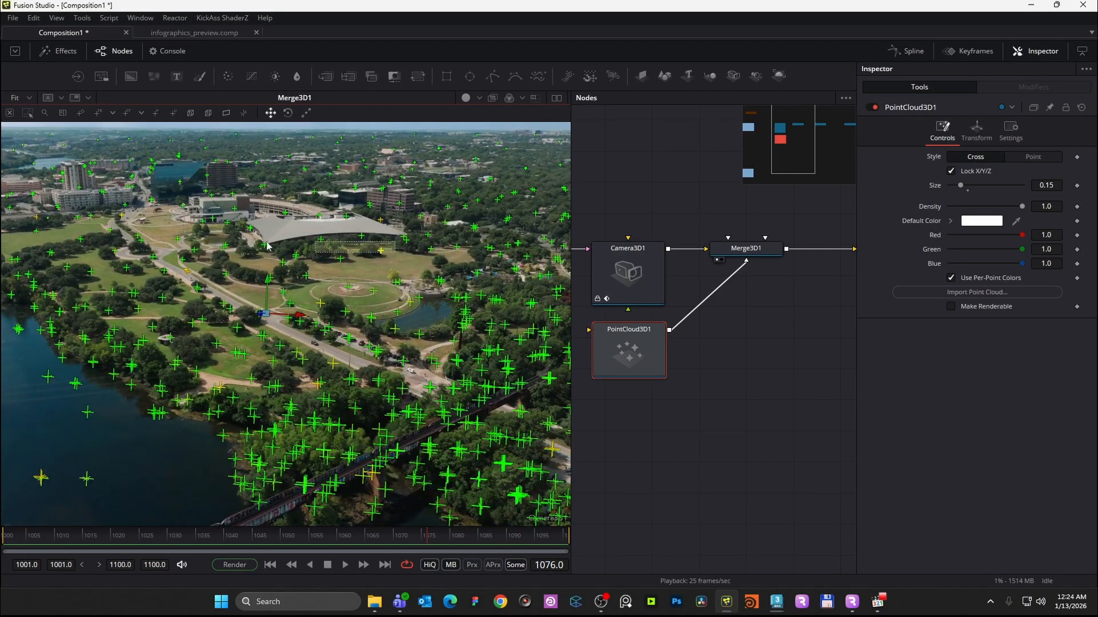
drag(169, 220, 403, 303)
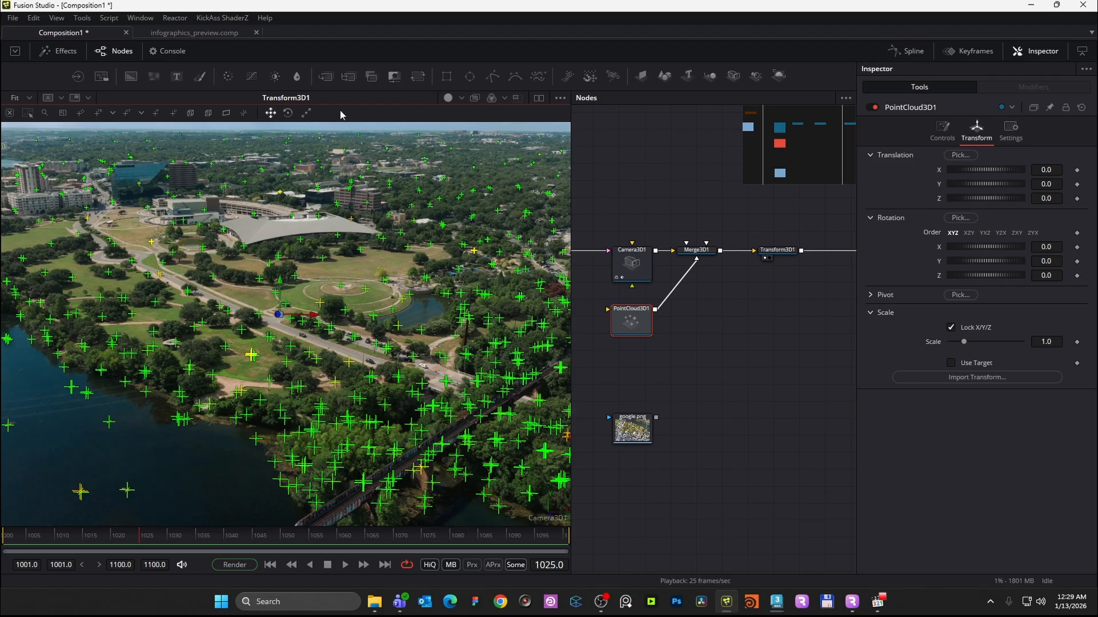
click(224, 118)
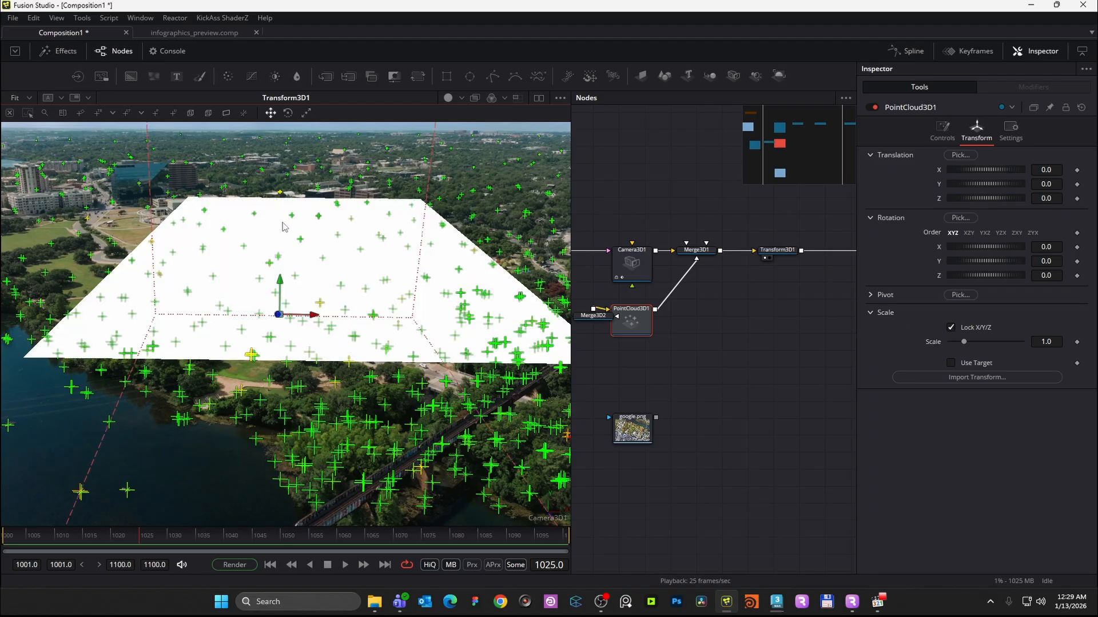
- Remove Merge3D2 so ImagePlane3D1 feeds PointCloud3D1 directly, and stack the plane node beneath the point cloud node
drag(593, 315, 632, 361)
drag(696, 374, 760, 343)
drag(612, 299, 706, 367)
click(698, 333)
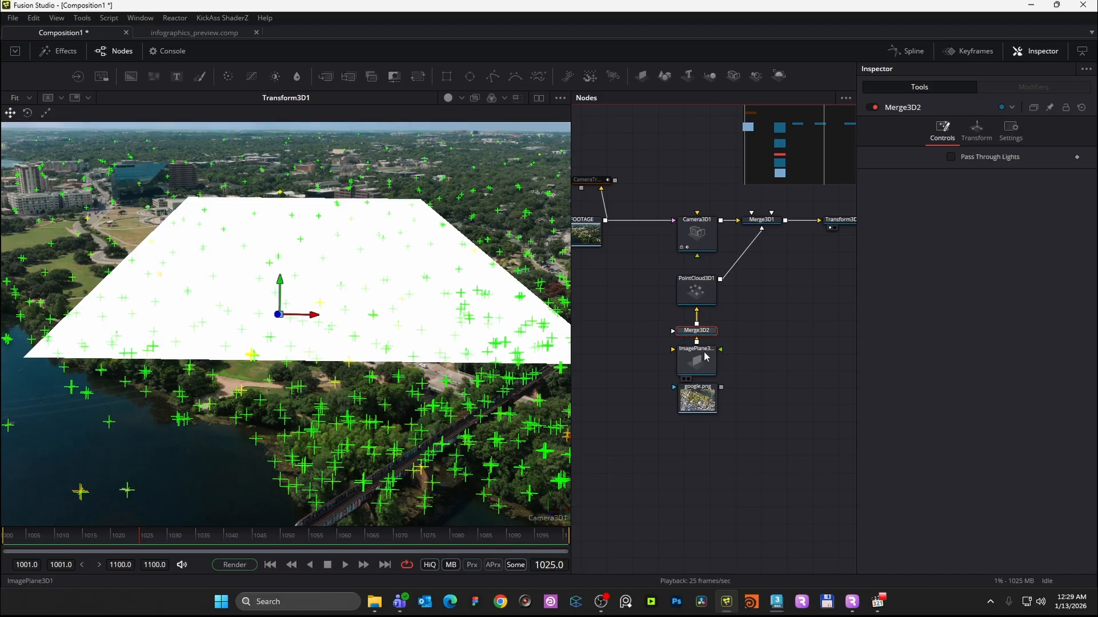
click(709, 369)
drag(708, 364, 706, 346)
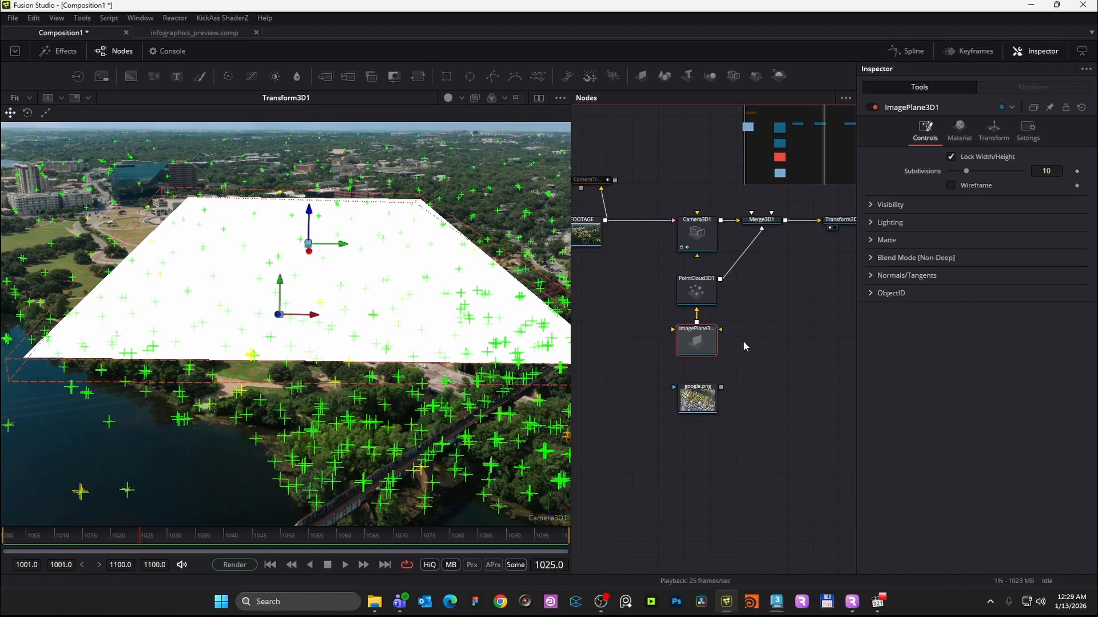
- Switch to the Perspective view, connect google.png to ImagePlane3D1 as its texture, and inspect the textured plane
right_click(546, 518)
click(578, 358)
drag(441, 342, 366, 324)
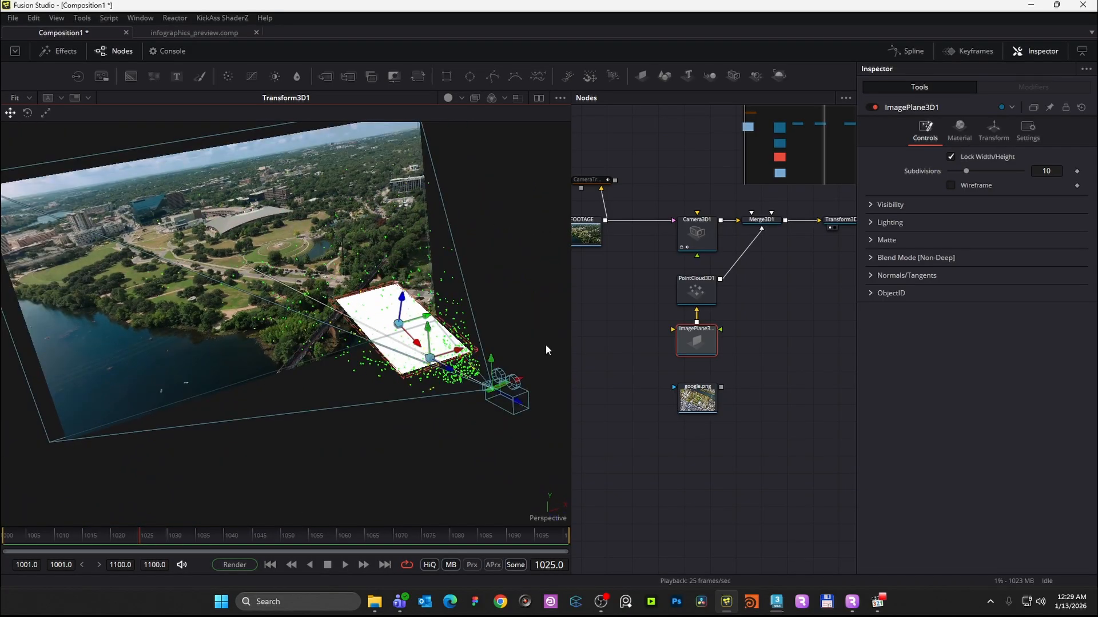
drag(734, 392, 697, 343)
click(746, 358)
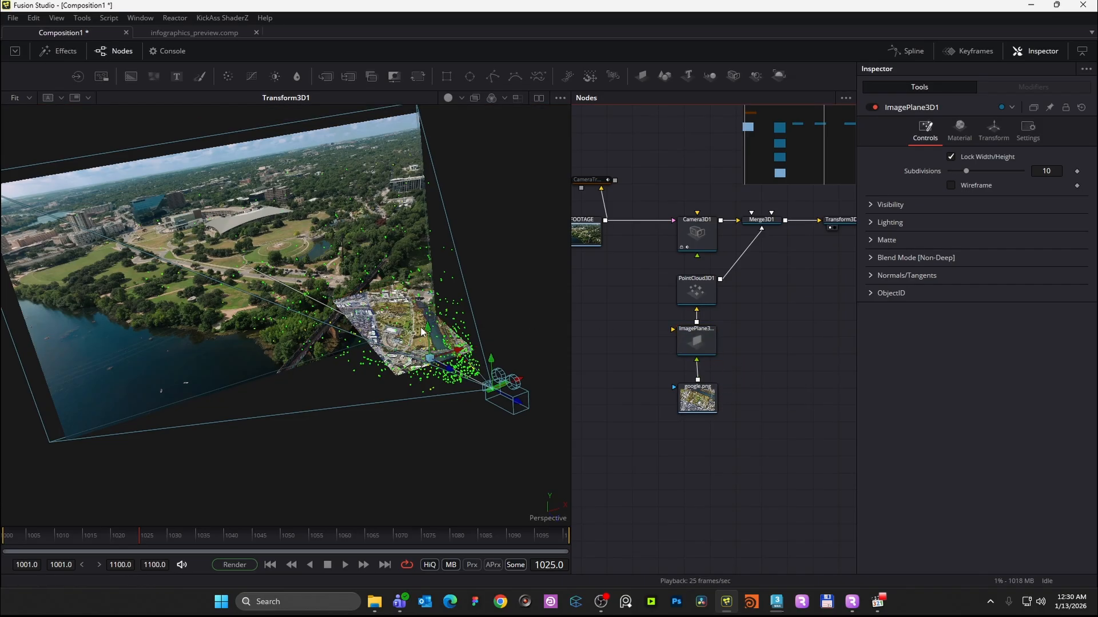
scroll(423, 331, up, 5)
mouse_move(340, 316)
alt+mouse_down()
mouse_move(338, 256)
mouse_move(343, 314)
mouse_move(358, 309)
alt+mouse_up()
scroll(357, 308, down, 3)
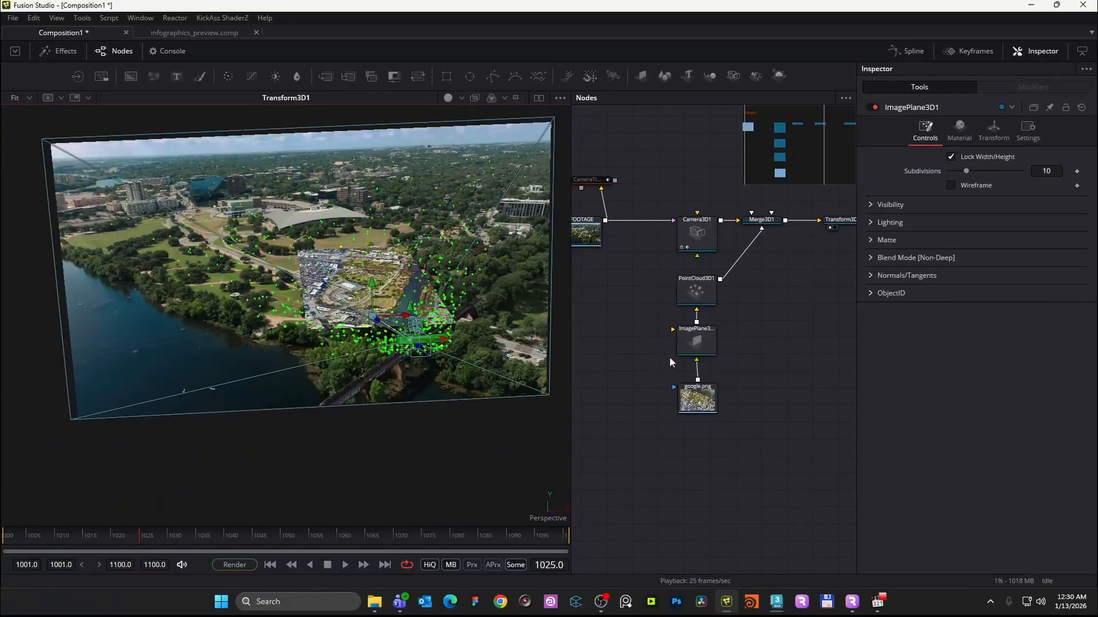
- Open a second viewer showing the CameraTracker1_Renderer output, fit the whole frame in it, and select the renderer node
drag(806, 272, 741, 309)
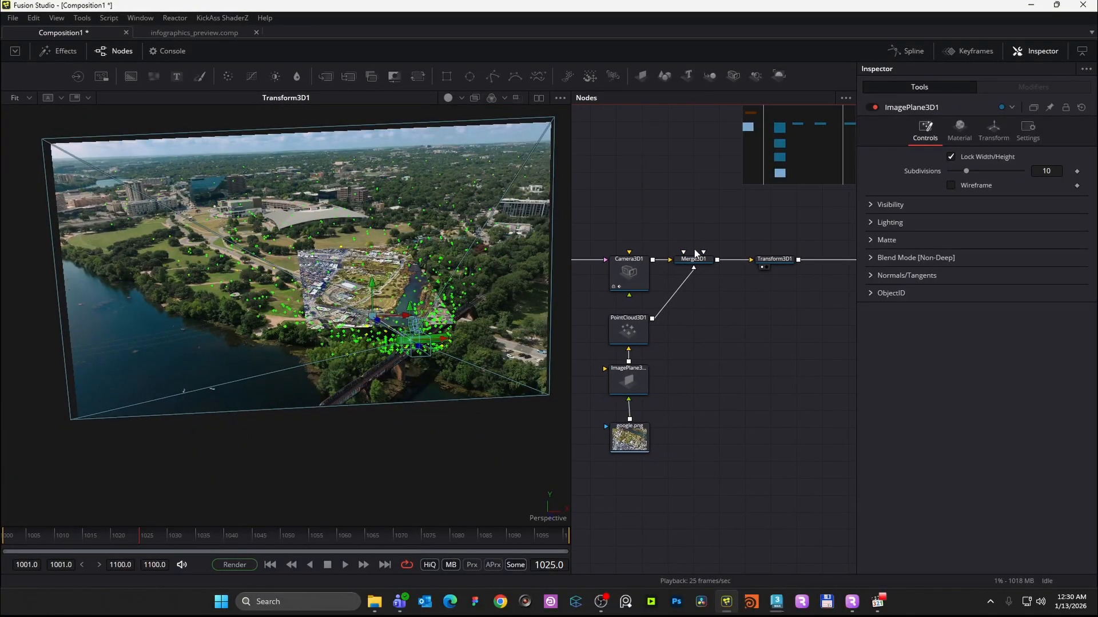
click(538, 99)
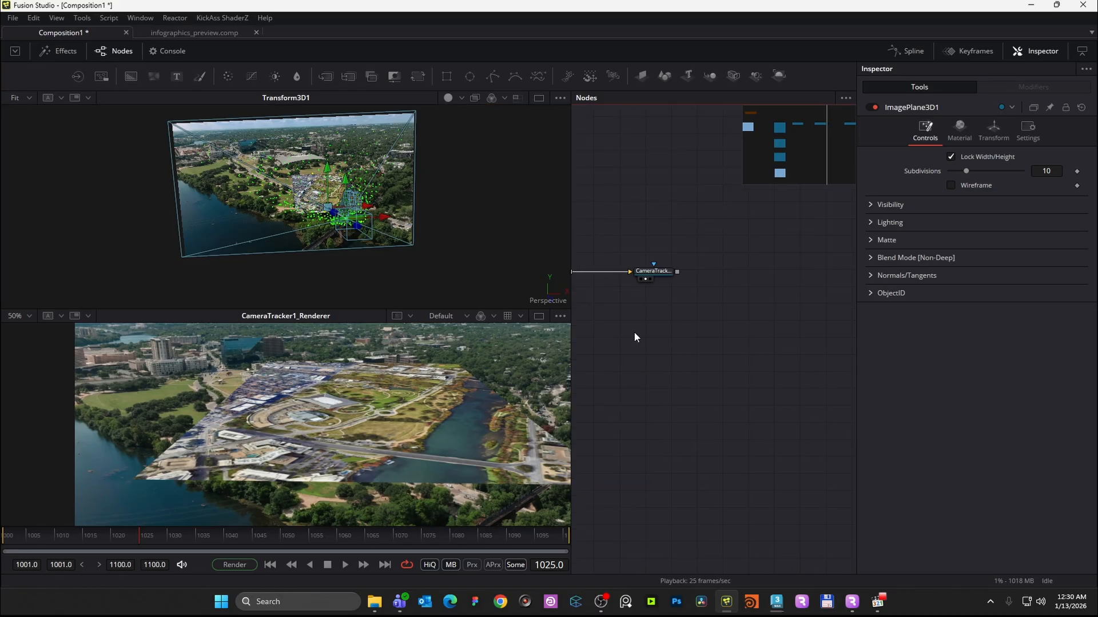
click(679, 271)
scroll(669, 275, up, 5)
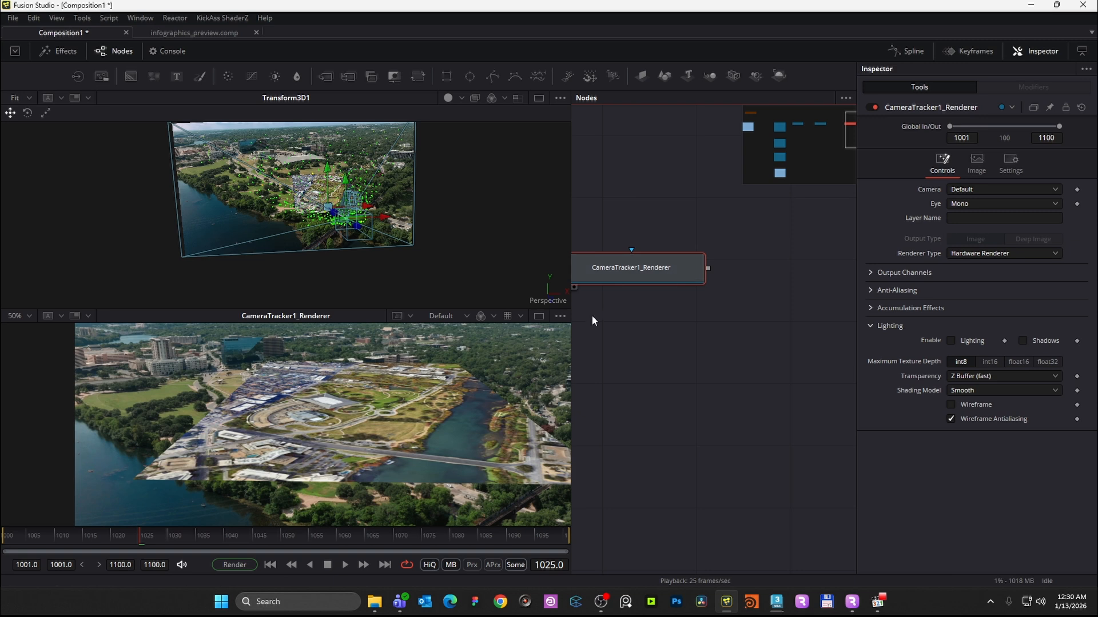
scroll(304, 395, down, 2)
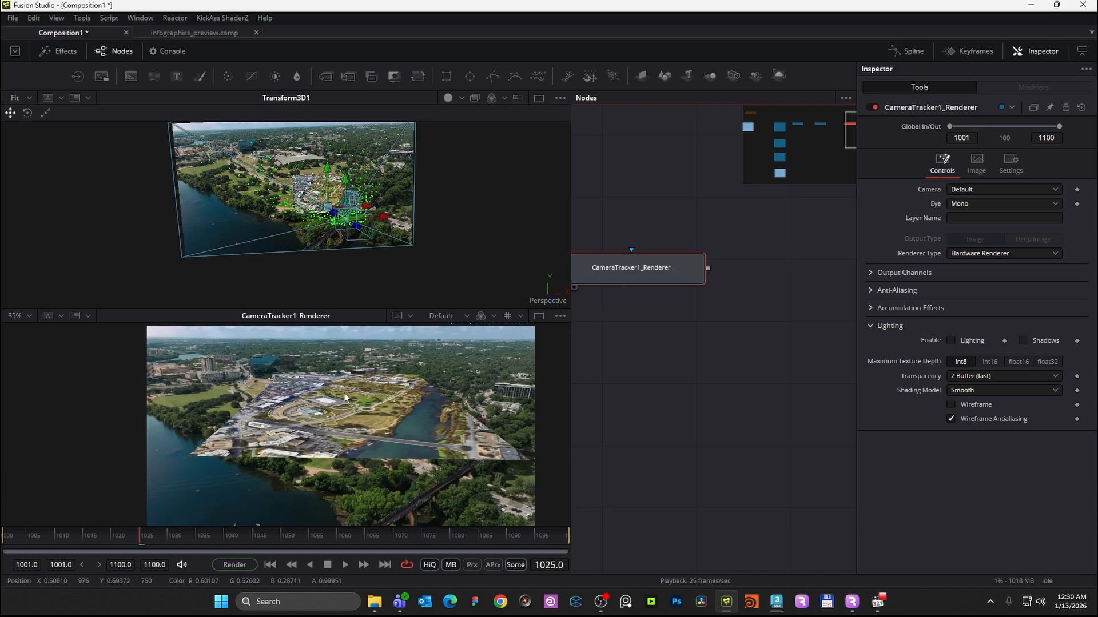
- Go to frame 1065 and examine how the textured plane sits against the footage in the renderer view
scroll(305, 395, down, 1)
drag(114, 537, 365, 537)
scroll(341, 430, up, 2)
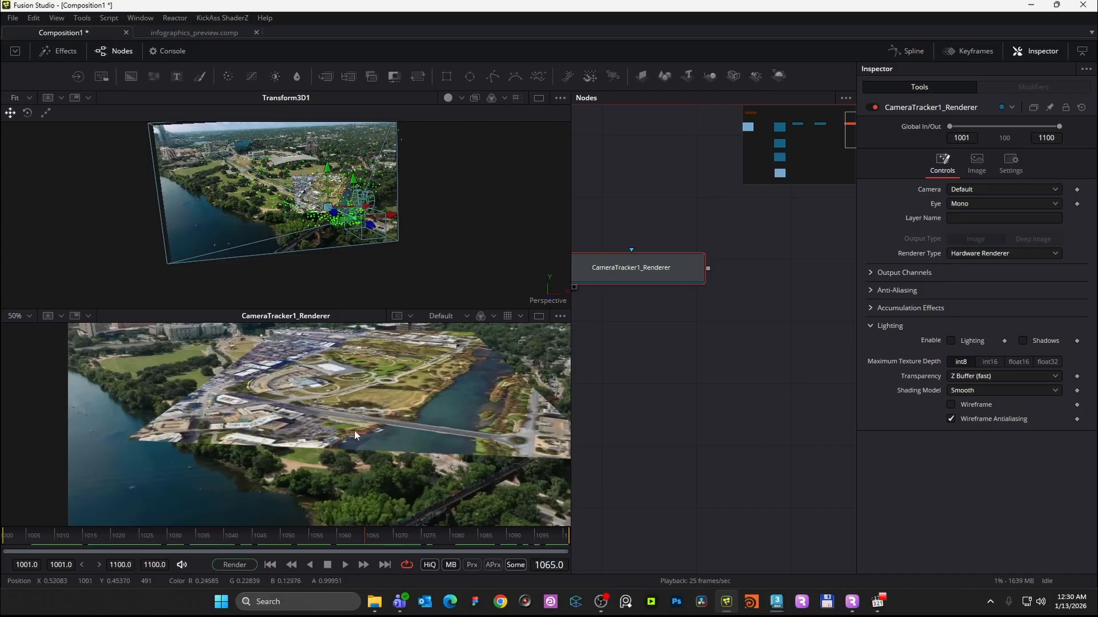
scroll(354, 430, down, 1)
- Lock the X/Y/Z scale of ImagePlane3D1 together and set it to 50
scroll(639, 398, down, 4)
scroll(740, 366, down, 4)
scroll(706, 374, up, 4)
drag(668, 400, 750, 375)
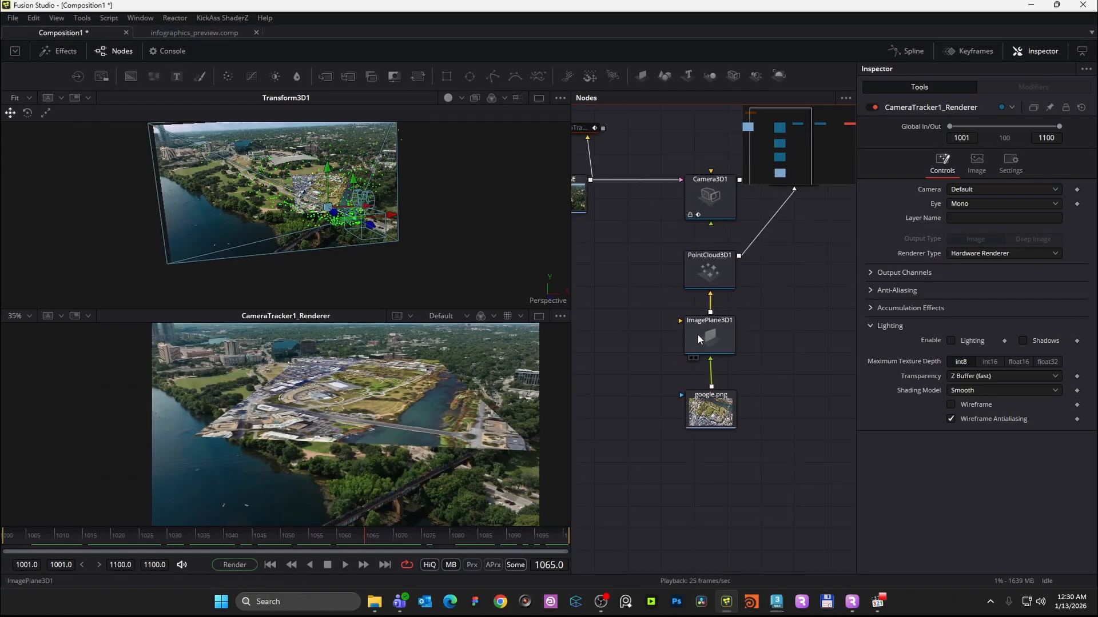
click(698, 339)
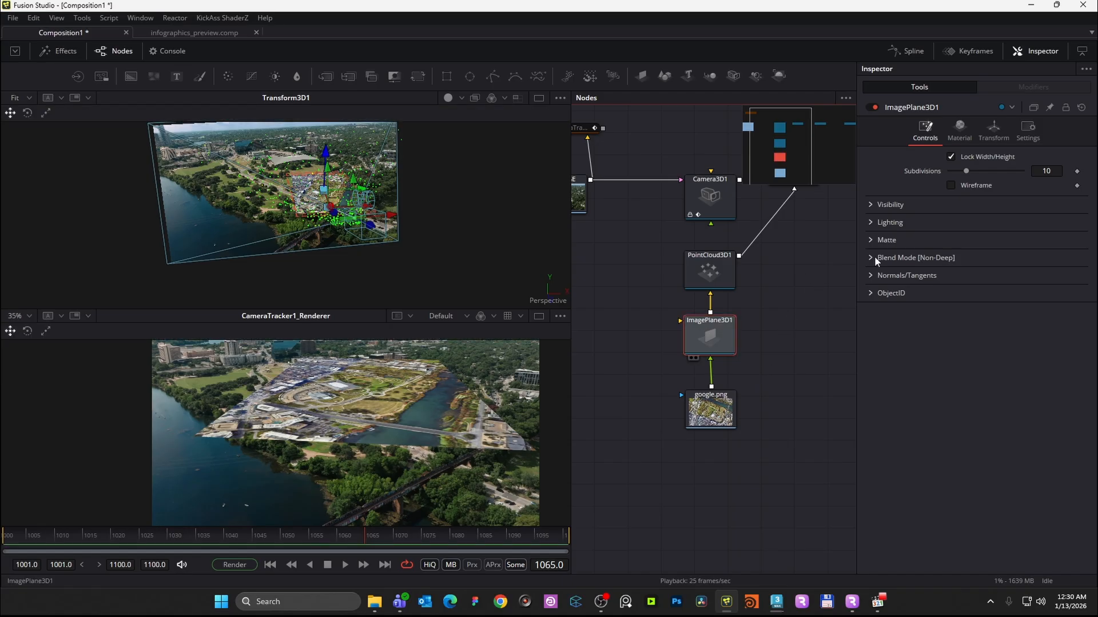
click(998, 130)
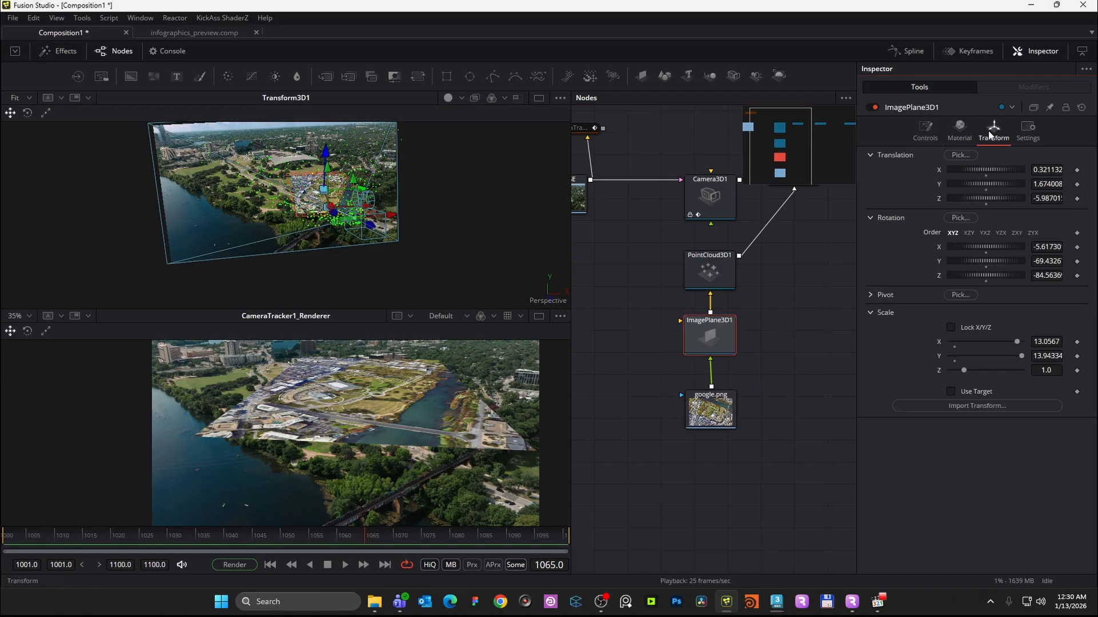
click(972, 325)
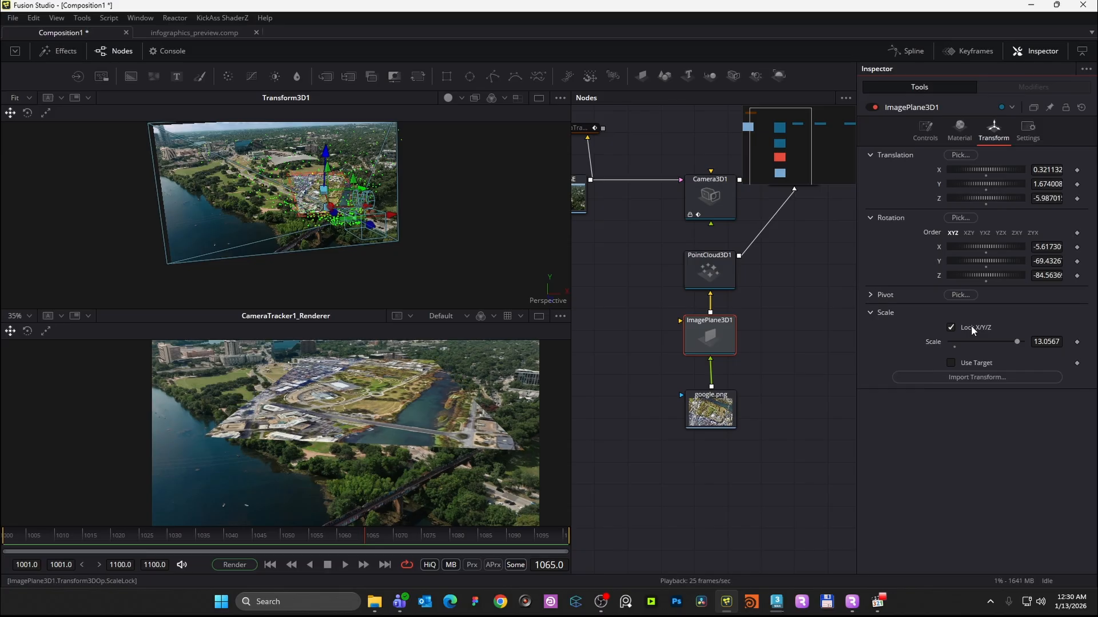
double_click(1043, 341)
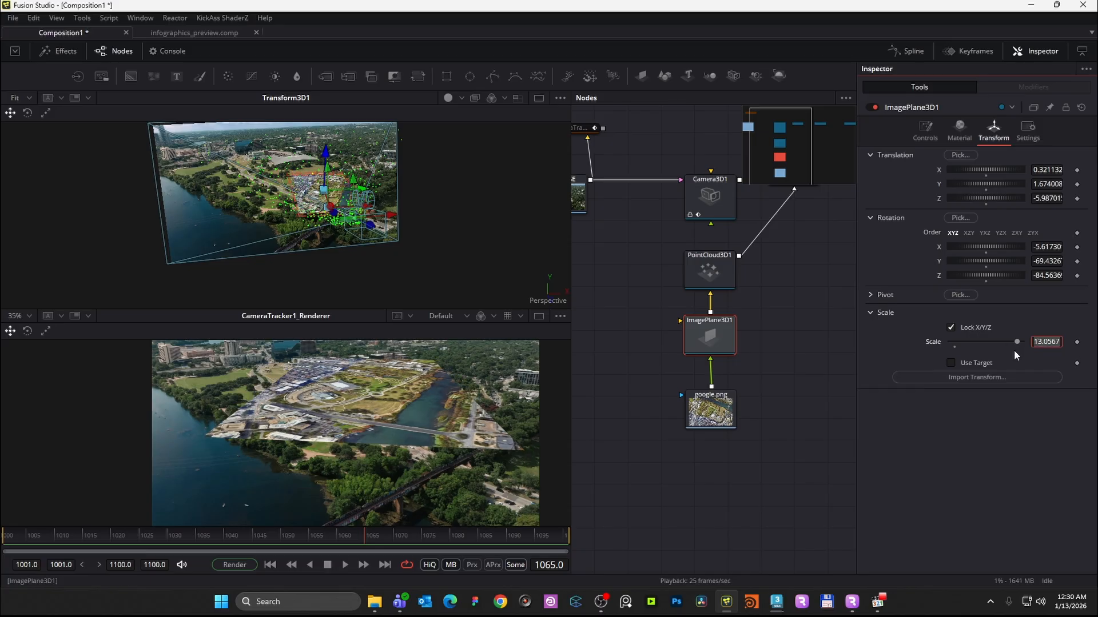
text(50)
key(Tab)
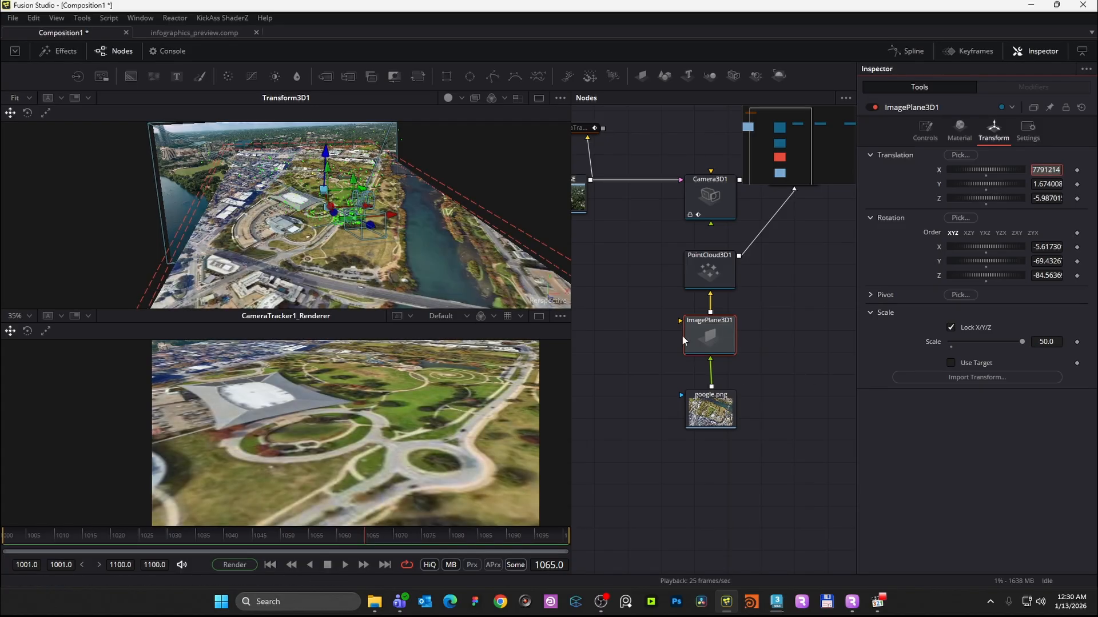
scroll(372, 385, down, 2)
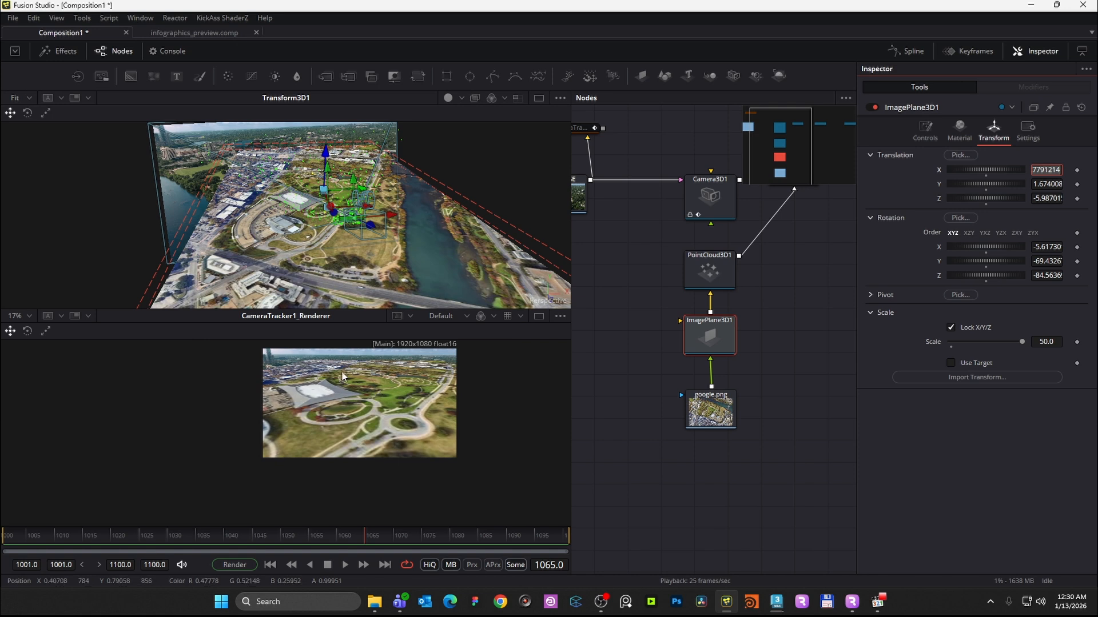
scroll(342, 375, up, 2)
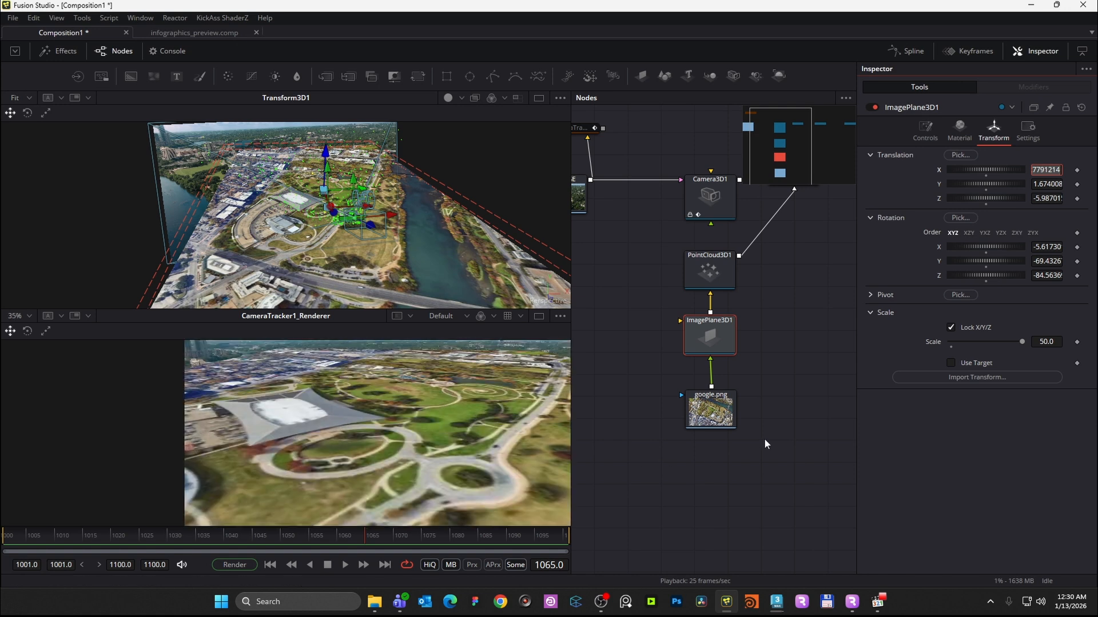
- Place the google.png node further below ImagePlane3D1 to make room between them
drag(696, 408, 696, 454)
click(762, 391)
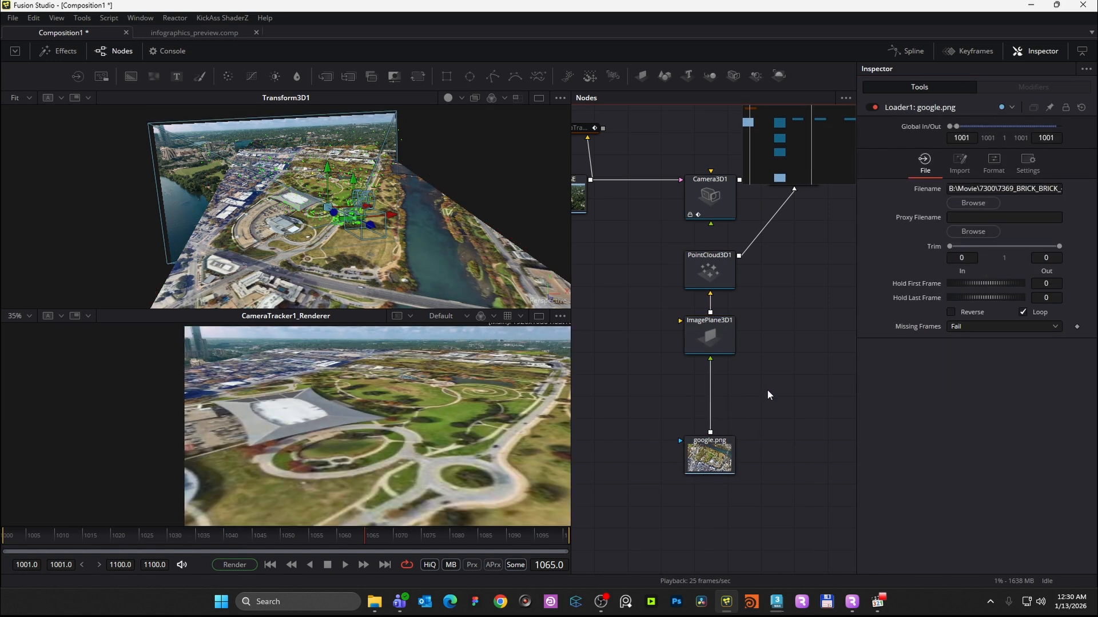
drag(767, 389, 768, 413)
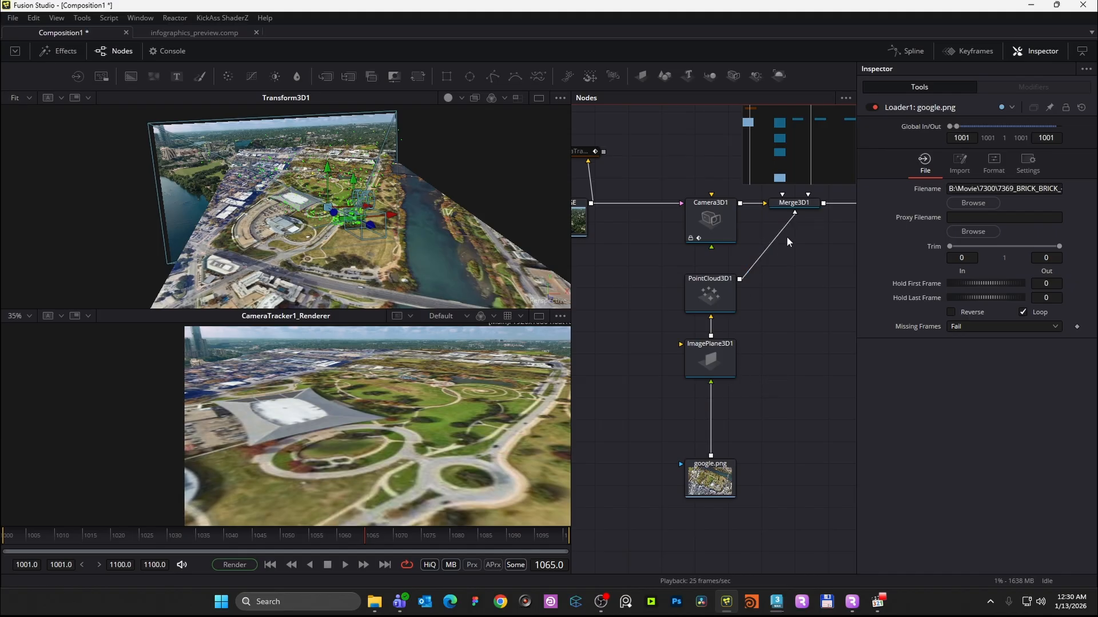
- Lower the diffuse opacity of ImagePlane3D1 to about 0.5 so the footage shows through
click(716, 363)
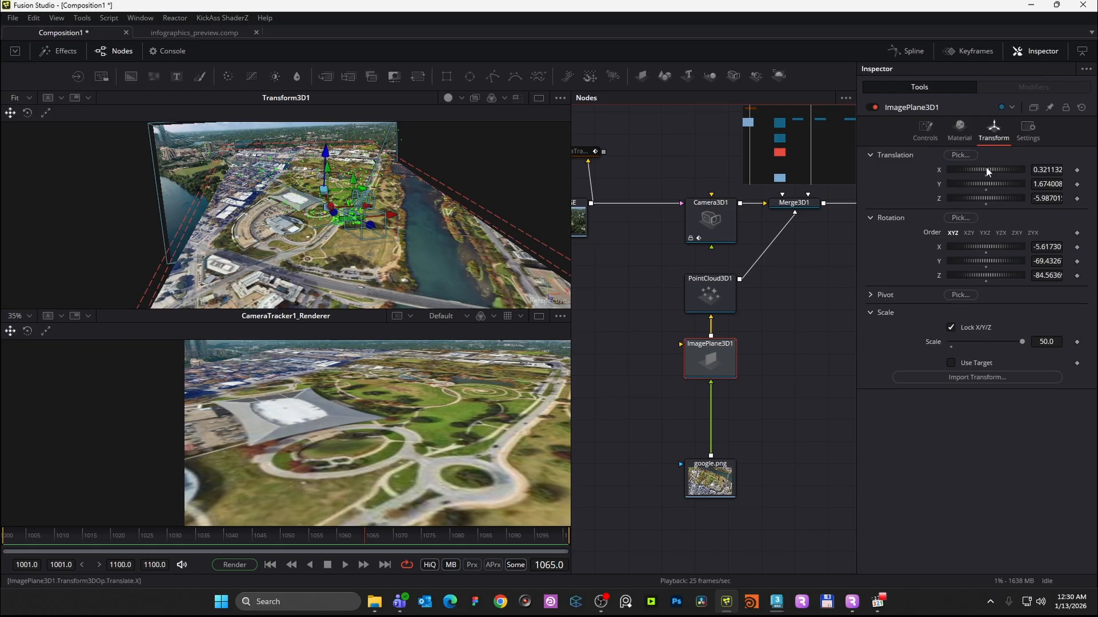
click(960, 129)
drag(1020, 245, 987, 246)
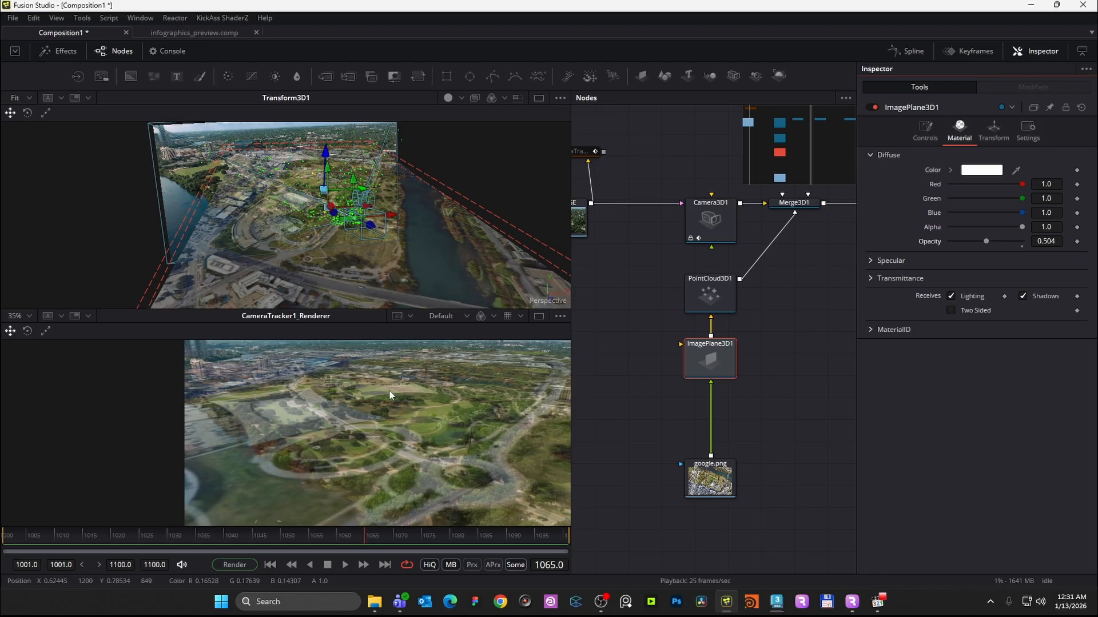
- Add a 2D Transform node and insert it between google.png and ImagePlane3D1
key(shift+space)
text(3xf)
text(xf)
click(530, 244)
click(524, 429)
drag(778, 345, 711, 430)
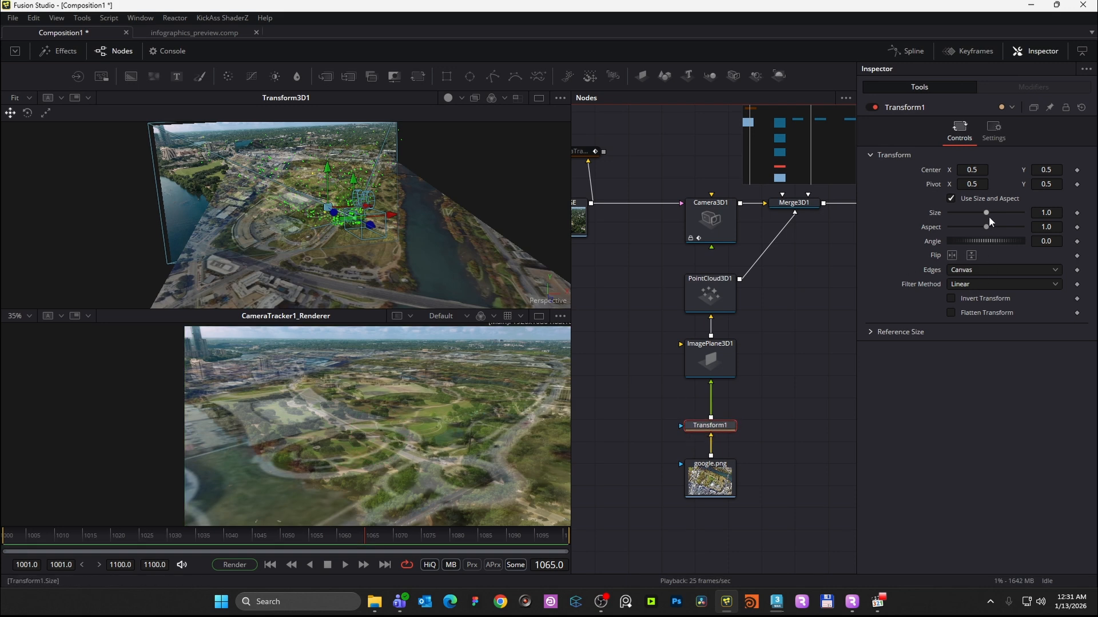
- Align the satellite image with the footage by setting Transform1's size to 0.56, angle to -105.1 and center X to 0.533
drag(986, 215, 955, 235)
mouse_move(975, 173)
mouse_down()
mouse_move(967, 172)
mouse_move(994, 172)
mouse_up()
drag(1045, 241, 1048, 223)
drag(980, 172, 980, 172)
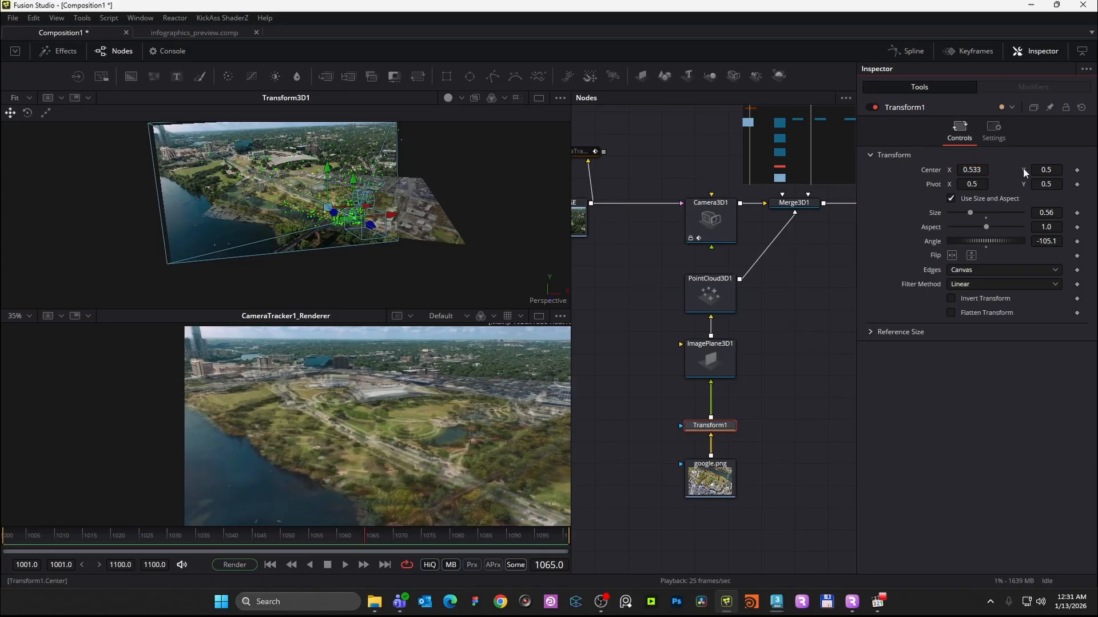
- Set ImagePlane3D1's opacity to about 0.53 and refine Transform1 to size 0.52 and center Y 0.502
click(710, 358)
drag(966, 241, 987, 241)
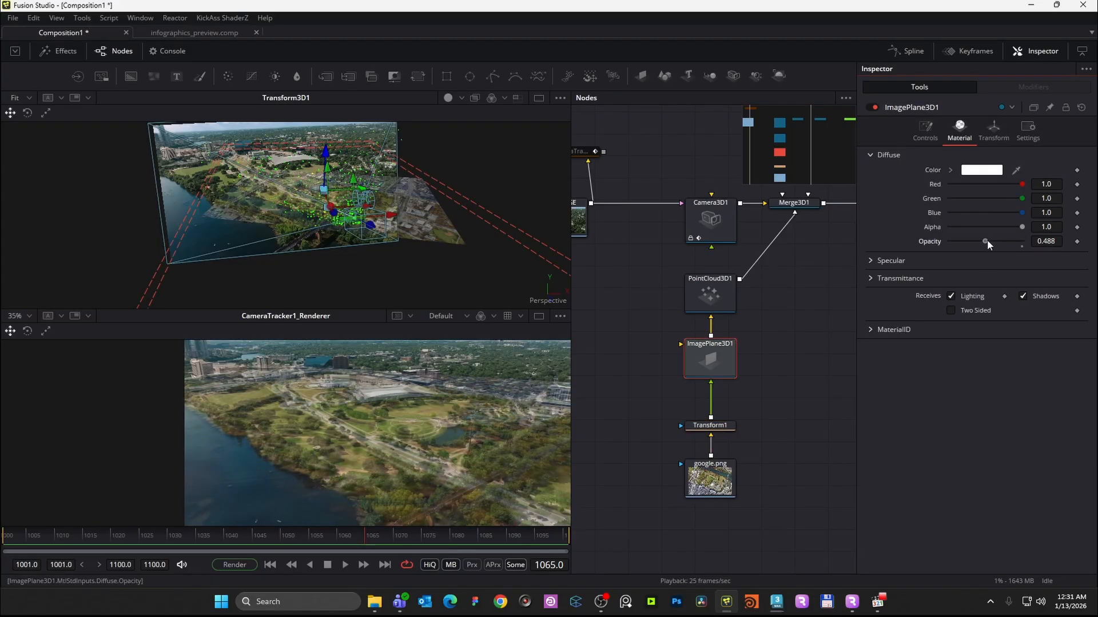
click(710, 426)
drag(1046, 213, 1040, 212)
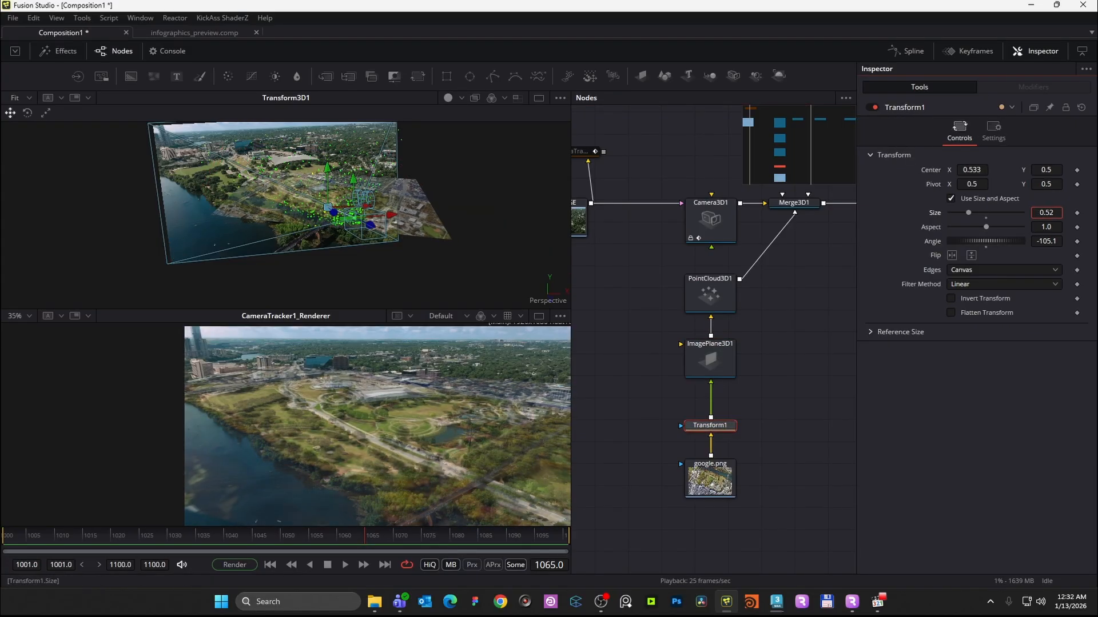
drag(1045, 169, 1048, 170)
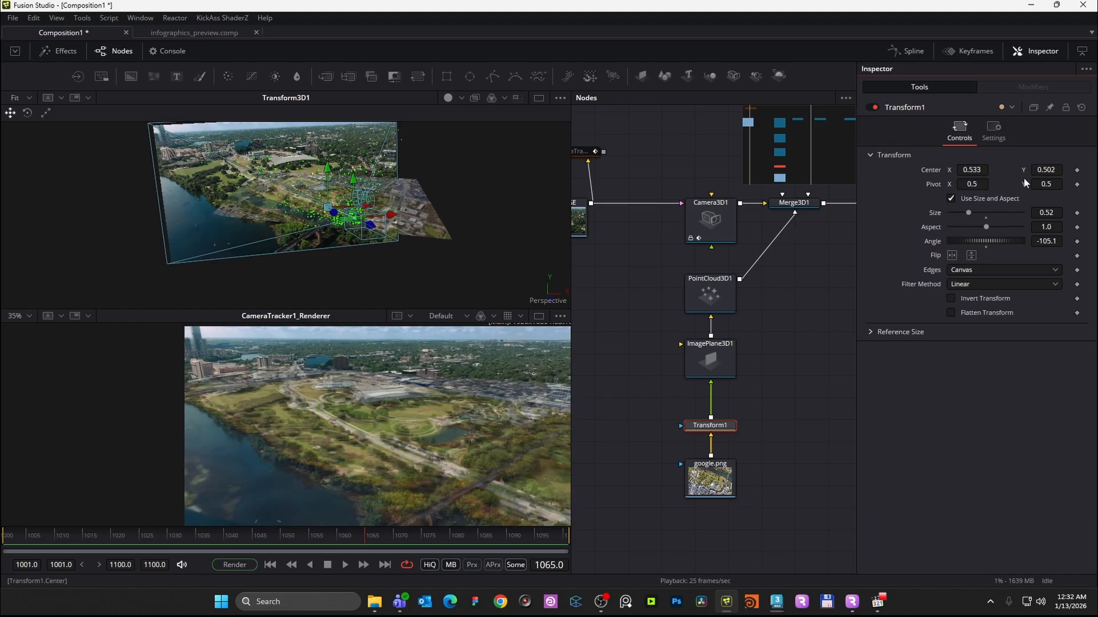
- Fit the renderer view and play the shot to check that the satellite image follows the footage
key(space)
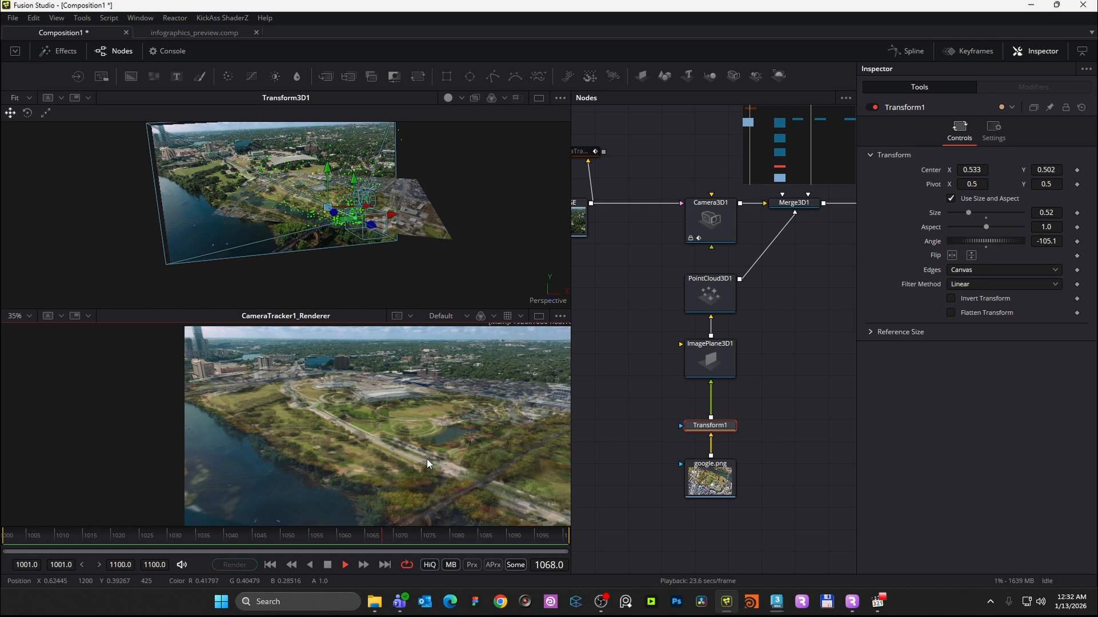
key(ctrl+f)
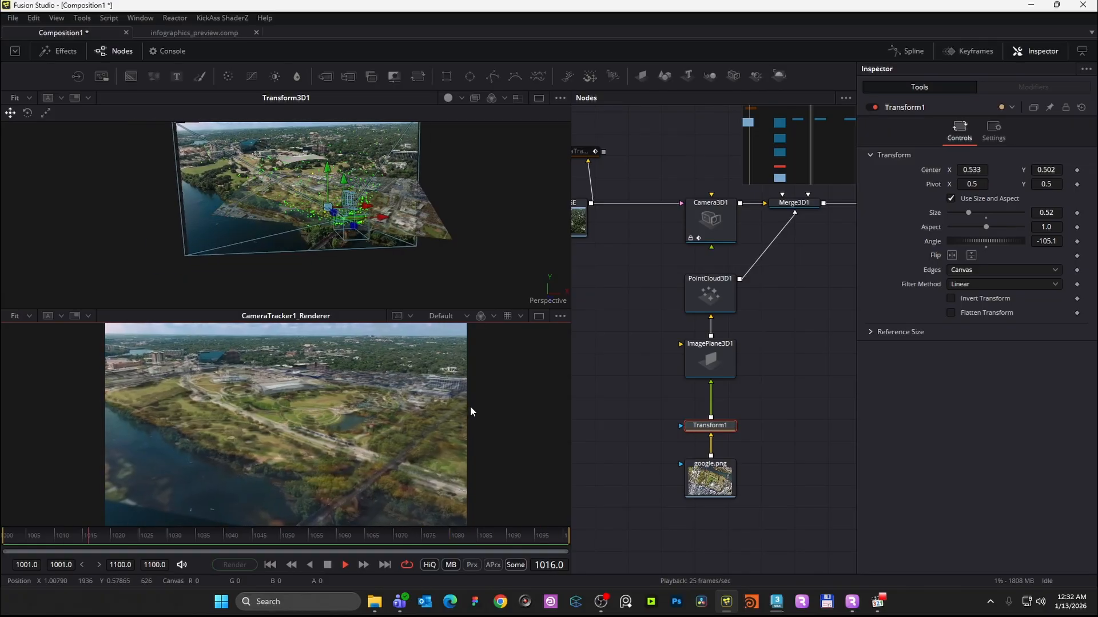
key(space)
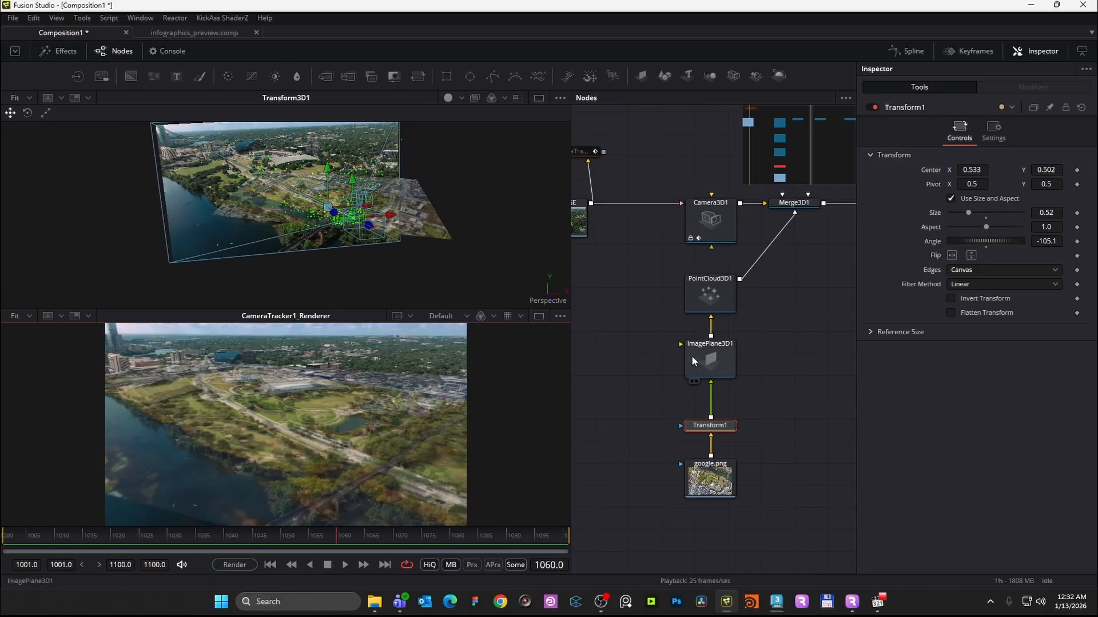
- Set ImagePlane3D1's opacity to 1.0 and show Transform1's output in the second viewer
click(709, 368)
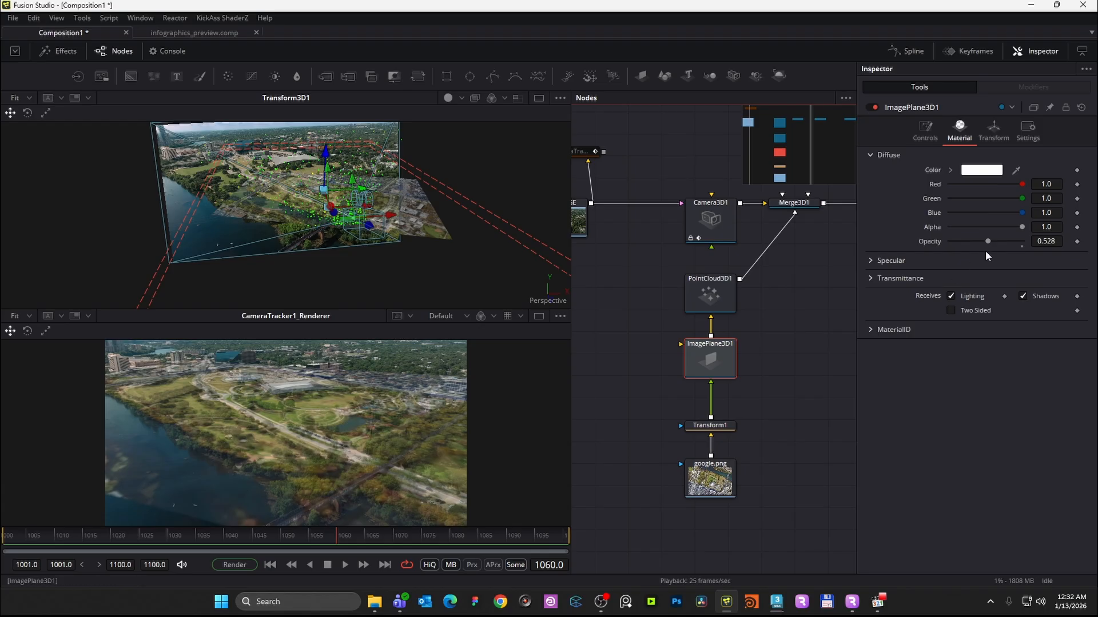
drag(987, 241, 1026, 242)
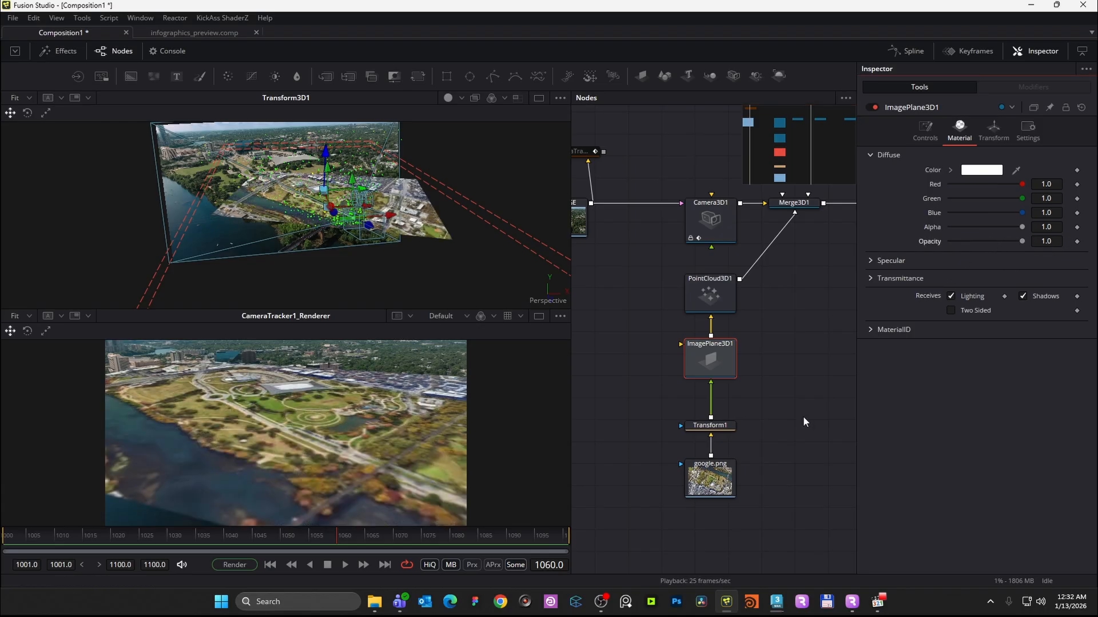
click(722, 429)
key(2)
scroll(294, 440, up, 3)
scroll(294, 441, down, 3)
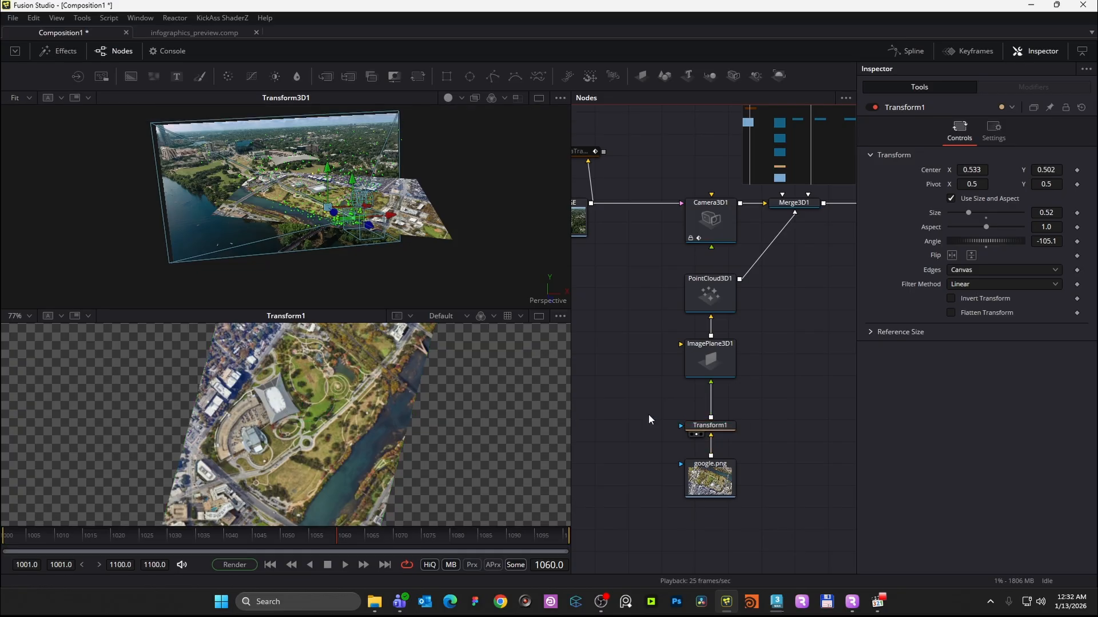
scroll(327, 416, down, 2)
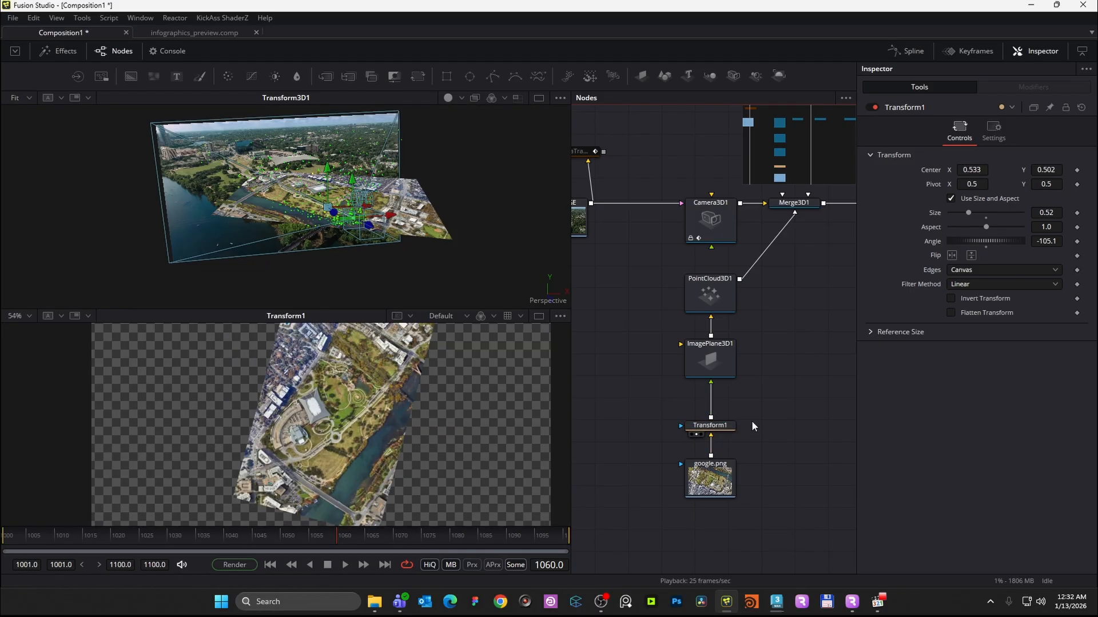
- Move Transform1 and google.png together further down, leaving a wide gap below ImagePlane3D1
drag(753, 426, 819, 318)
drag(786, 359, 779, 366)
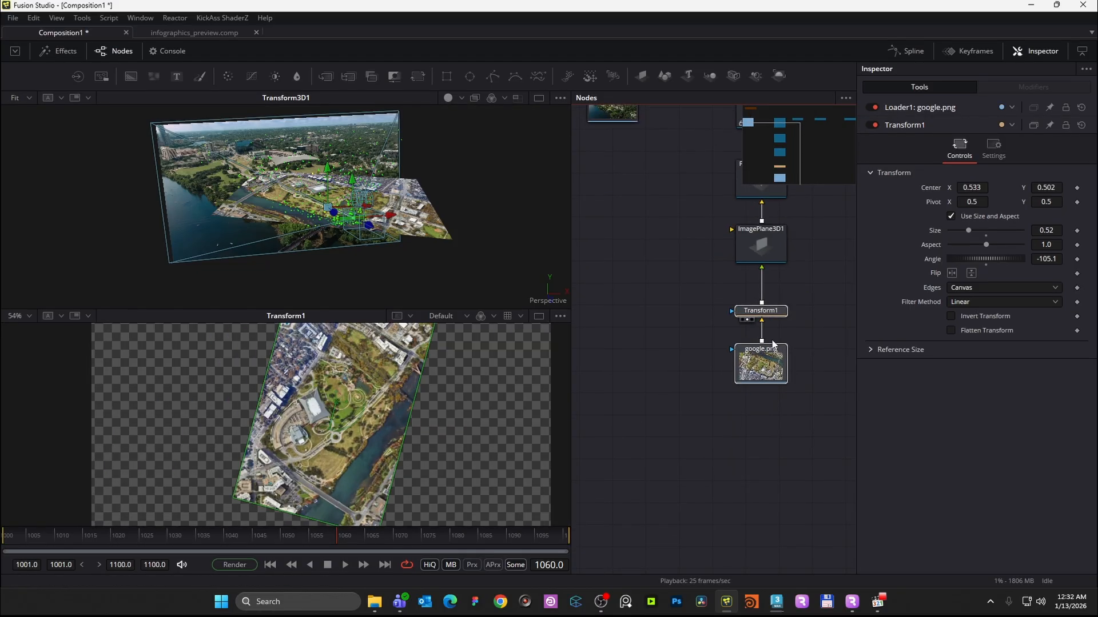
drag(776, 312, 775, 434)
click(783, 422)
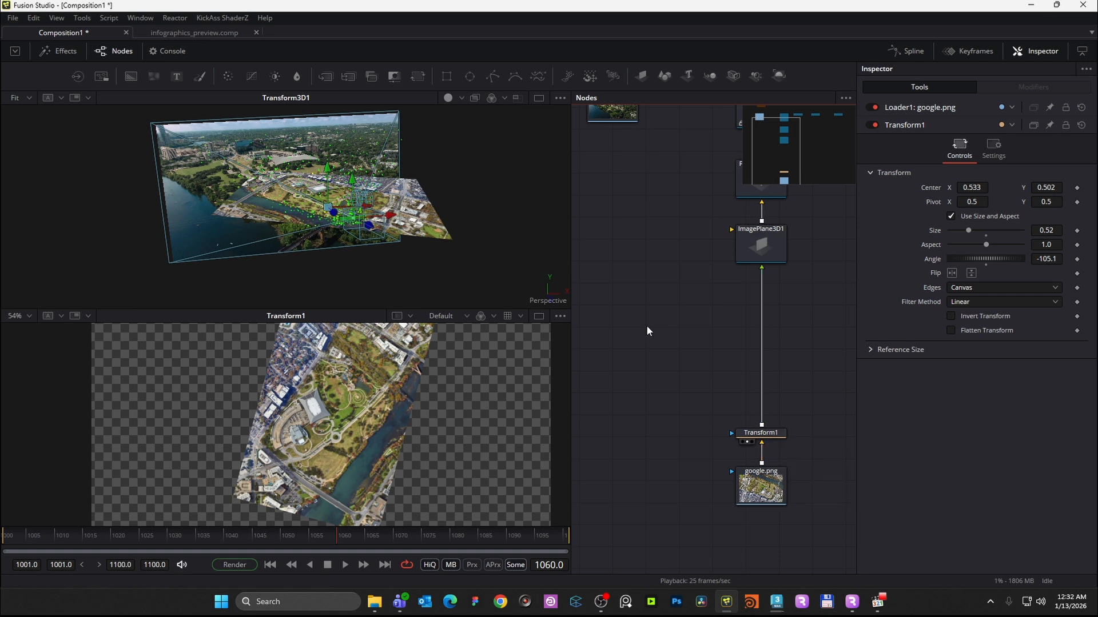
- Add an sBSpline shape node in the empty area beside the image branch and show it in the second viewer
drag(659, 367, 721, 353)
scroll(694, 351, down, 3)
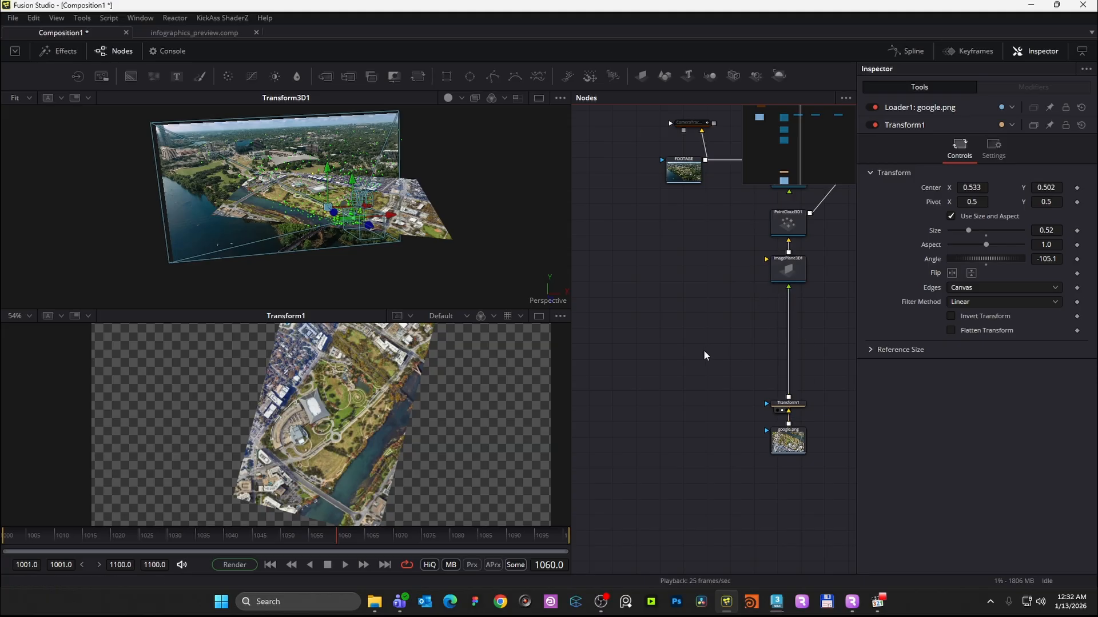
key(shift+space)
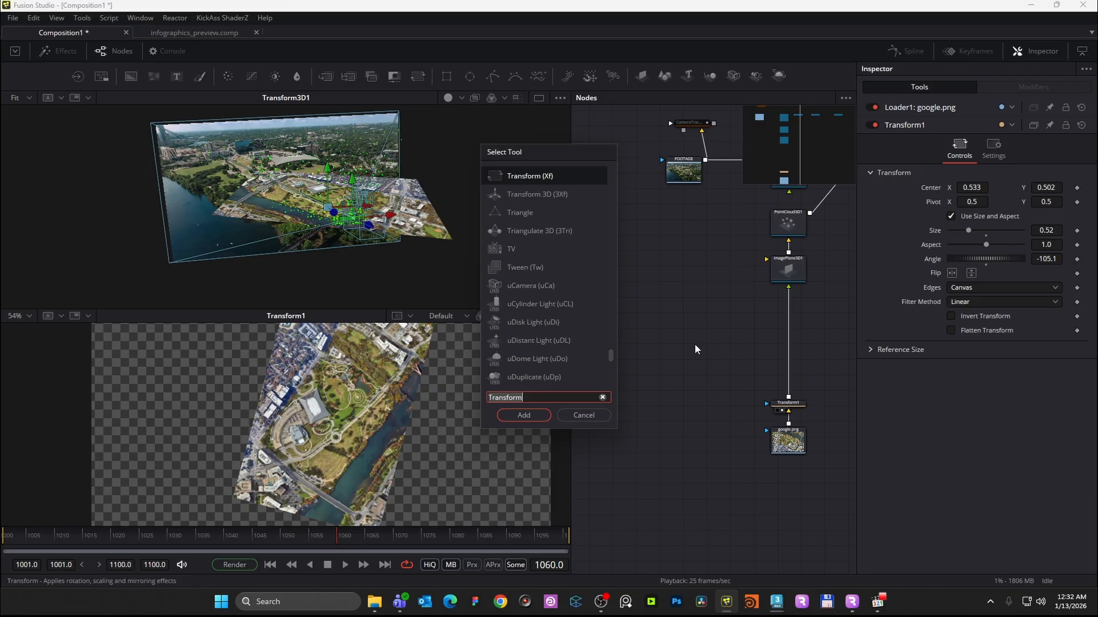
text(s)
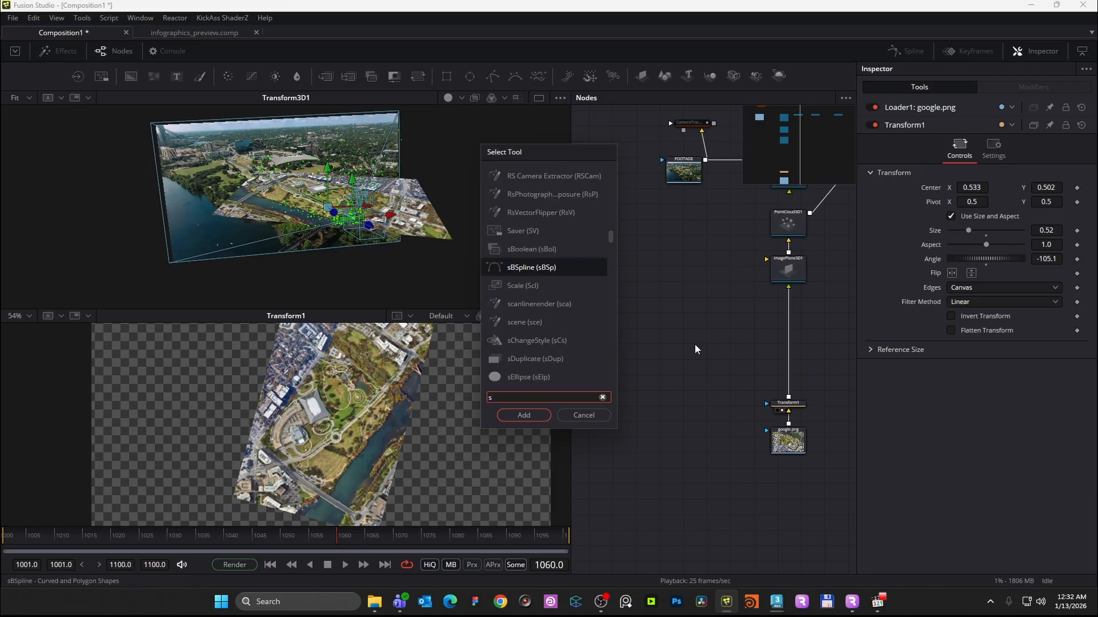
click(524, 415)
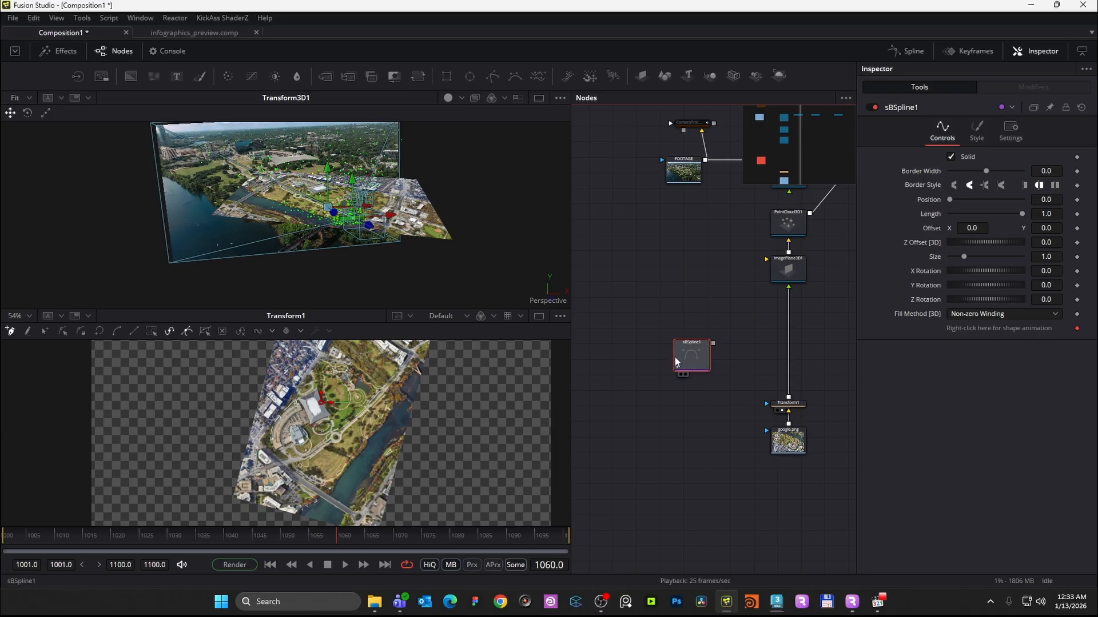
key(2)
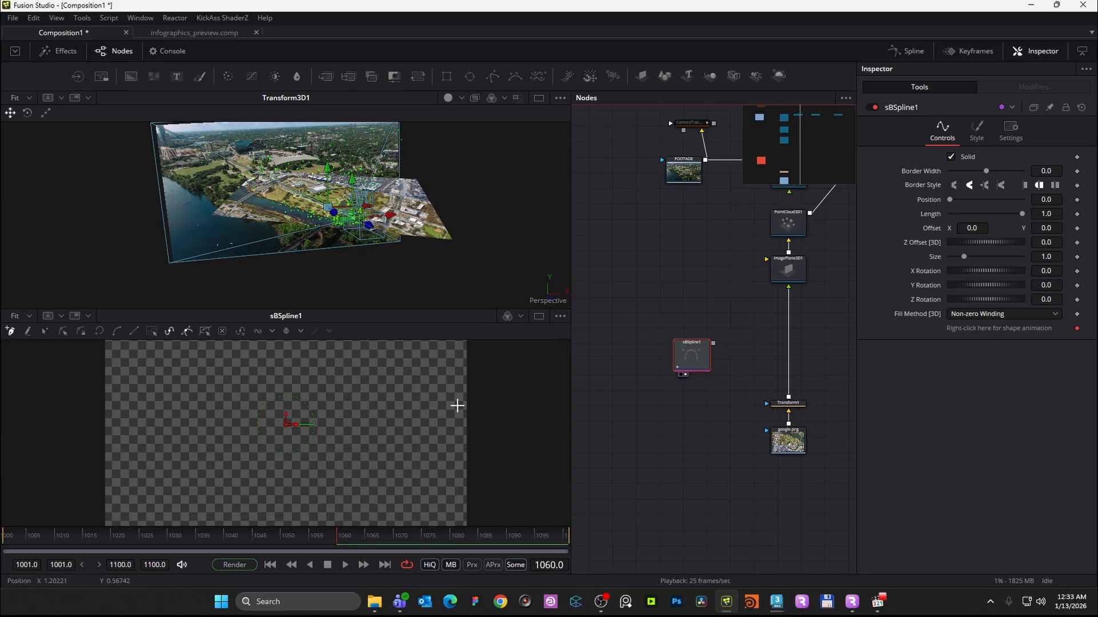
- Draw a closed four-point B-spline shape around the middle of the canvas
scroll(379, 402, down, 2)
click(303, 371)
click(371, 383)
click(303, 372)
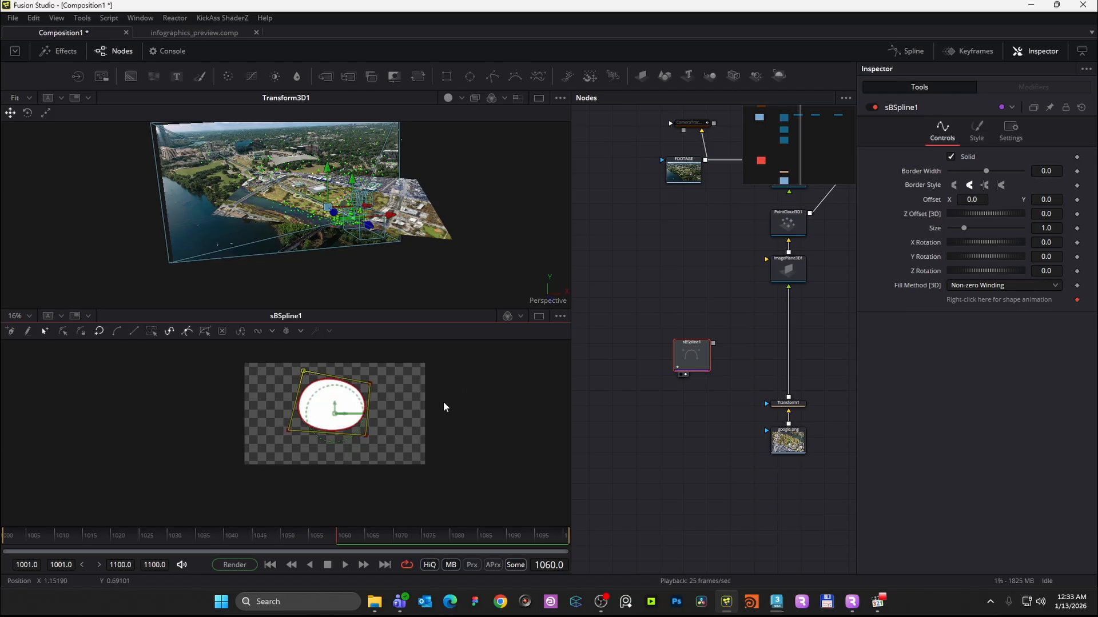
- Browse the tool list for available shape nodes without adding one
key(shift+space)
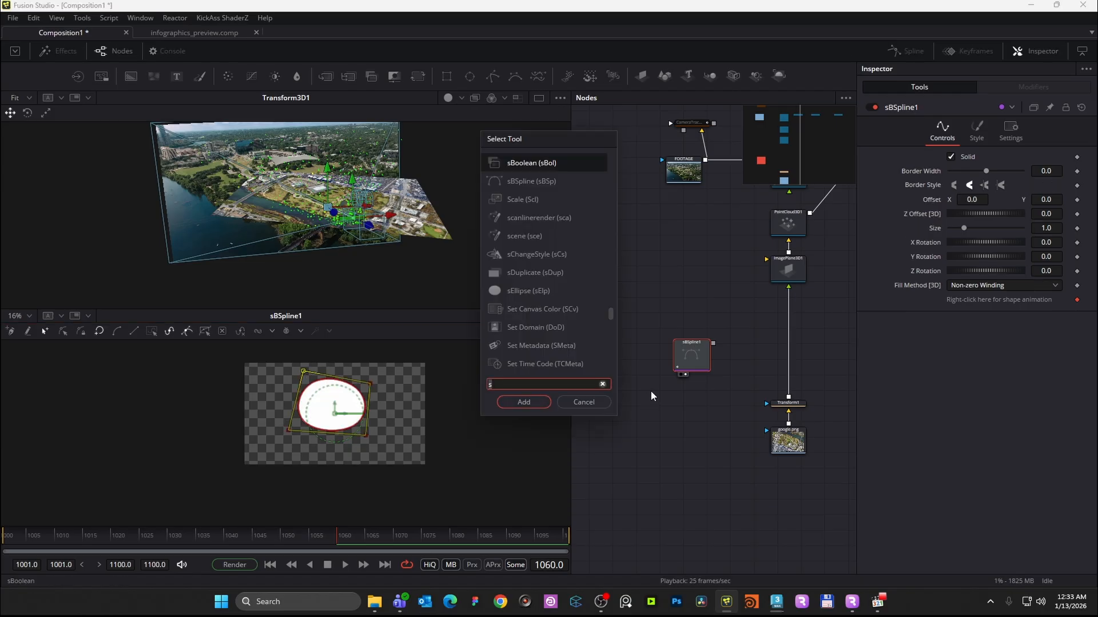
text(s)
scroll(547, 352, down, 5)
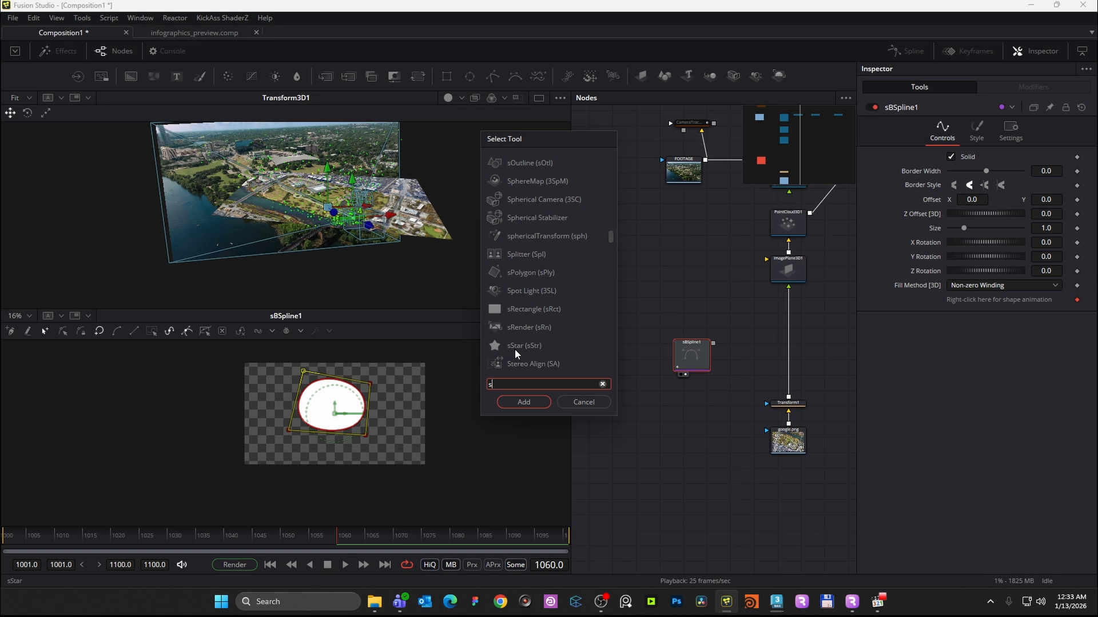
scroll(512, 297, down, 4)
scroll(517, 309, down, 2)
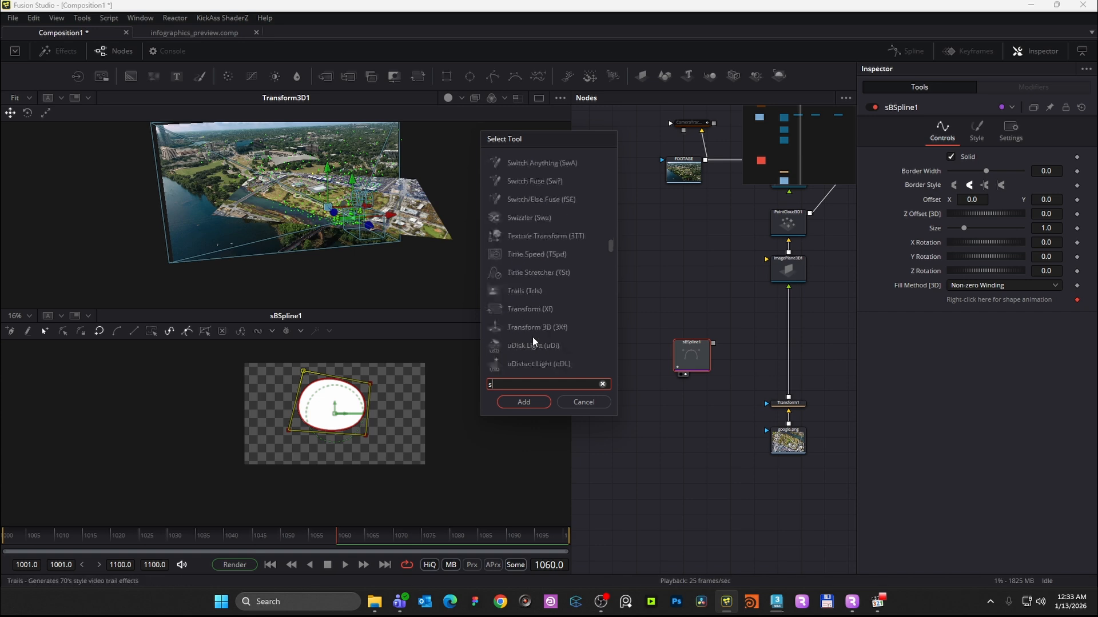
text(e)
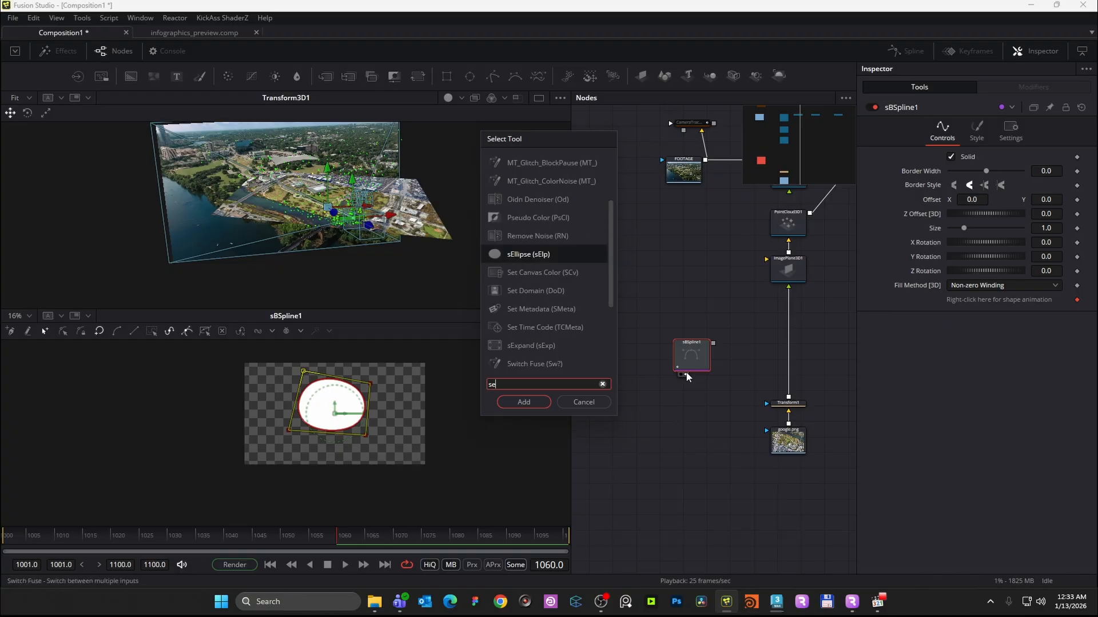
click(584, 401)
scroll(392, 401, up, 2)
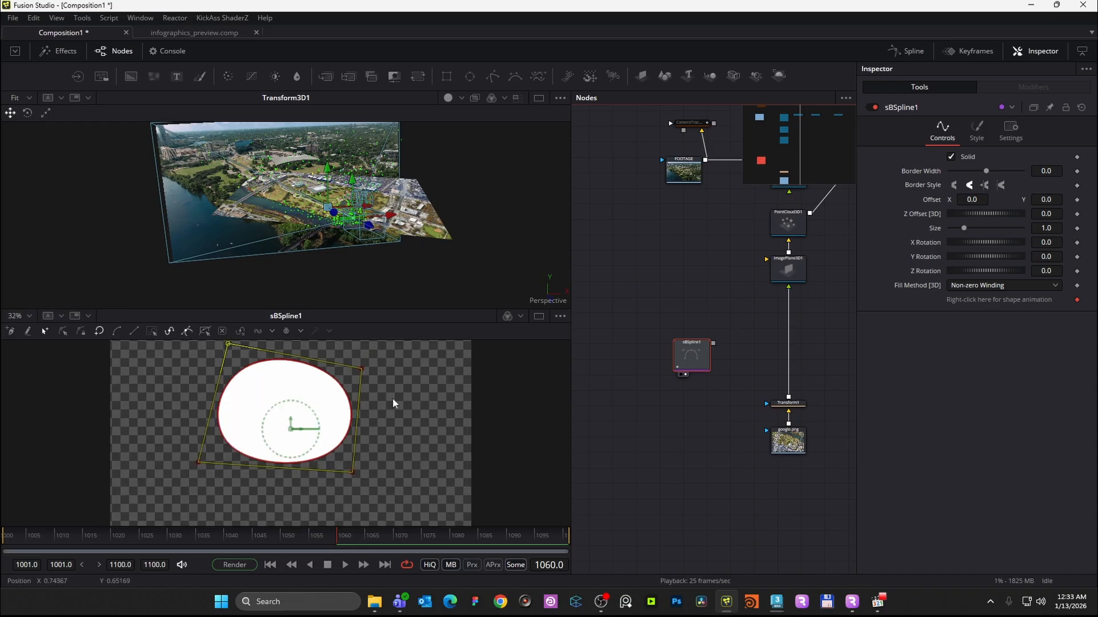
scroll(397, 405, down, 1)
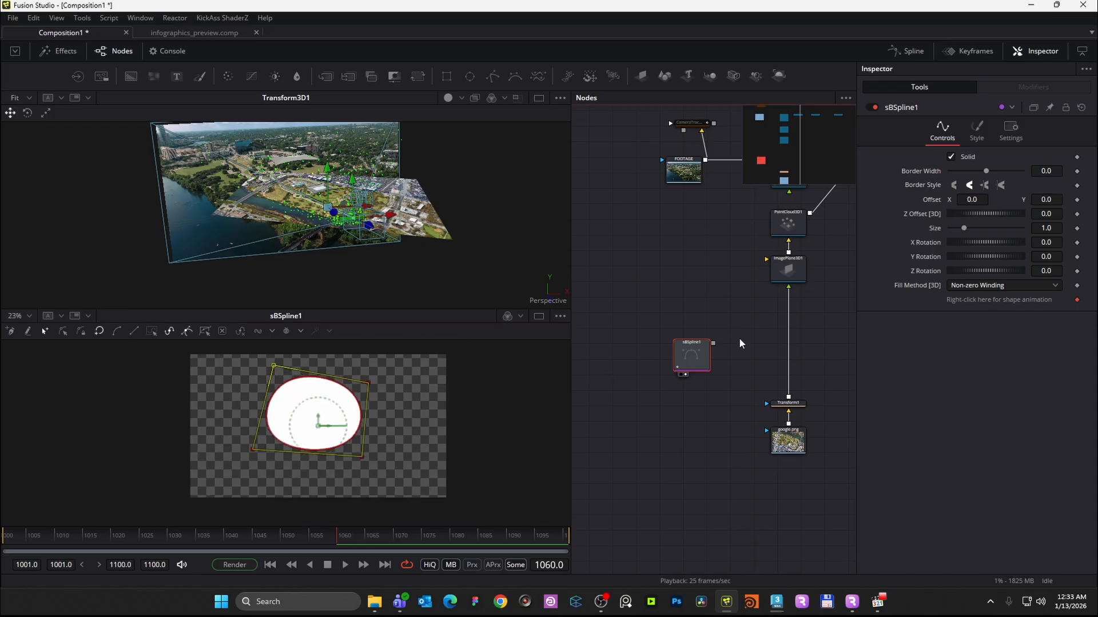
- Add an sRender node after sBSpline1, space the two nodes apart, and show the render in the second viewer
key(shift+space)
text(s)
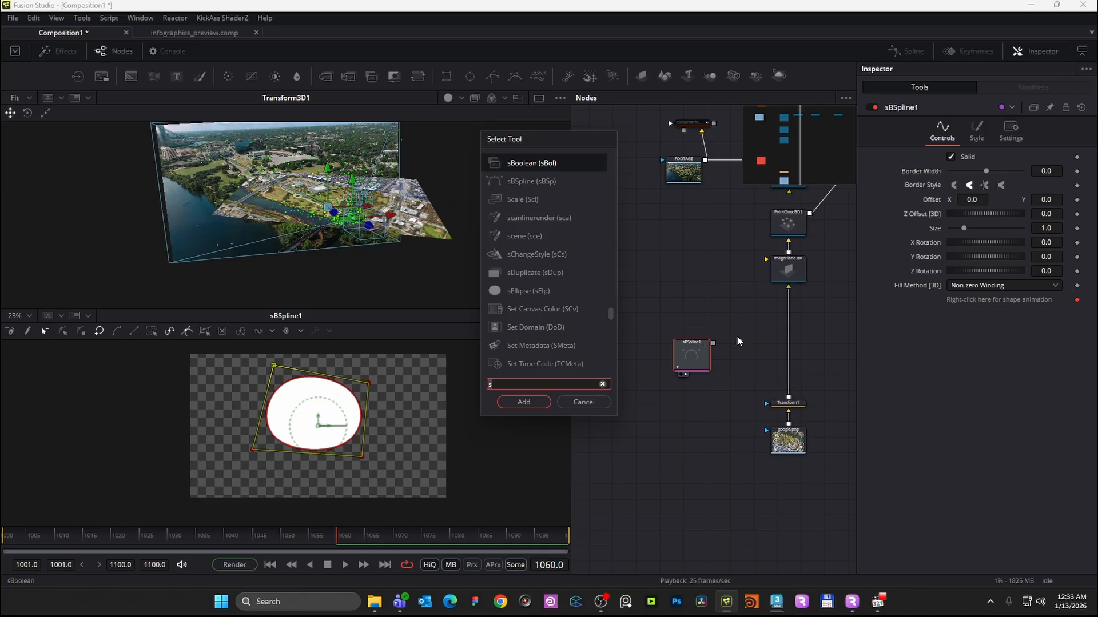
text(s)
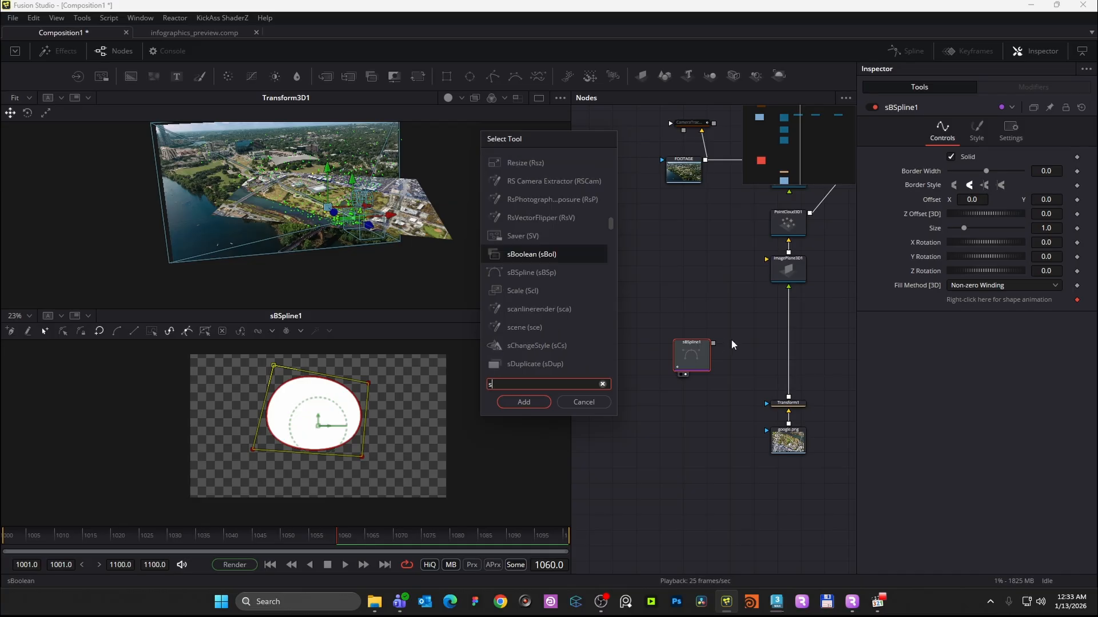
text(re)
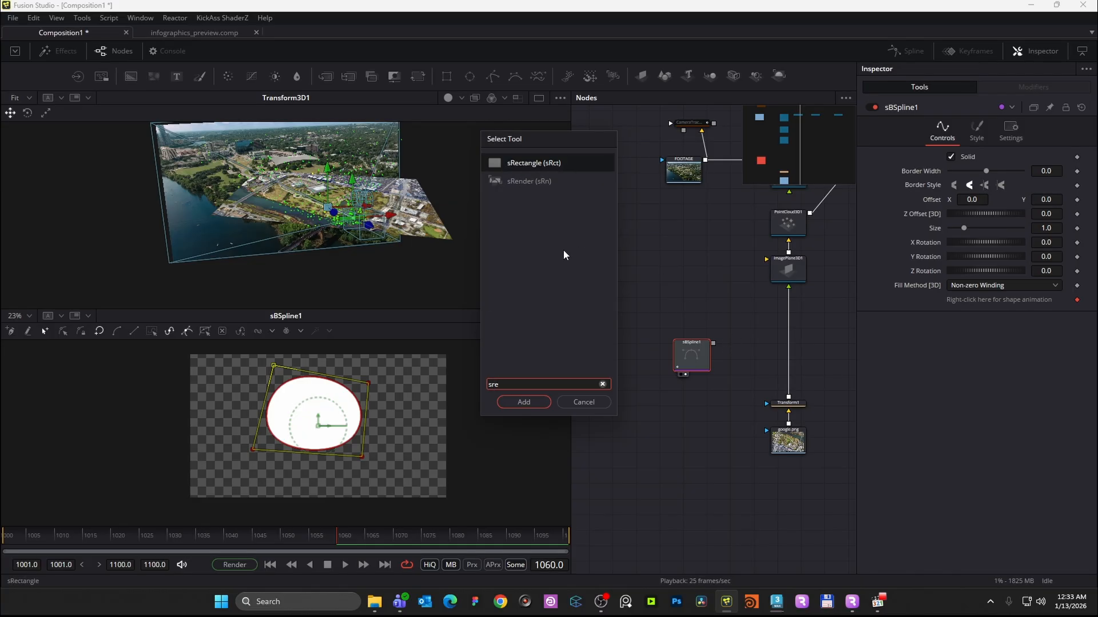
click(510, 181)
click(523, 402)
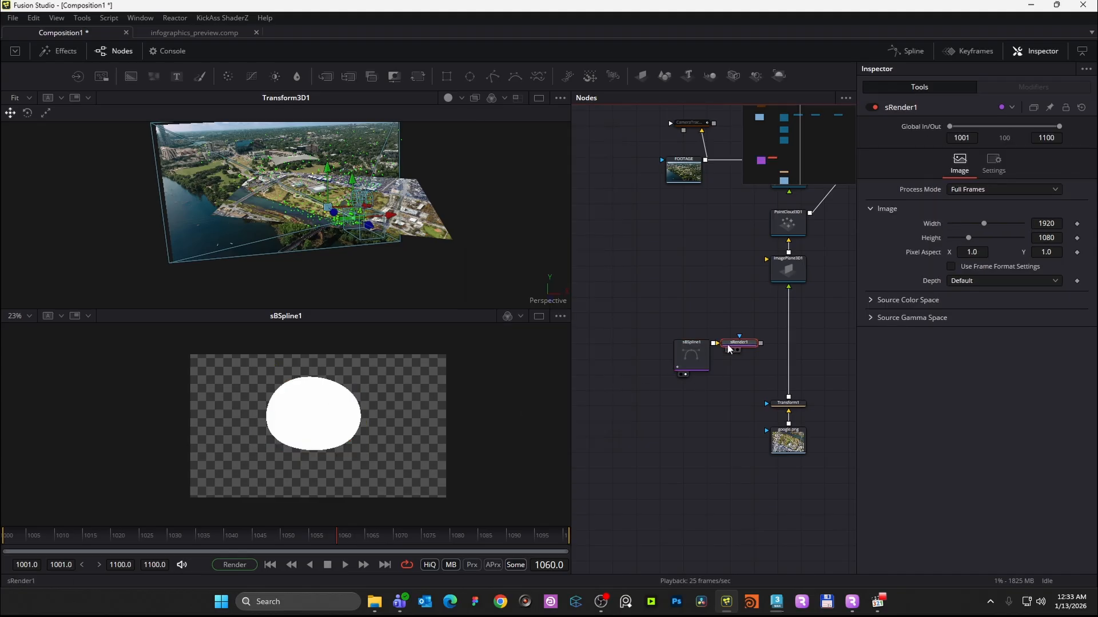
drag(699, 351, 659, 350)
drag(742, 346, 730, 346)
key(2)
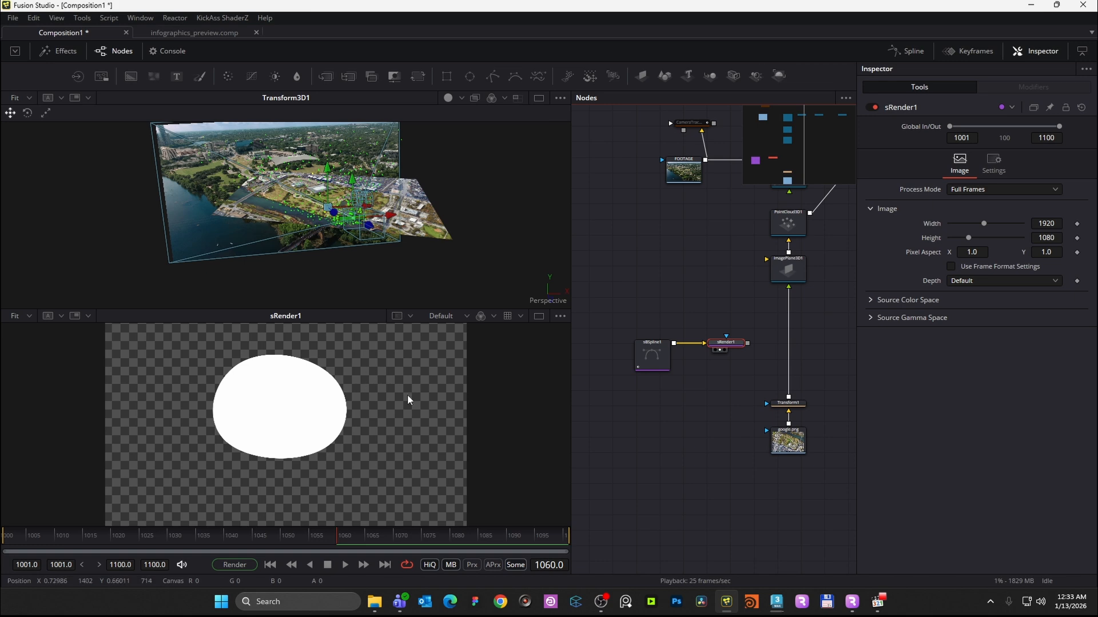
- Add an unconnected Merge node between sRender1 and the satellite image branch
scroll(761, 353, up, 3)
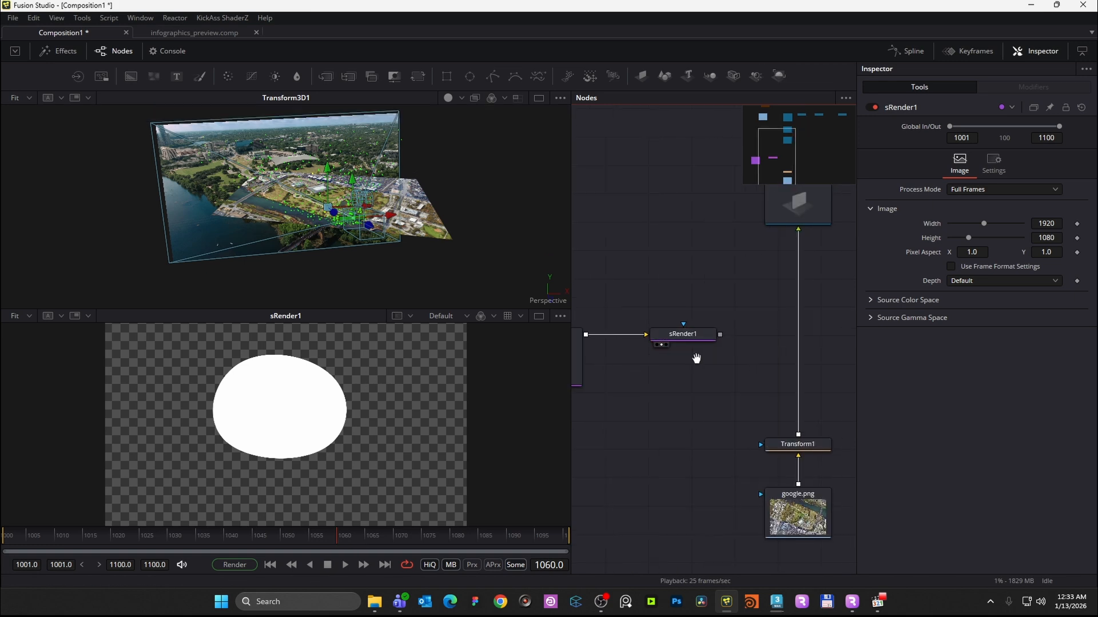
drag(697, 359, 660, 360)
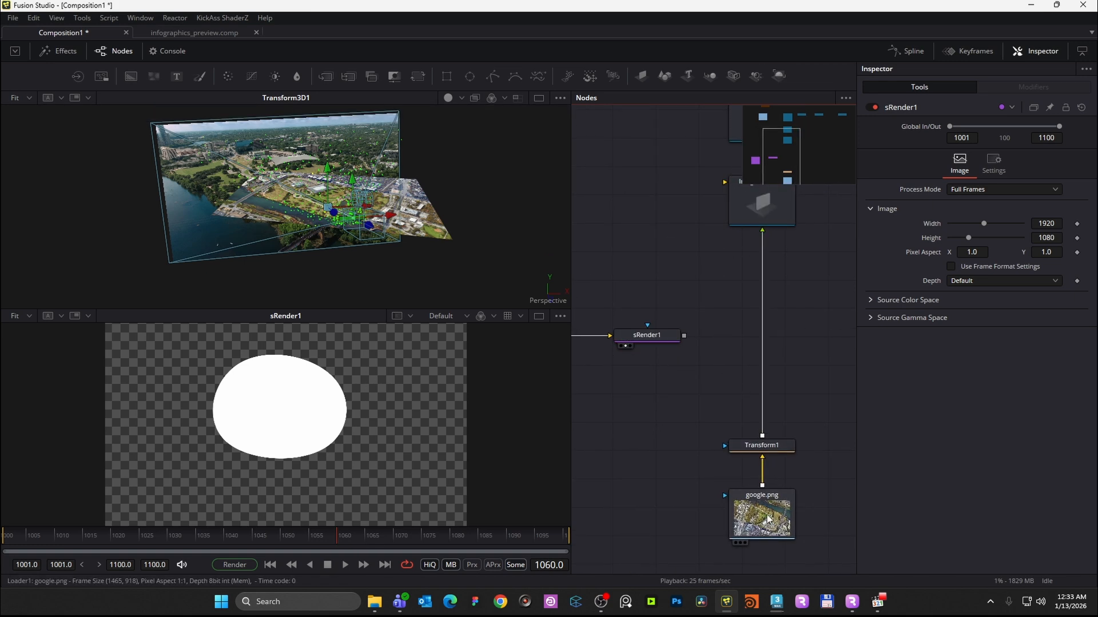
key(shift+space)
text(sRender)
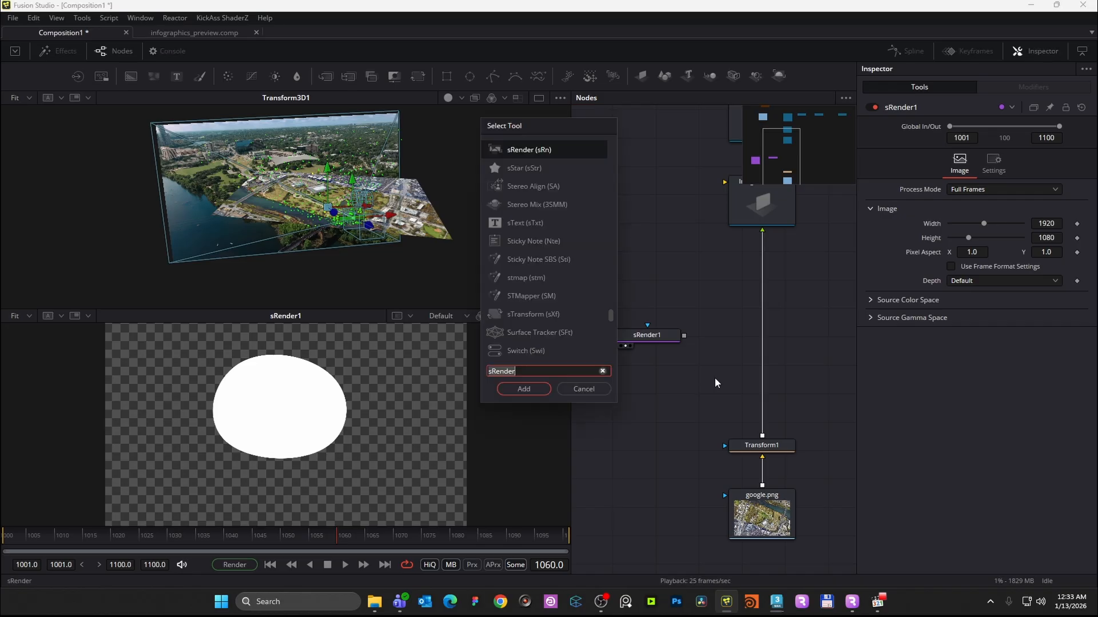
text(merge)
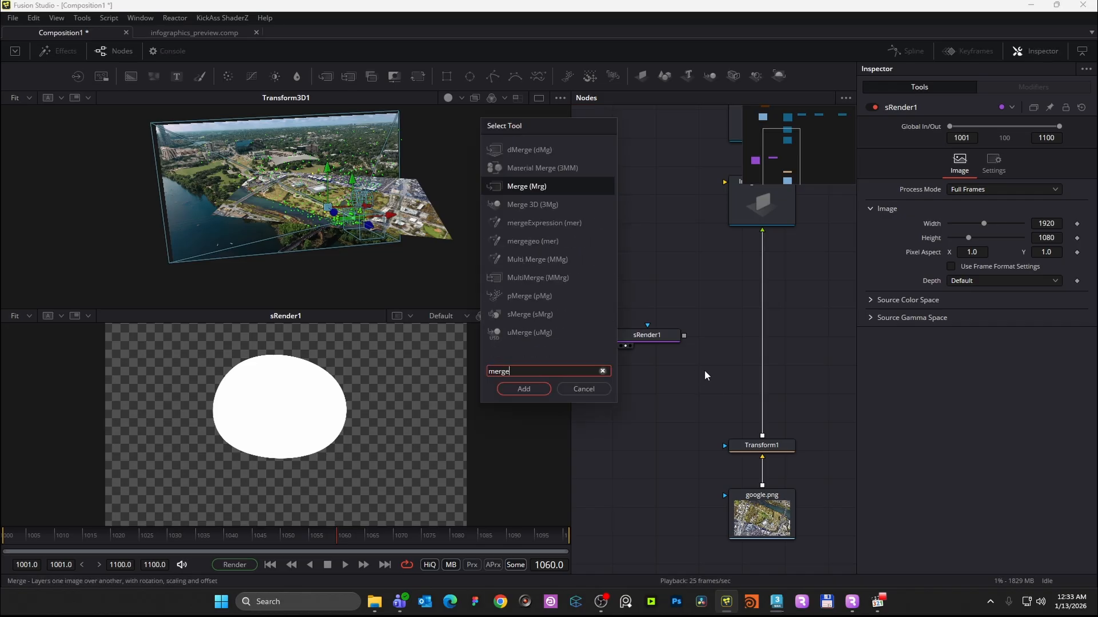
key(Return)
drag(685, 364, 725, 328)
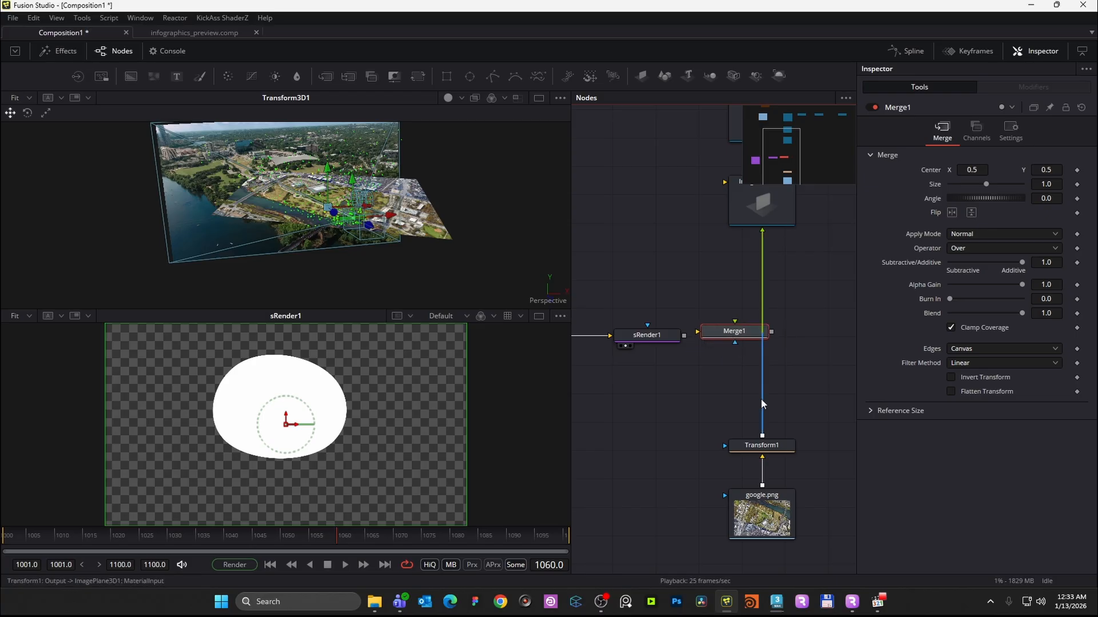
- Insert Merge1 between Transform1 and ImagePlane3D1 with sRender1 as its foreground, and show it in the second viewer
drag(762, 438, 764, 233)
drag(746, 337, 772, 341)
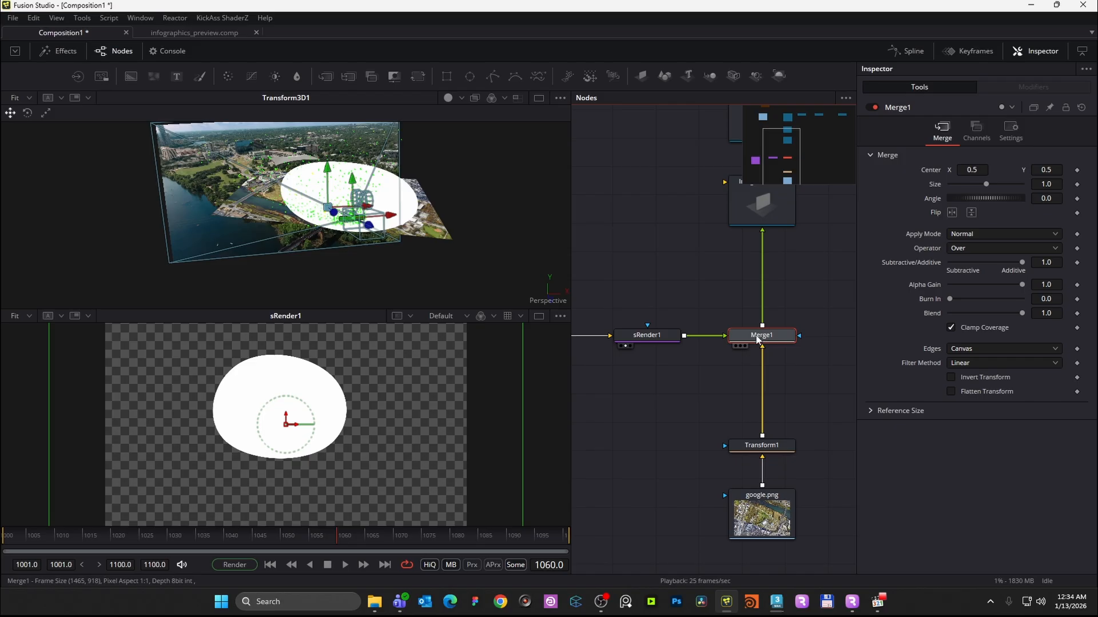
drag(754, 343, 371, 460)
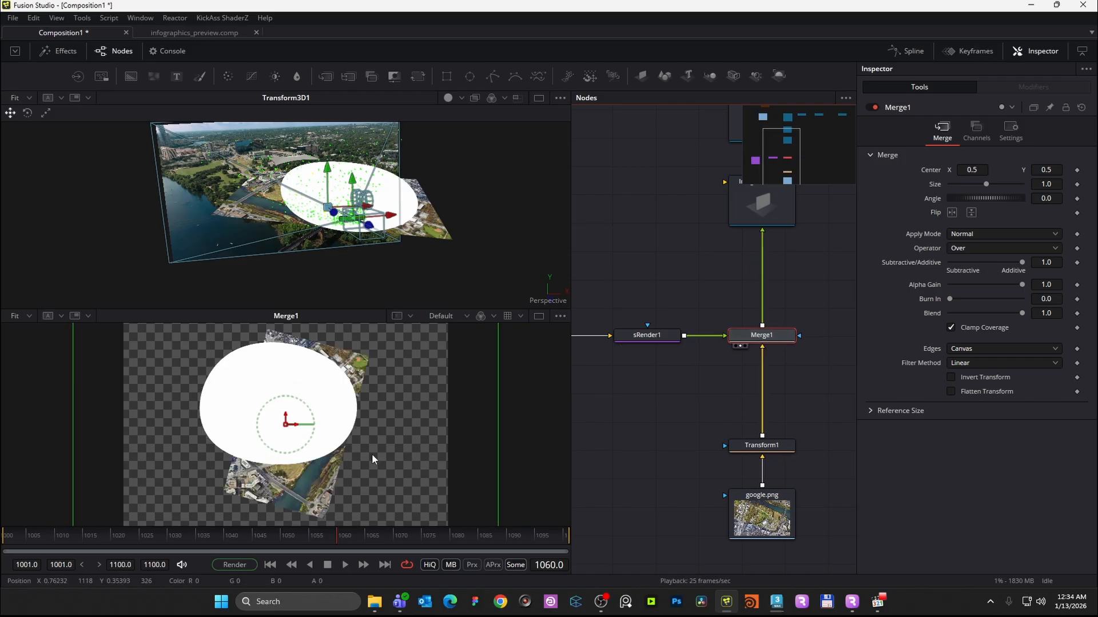
- Turn off Solid for sBSpline1 and set its border width to 0.0016 to make it an outline
click(685, 402)
drag(638, 388, 721, 386)
drag(598, 359, 633, 358)
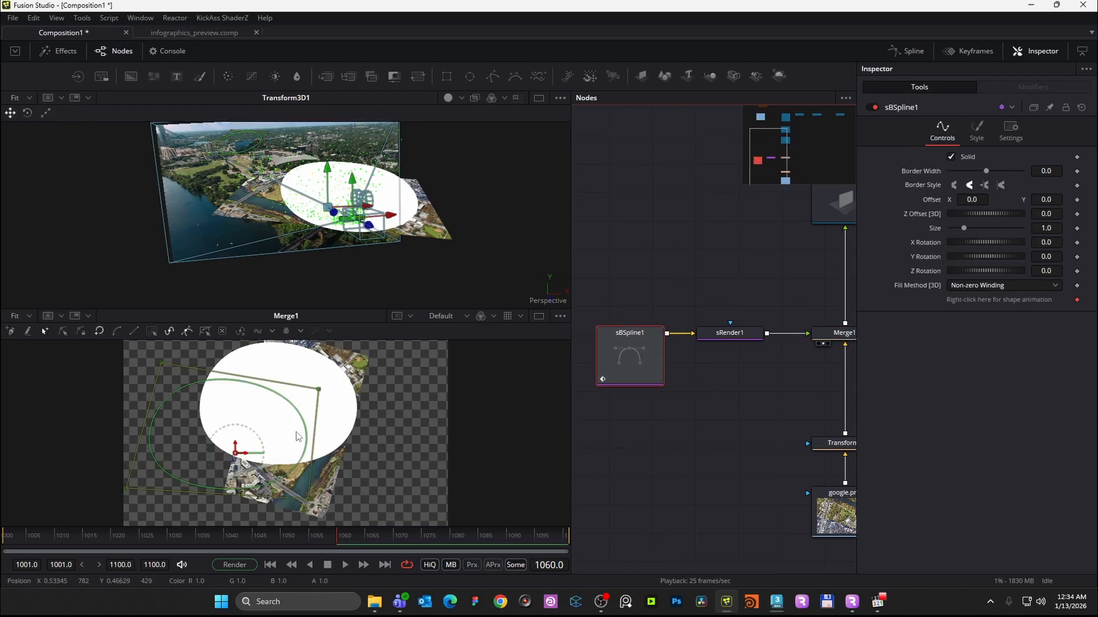
click(644, 350)
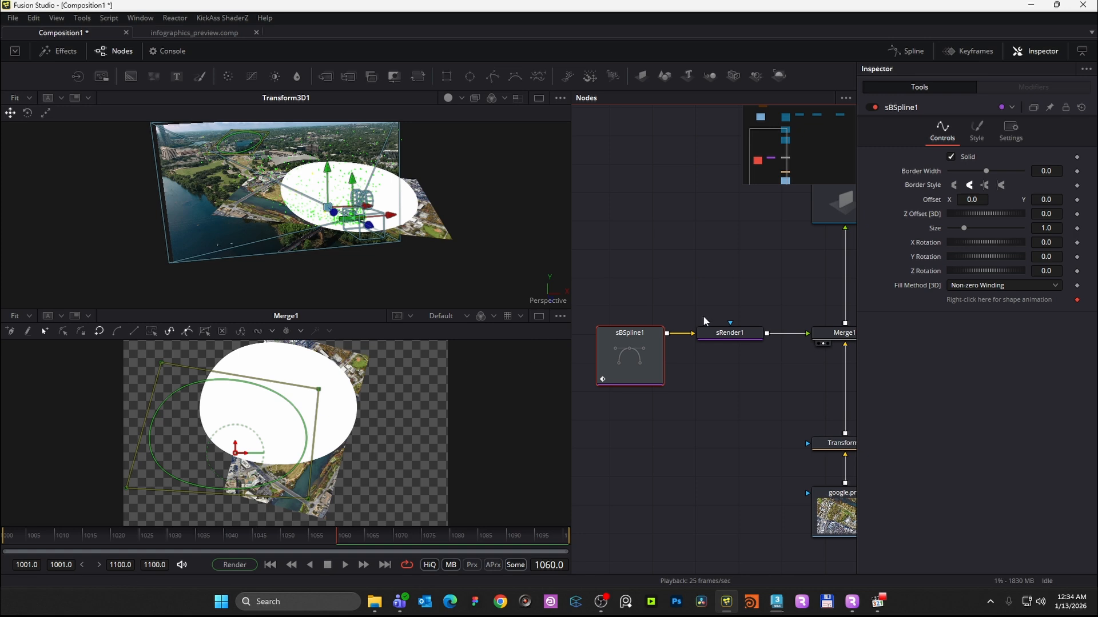
click(950, 158)
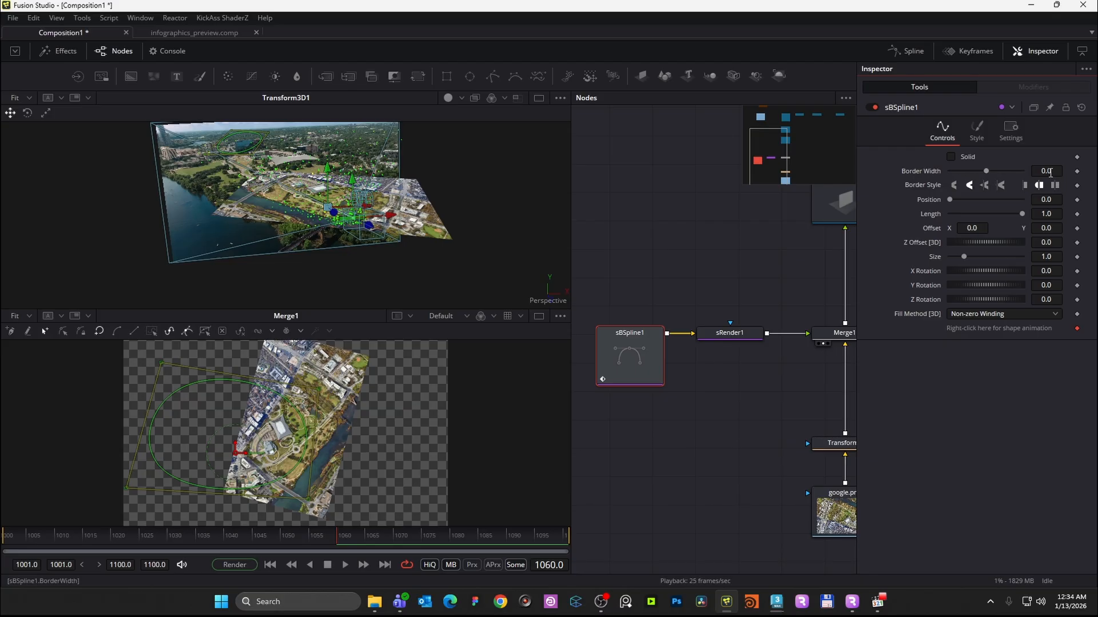
drag(1058, 172, 1065, 172)
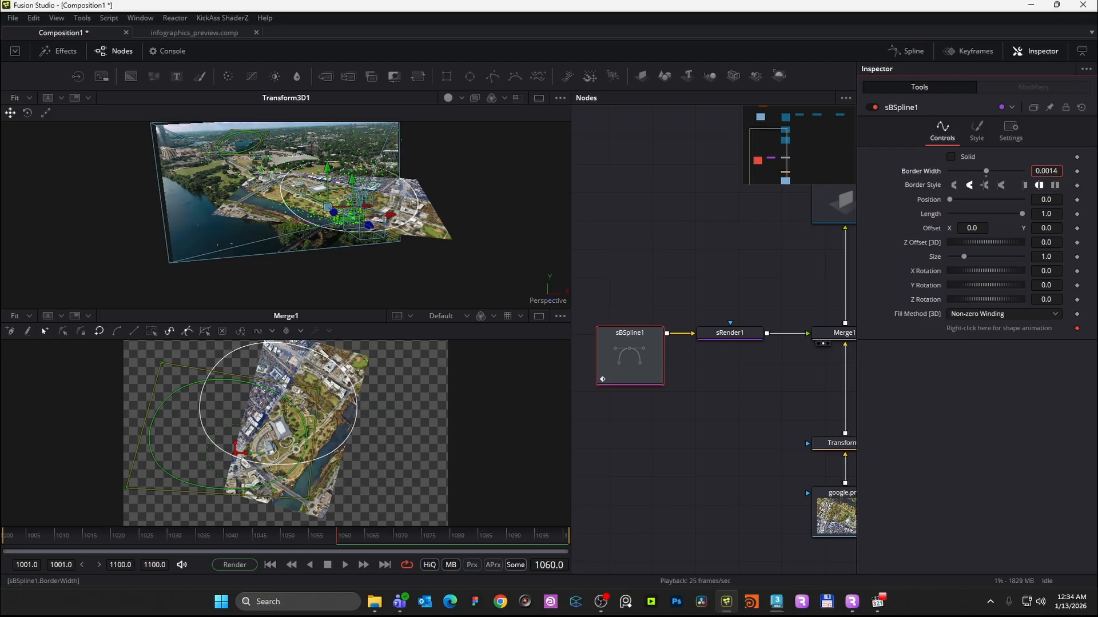
click(738, 374)
- Compare the frame sizes of sRender1 and google.png, and show google.png in the second viewer
click(734, 334)
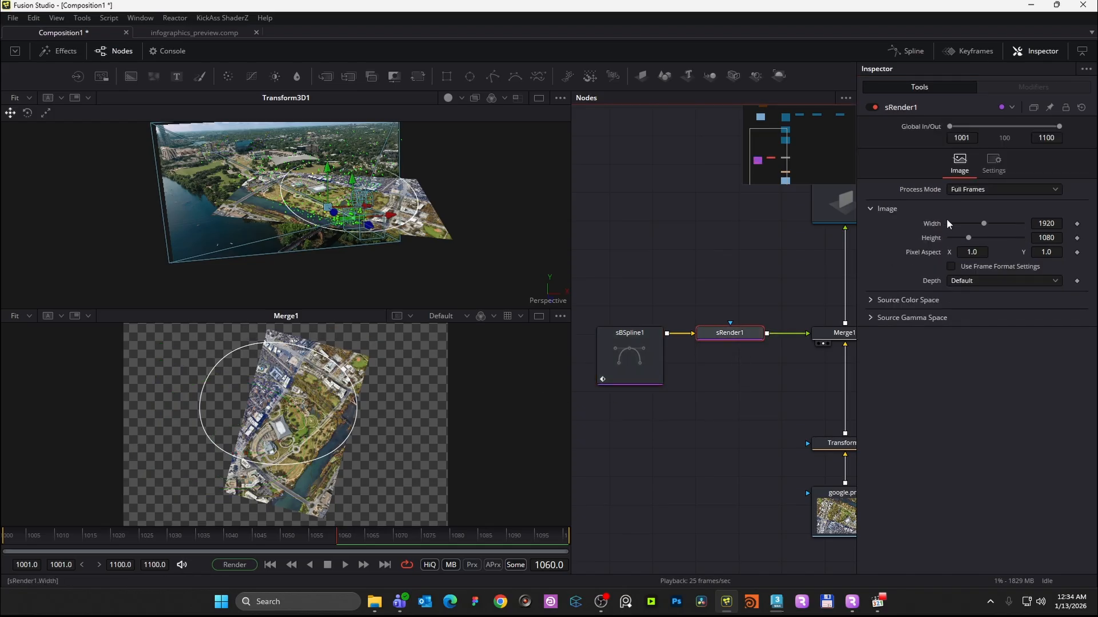
drag(742, 377, 674, 297)
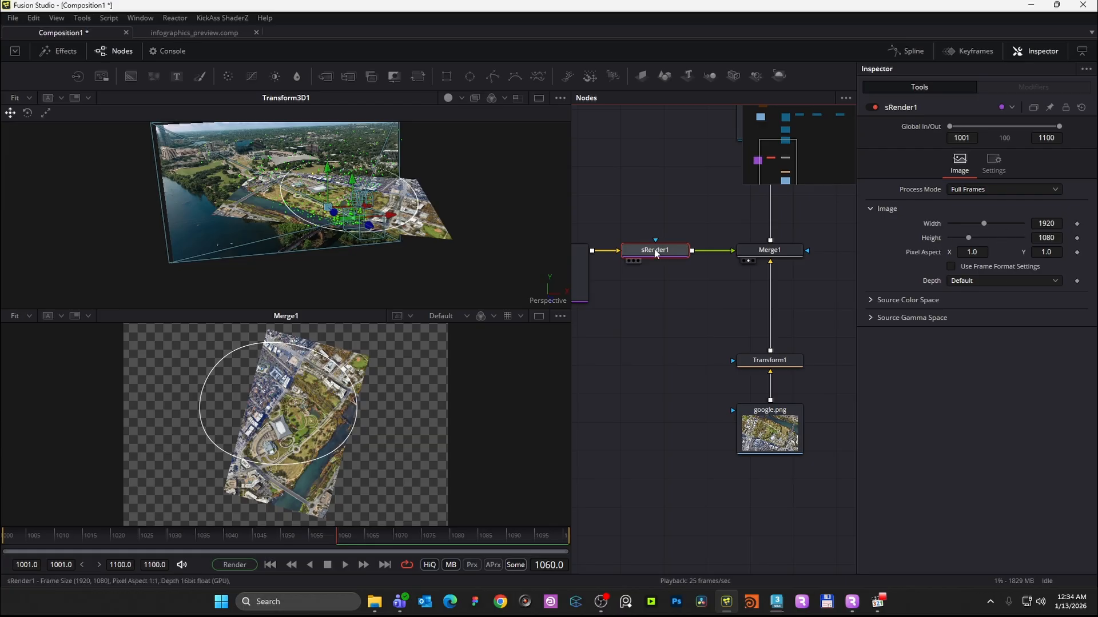
mouse_move(657, 253)
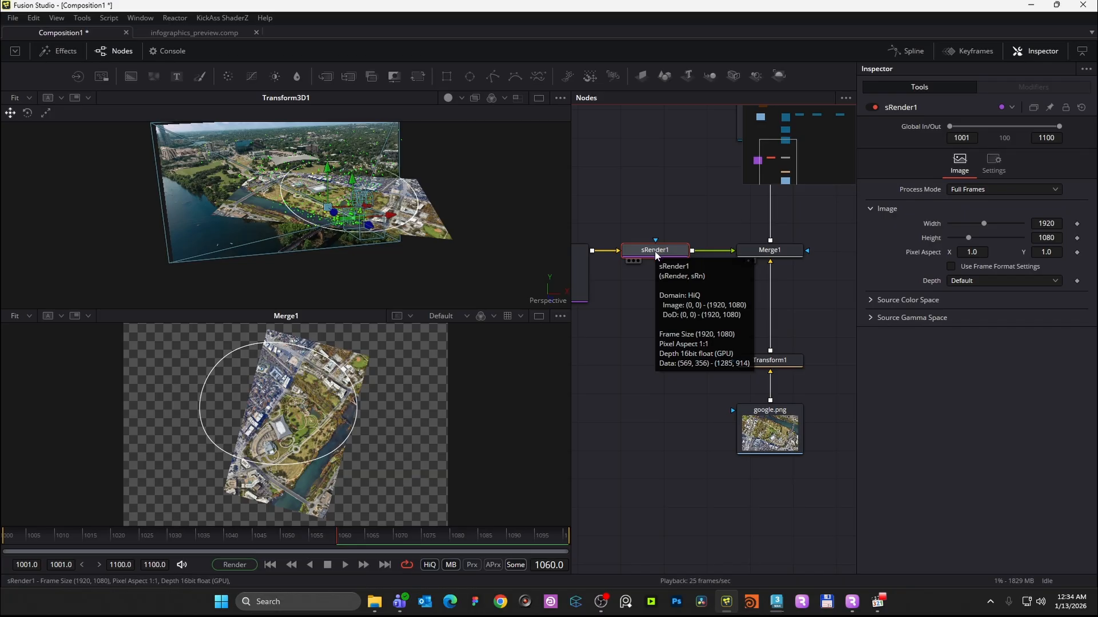
mouse_move(778, 437)
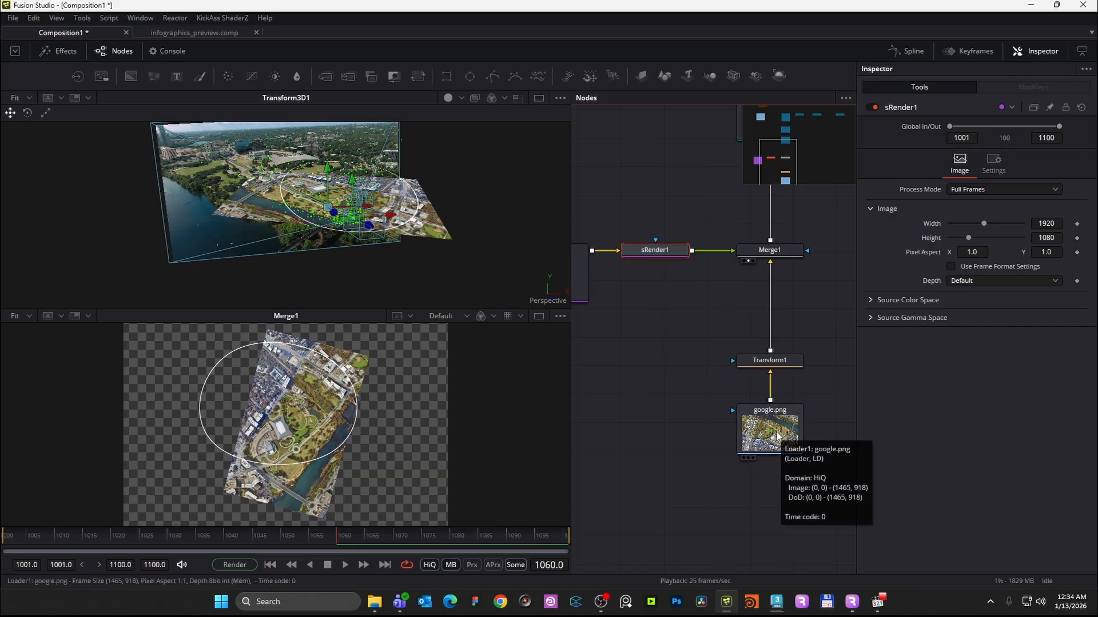
drag(767, 428, 491, 399)
drag(468, 438, 468, 416)
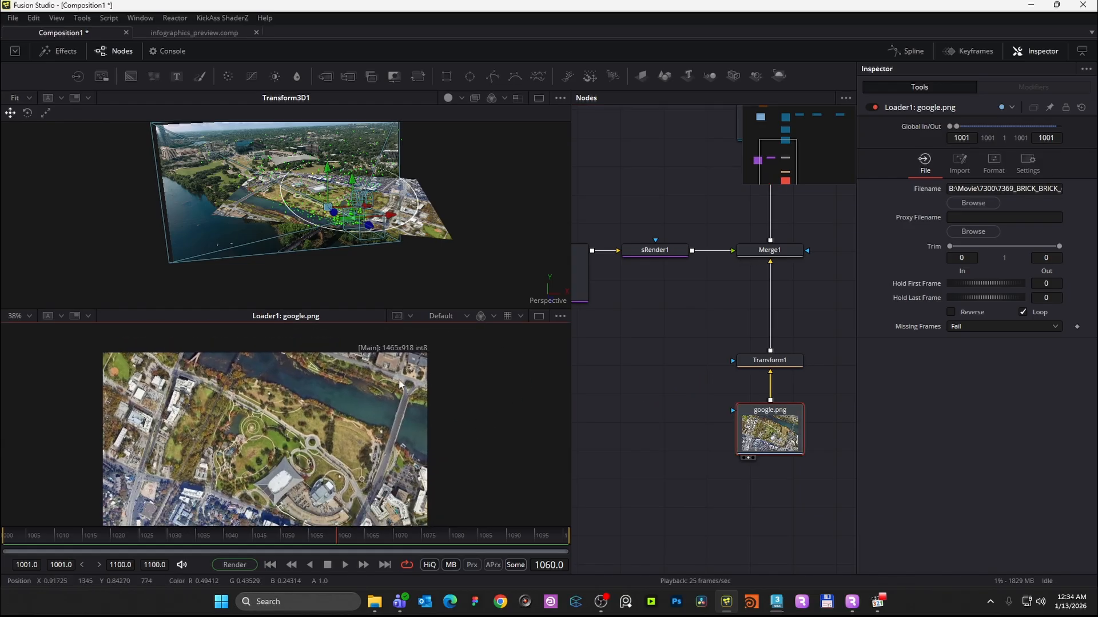
- Set sRender1's image size to 1465 wide by 918 high to match google.png
click(653, 251)
click(1053, 222)
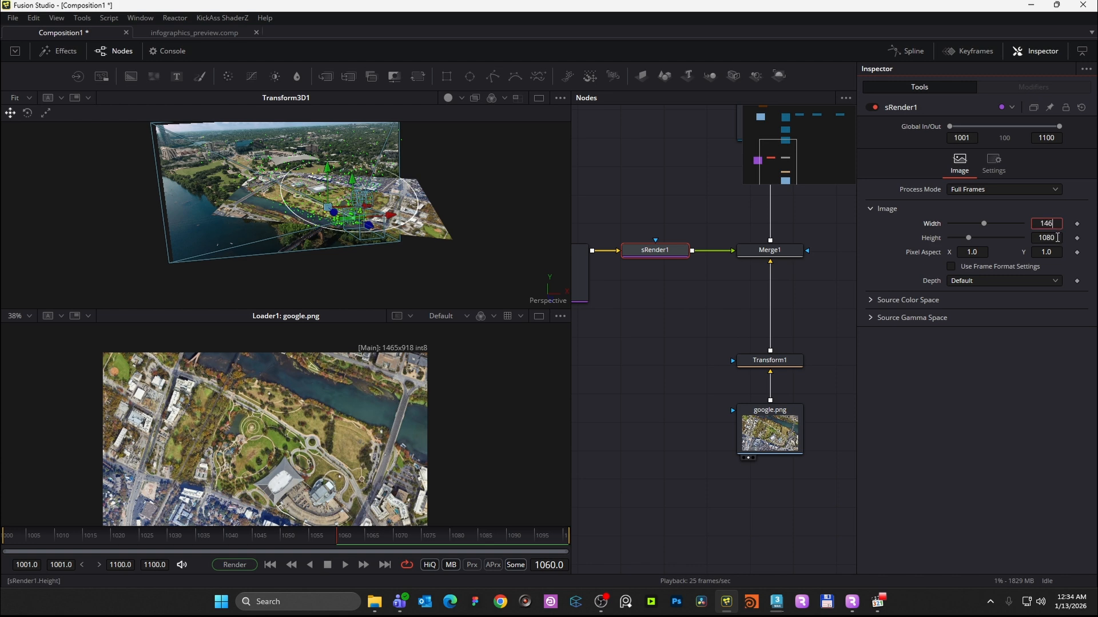
text(1465)
click(1055, 239)
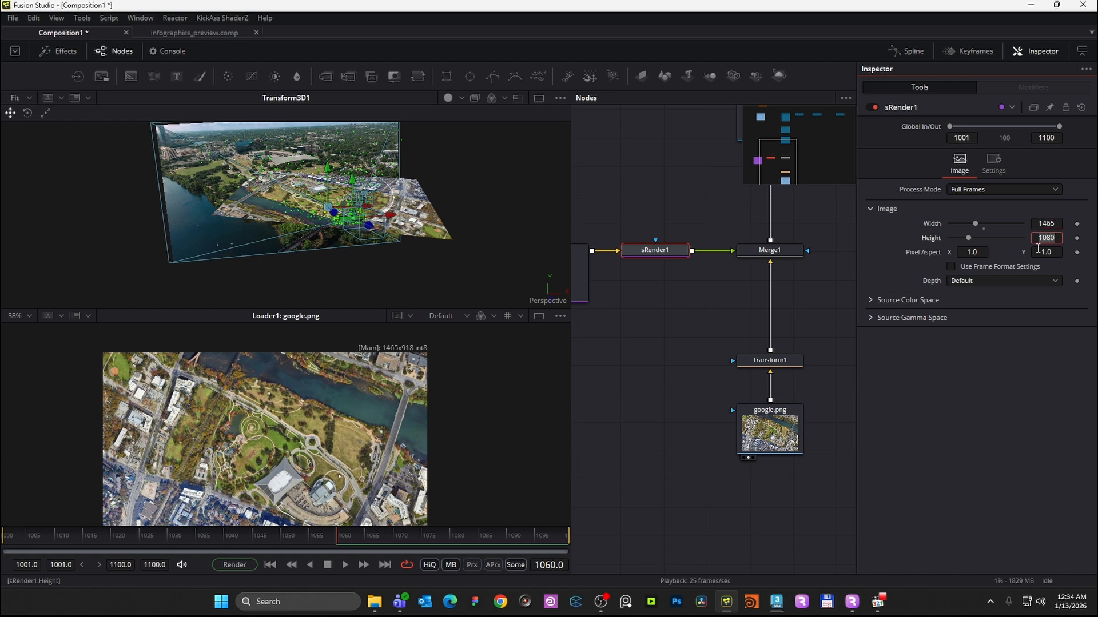
key(Return)
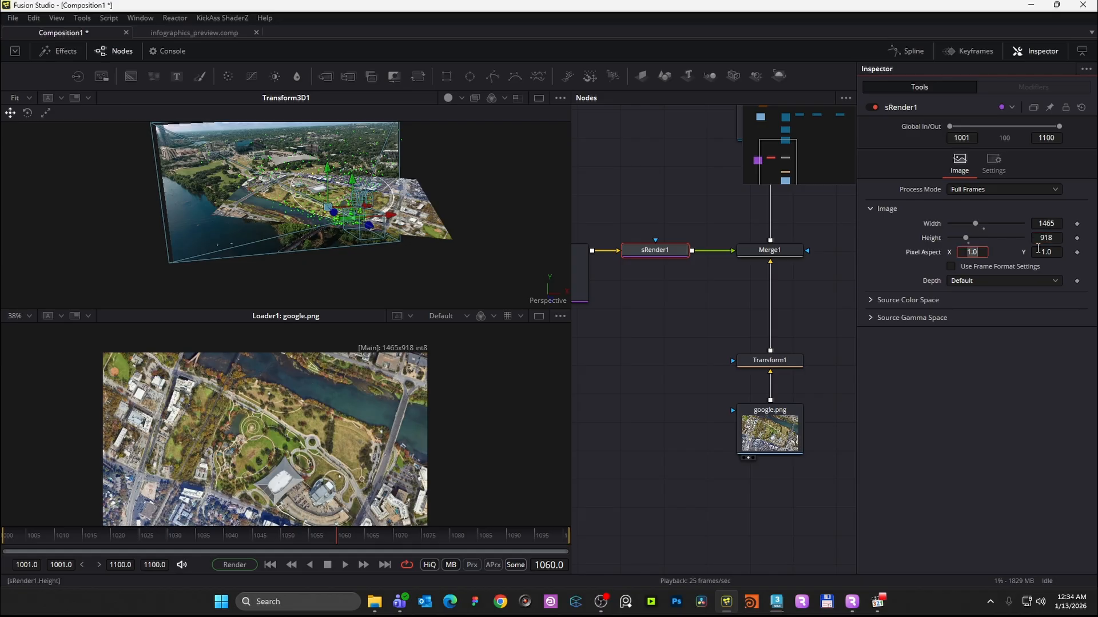
- Show Merge1 in the first viewer and select sBSpline1 so its shape controls overlay the satellite image
click(770, 249)
key(1)
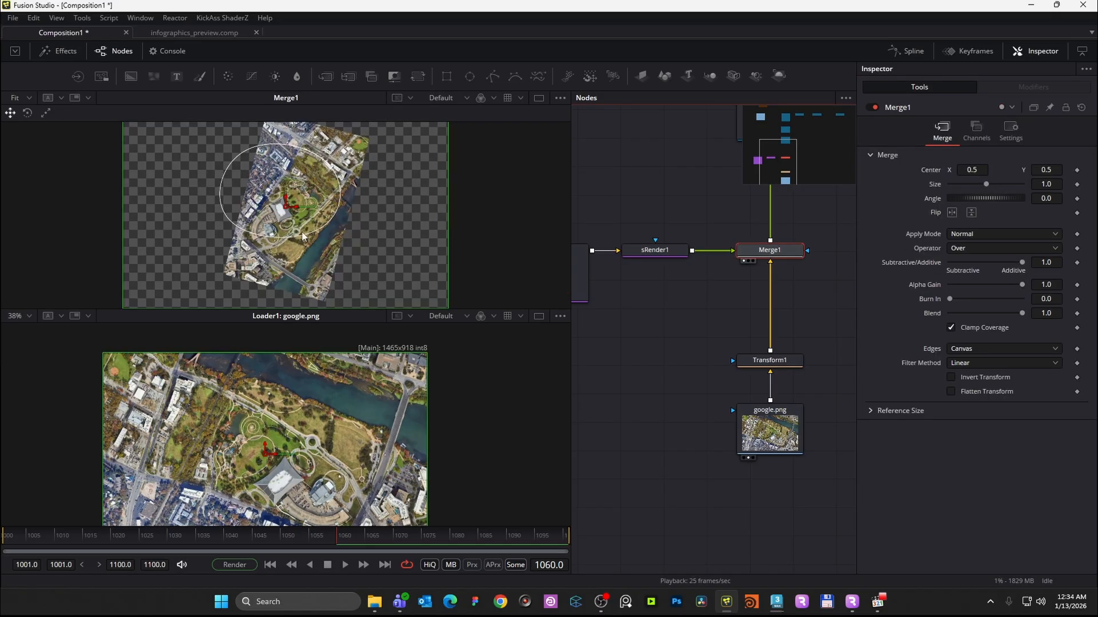
click(631, 253)
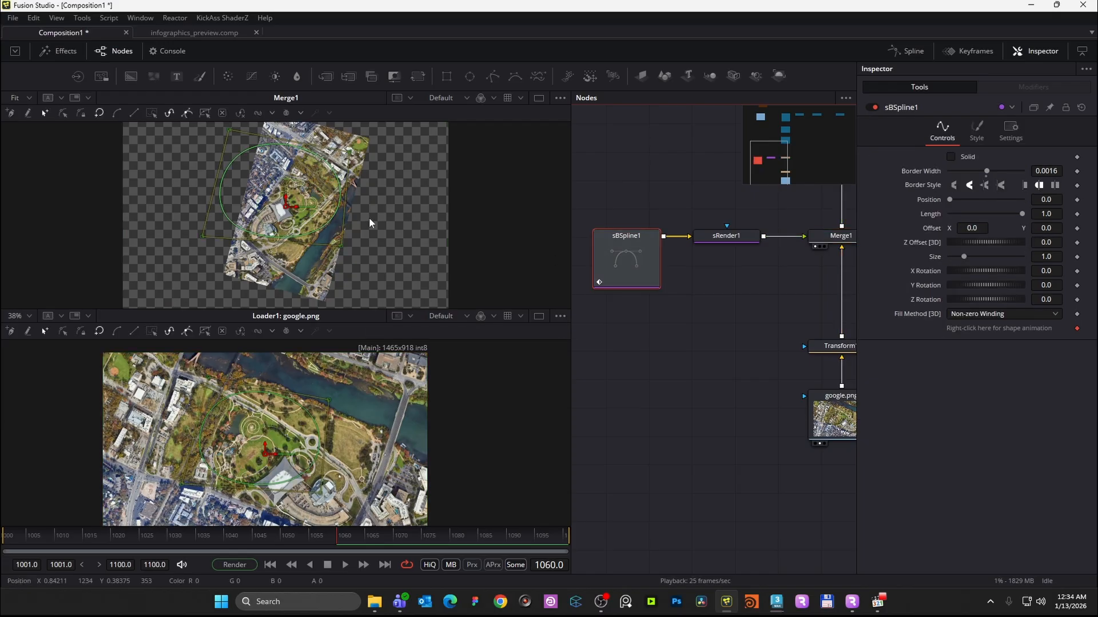
scroll(273, 173, up, 3)
scroll(272, 152, down, 2)
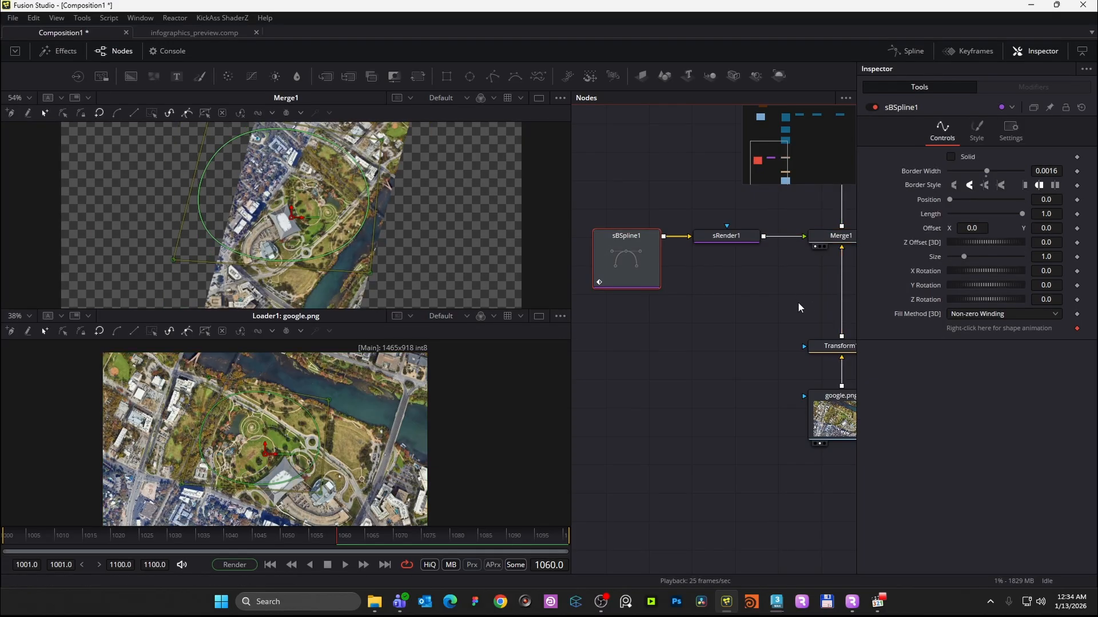
drag(748, 291, 705, 295)
click(797, 239)
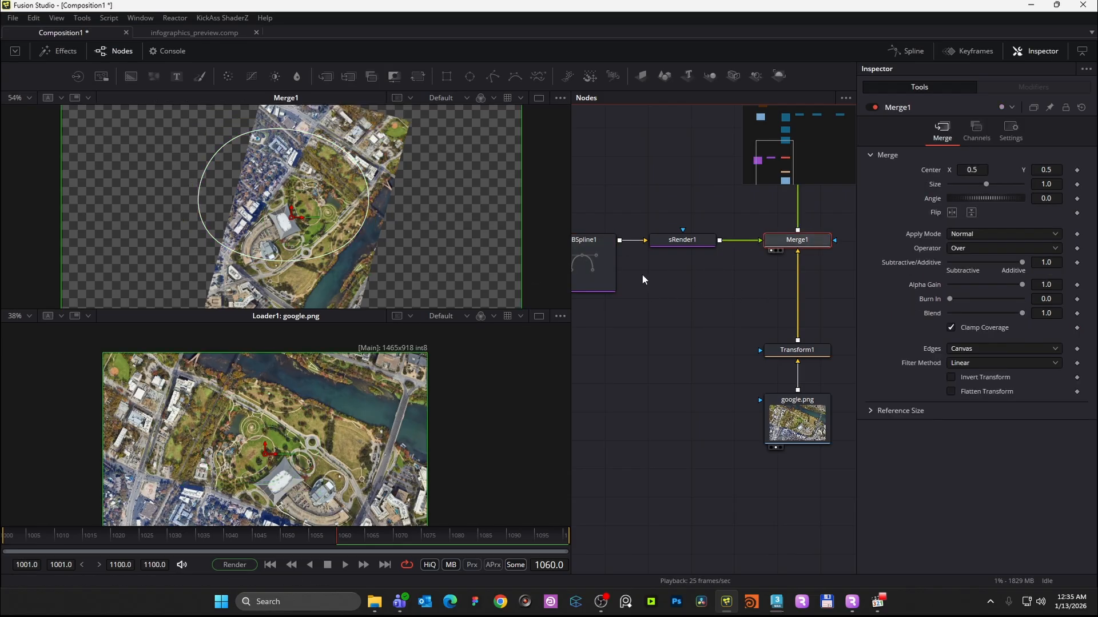
click(595, 264)
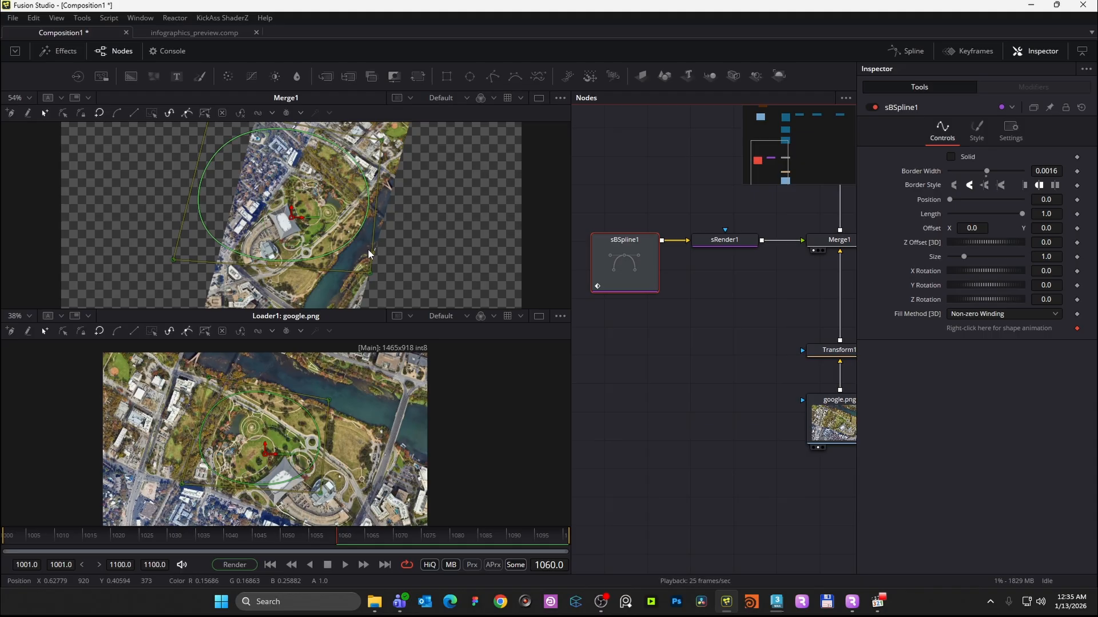
- Show Merge1 in a single enlarged viewer and make sBSpline1's outline segments linear
click(538, 98)
scroll(351, 346, up, 3)
scroll(241, 327, up, 1)
drag(255, 345, 426, 272)
scroll(296, 364, down, 4)
scroll(297, 368, down, 2)
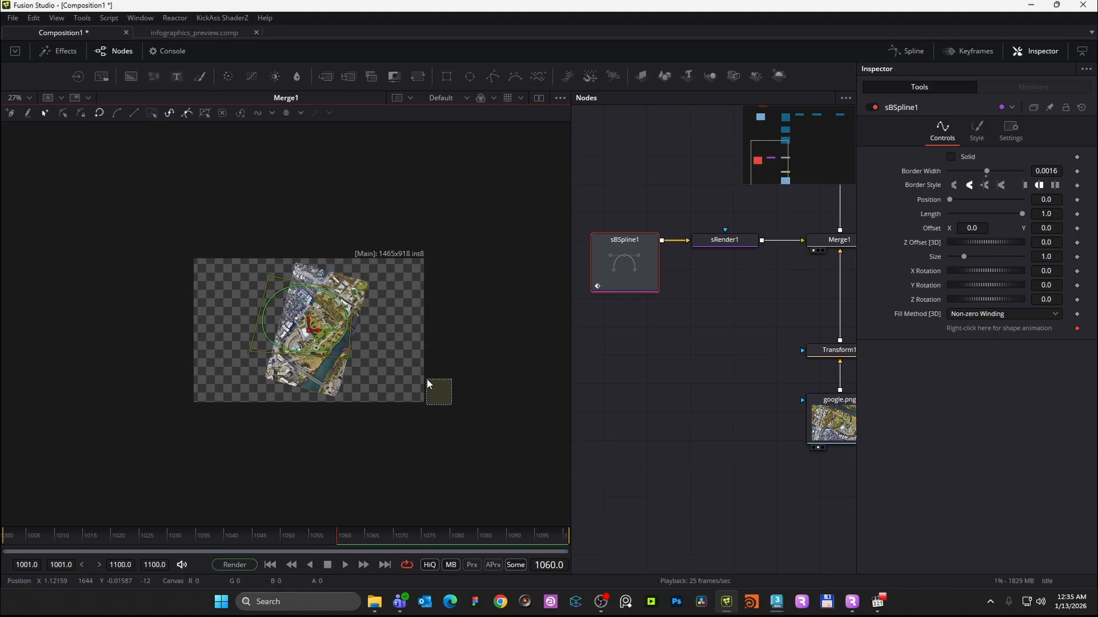
scroll(314, 374, up, 5)
drag(331, 380, 290, 354)
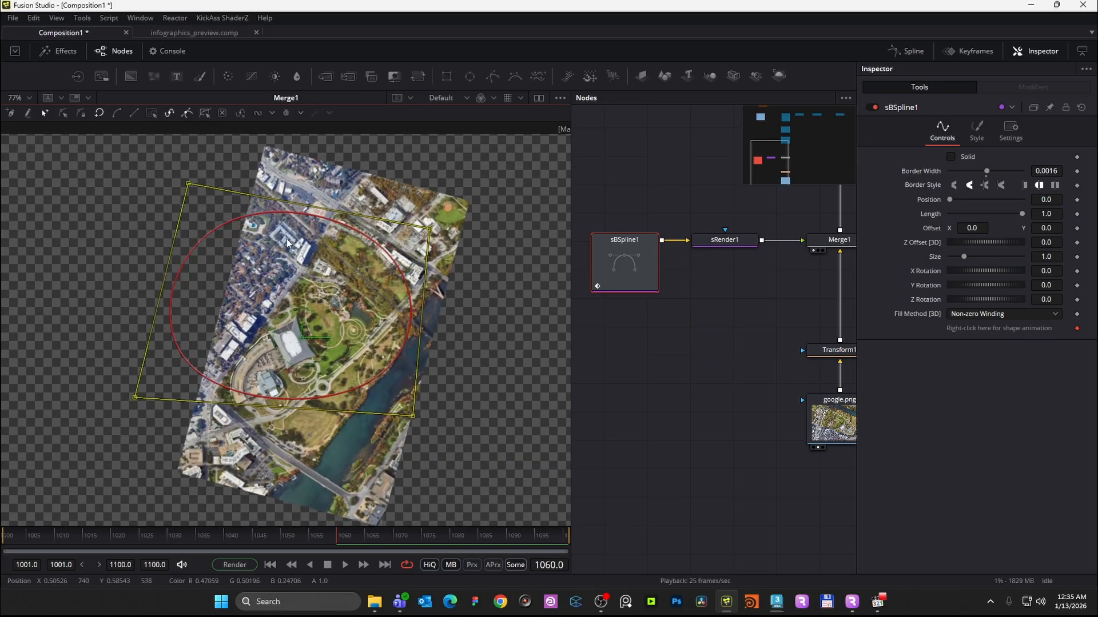
click(135, 113)
click(106, 255)
- Move the outline's lower corners to the park's road junction and add points along the road on the river side
drag(134, 397, 221, 399)
scroll(222, 411, up, 4)
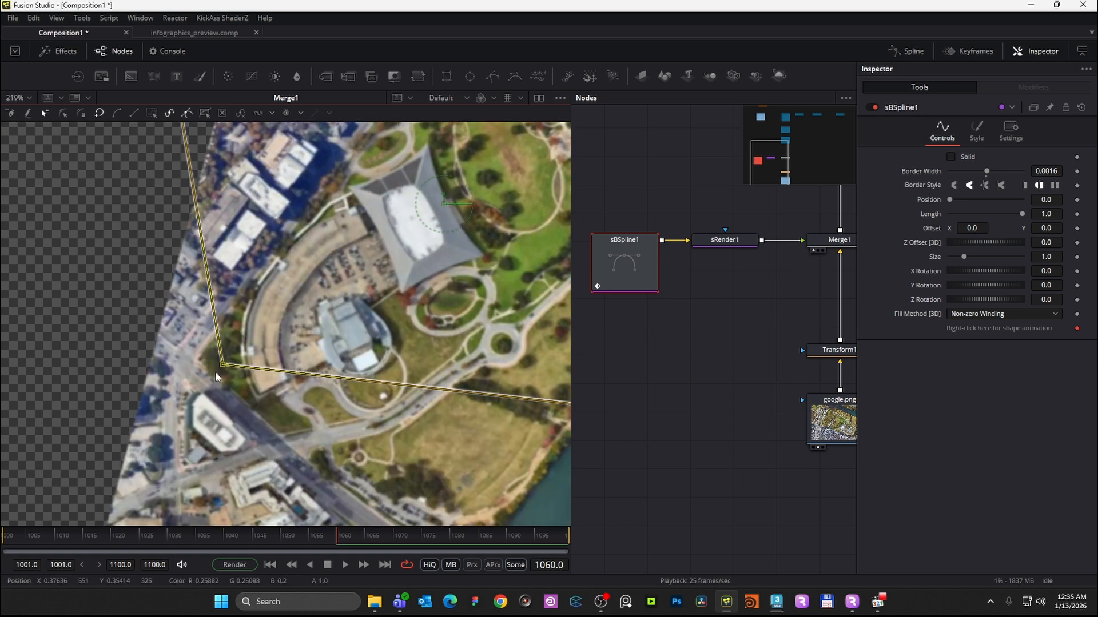
scroll(216, 376, down, 4)
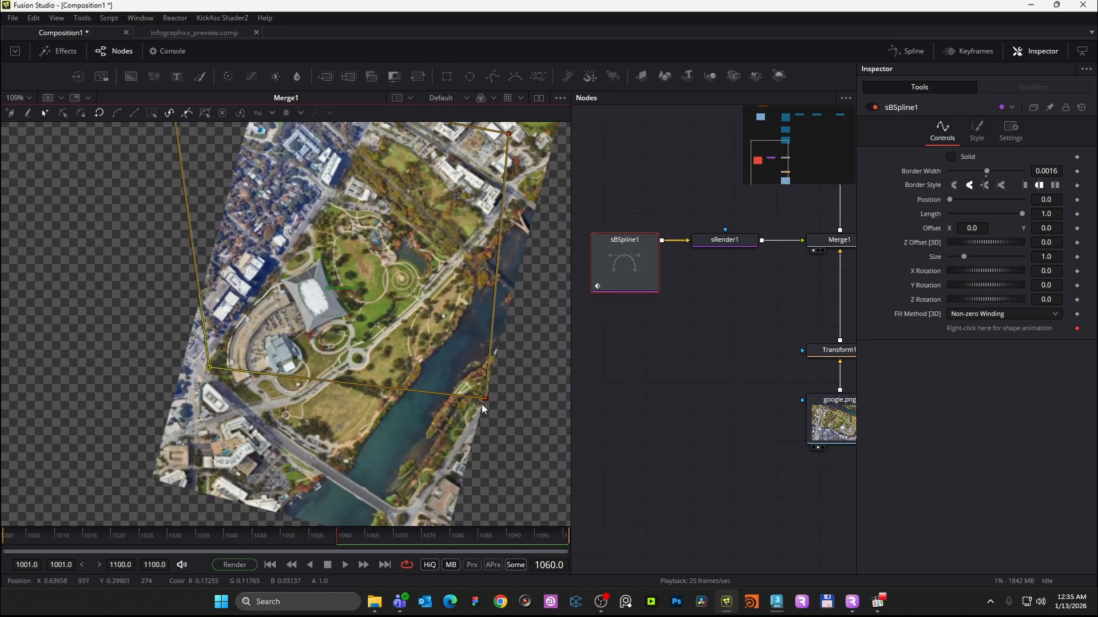
drag(485, 399, 248, 407)
drag(321, 330, 300, 399)
click(342, 331)
drag(371, 292, 459, 247)
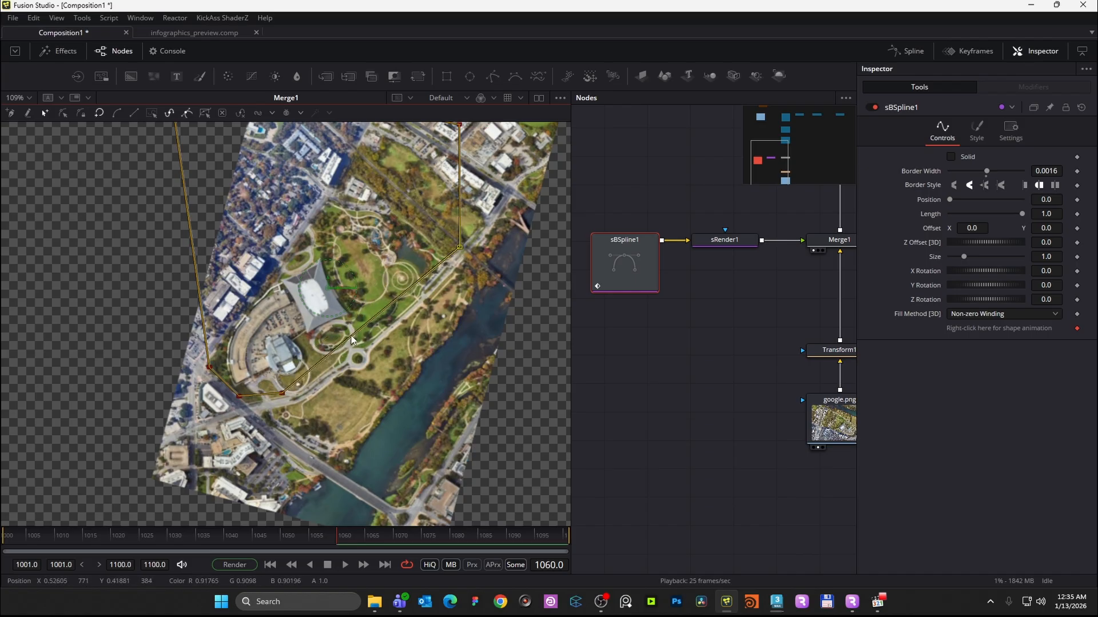
- Move the outline's two upper corners onto the park's far corner and the street edge beside the buildings
scroll(416, 334, up, 2)
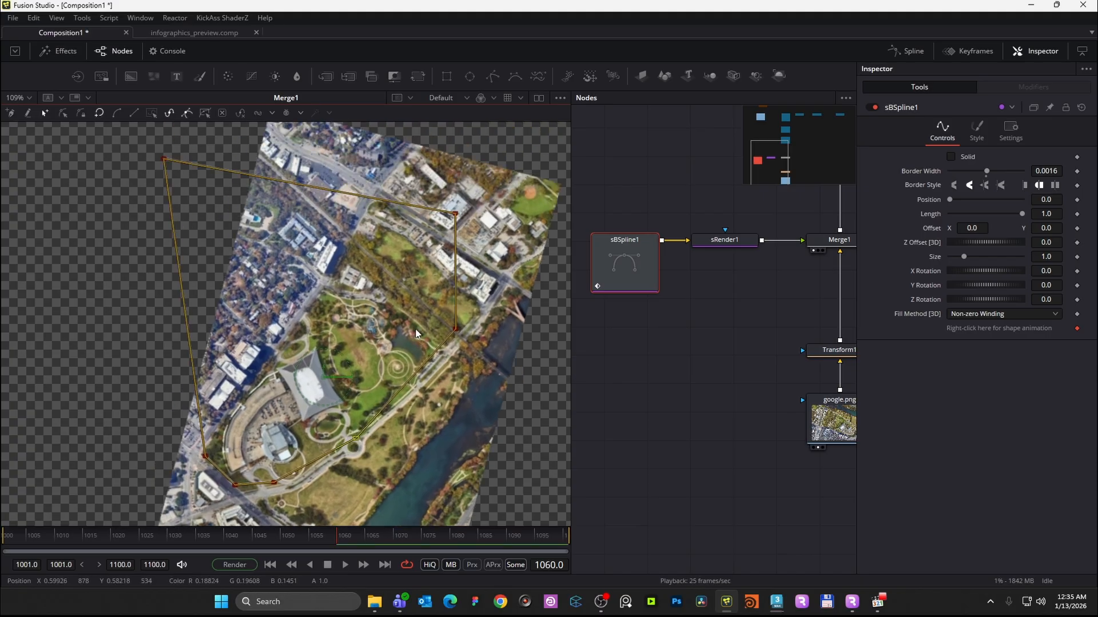
drag(456, 214, 354, 245)
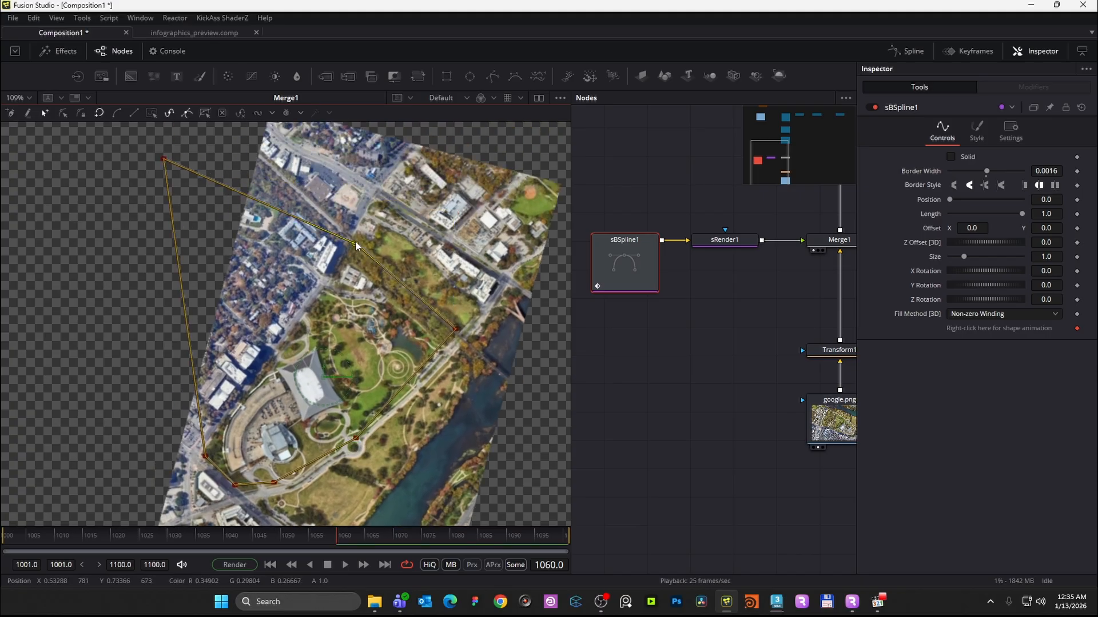
drag(165, 159, 277, 350)
scroll(420, 420, down, 1)
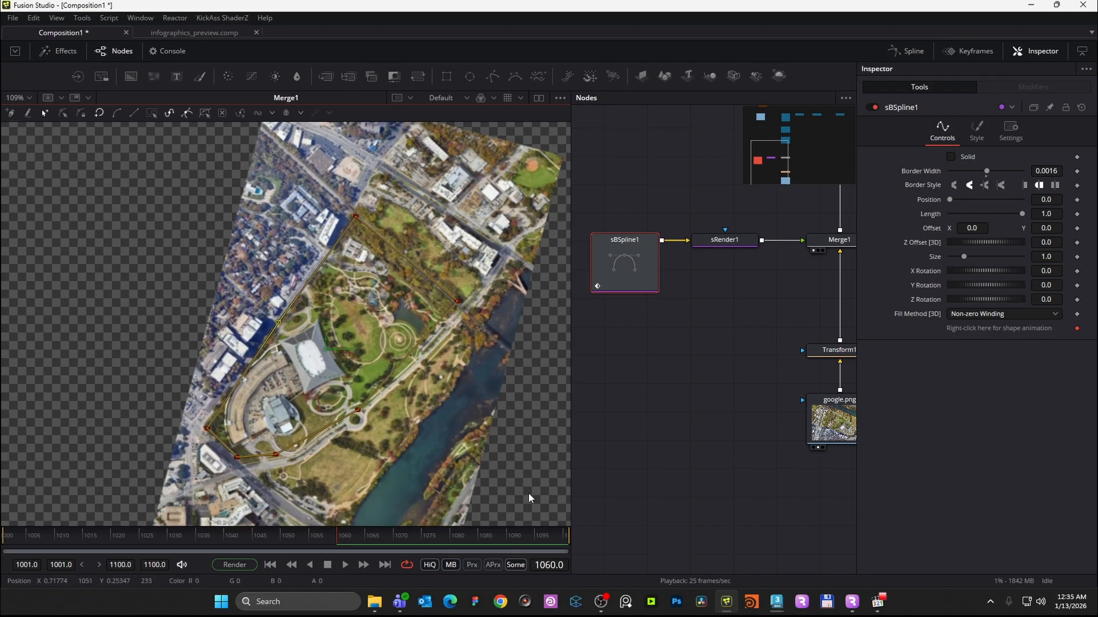
- Fine-tune the outline points along the riverside road and park corner, and select all of the outline's points
mouse_move(408, 353)
mouse_down()
mouse_move(387, 392)
mouse_move(413, 359)
mouse_up()
click(453, 298)
drag(453, 297, 459, 307)
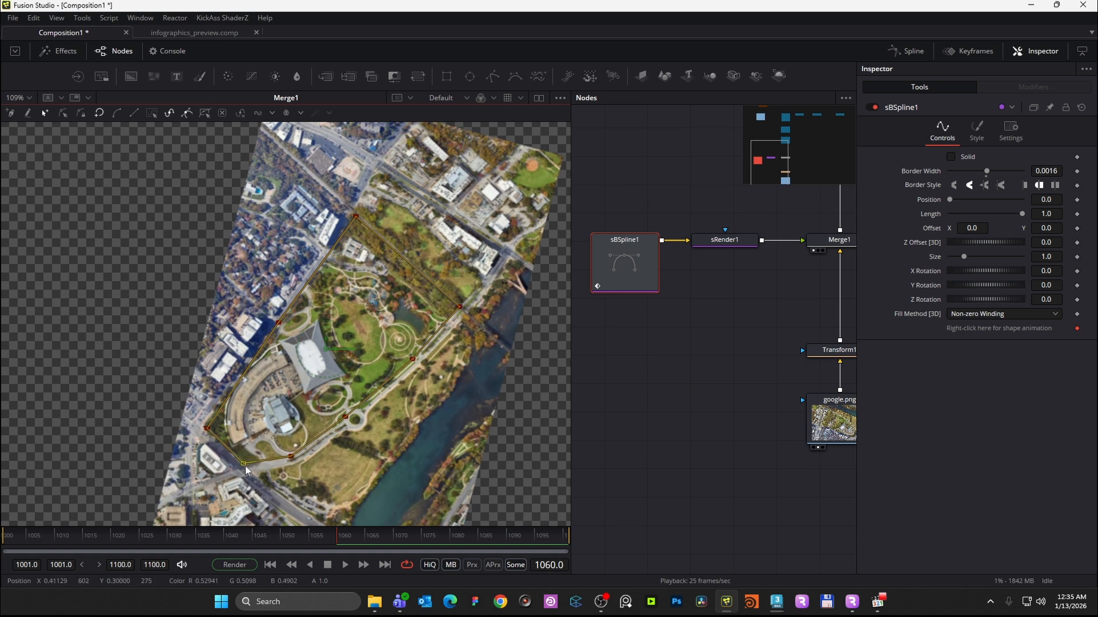
drag(516, 496, 167, 181)
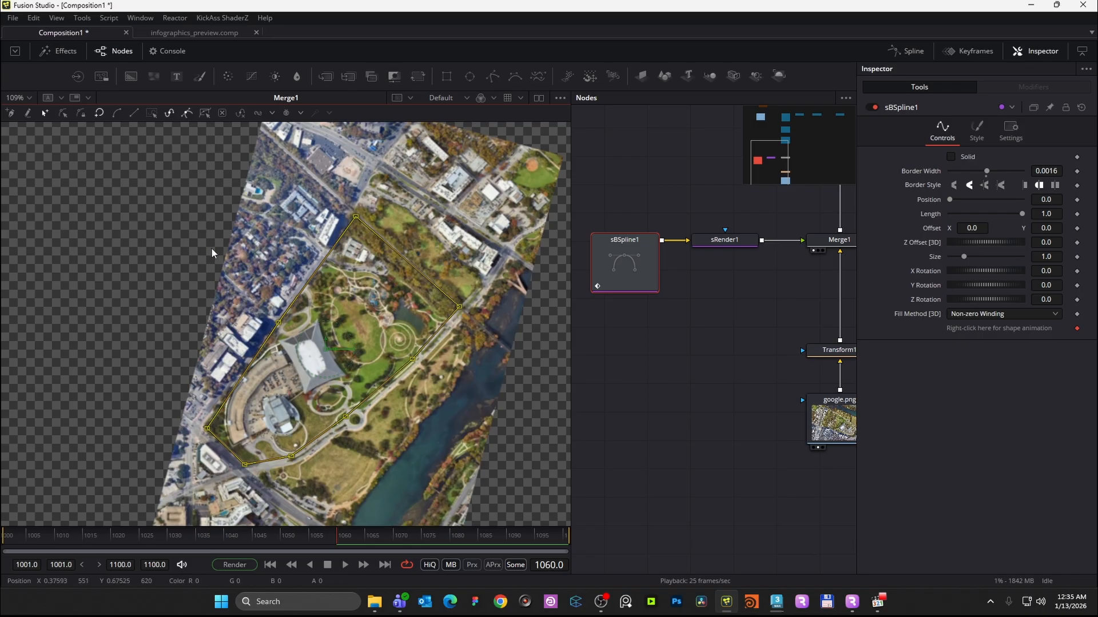
- Show CameraTracker1_Renderer in a single viewer and examine the outline over the aerial footage
drag(709, 375, 686, 421)
scroll(686, 422, down, 5)
drag(752, 319, 632, 353)
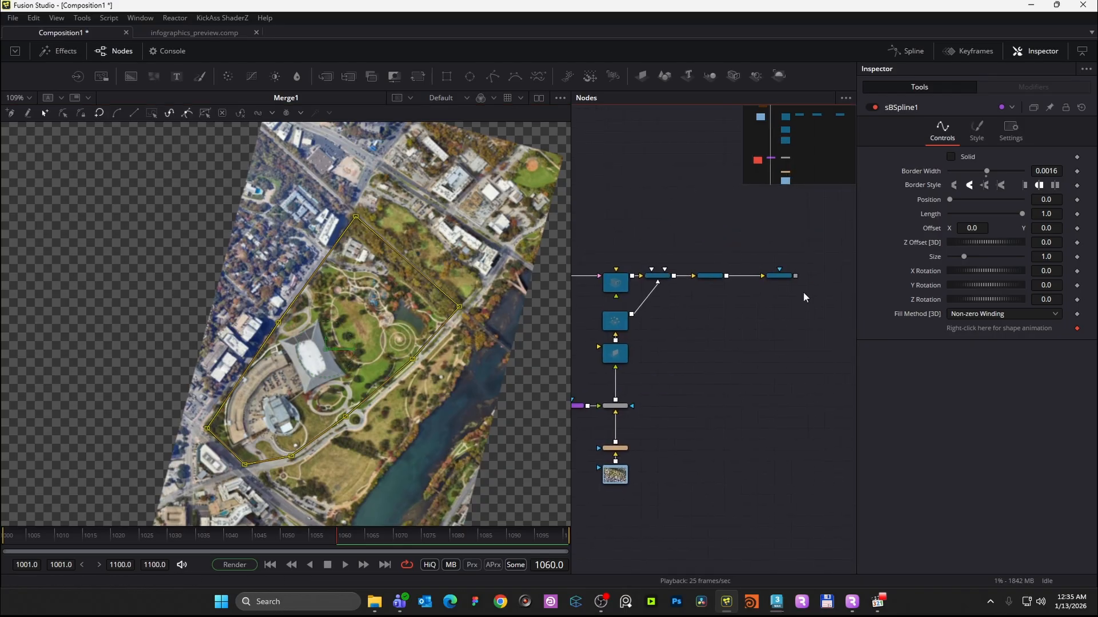
click(789, 276)
click(536, 98)
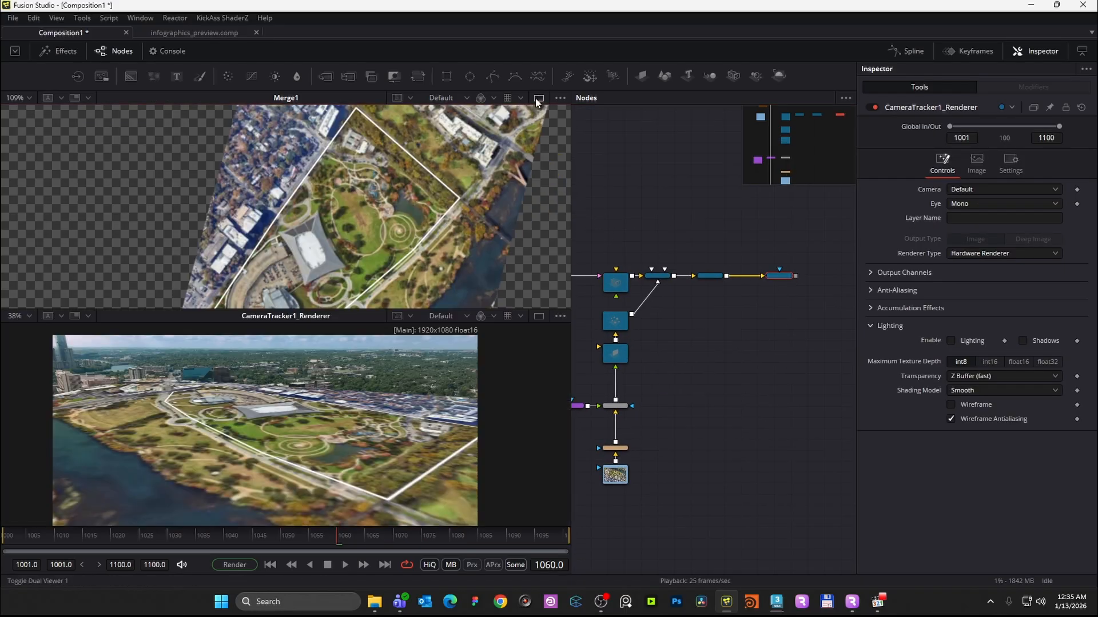
scroll(455, 215, down, 5)
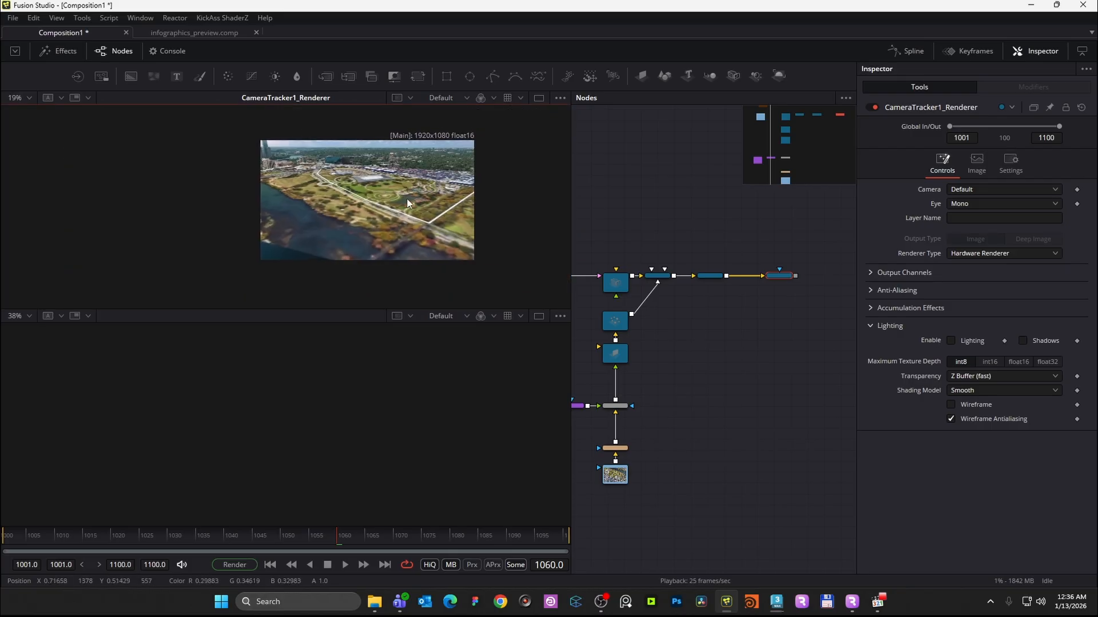
scroll(407, 198, up, 1)
click(537, 100)
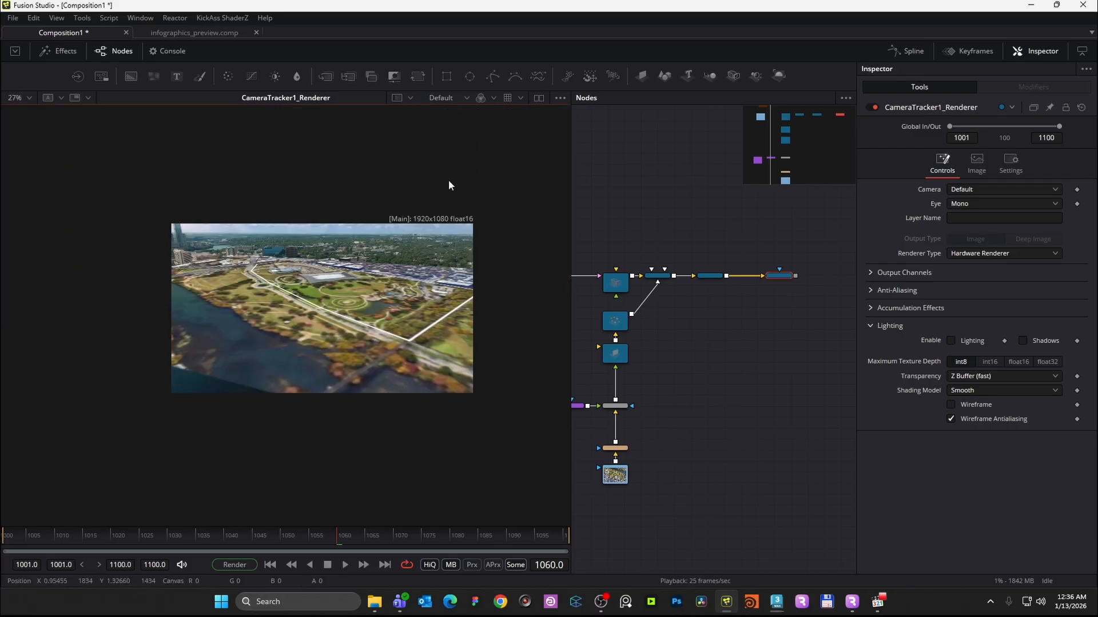
scroll(413, 323, up, 1)
scroll(380, 335, up, 1)
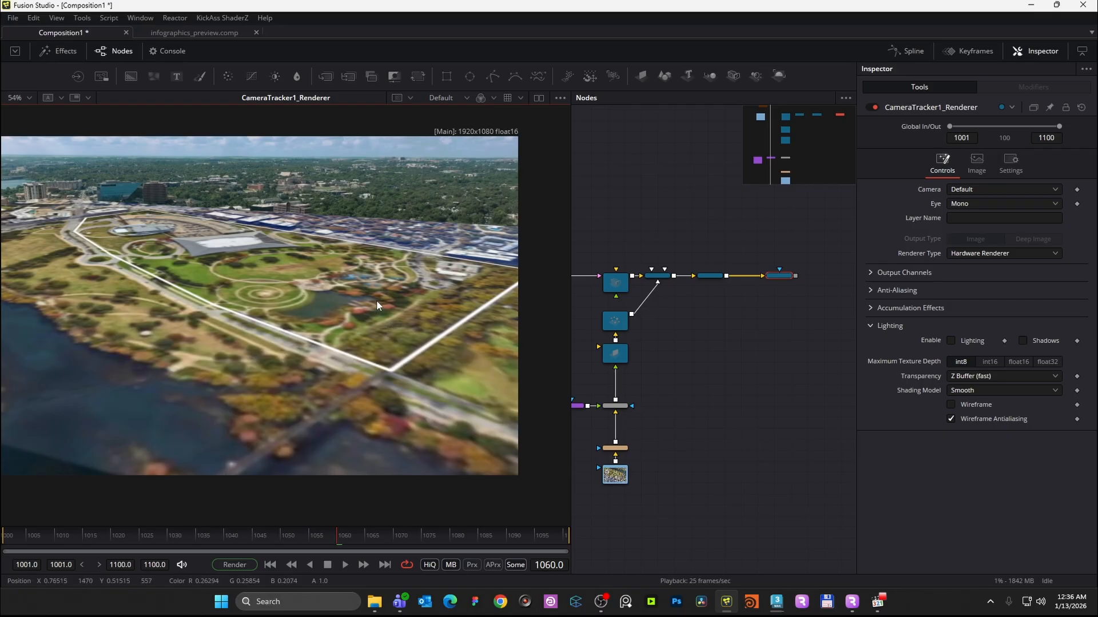
- Move google.png slightly down in the node graph and add a Background node beside it
key(ctrl+f)
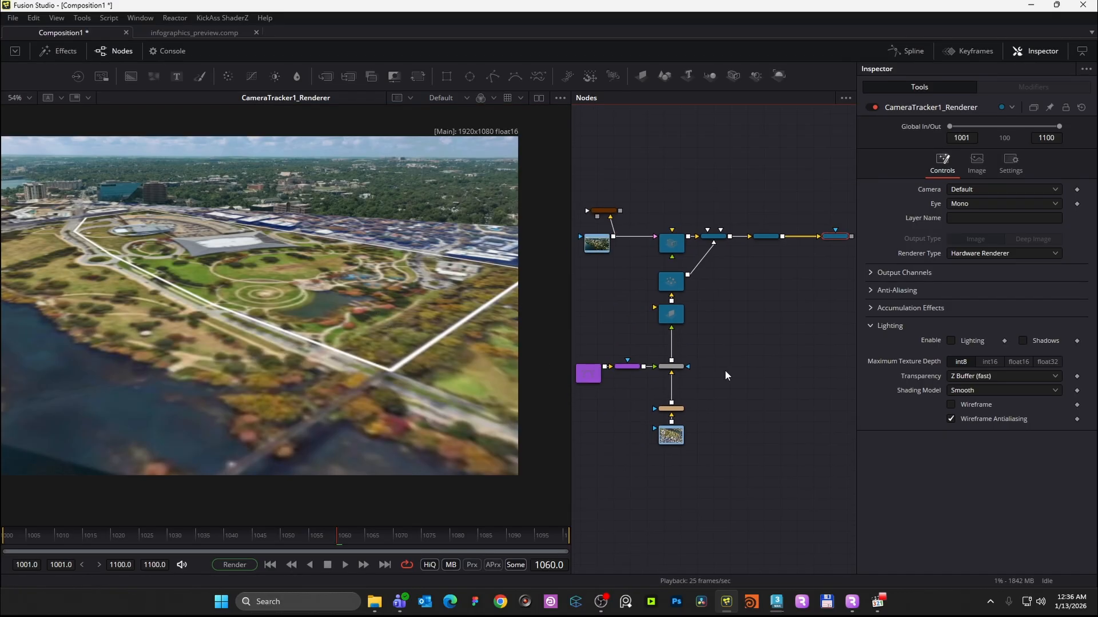
drag(671, 435, 671, 447)
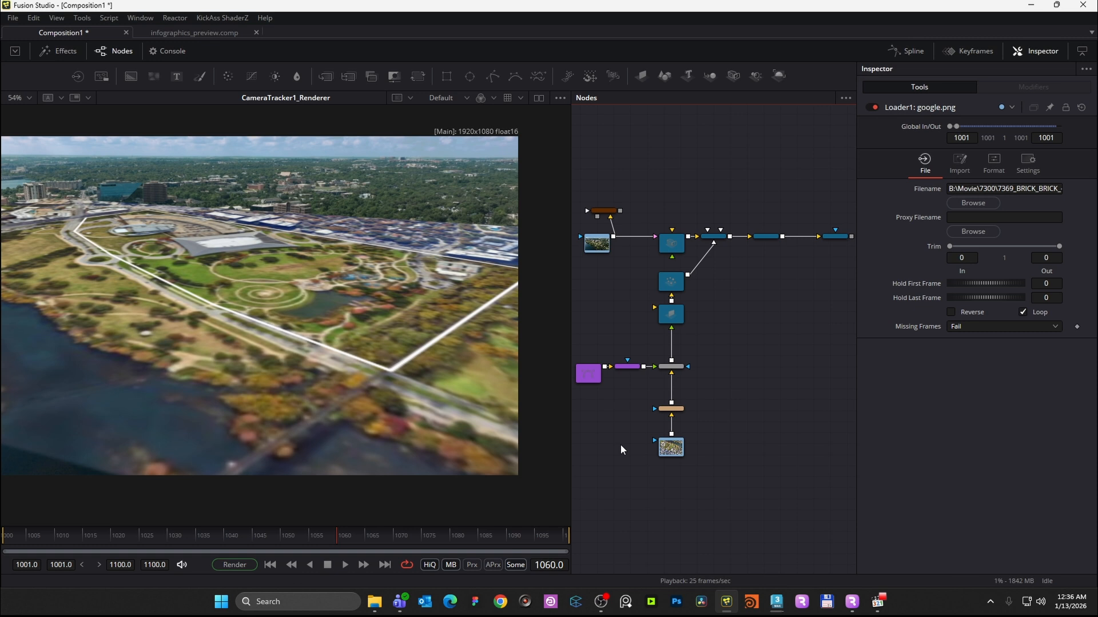
key(shift+space)
text(b)
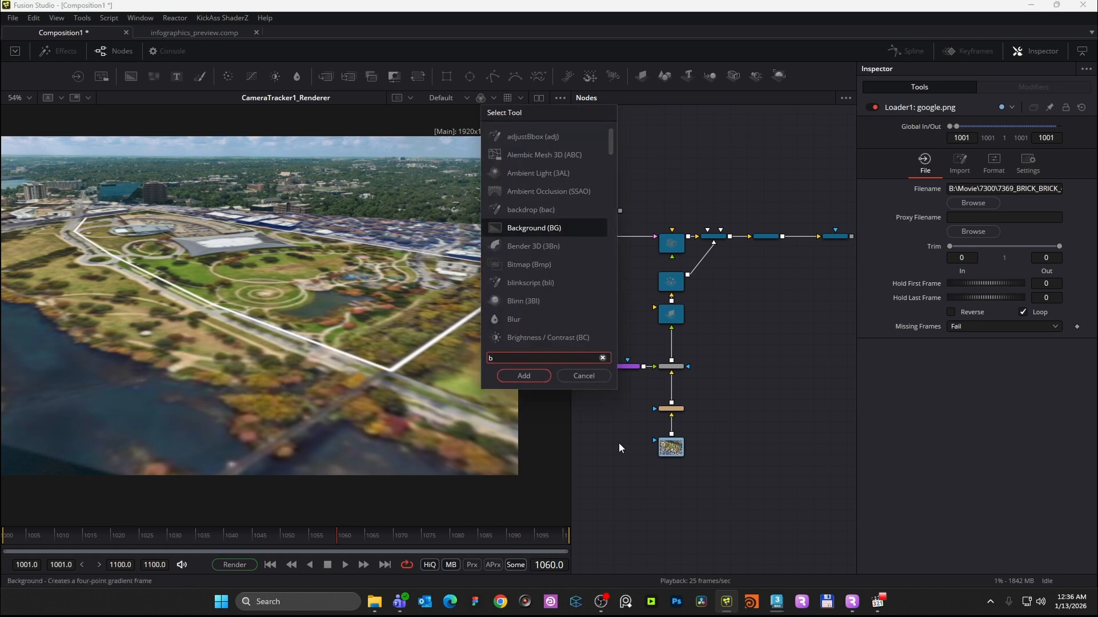
text(A)
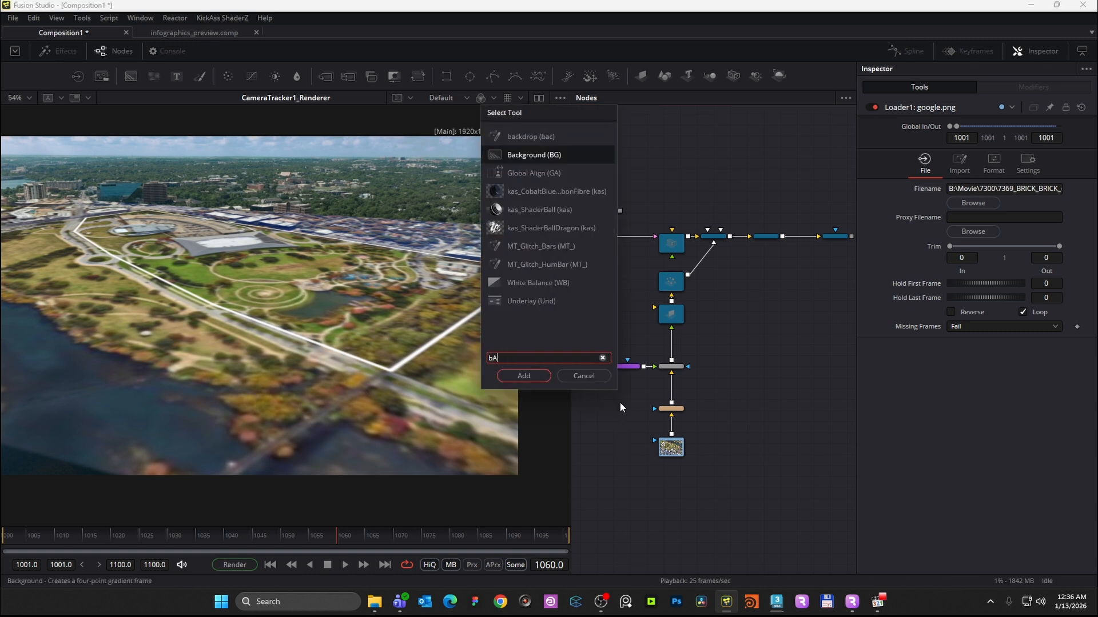
key(Return)
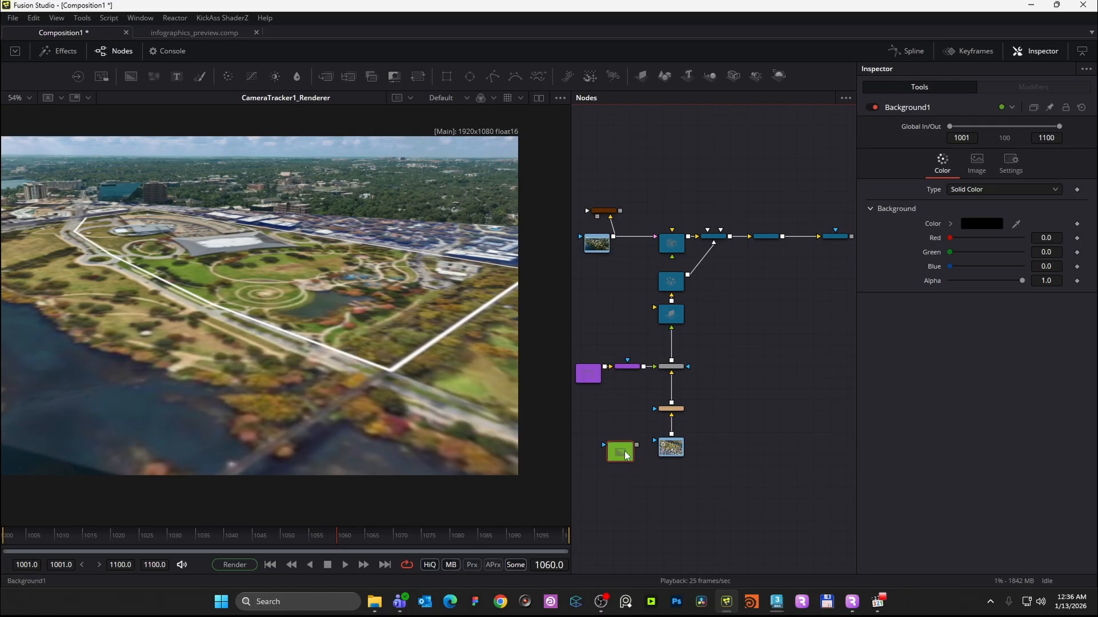
- Check google.png's frame size and set Background1's image size to 1465 wide by 918 high
click(978, 162)
click(676, 448)
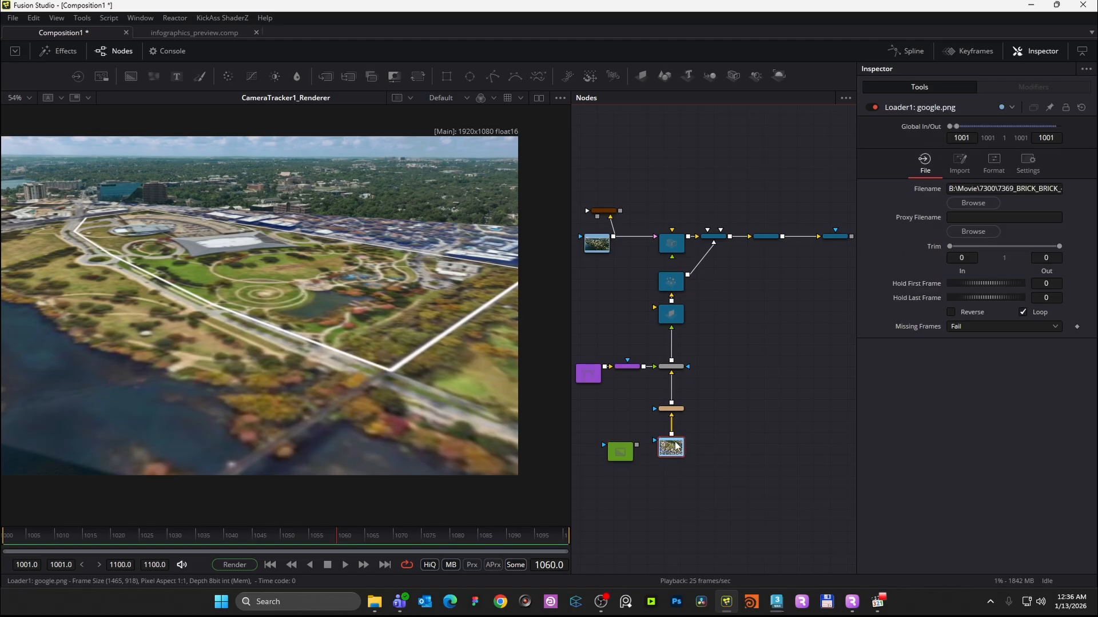
drag(615, 450, 619, 449)
scroll(617, 449, up, 3)
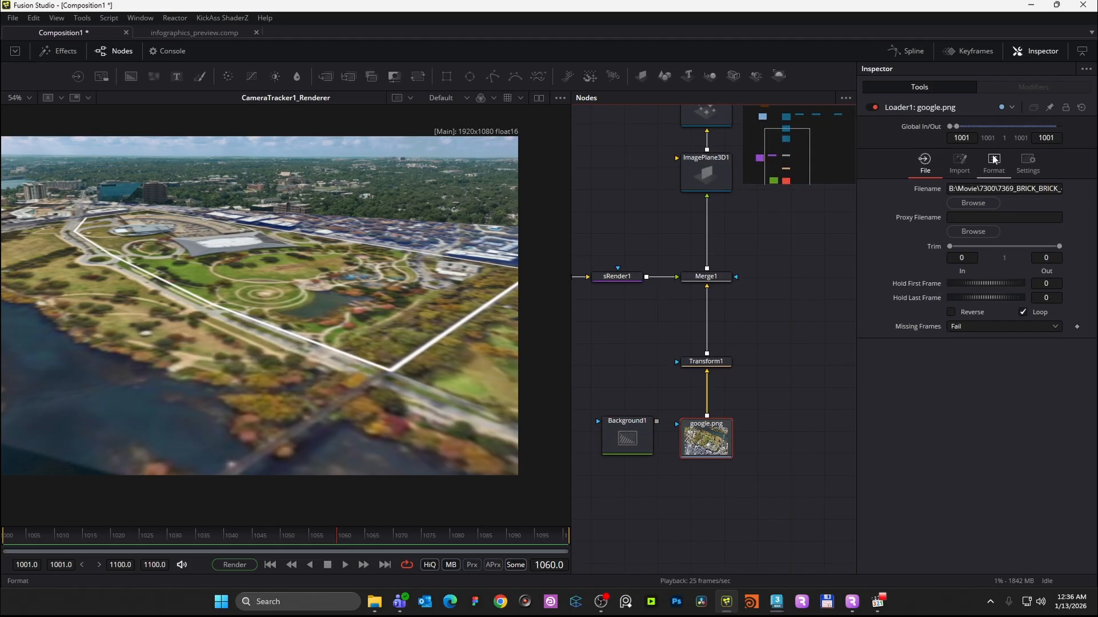
key(1)
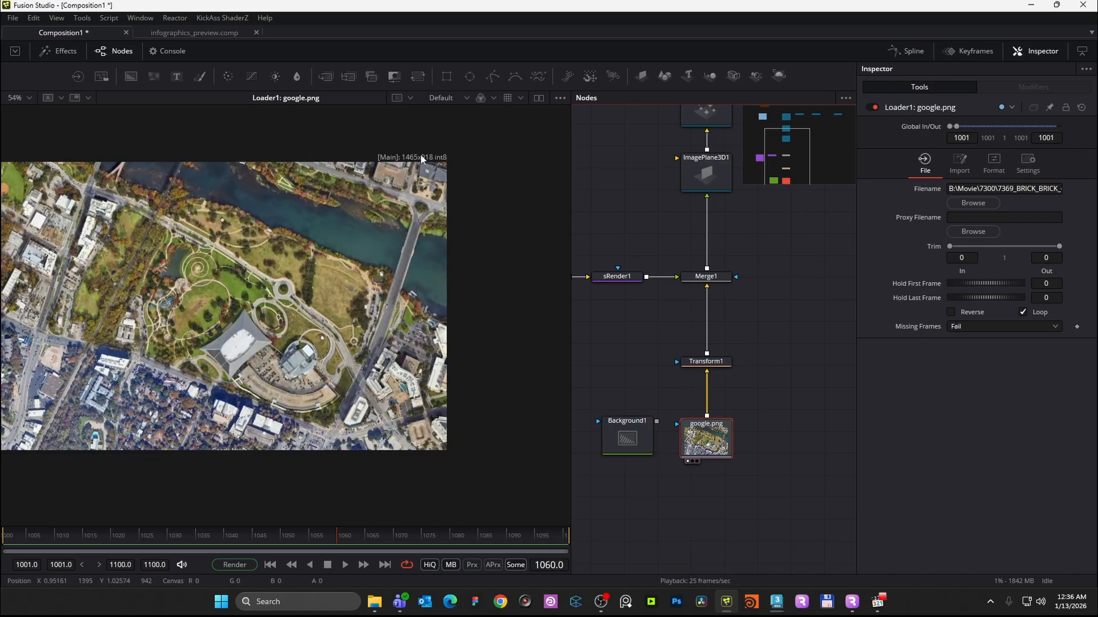
click(634, 443)
click(1036, 223)
text(1)
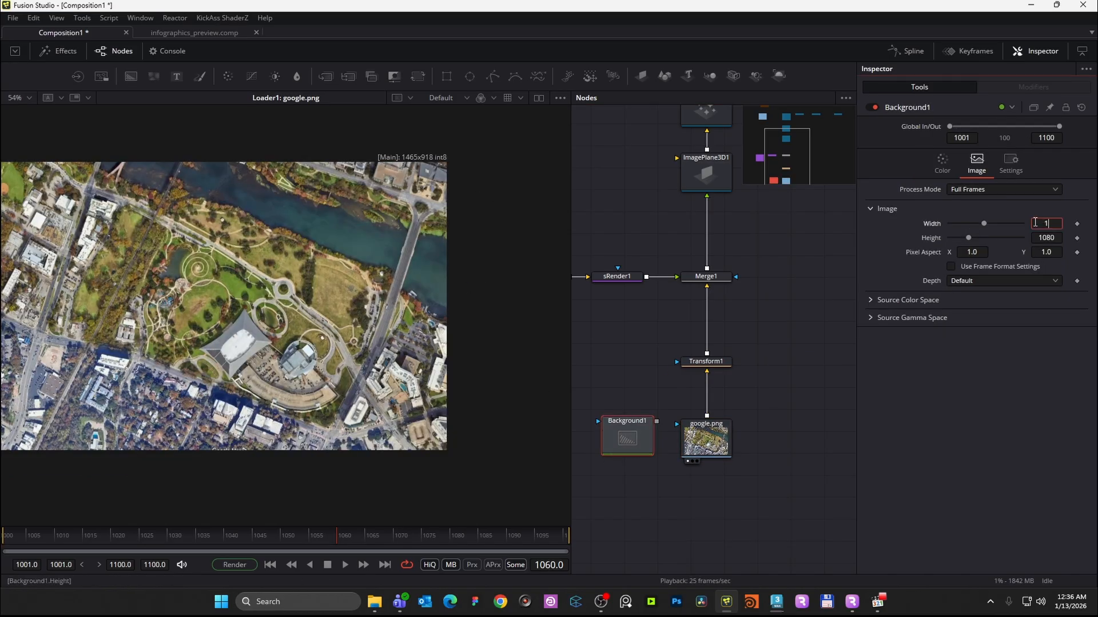
text(465)
click(1054, 238)
text(918)
key(Return)
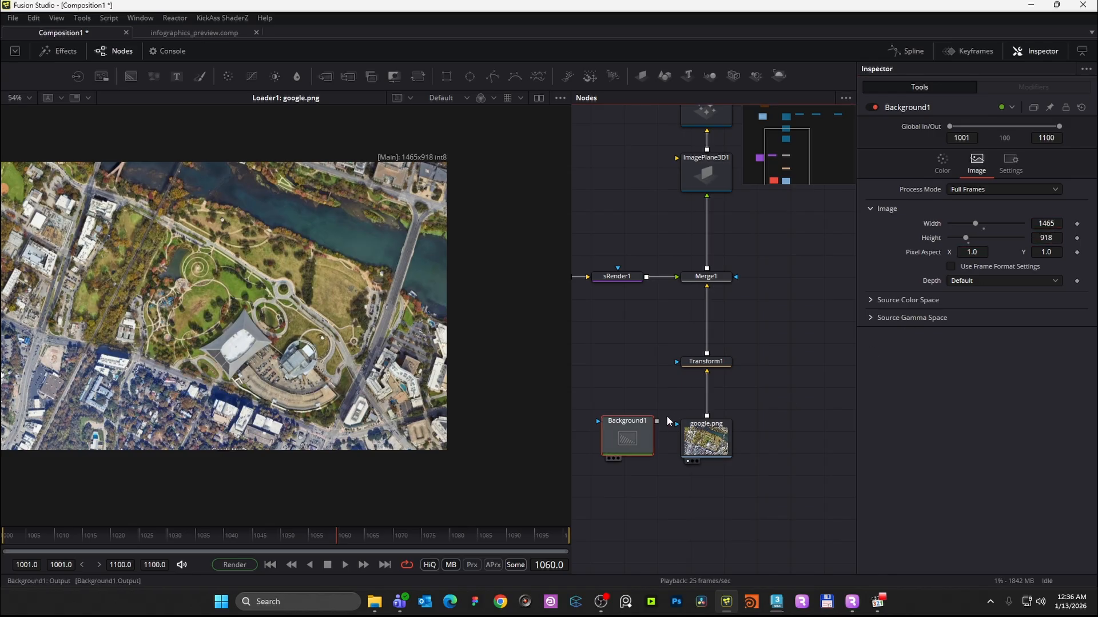
- Show CameraTracker1_Renderer in the viewer and connect Background1 to Transform1's input in place of google.png
click(663, 367)
scroll(823, 246, down, 4)
drag(826, 244, 703, 361)
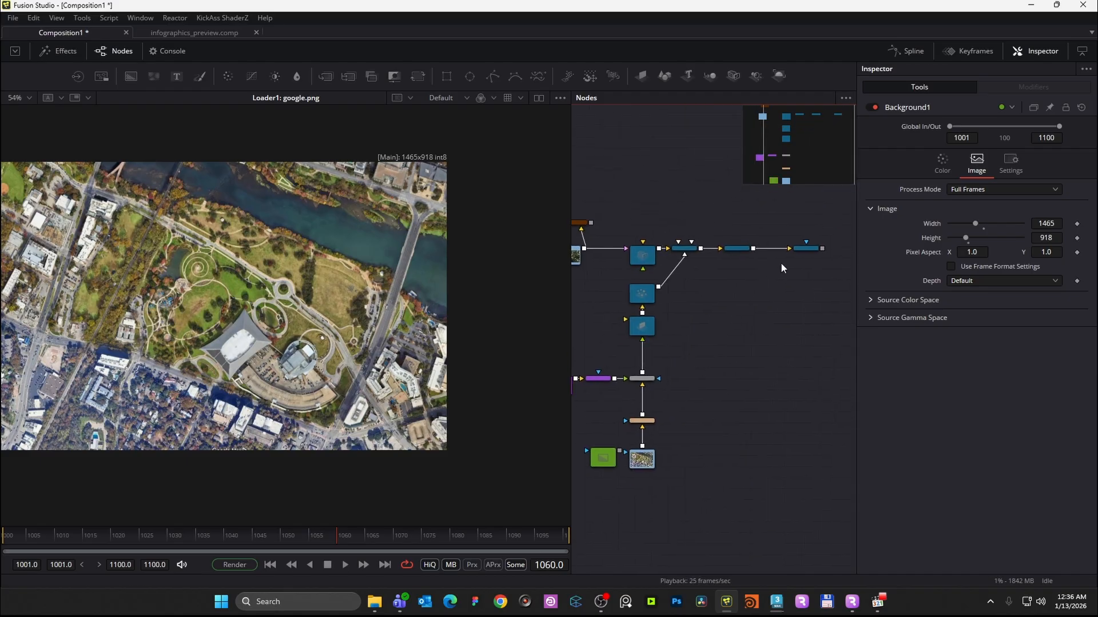
click(799, 252)
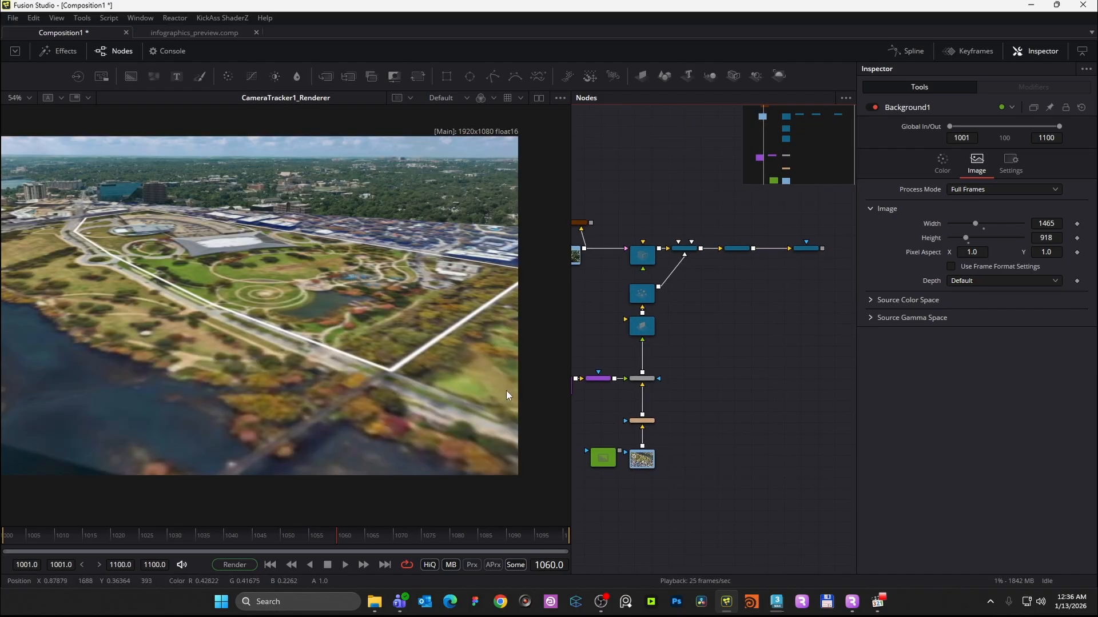
scroll(622, 451, up, 6)
drag(599, 453, 704, 349)
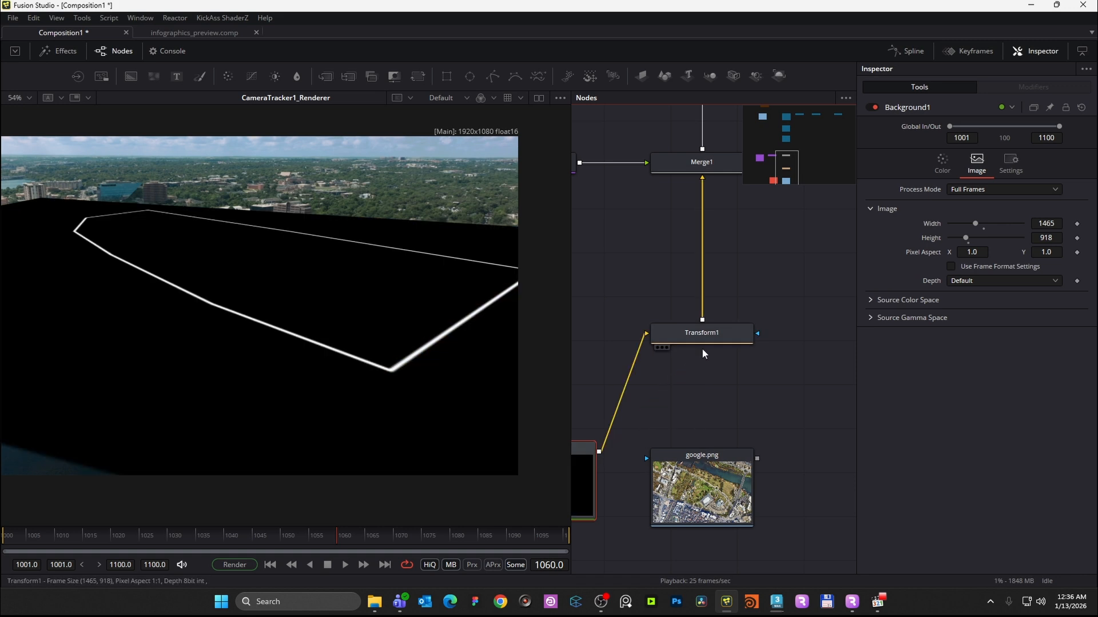
- Set Background1's alpha to 0.0 to make it fully transparent
click(942, 166)
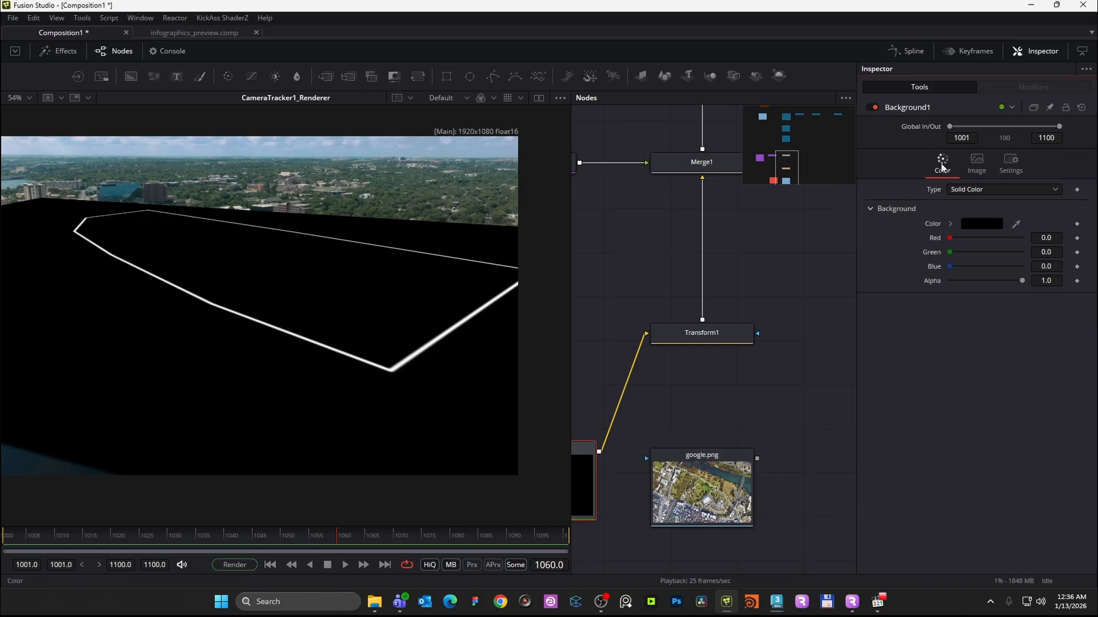
drag(705, 350, 786, 290)
drag(658, 425, 668, 437)
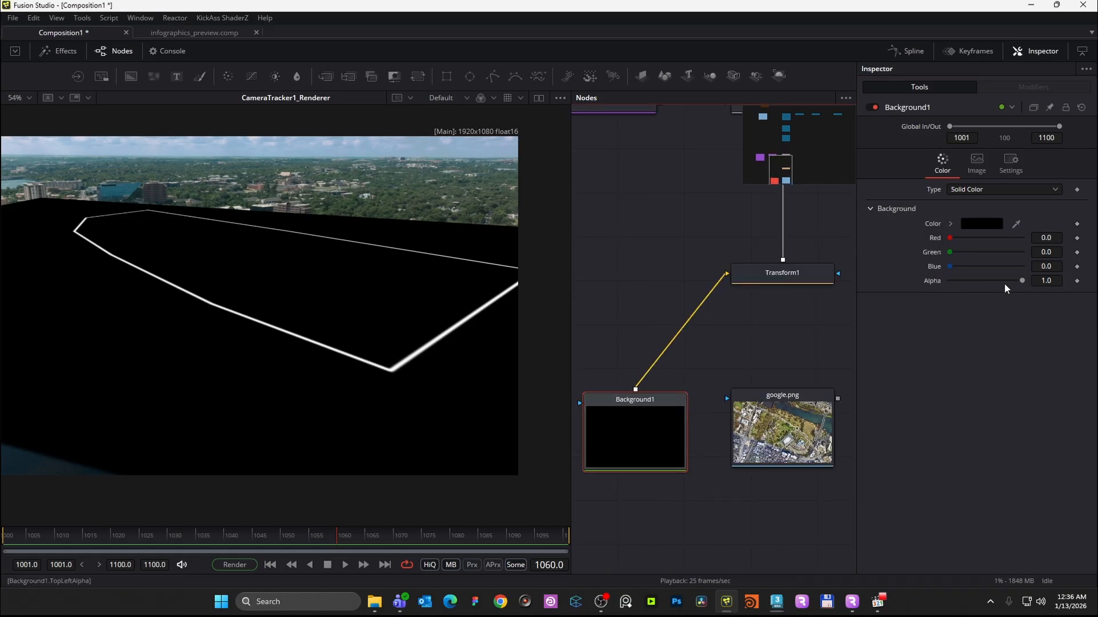
drag(1022, 281, 915, 283)
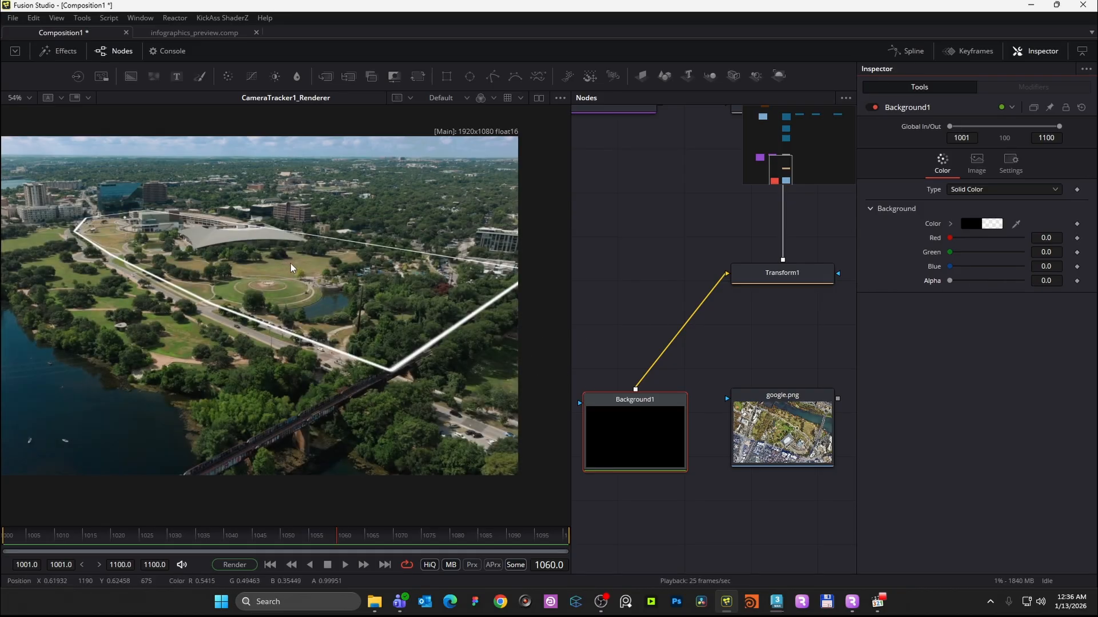
- Play back the rendered footage to check how the outline follows the park, and fit the footage and node graph in view
click(300, 378)
key(space)
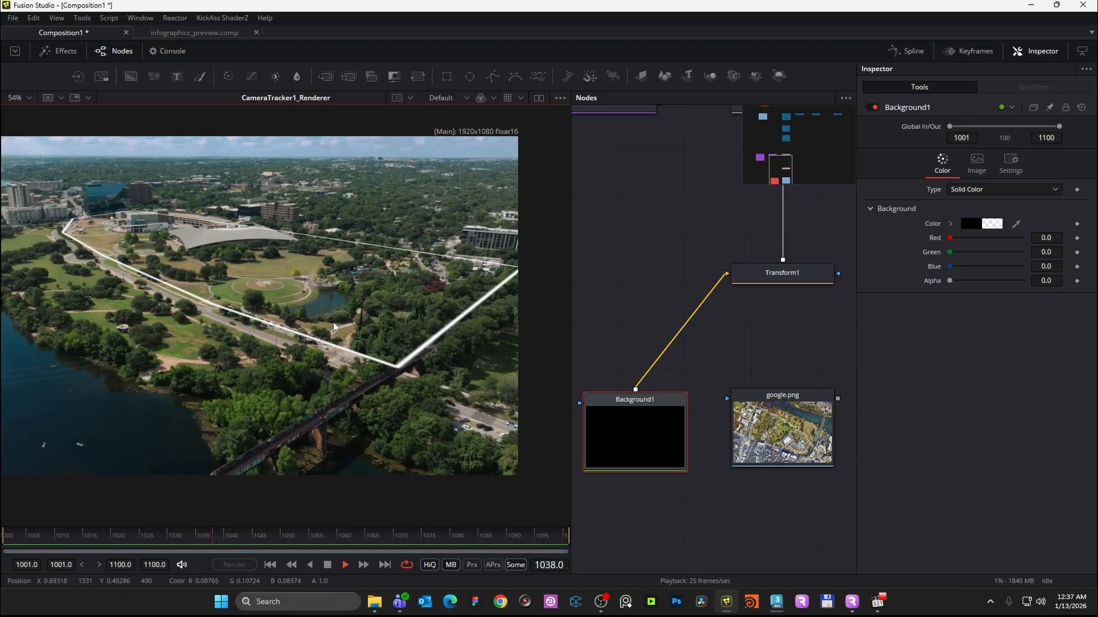
key(space)
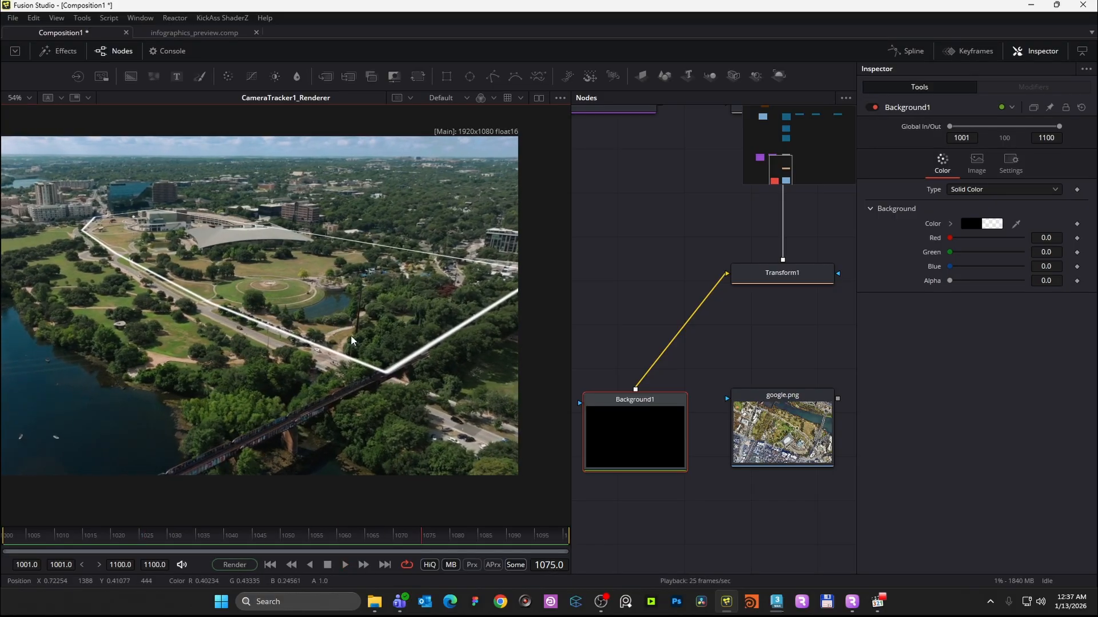
key(ctrl+f)
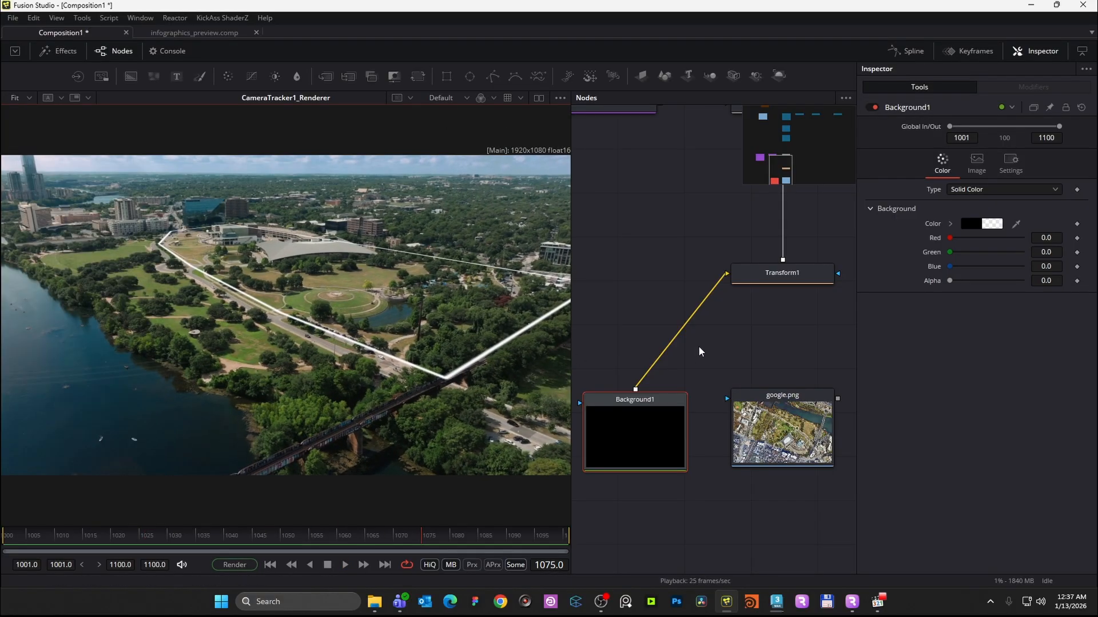
key(ctrl+f)
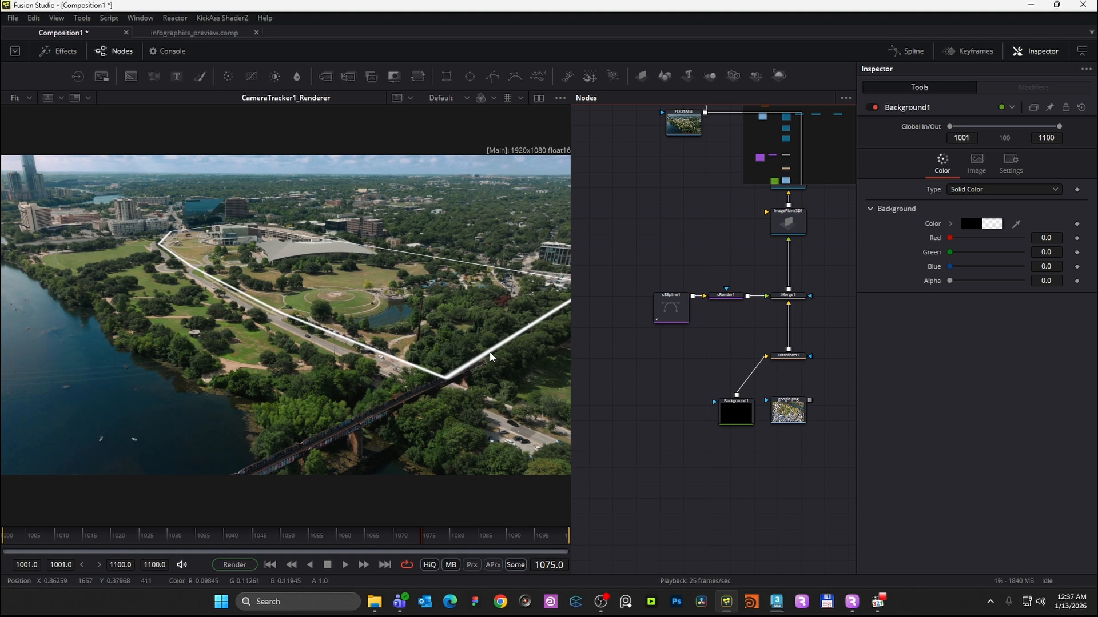
- Set sBSpline1's Length to 0.0 at frame 1001 and add a keyframe for it
click(674, 307)
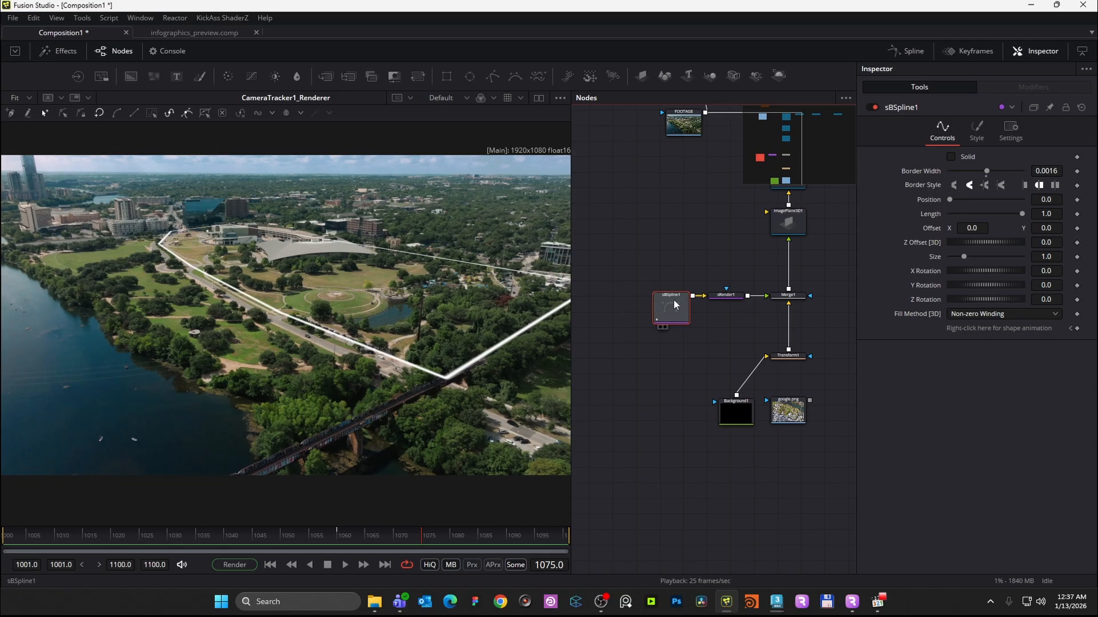
scroll(674, 304, up, 2)
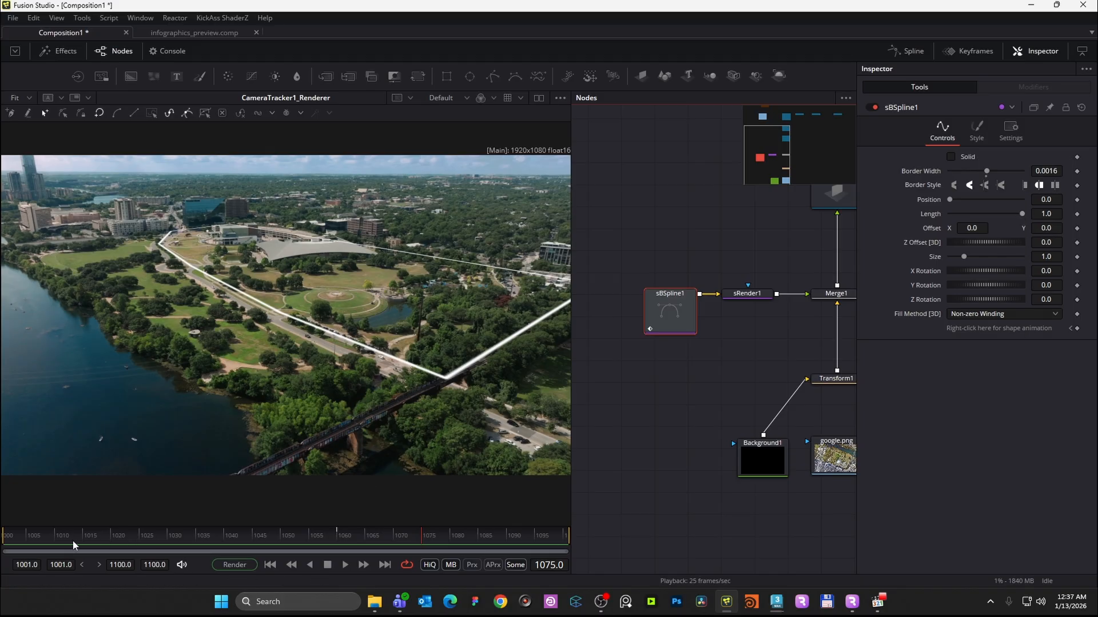
drag(28, 537, 6, 538)
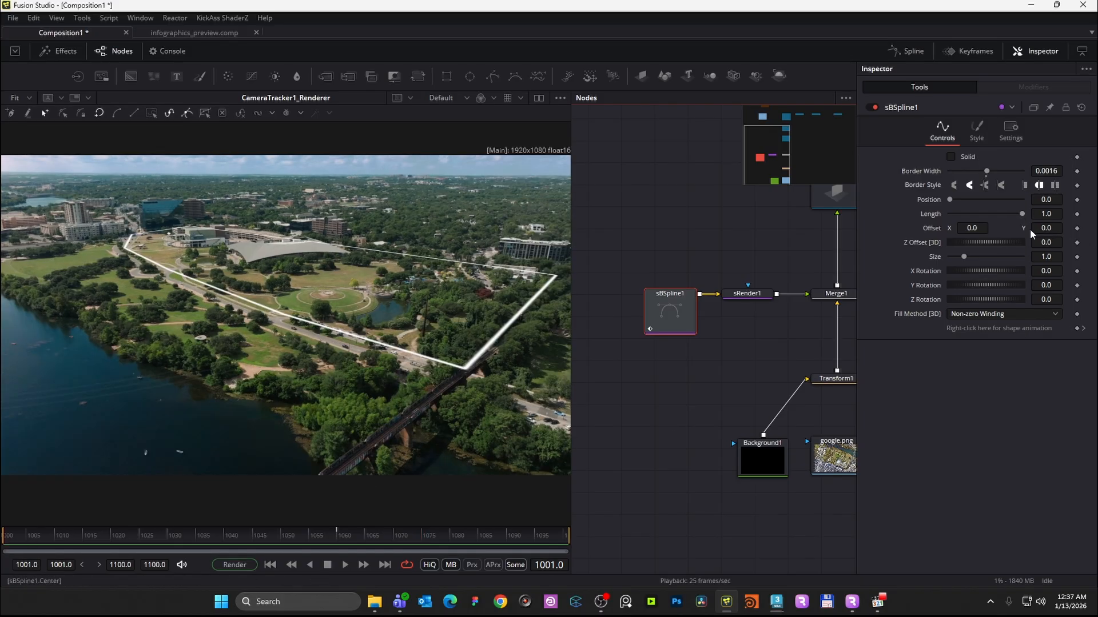
click(1053, 215)
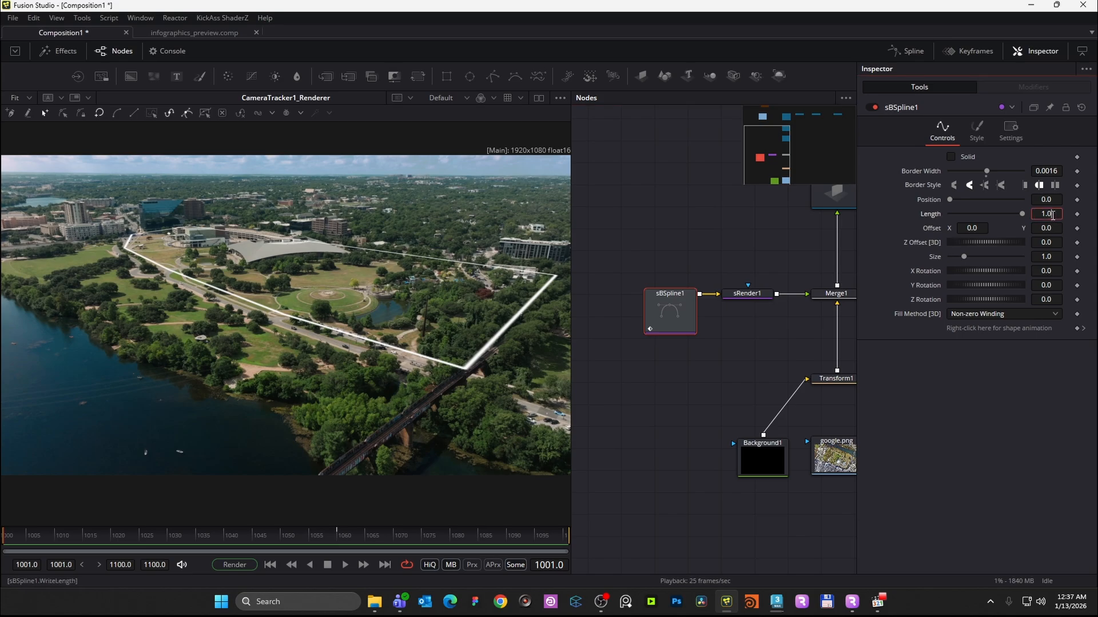
text(0)
key(Tab)
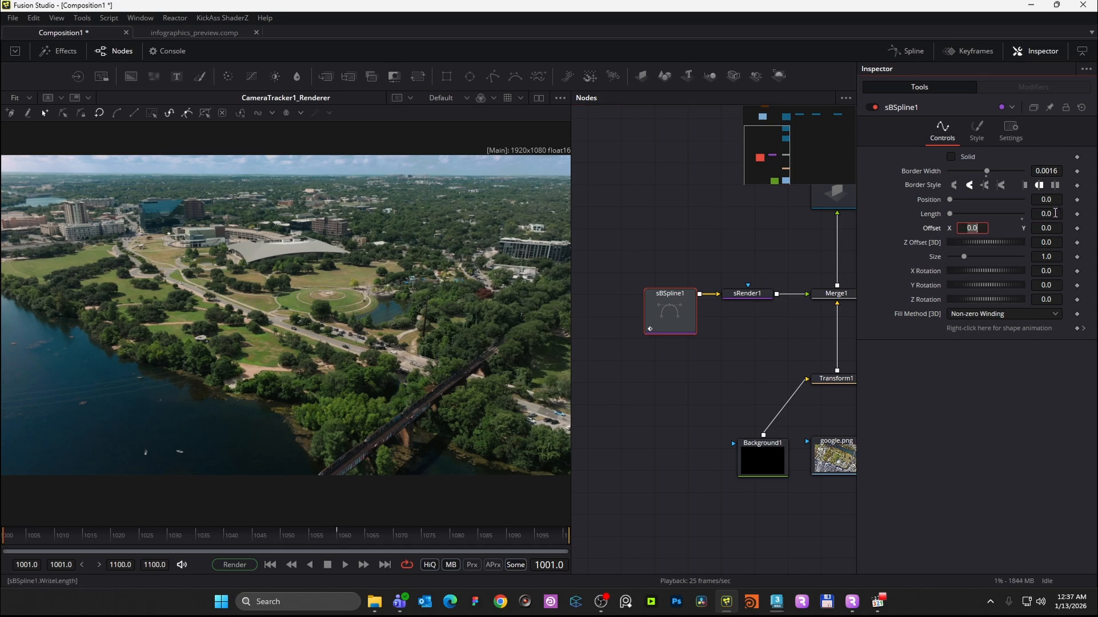
click(1077, 215)
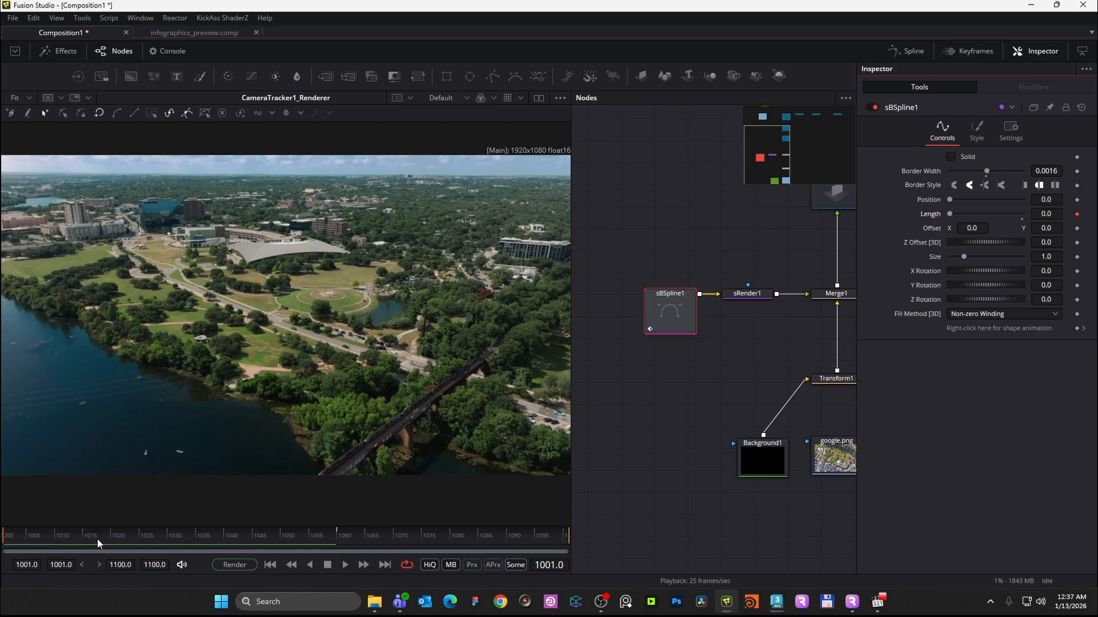
- Keyframe sBSpline1's Length to 1.0 at frame 1020 and play back the outline being drawn on
click(112, 538)
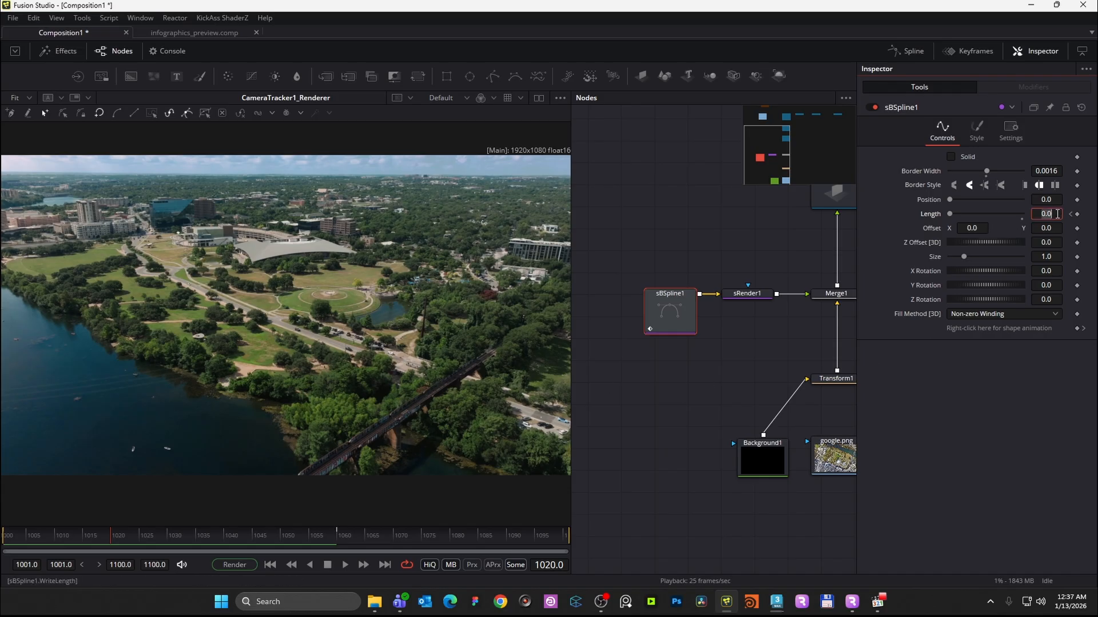
text(1)
key(Tab)
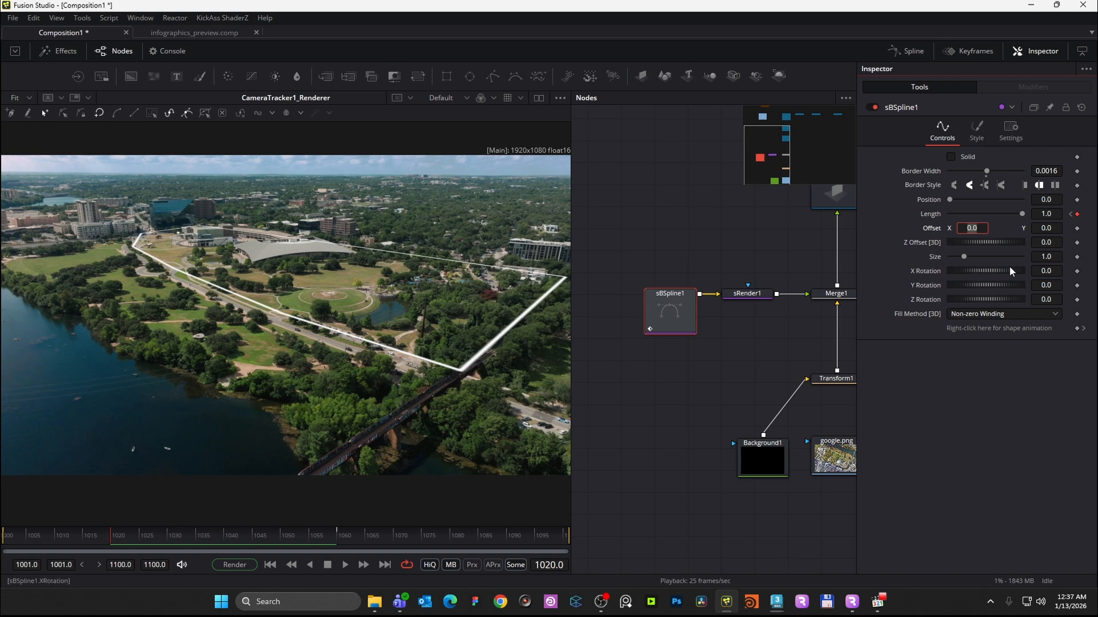
mouse_move(83, 536)
mouse_down()
mouse_move(3, 536)
mouse_move(144, 533)
mouse_move(88, 535)
mouse_up()
key(space)
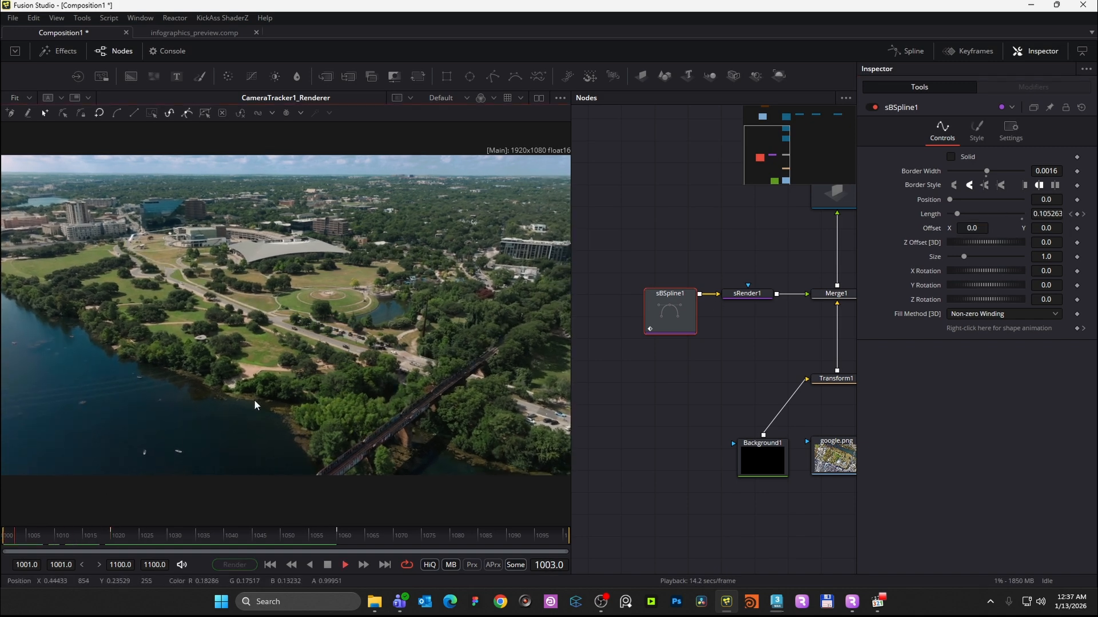
key(space)
- Remove sBSpline1's shape animation keyframe at frame 1060 and play back the outline from frame 1001
drag(141, 532, 341, 543)
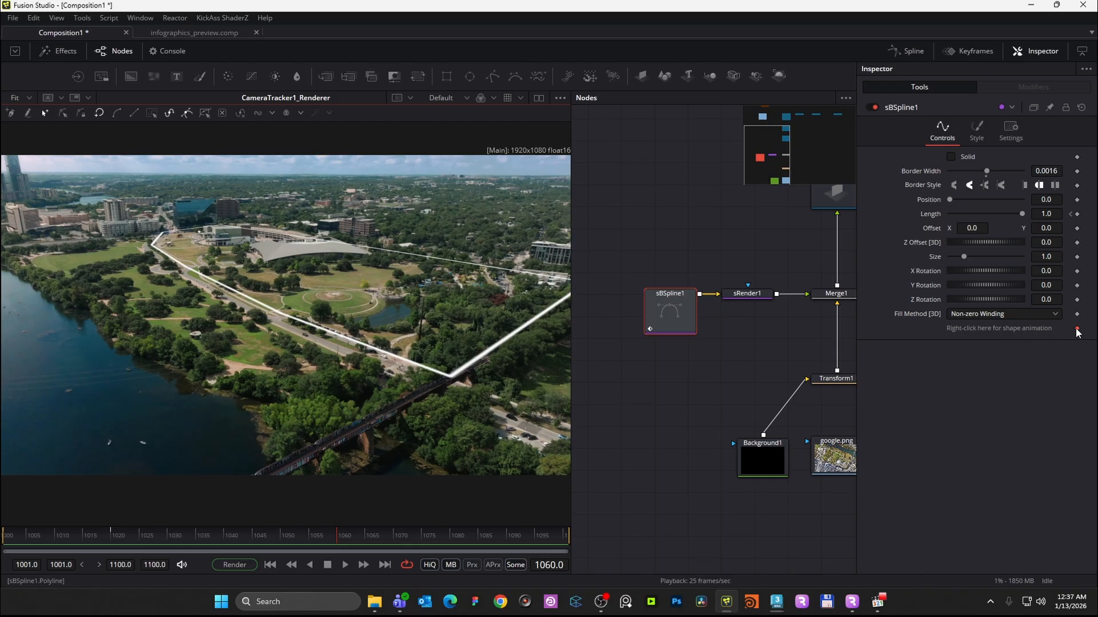
drag(51, 536, 6, 538)
key(space)
key(space)
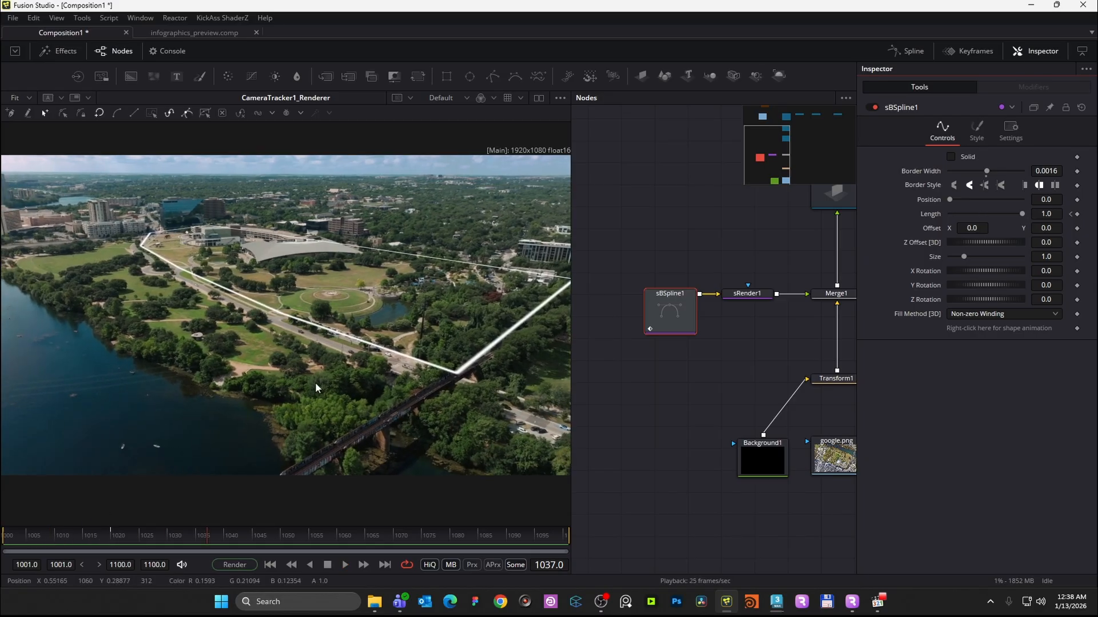
- Change sBSpline1's colour to the saved yellow custom colour and review the outline over the footage from frame 1001
click(976, 130)
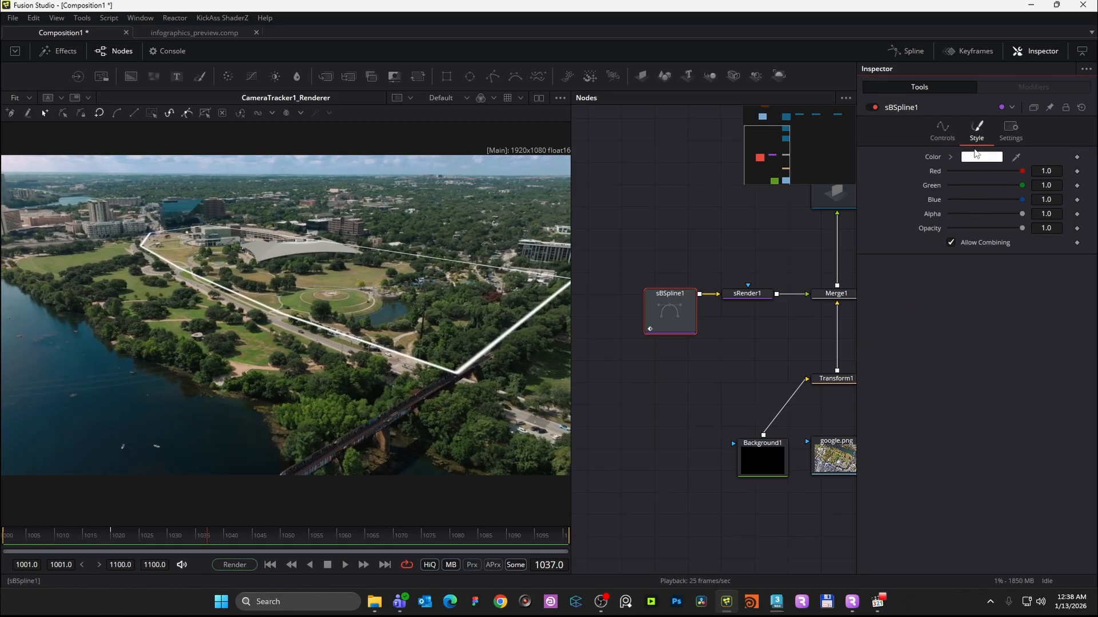
click(981, 157)
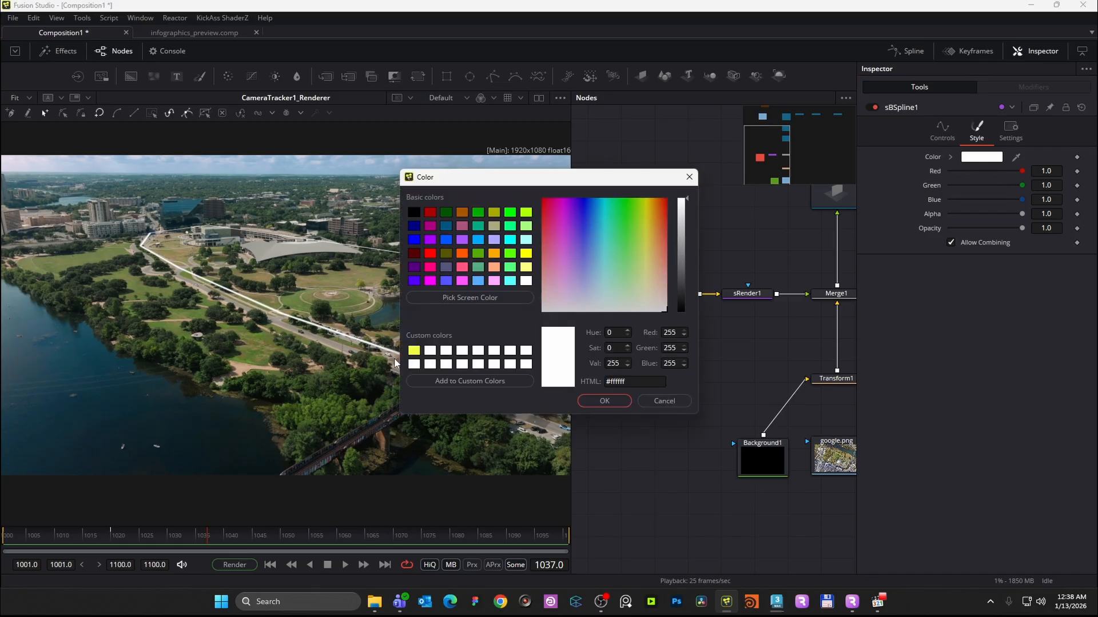
click(413, 351)
click(589, 402)
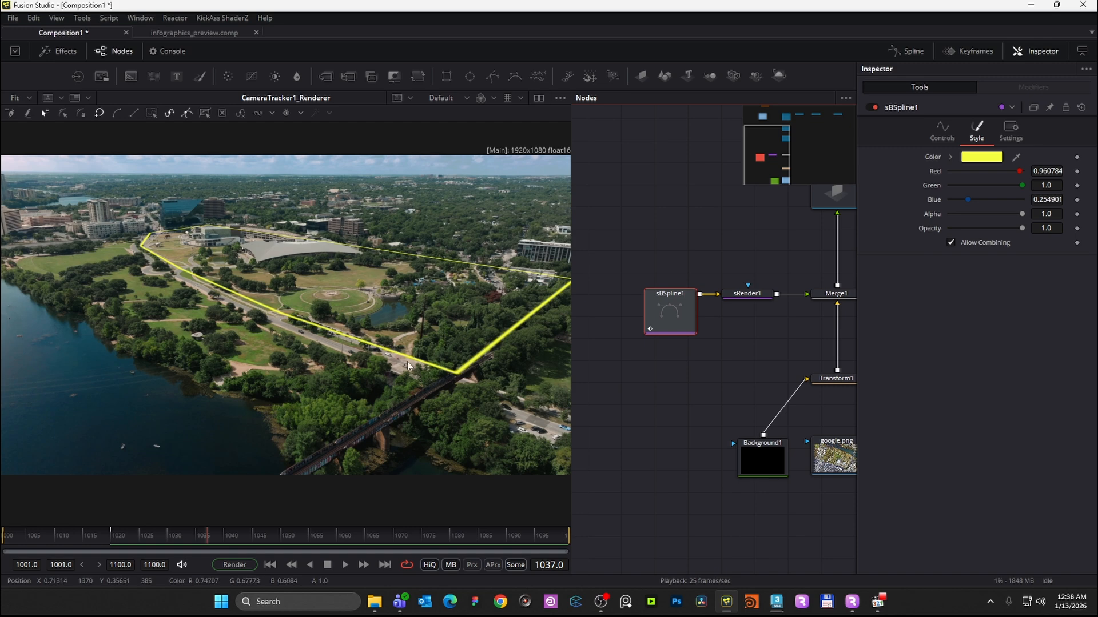
click(4, 540)
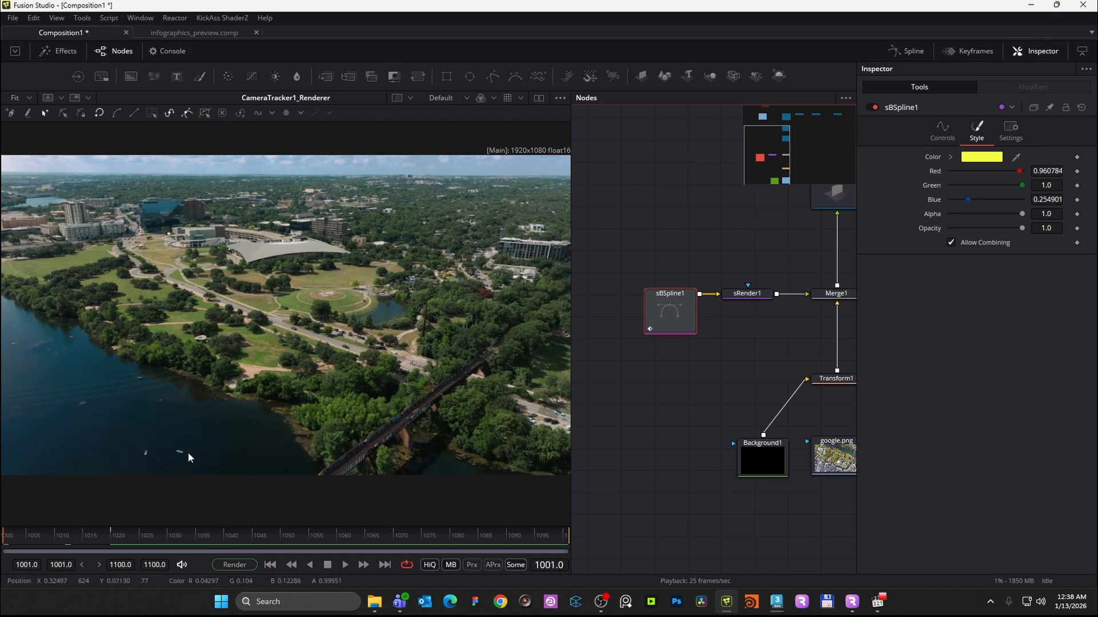
click(664, 382)
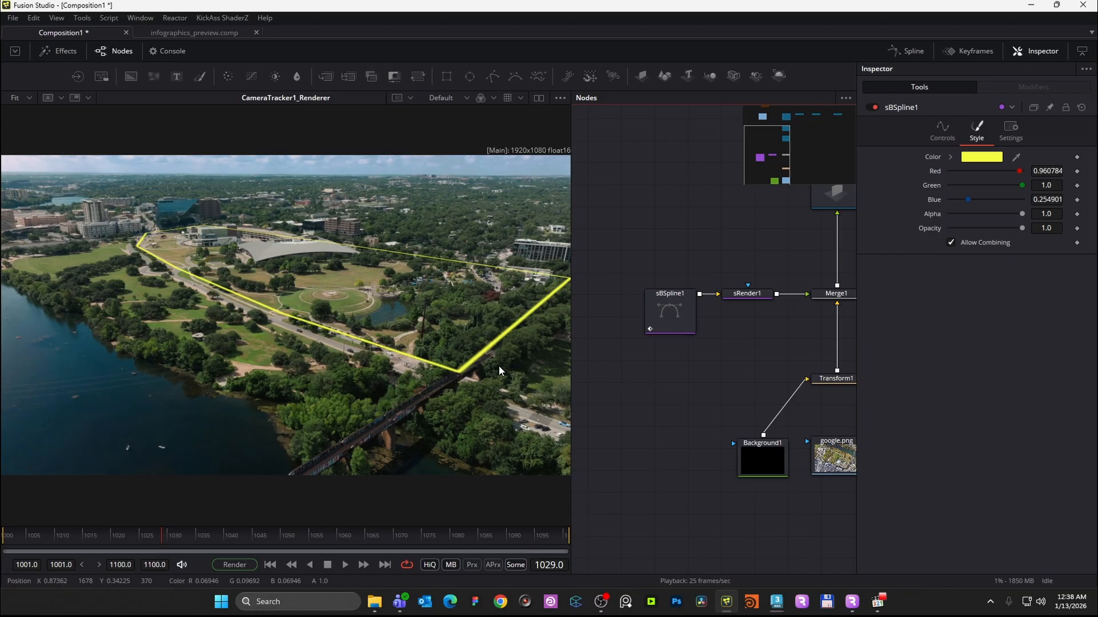
- Switch to the media player to view preview_comp_render.mp4 as the reference for the grid and area text, and return to Fusion Studio
click(880, 606)
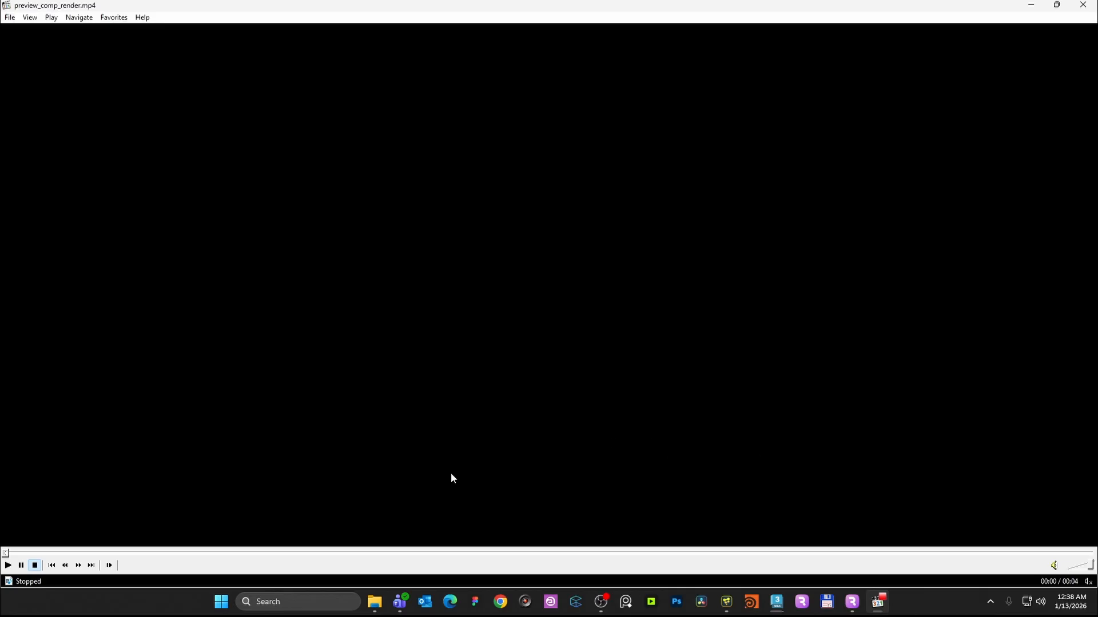
click(240, 554)
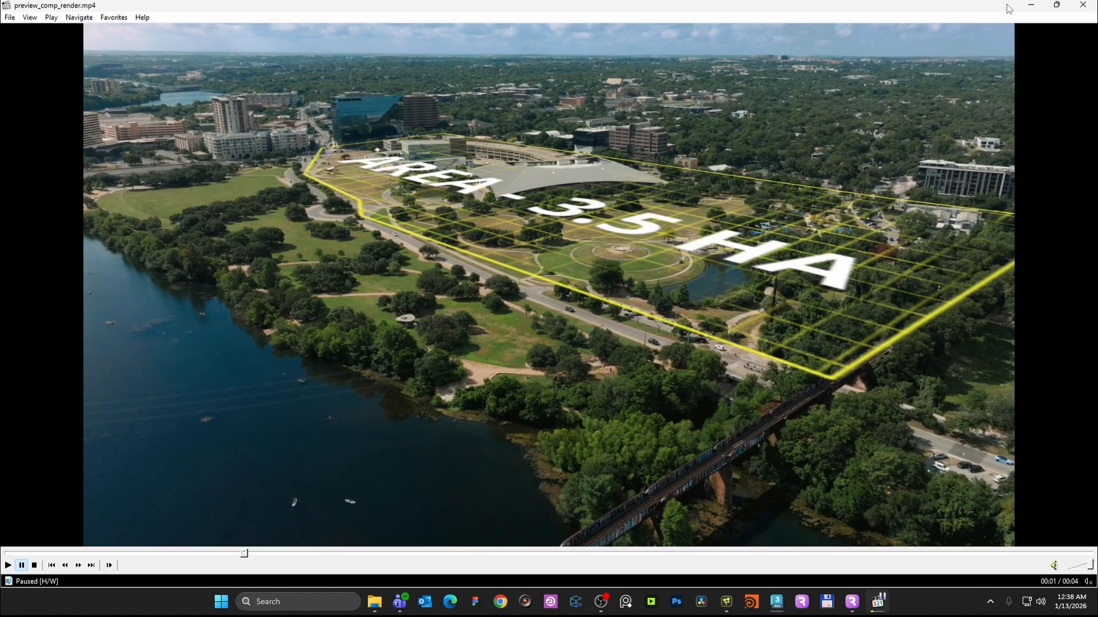
click(1028, 7)
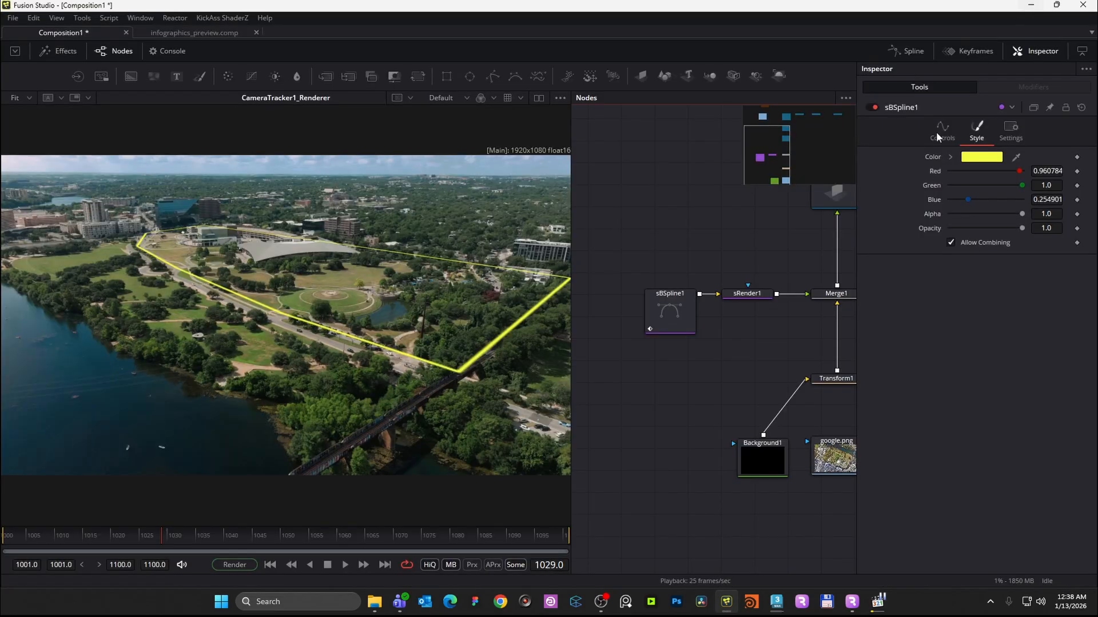
- Add an sGrid node in the empty area below sBSpline1 and show it in the viewer
drag(655, 396, 637, 338)
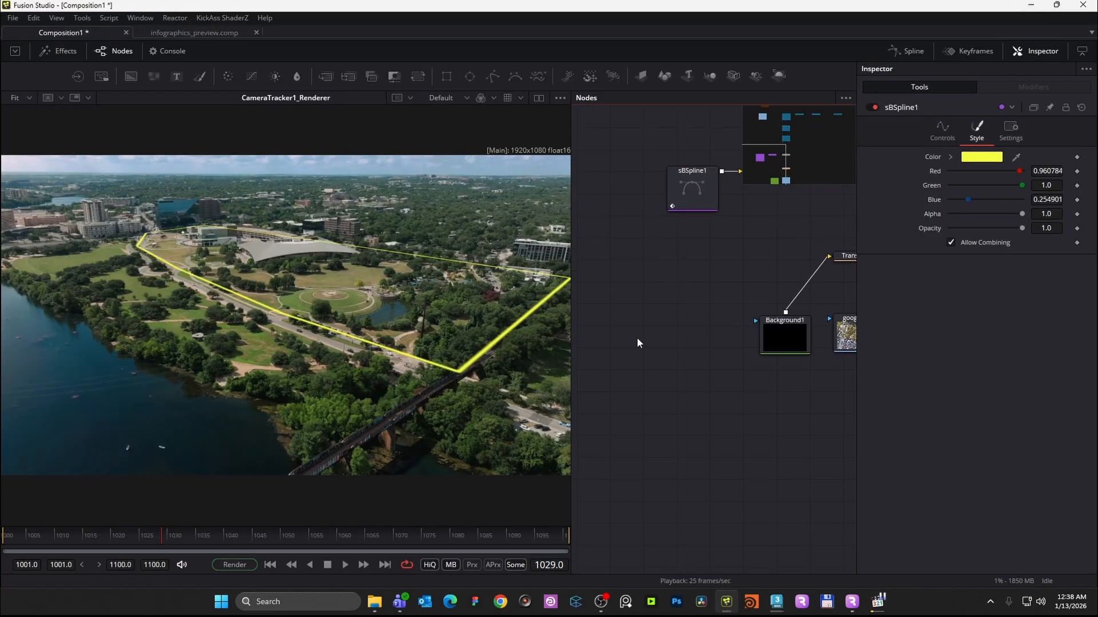
key(shift+space)
text(bA)
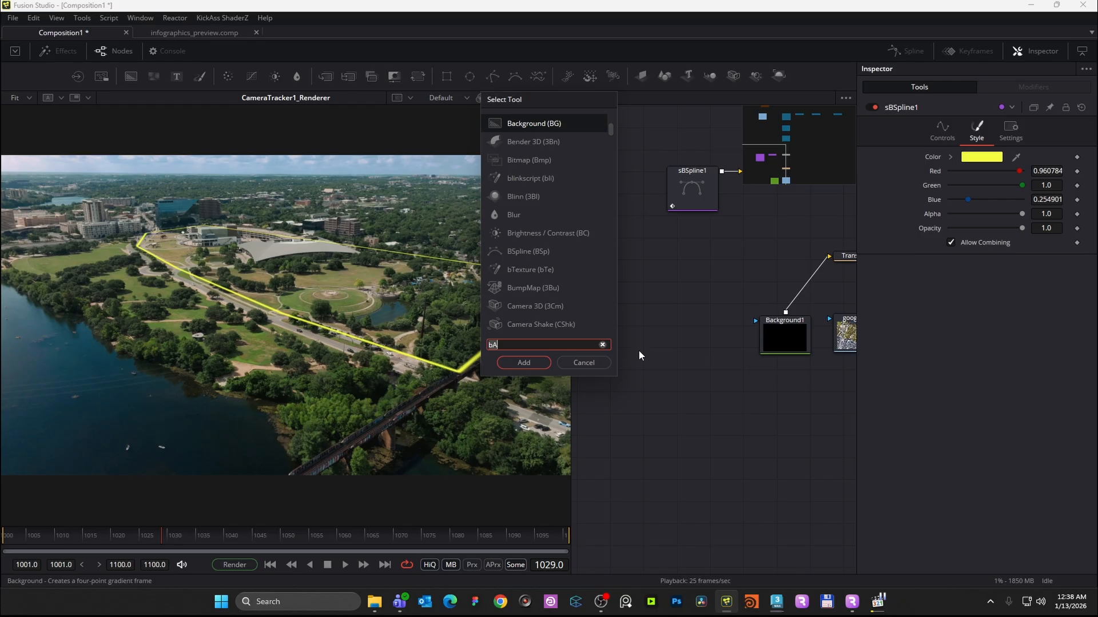
key(BackSpace)
key(BackSpace)
text(gri)
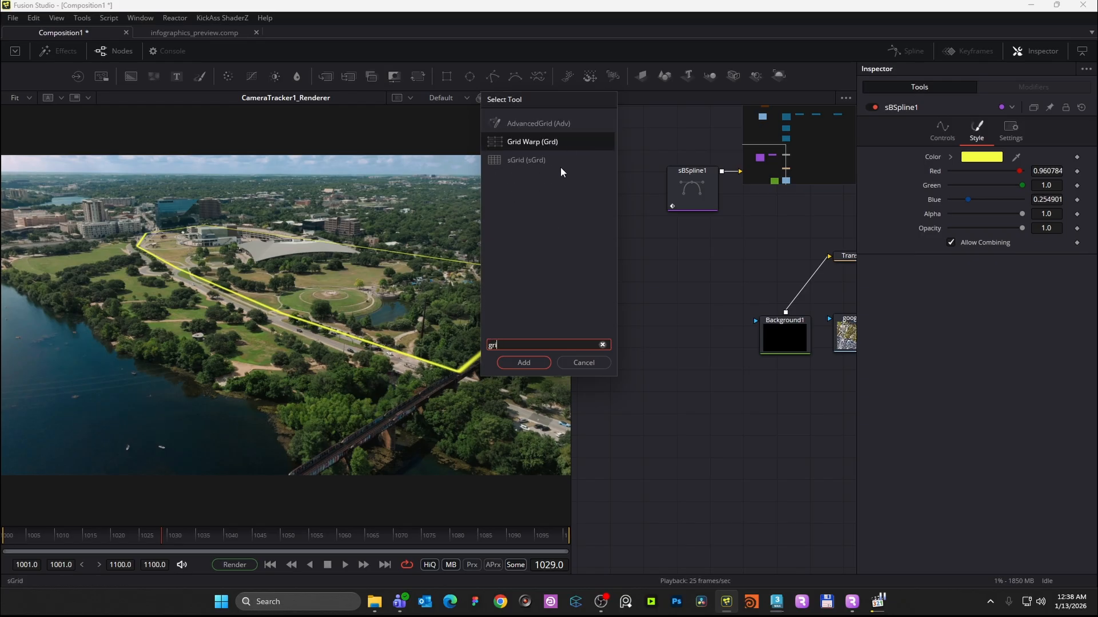
click(512, 159)
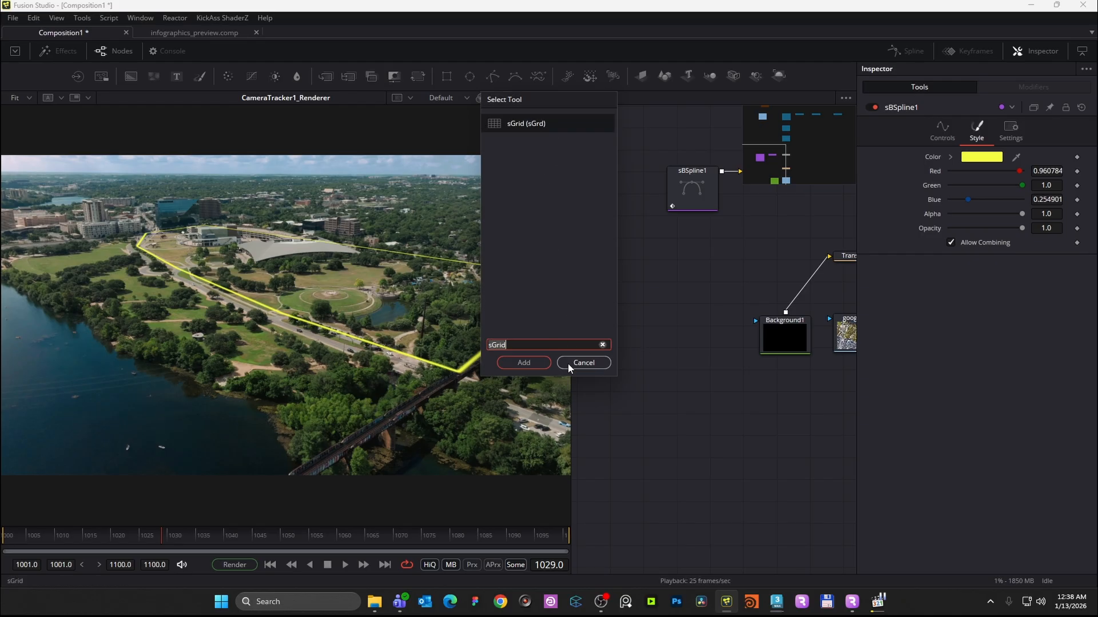
click(523, 362)
drag(651, 355, 677, 313)
key(1)
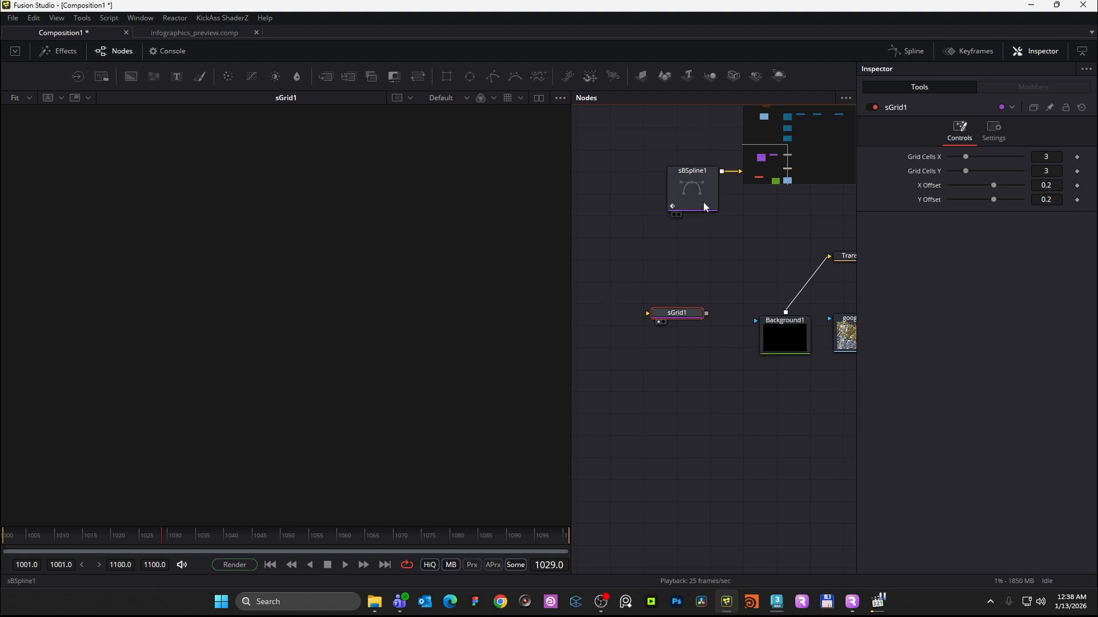
click(599, 327)
key(ctrl+space)
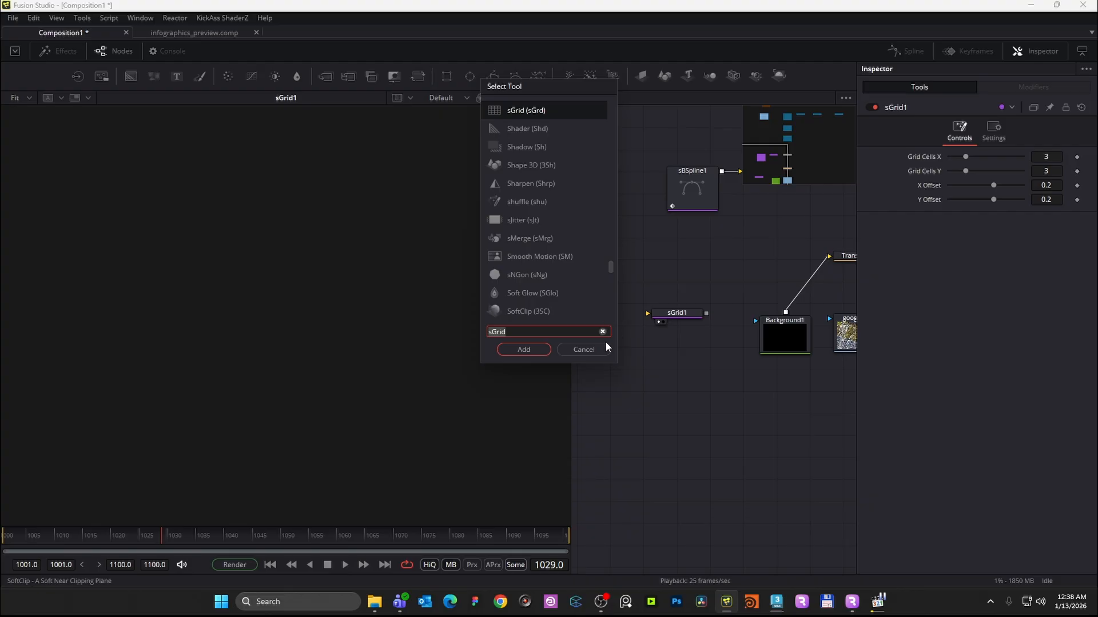
click(603, 332)
text(bs)
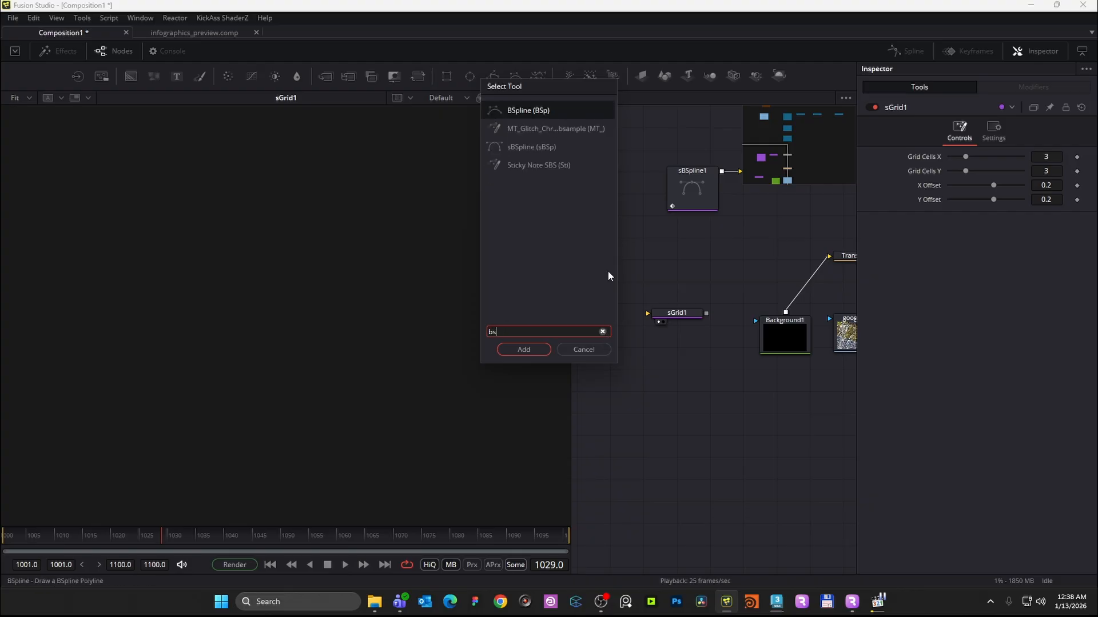
key(Return)
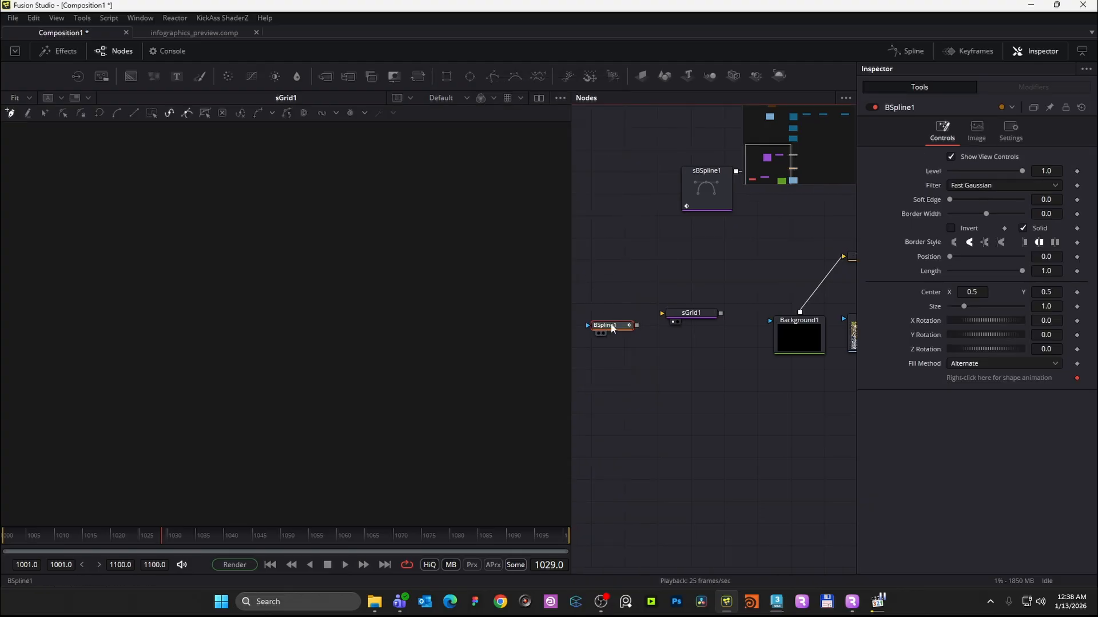
key(1)
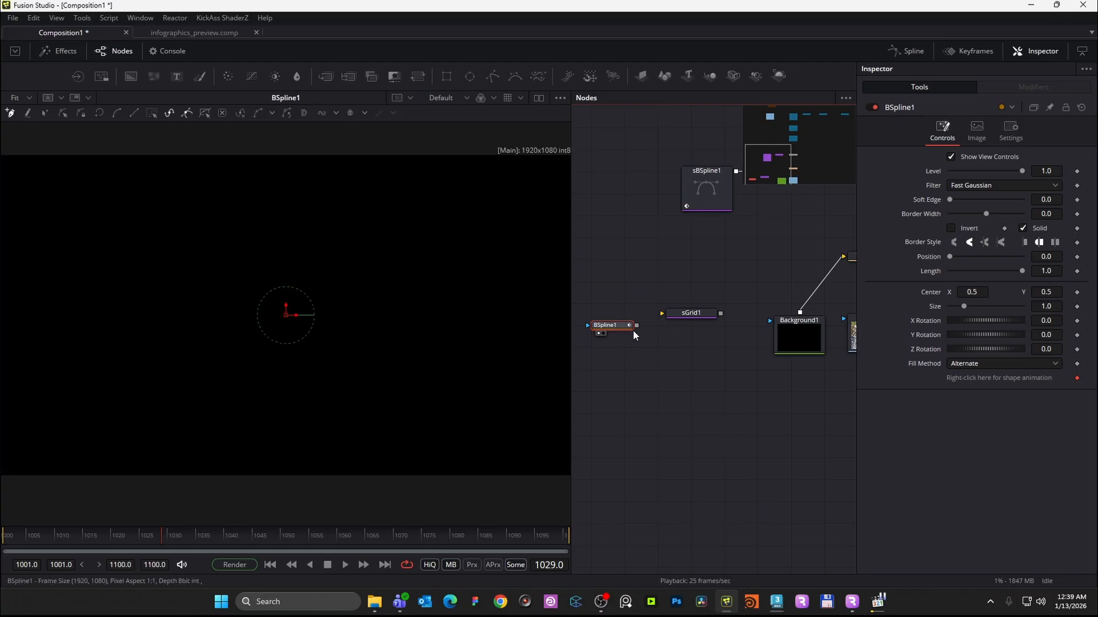
key(Delete)
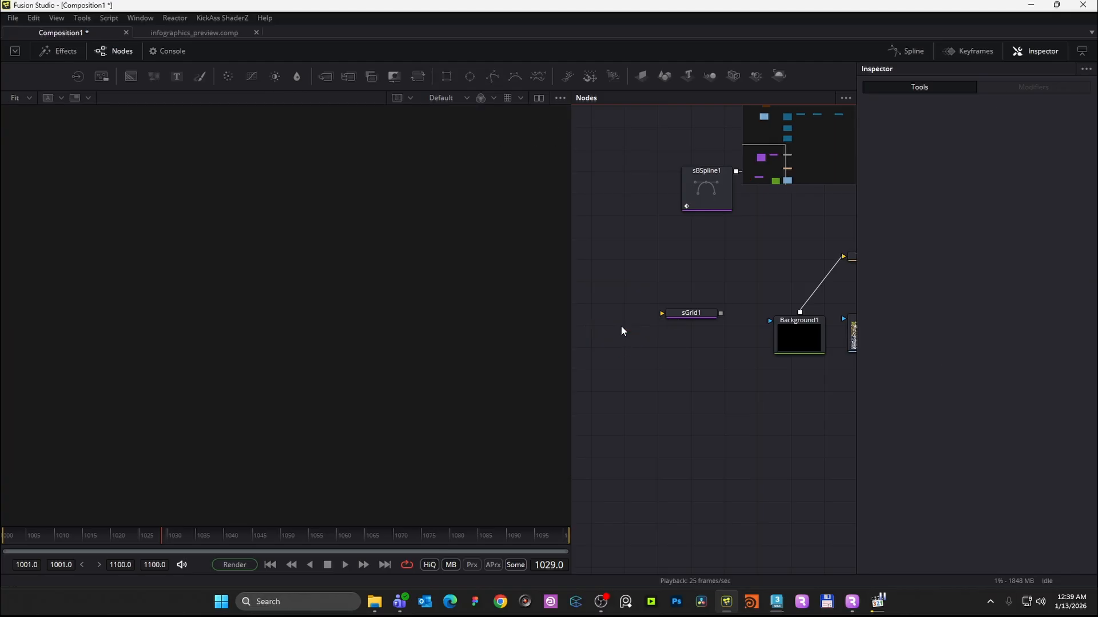
- Add a second sBSpline shape node and place it just before sGrid1 in the node graph
key(shift+space)
text(sb)
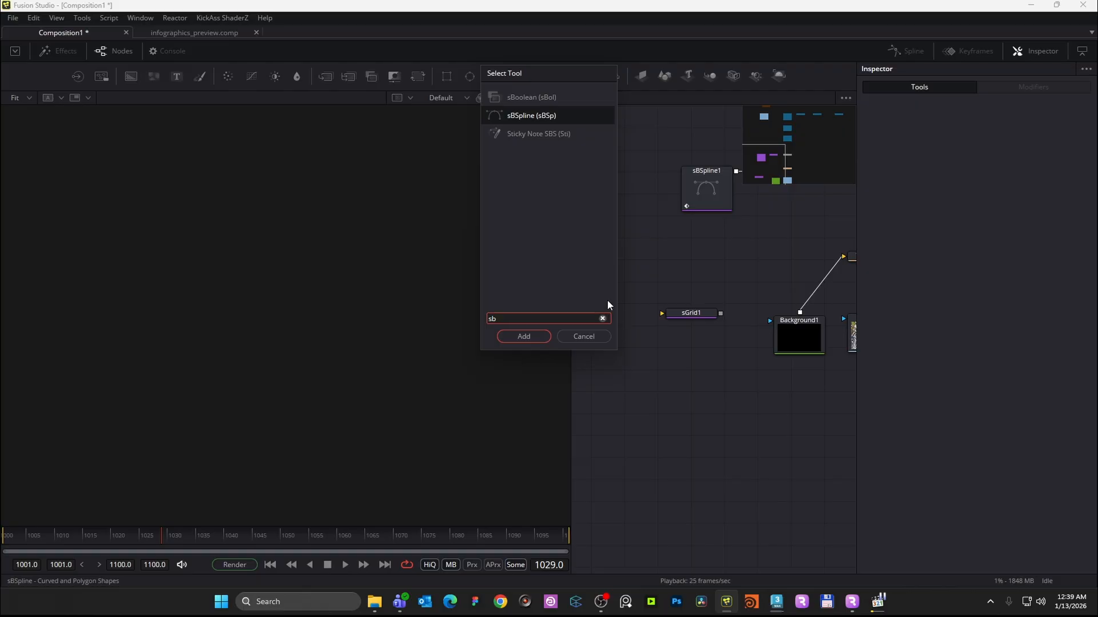
key(Return)
drag(612, 342, 613, 320)
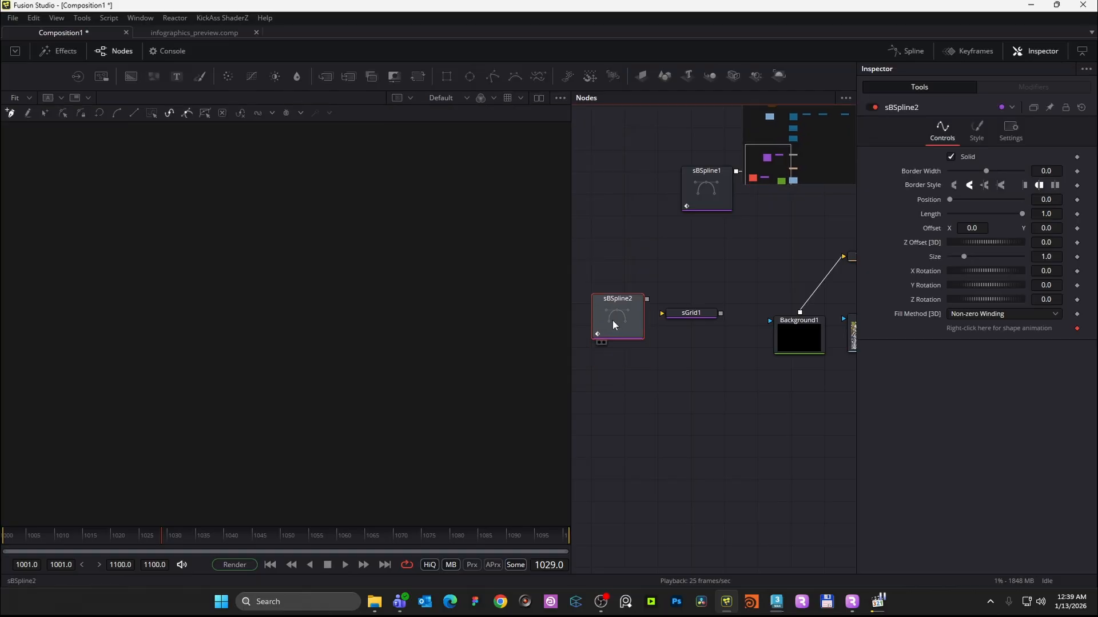
- Show the new sBSpline in the viewer and draw a straight horizontal line across the middle, extending slightly past both frame edges
key(1)
scroll(297, 294, down, 3)
click(188, 302)
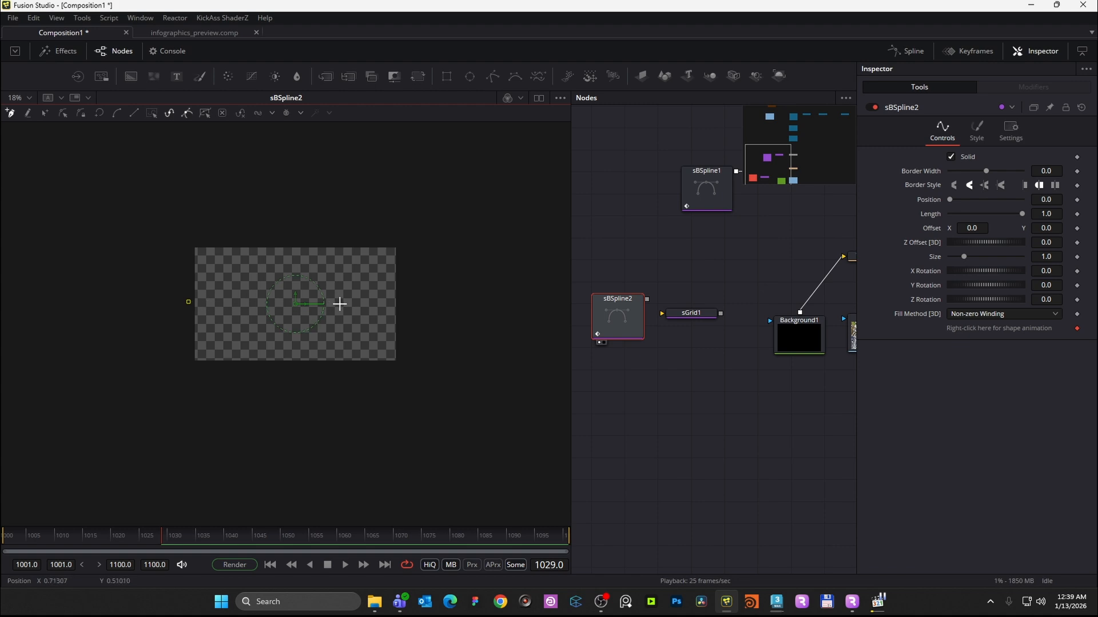
click(404, 302)
- Turn off Solid for the horizontal line spline and set its Border Width to 0.004
click(951, 156)
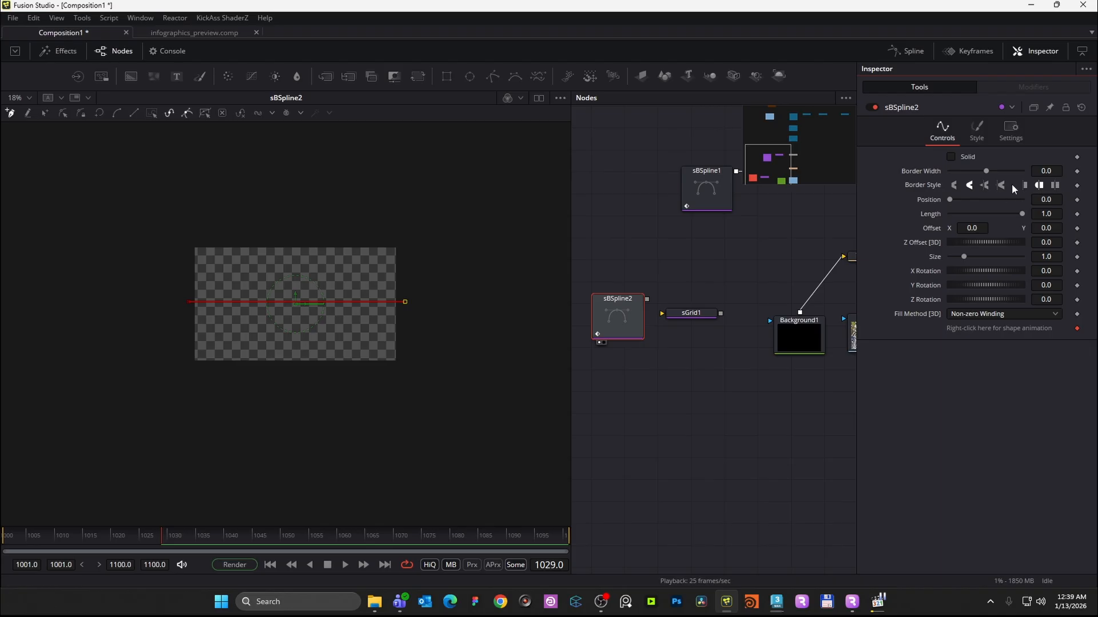
click(1060, 171)
text(0.0008)
click(991, 159)
click(951, 156)
scroll(342, 305, up, 8)
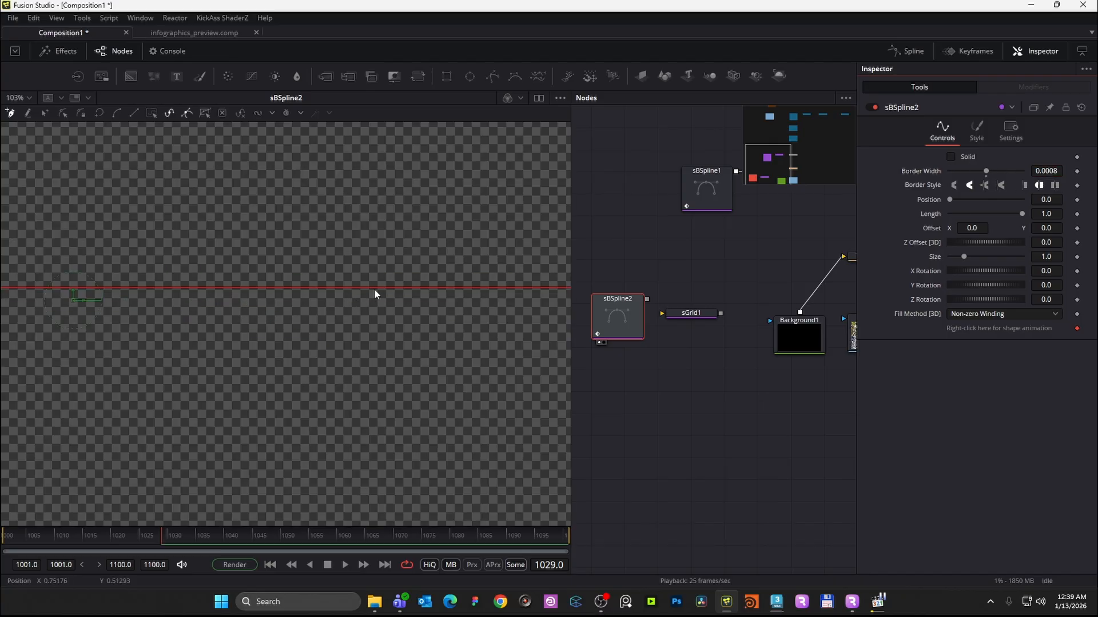
mouse_move(1046, 171)
mouse_down()
mouse_move(1064, 171)
mouse_move(1063, 183)
mouse_up()
scroll(440, 267, down, 5)
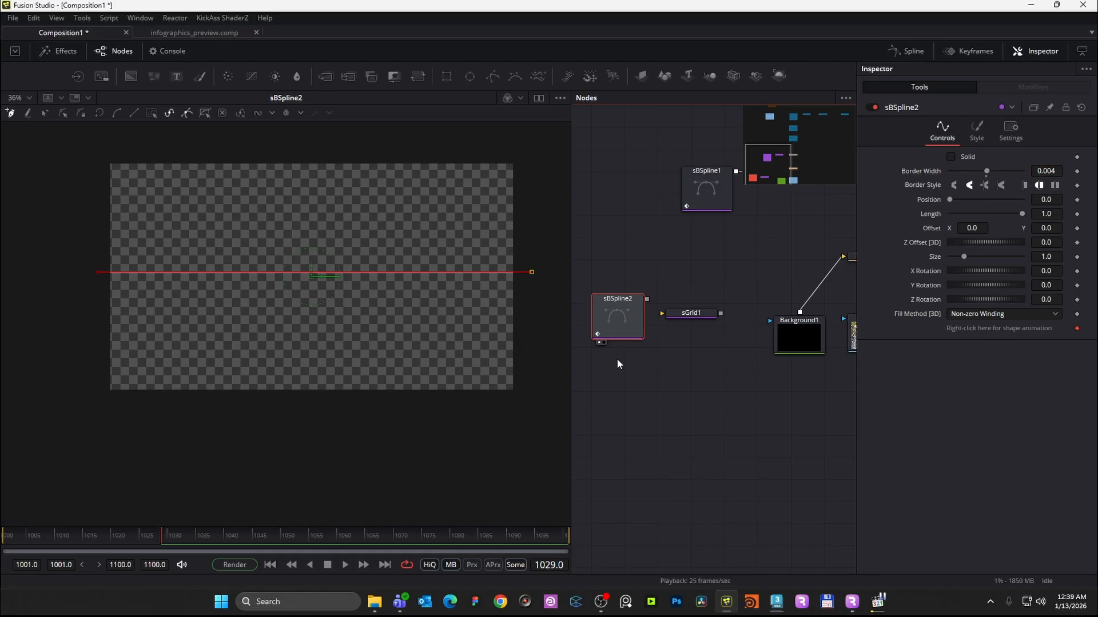
click(616, 379)
key(ctrl+v)
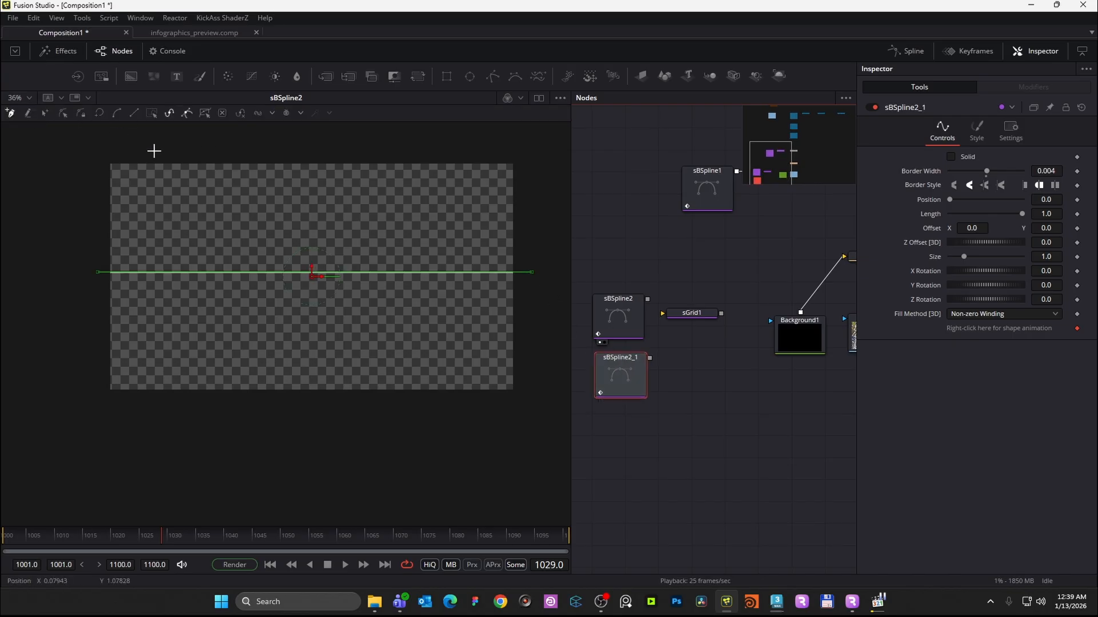
click(622, 372)
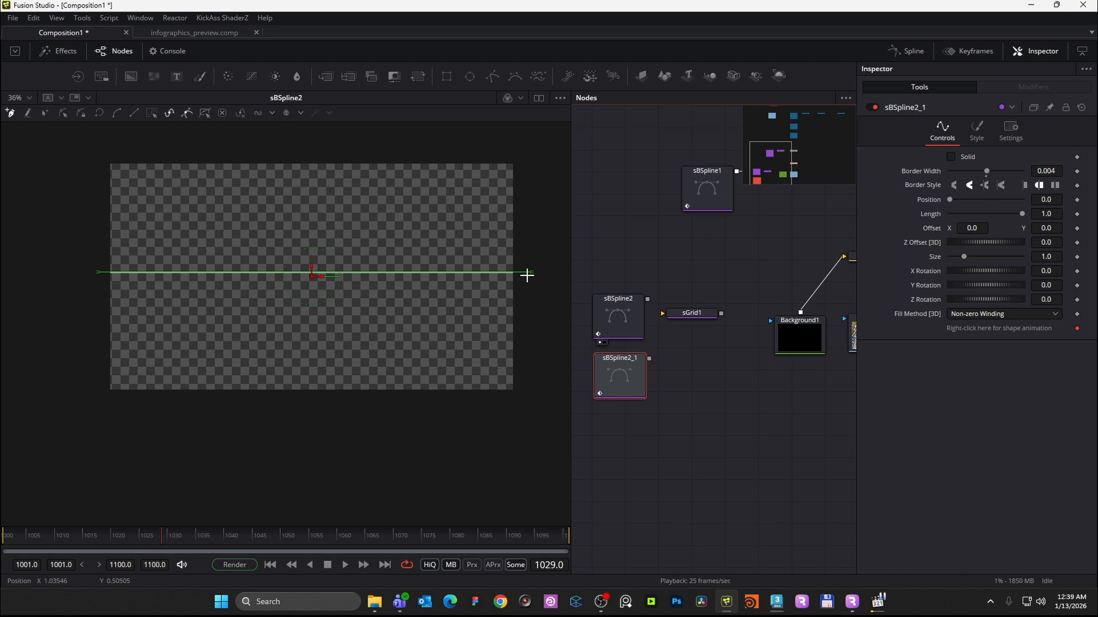
key(Delete)
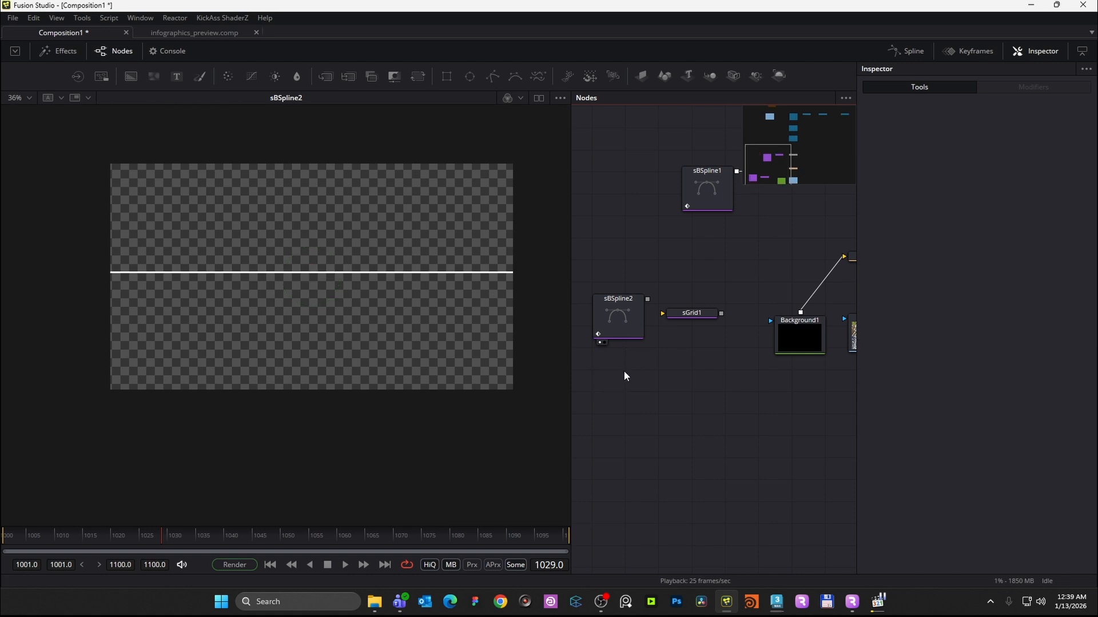
- Add a new sBSpline node below sBSpline2 and show it in the viewer
key(shift+space)
text(sb)
key(BackSpace)
key(BackSpace)
text(bsp)
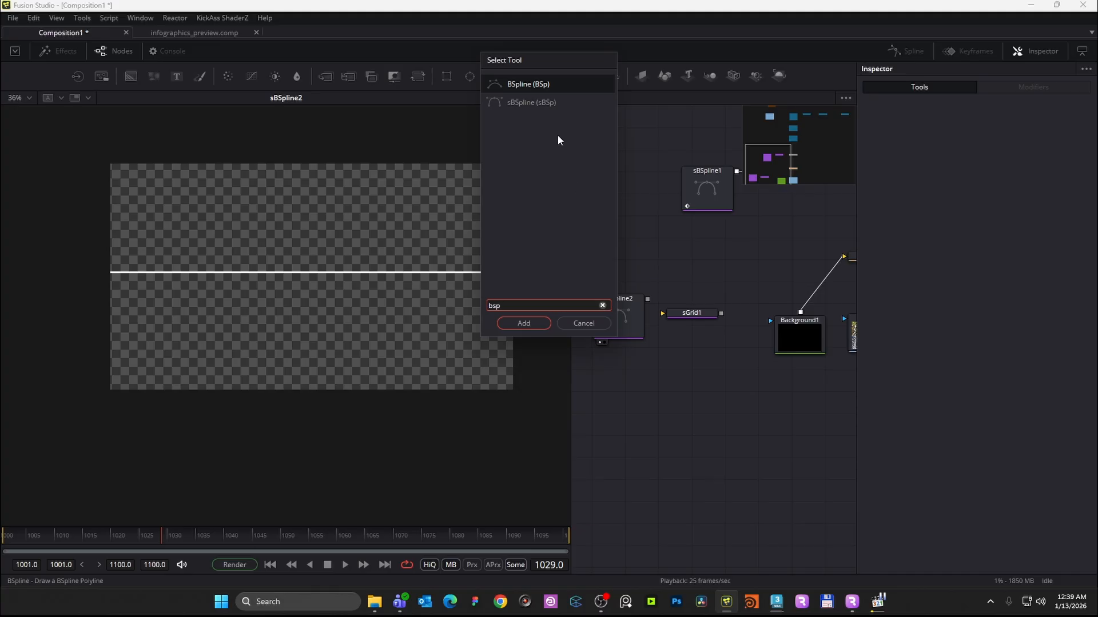
click(544, 104)
key(Return)
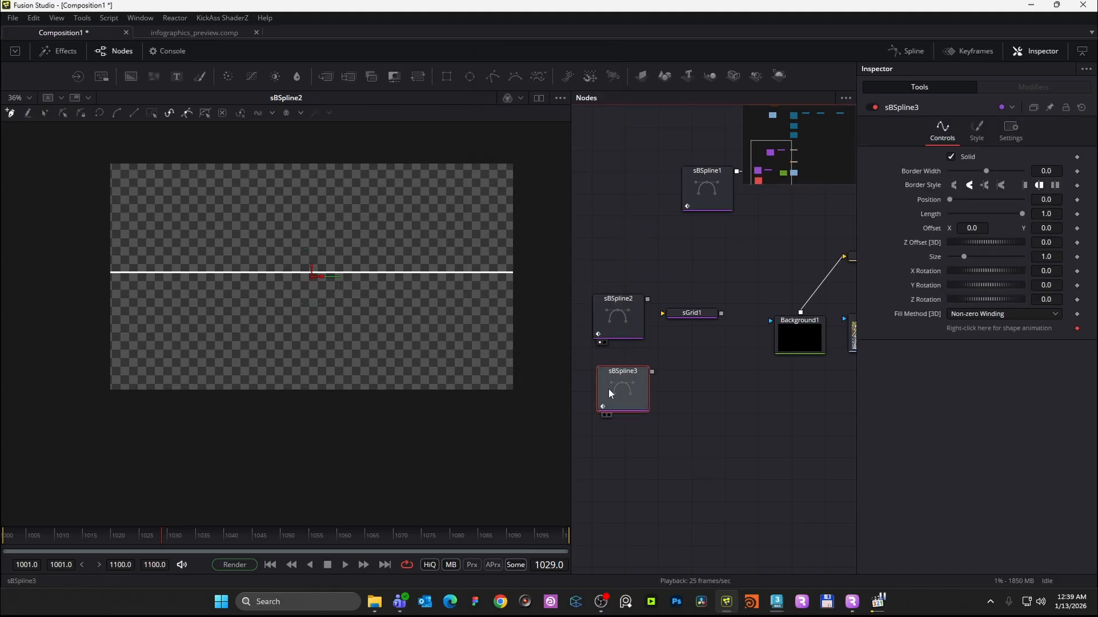
key(1)
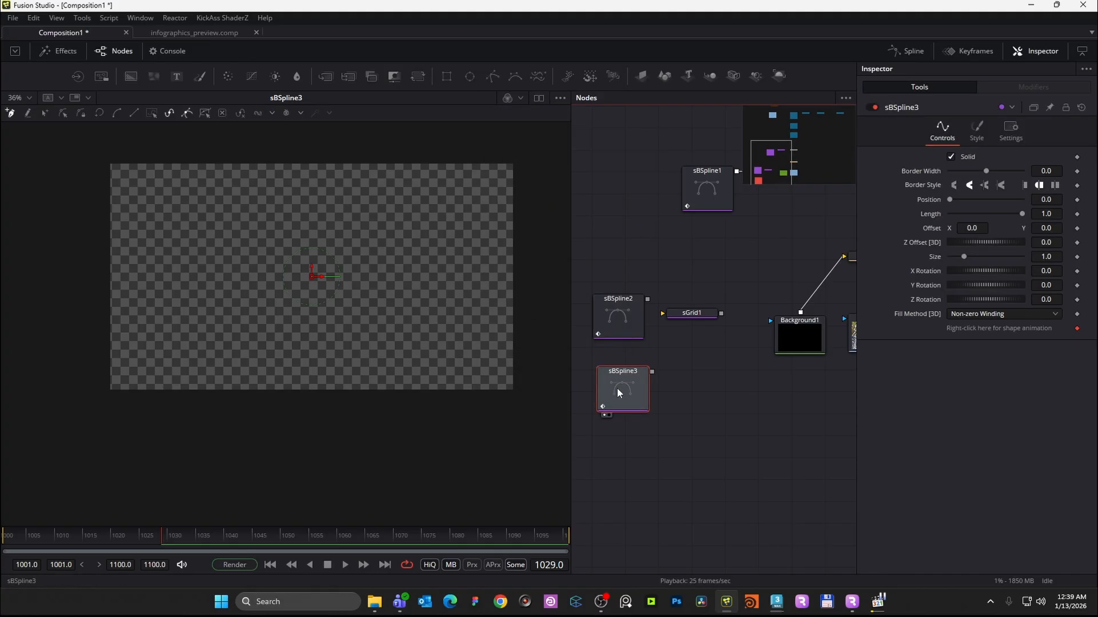
- Draw a straight vertical line through the middle with sBSpline3, extending past both frame edges, and tidy its node under sBSpline2
click(636, 317)
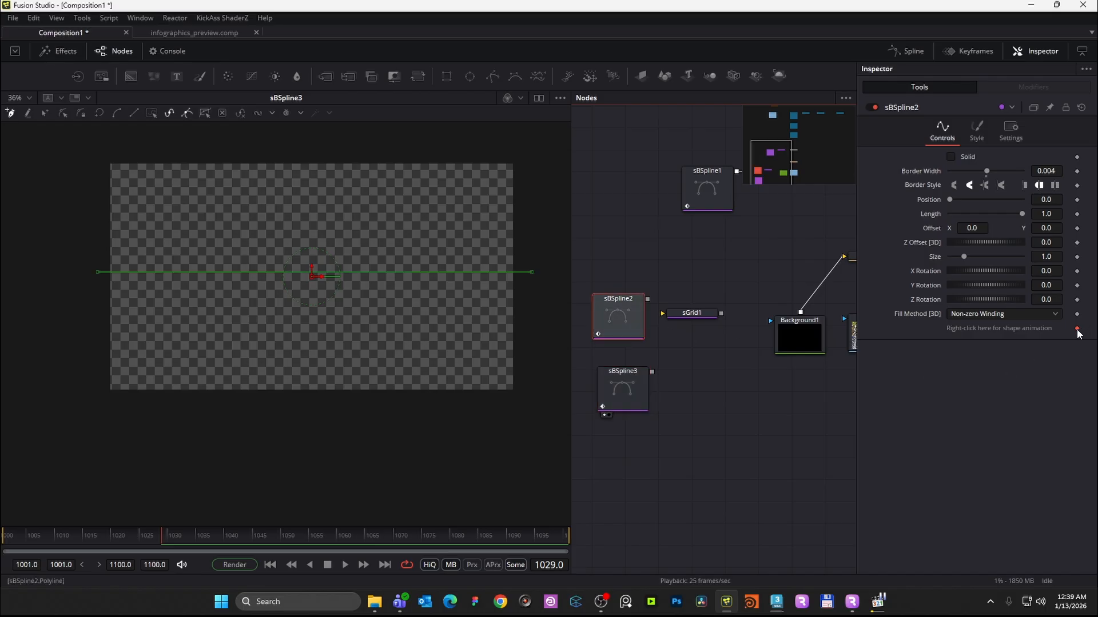
click(635, 384)
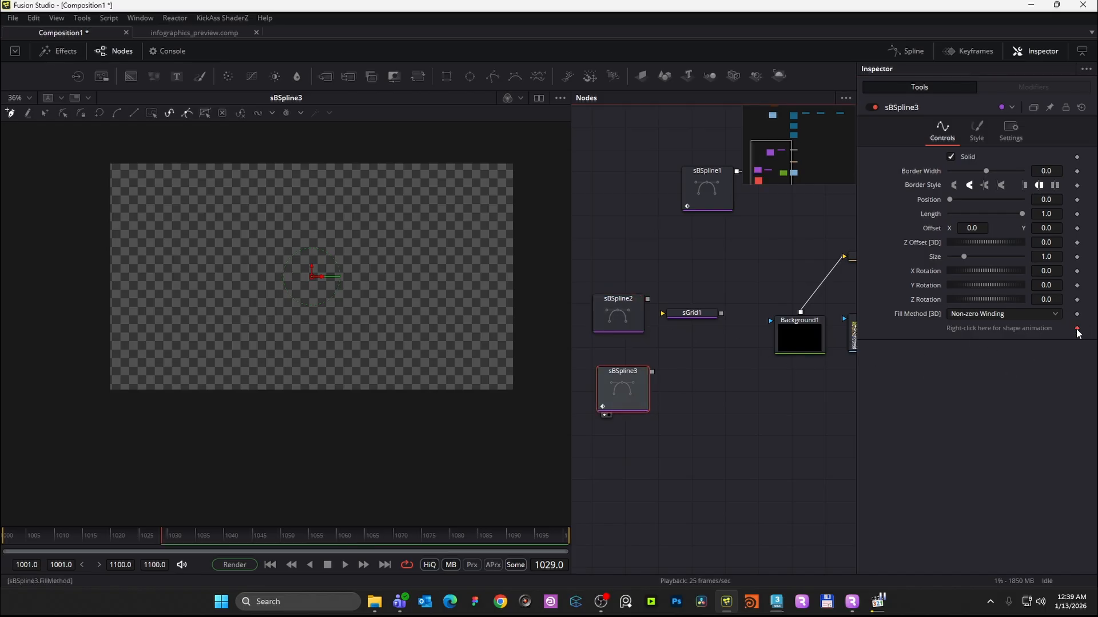
drag(630, 392, 627, 382)
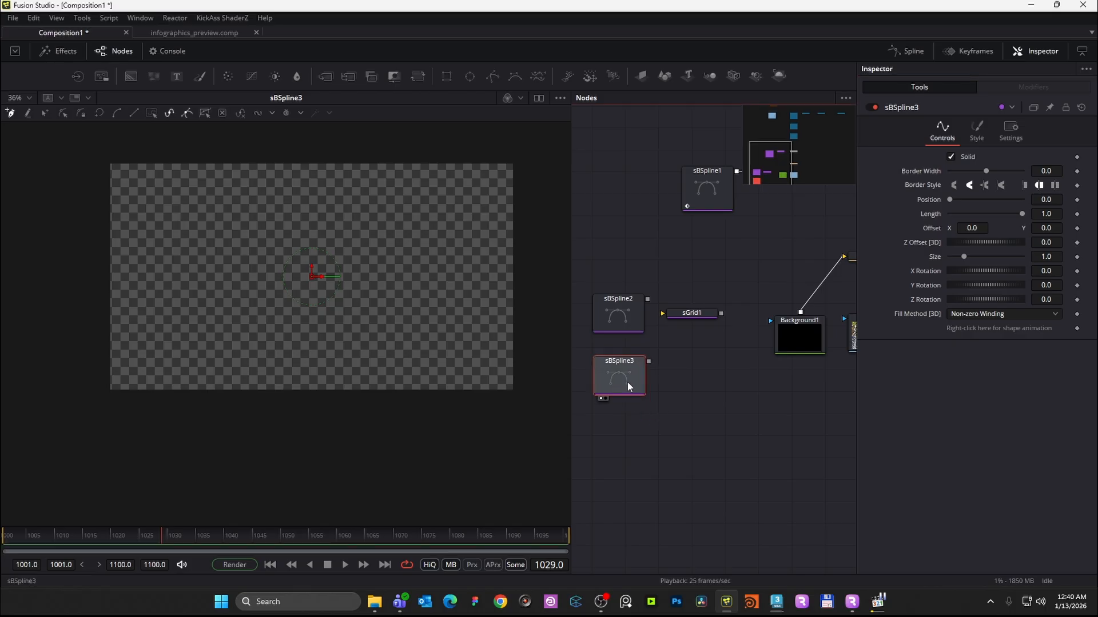
click(307, 156)
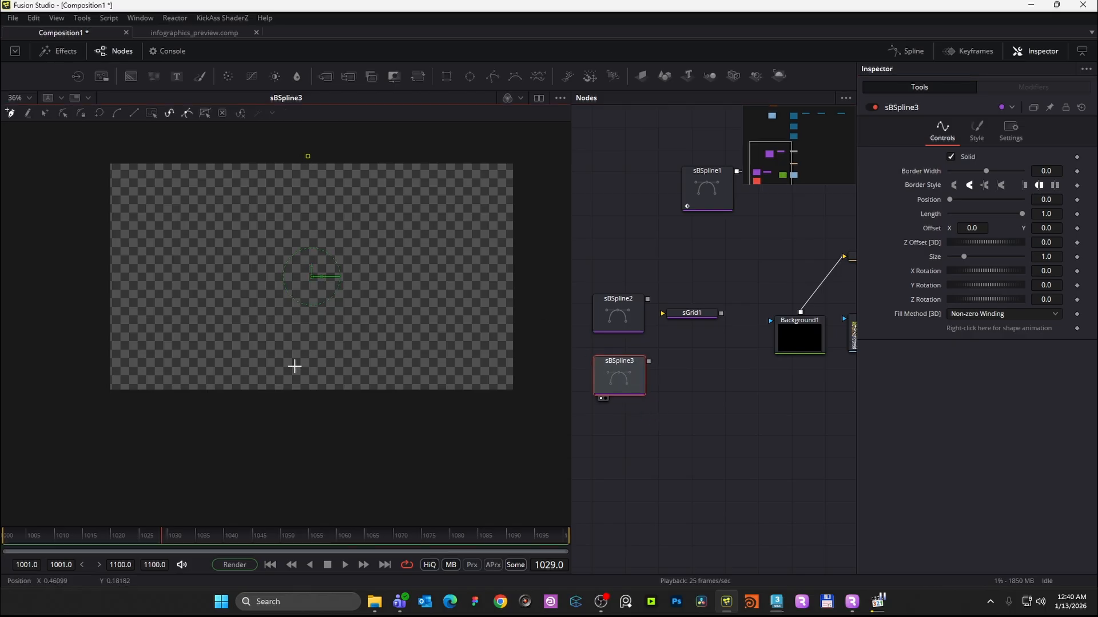
click(307, 413)
drag(680, 314, 710, 296)
drag(632, 361, 633, 353)
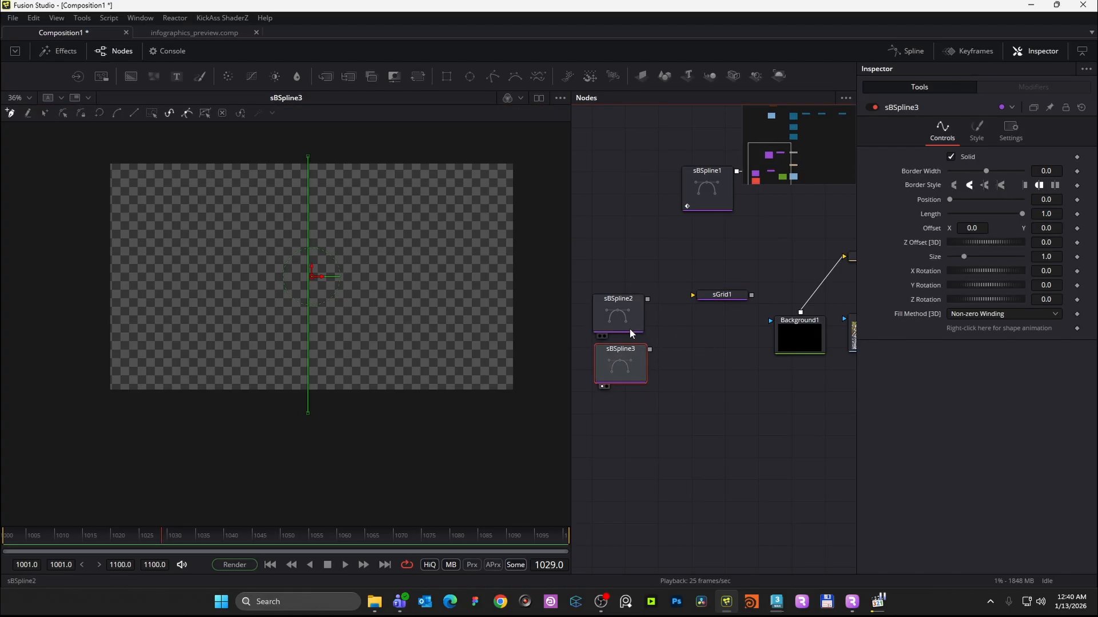
- Add an sMerge node, combine sBSpline2 and sBSpline3 in it, feed it into sGrid1 and show the merge in the viewer
click(694, 351)
key(shift+space)
text(s)
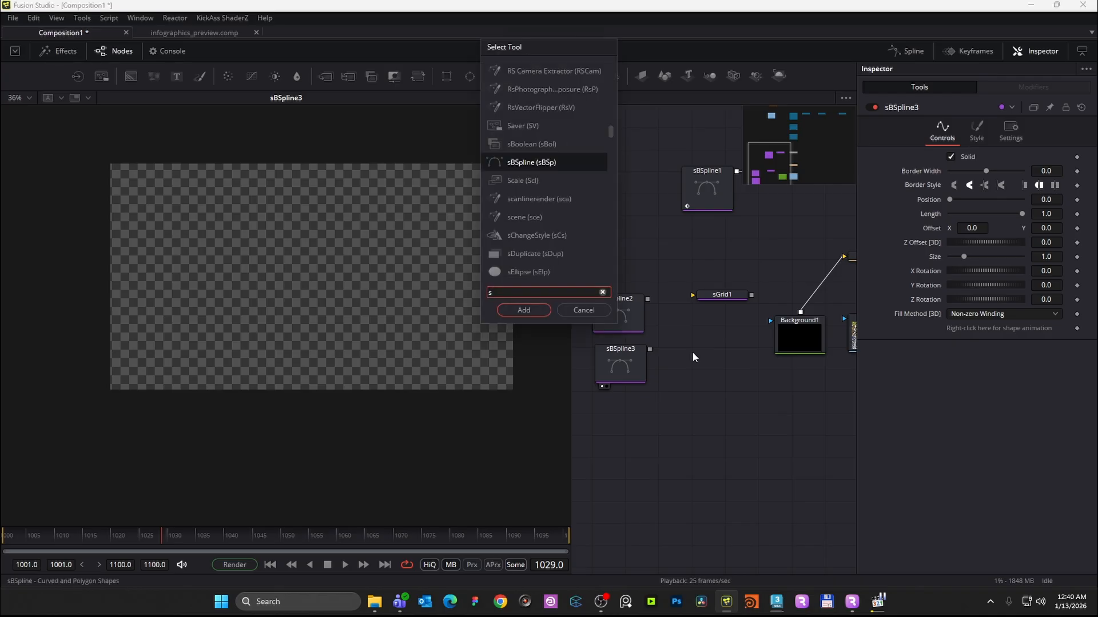
text(mer)
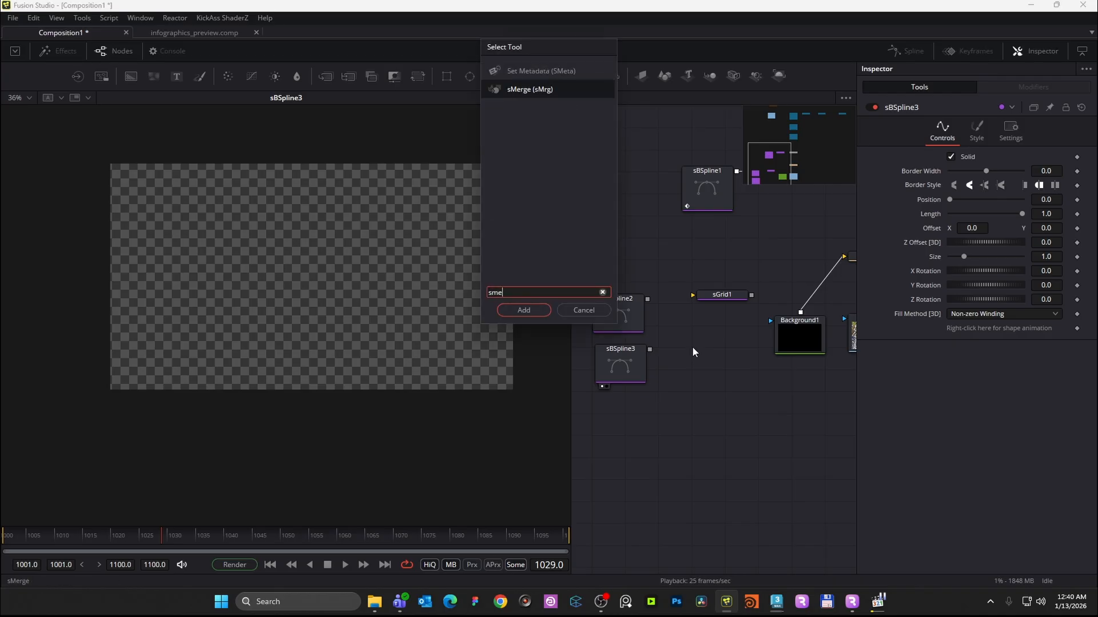
click(524, 310)
drag(650, 350, 680, 352)
drag(647, 299, 718, 302)
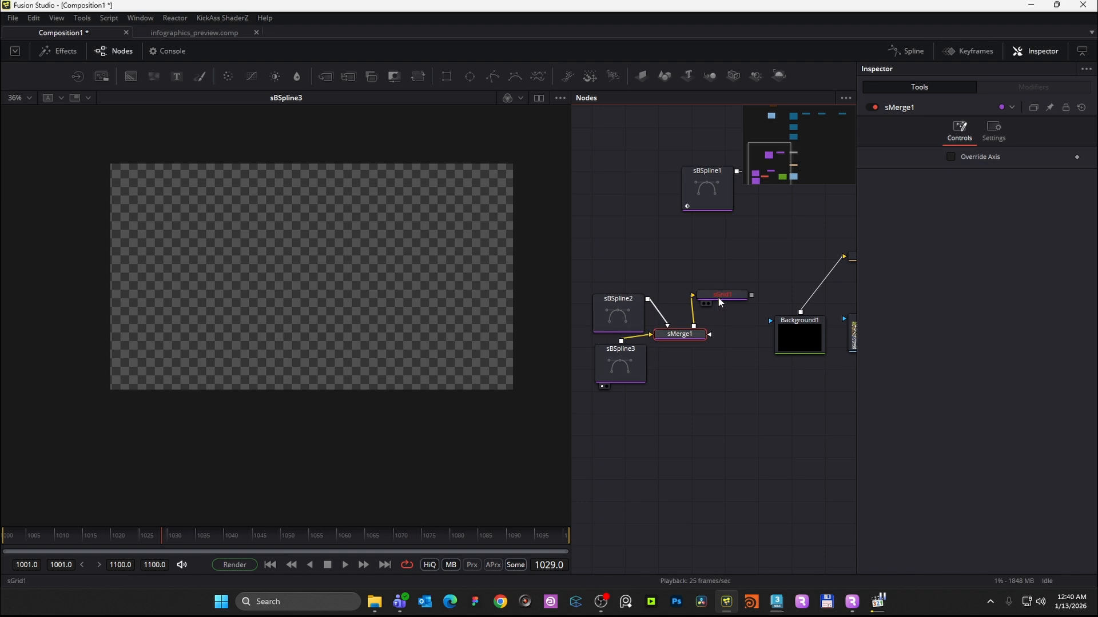
key(1)
drag(627, 308, 618, 290)
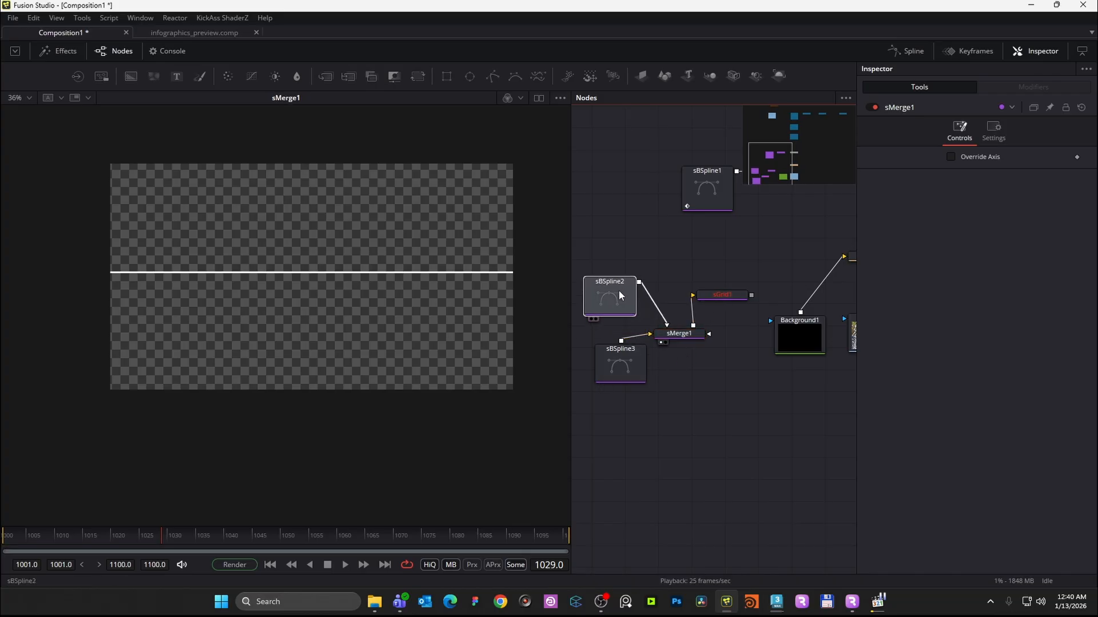
click(680, 337)
- Turn off Solid for the vertical line spline and set its Border Width to 0.004, matching sBSpline2
click(631, 304)
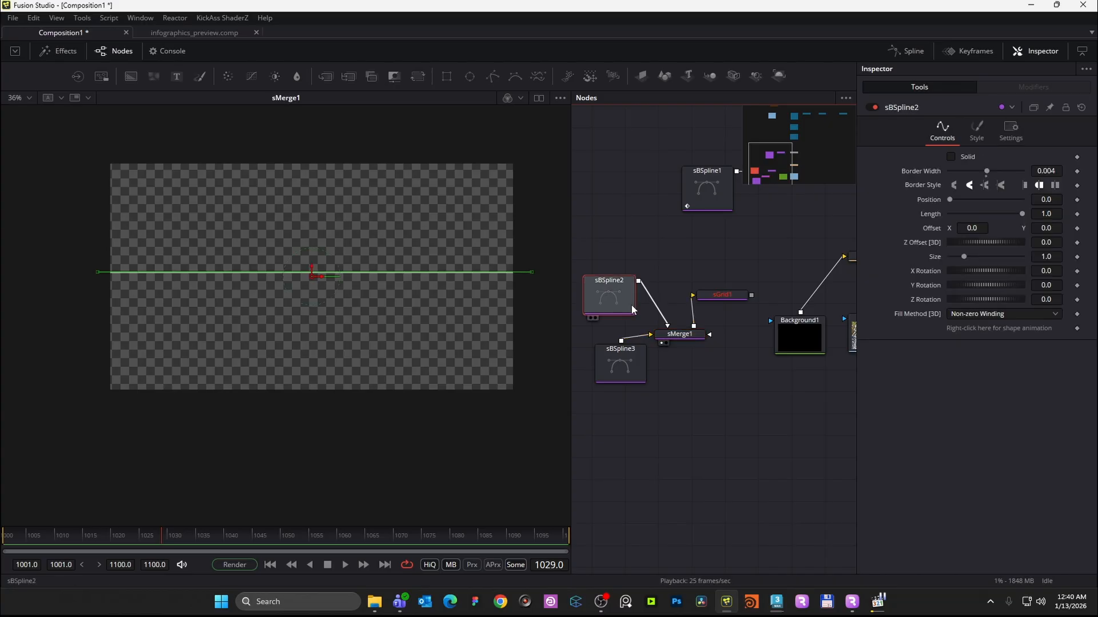
click(632, 359)
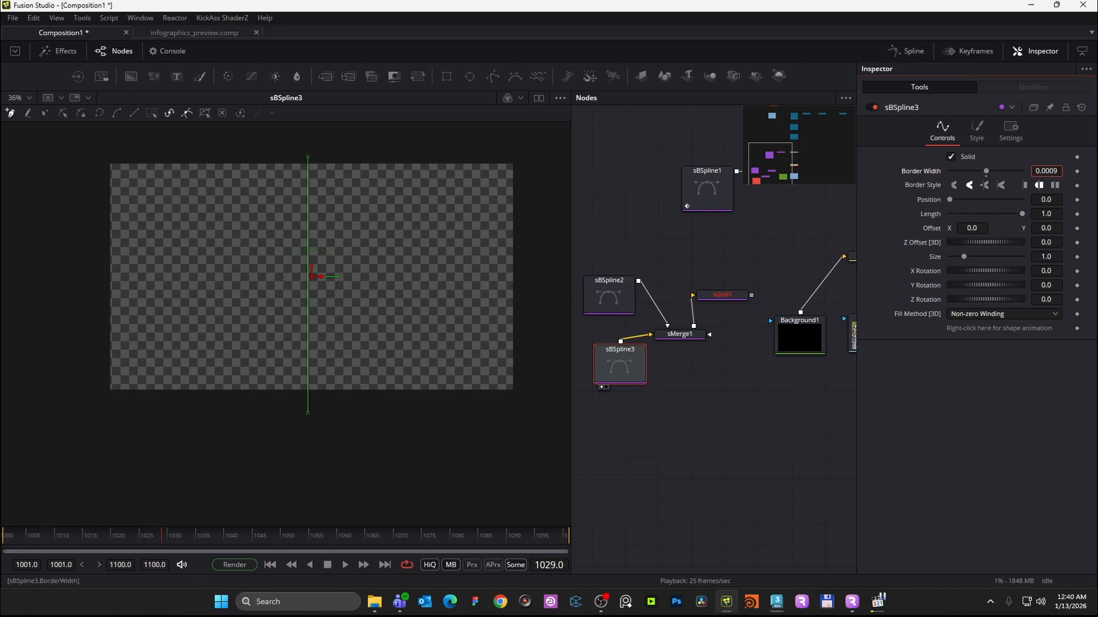
click(950, 157)
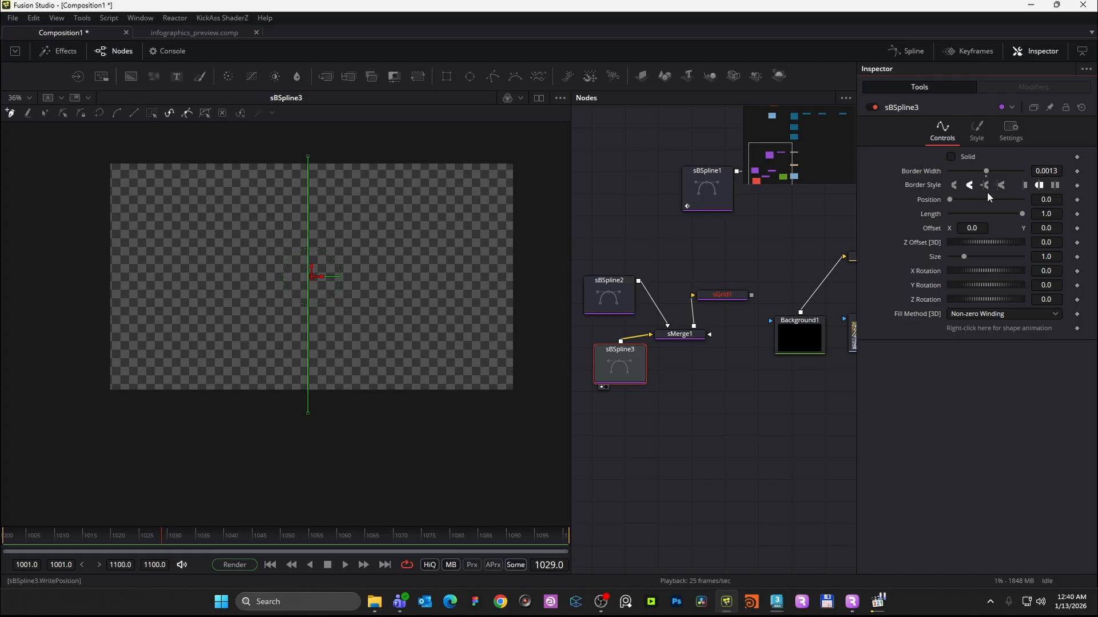
click(612, 290)
click(1048, 170)
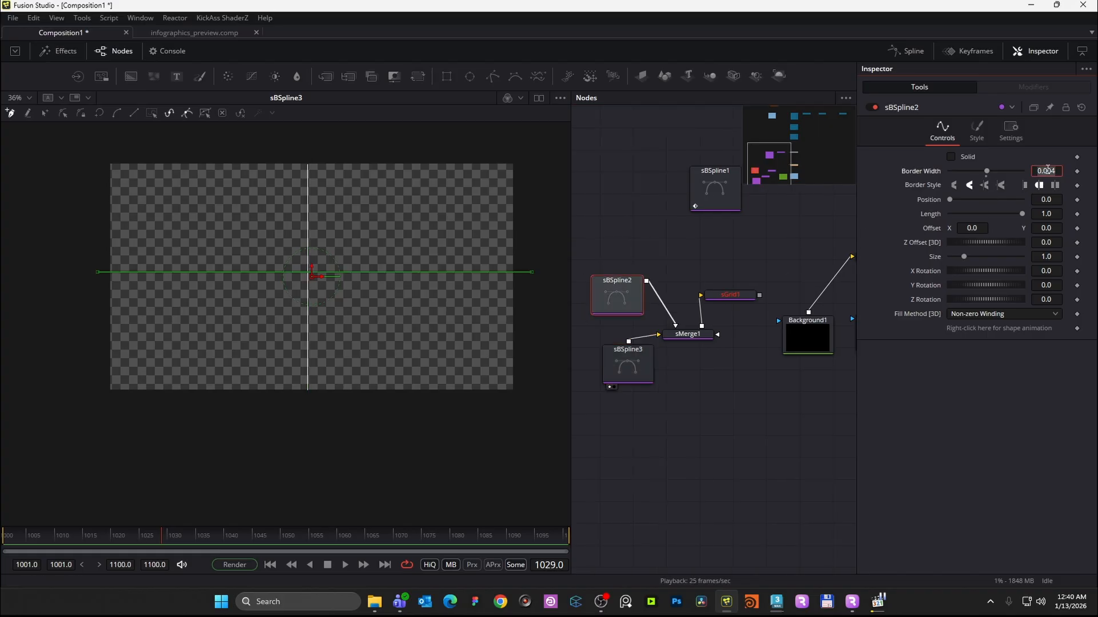
click(646, 358)
double_click(1051, 170)
text(0.004)
key(Tab)
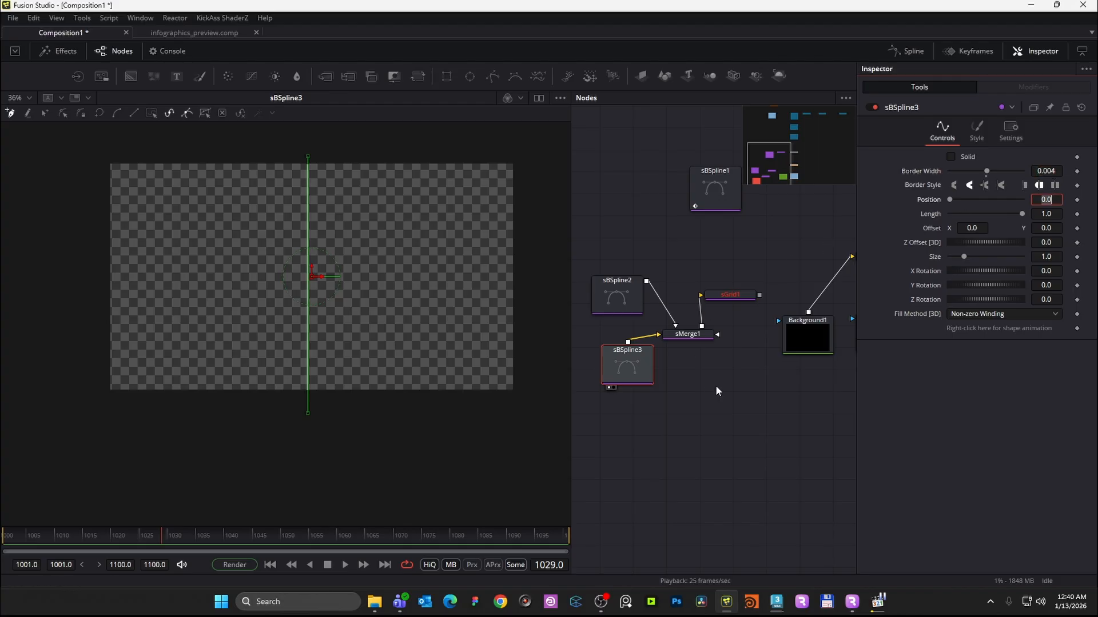
- Check the crossed lines from sMerge1 in the viewer and switch the viewer to sGrid1
click(680, 335)
key(1)
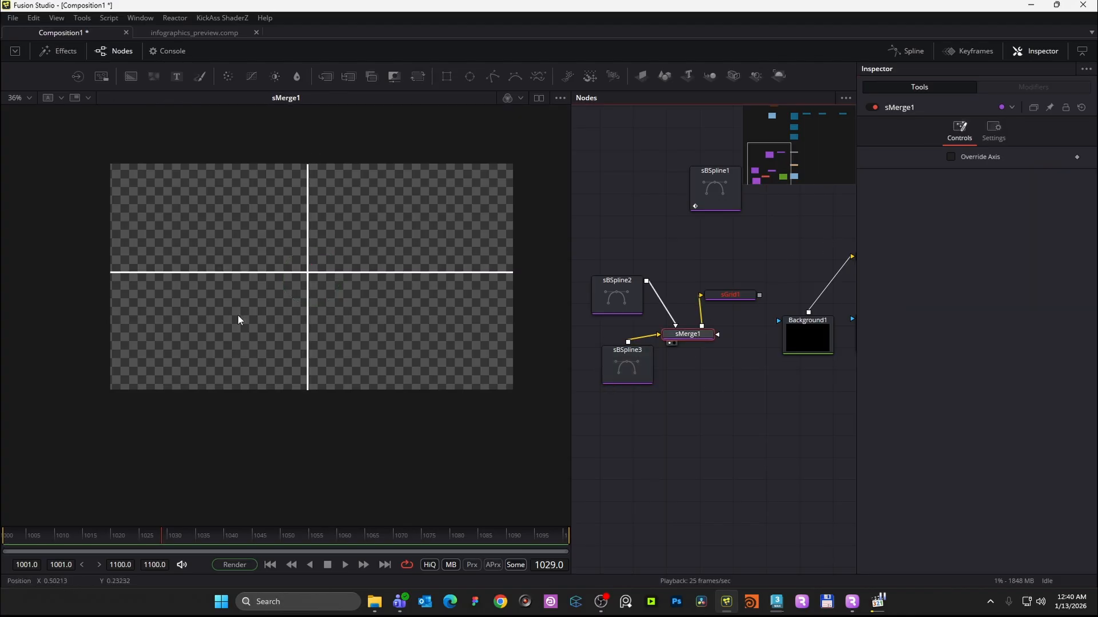
click(726, 296)
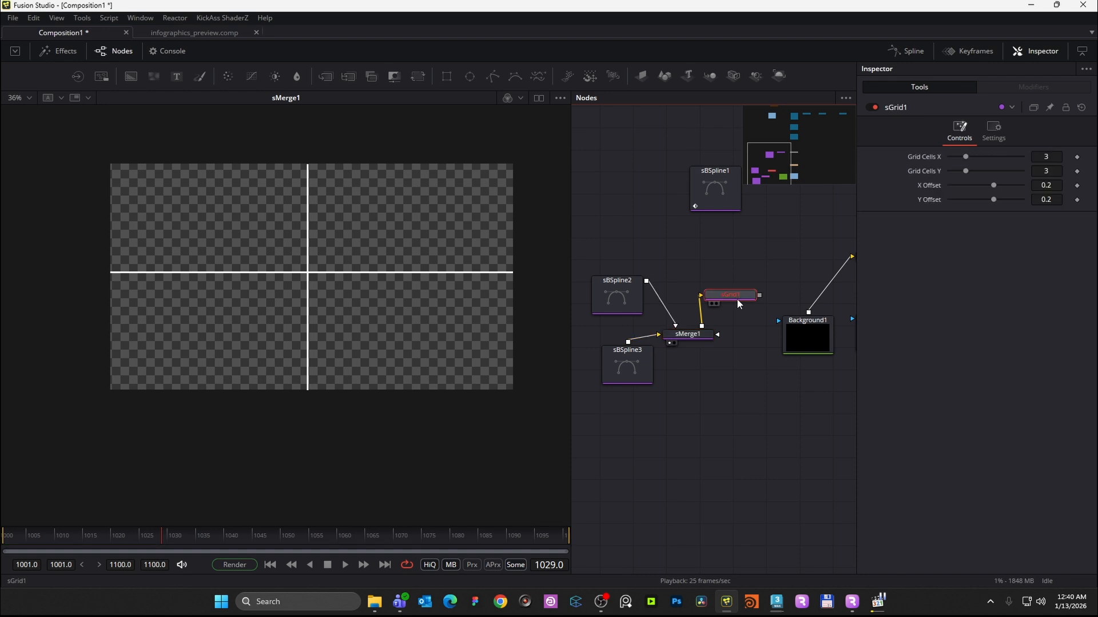
key(1)
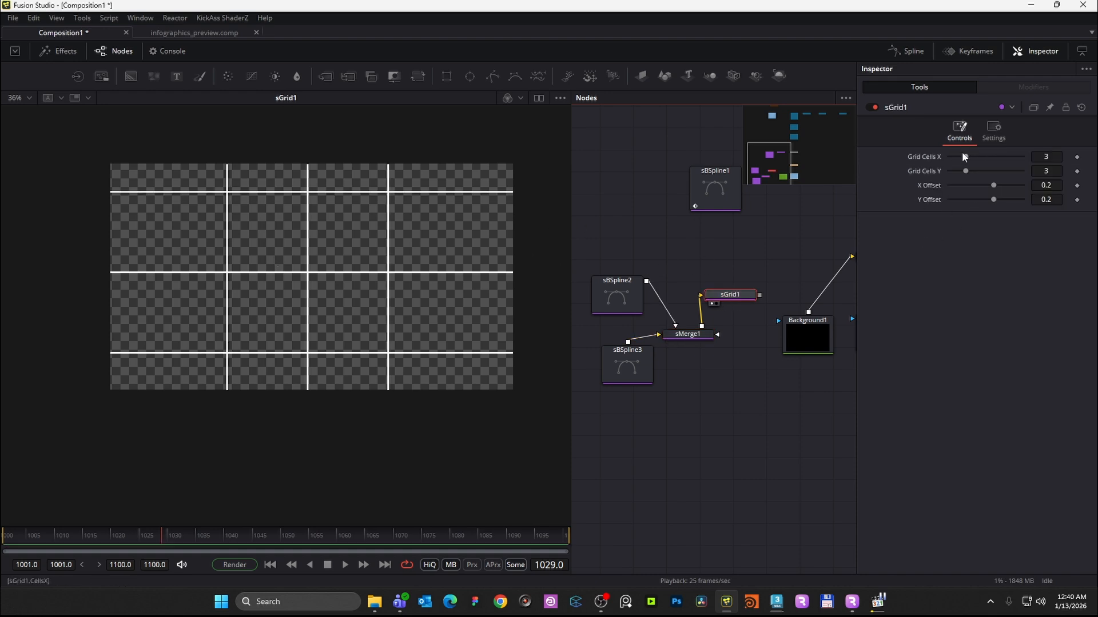
- Set sGrid1 to 10 by 10 grid cells with an X Offset of 0.03 and a Y Offset of 0.027
drag(963, 155, 1040, 166)
drag(961, 172, 973, 171)
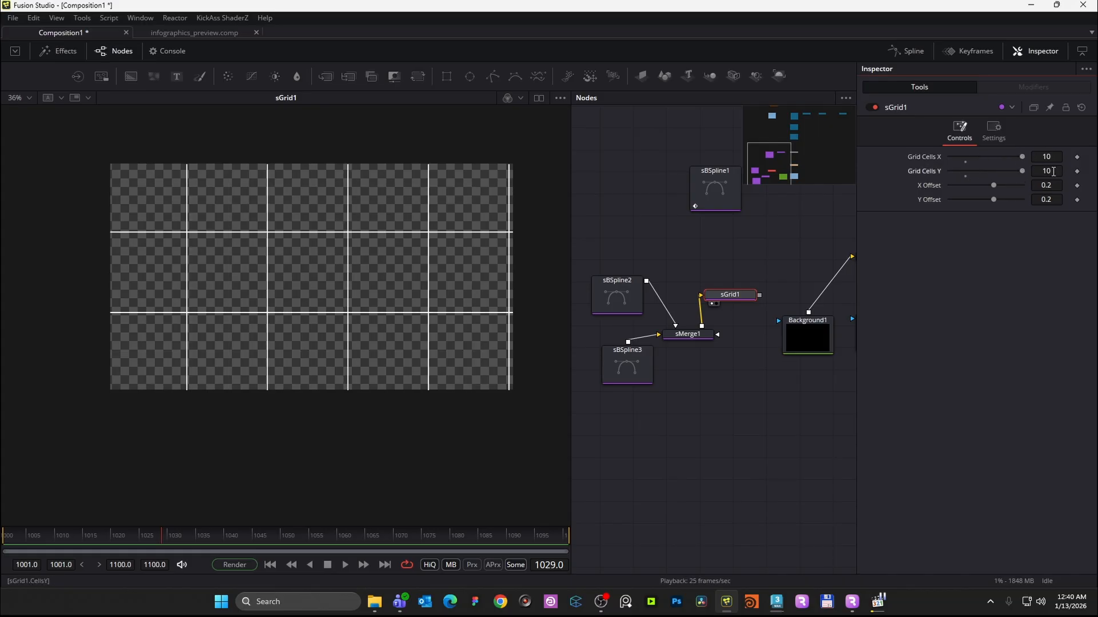
drag(995, 185, 1022, 179)
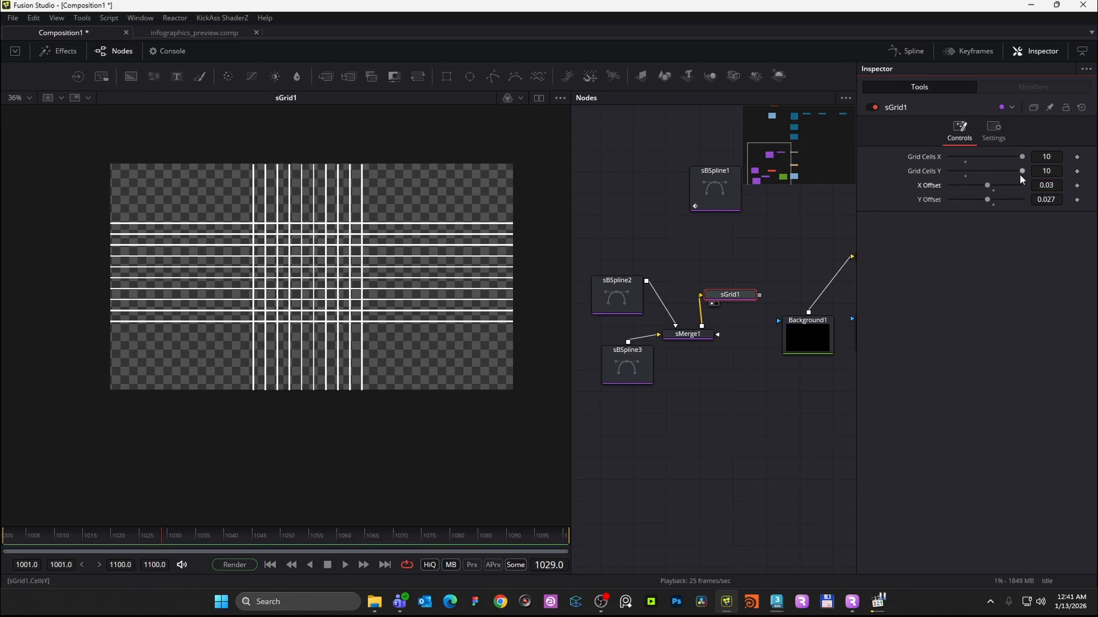
- Set sGrid1's Grid Cells X to 20 and Grid Cells Y to 15
text(20)
click(1051, 171)
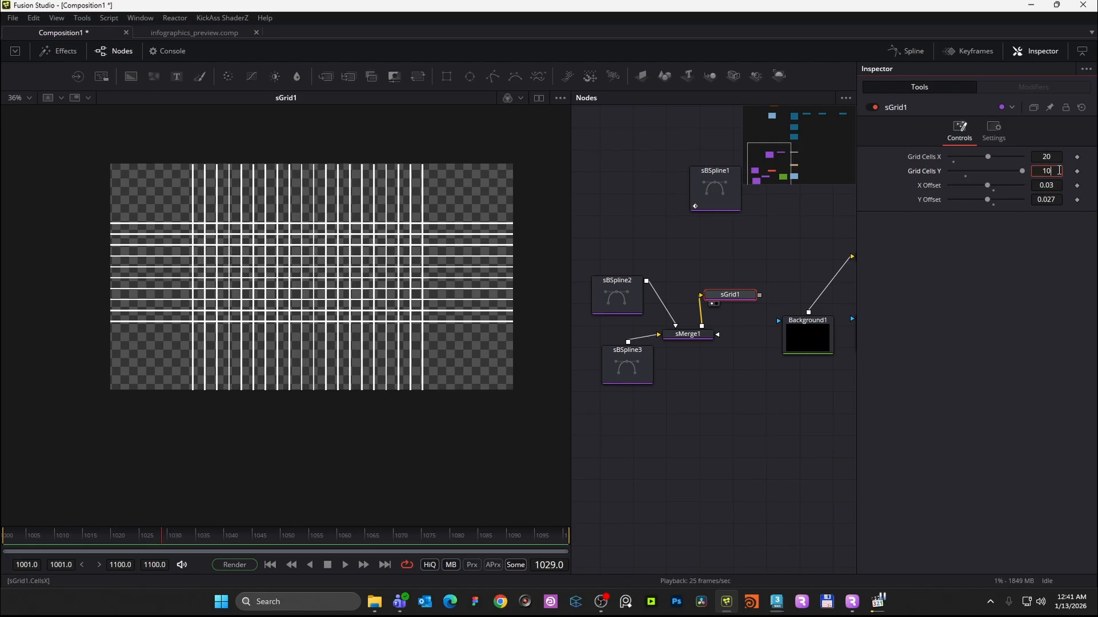
text(15)
key(Tab)
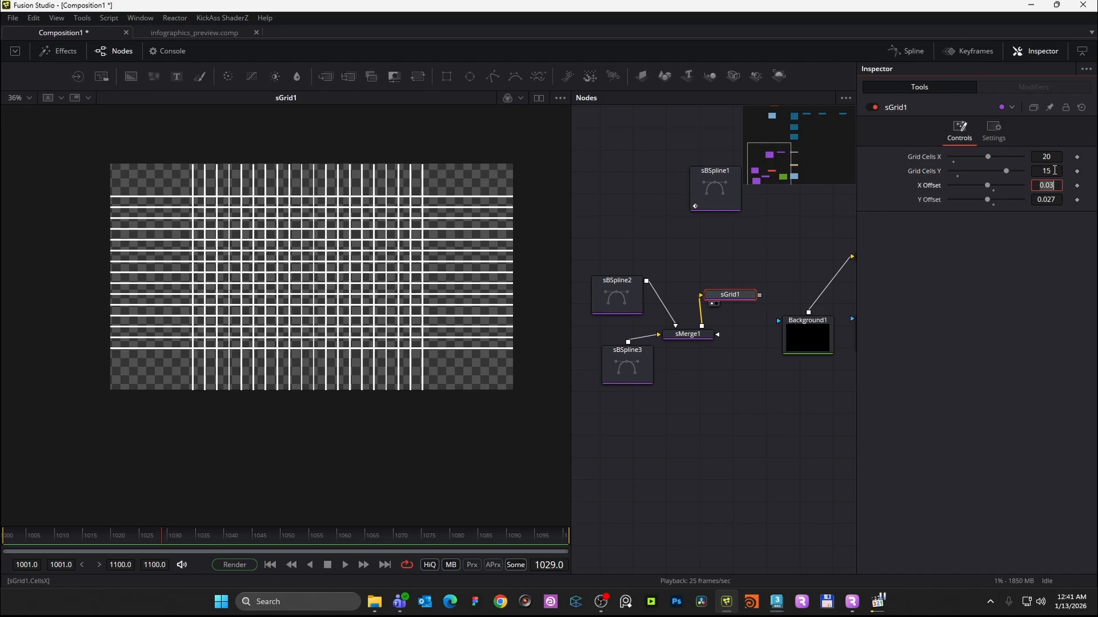
- Raise sGrid1's Grid Cells X to 40 and Grid Cells Y to 30 to fill the frame
click(1050, 157)
text(40)
click(1053, 171)
text(30)
key(Tab)
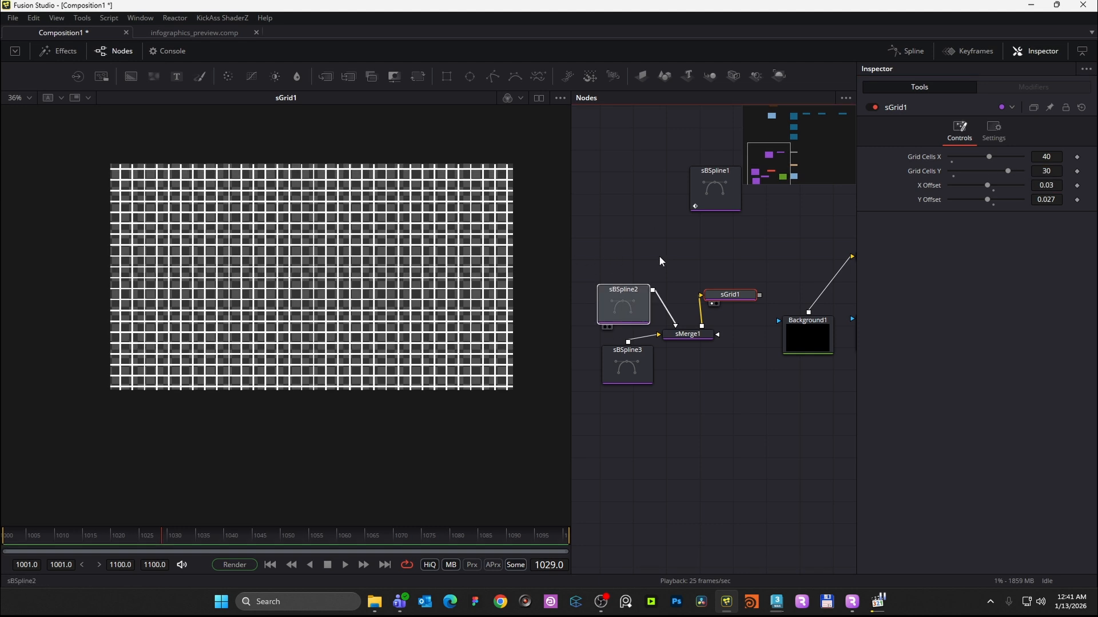
- Colour the horizontal line spline sBSpline2 with the saved custom yellow
drag(625, 300, 632, 311)
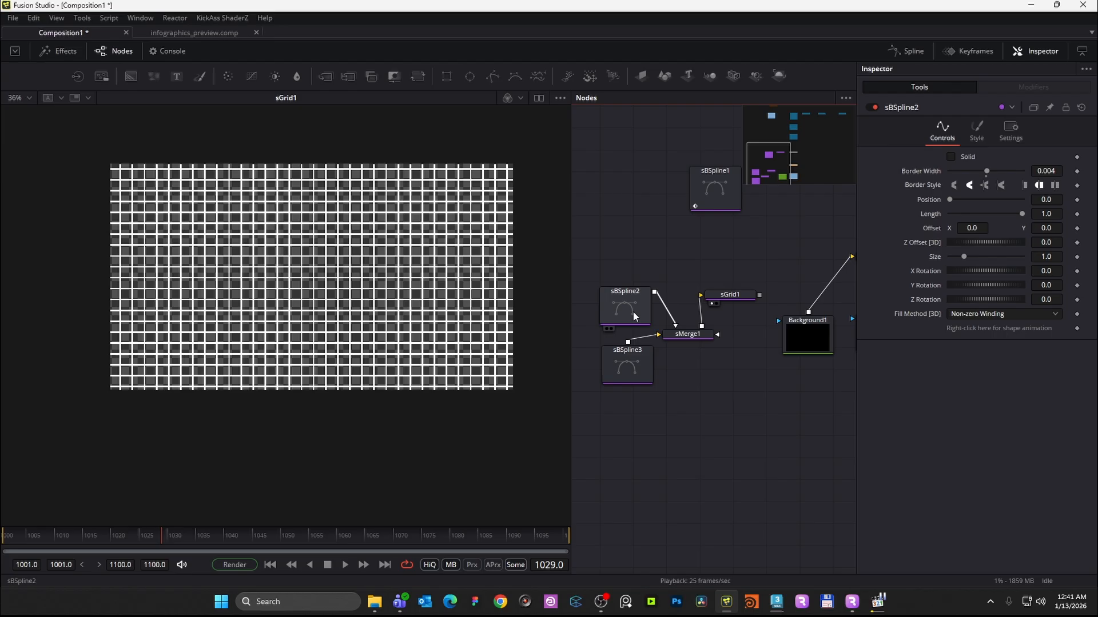
click(977, 133)
click(980, 161)
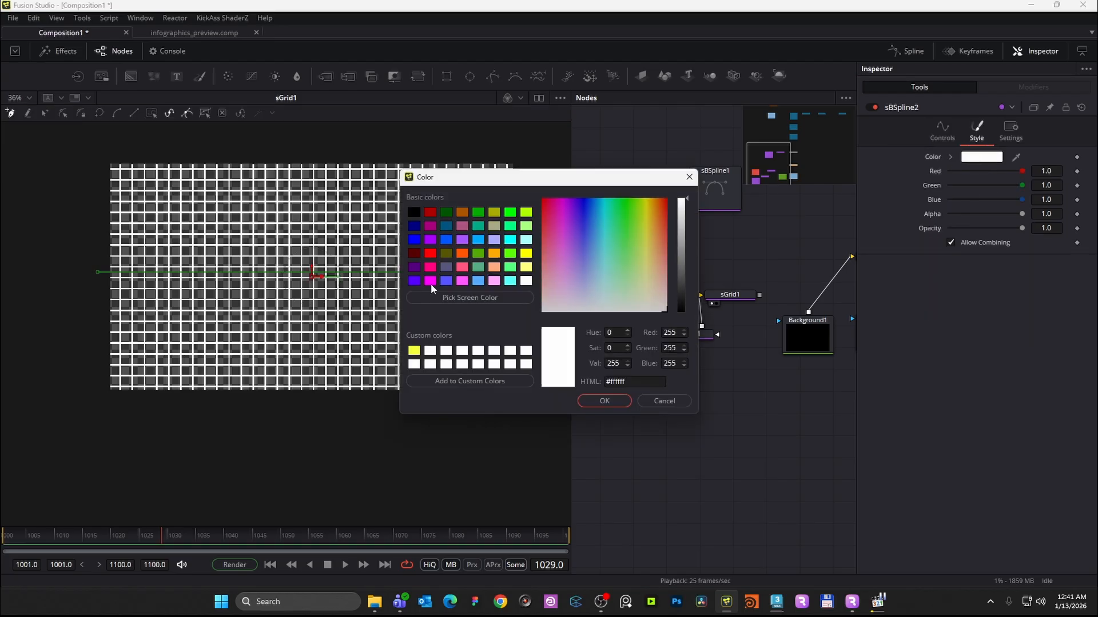
click(414, 350)
click(604, 401)
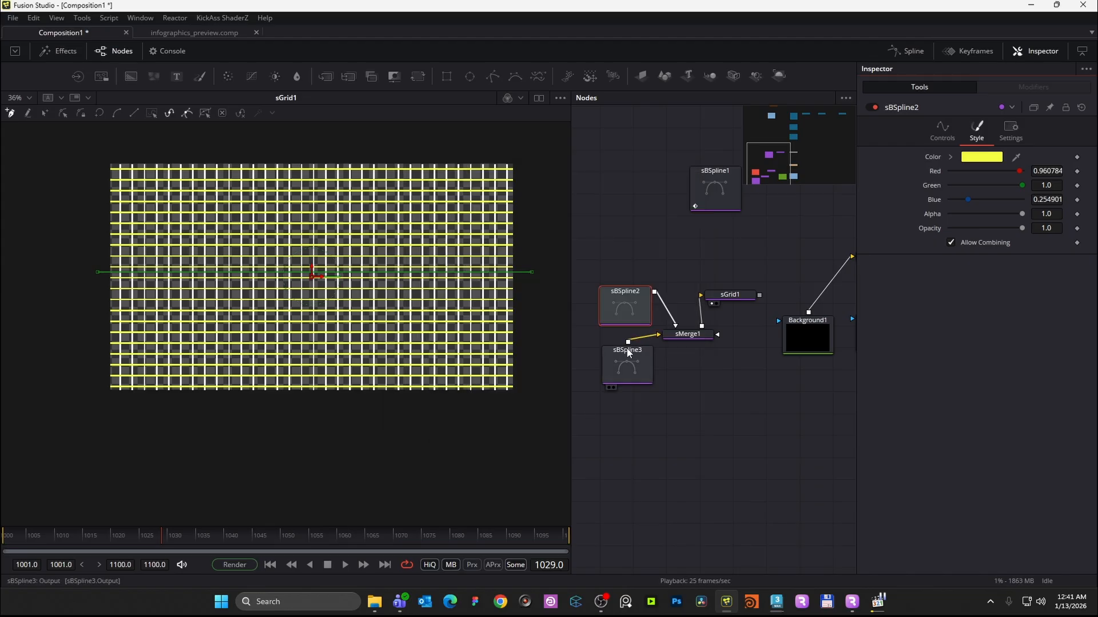
- Apply the same saved custom yellow to the vertical line spline sBSpline3
click(627, 369)
click(979, 142)
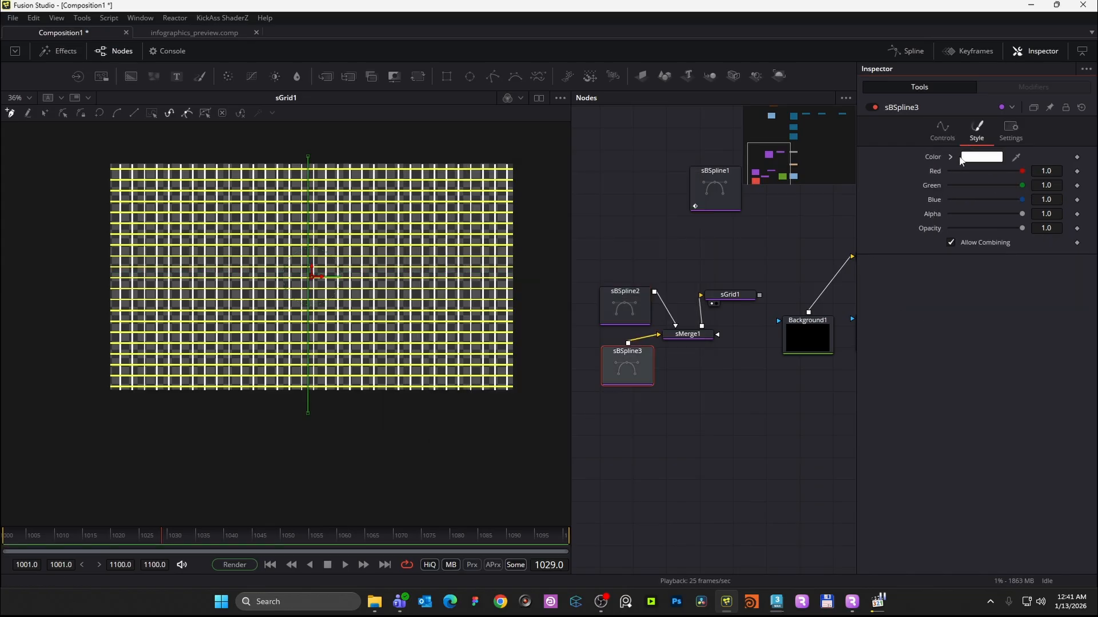
click(981, 157)
click(414, 351)
click(604, 401)
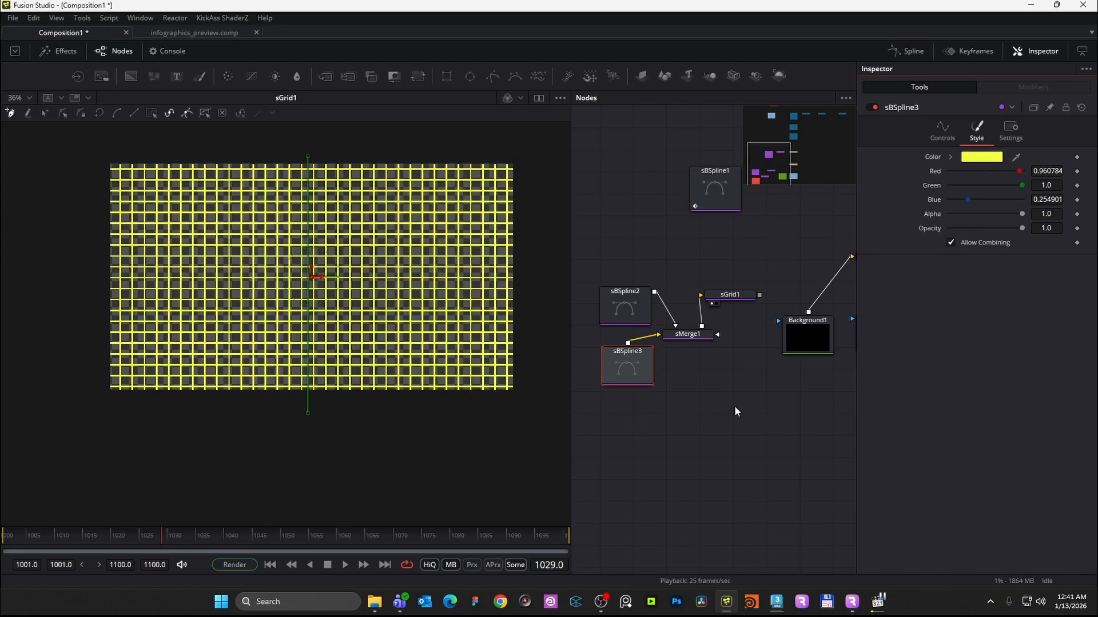
click(734, 406)
- Duplicate sRender1 above sGrid1 and shift the original sRender1 and sBSpline1 away from Merge1
click(730, 293)
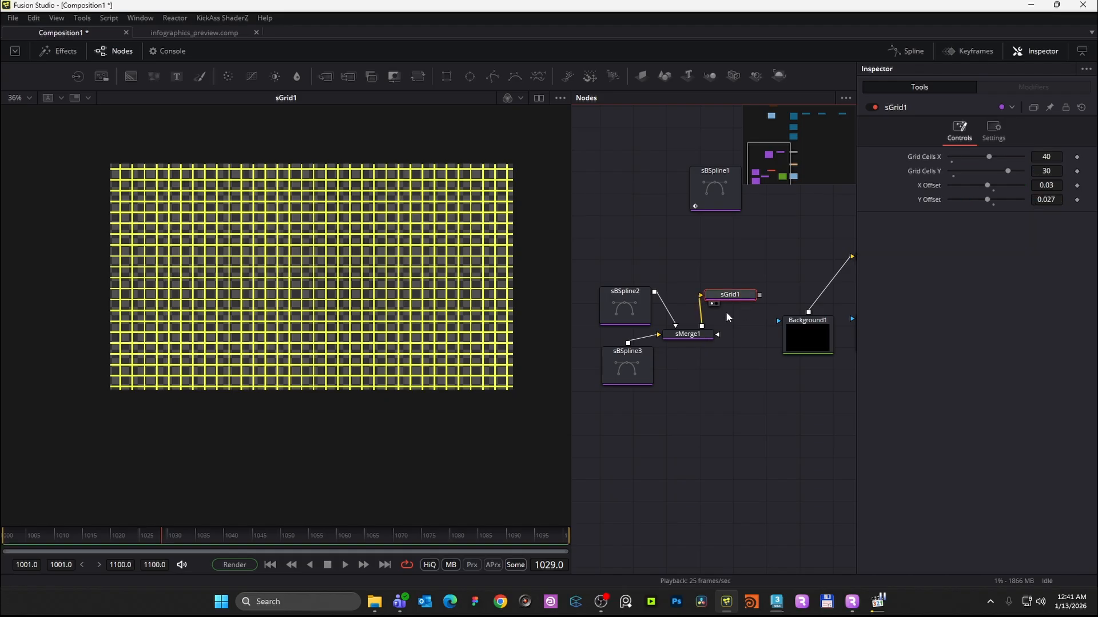
scroll(718, 336, down, 2)
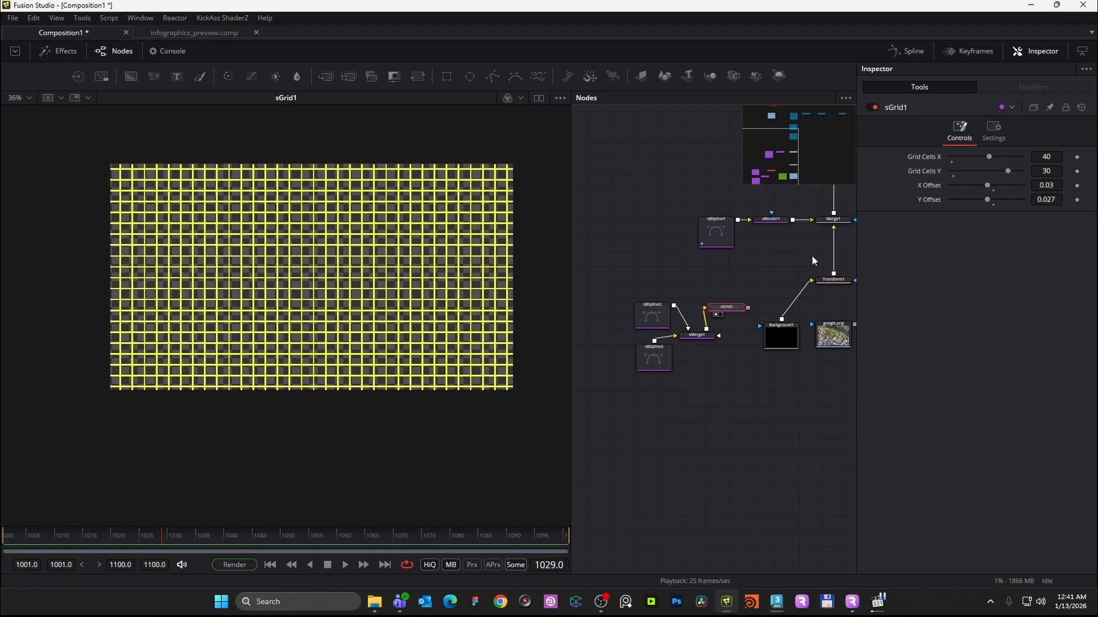
click(772, 220)
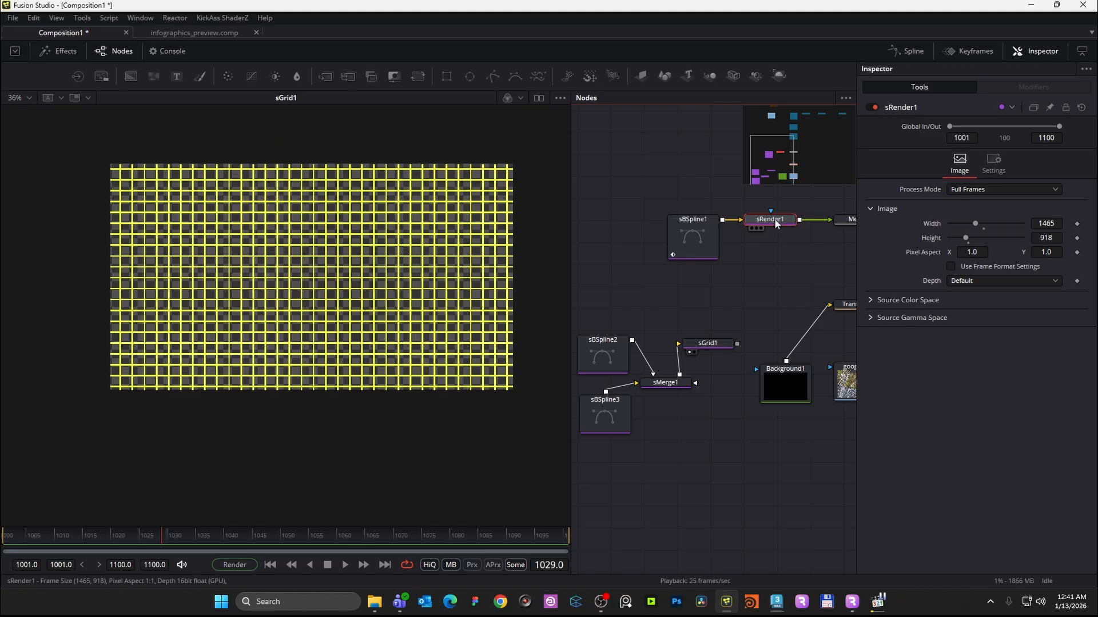
drag(677, 243, 604, 243)
drag(772, 222, 614, 250)
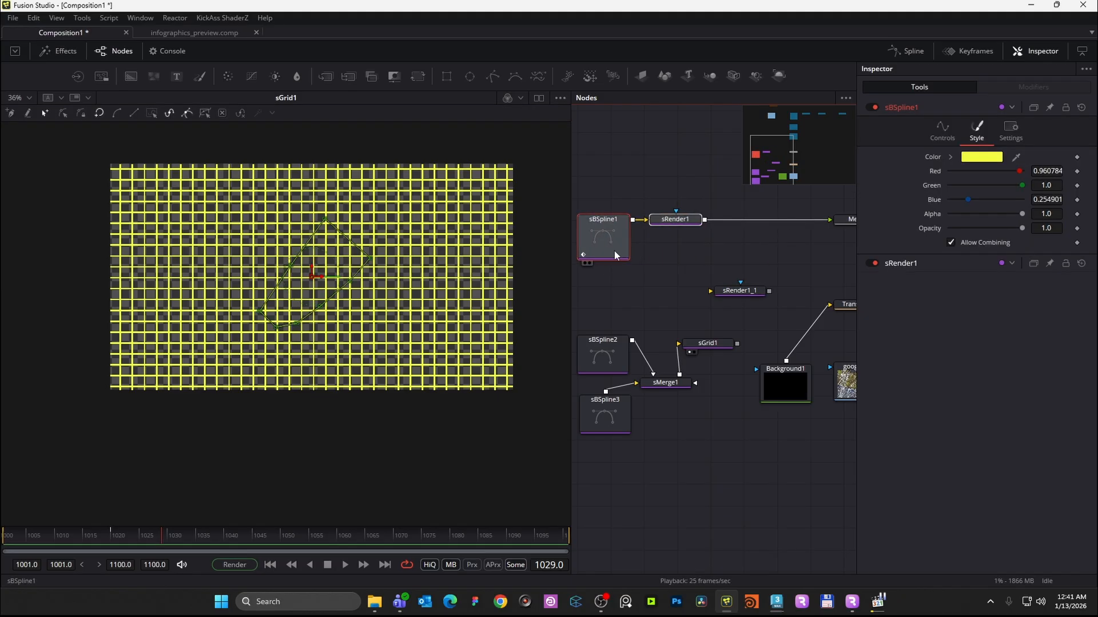
- Line up the two line splines, sMerge1 and sGrid1 in a row and connect sGrid1 to sRender1_1
scroll(646, 291, down, 2)
click(728, 388)
drag(679, 333, 748, 310)
click(671, 333)
click(712, 368)
drag(712, 367, 708, 374)
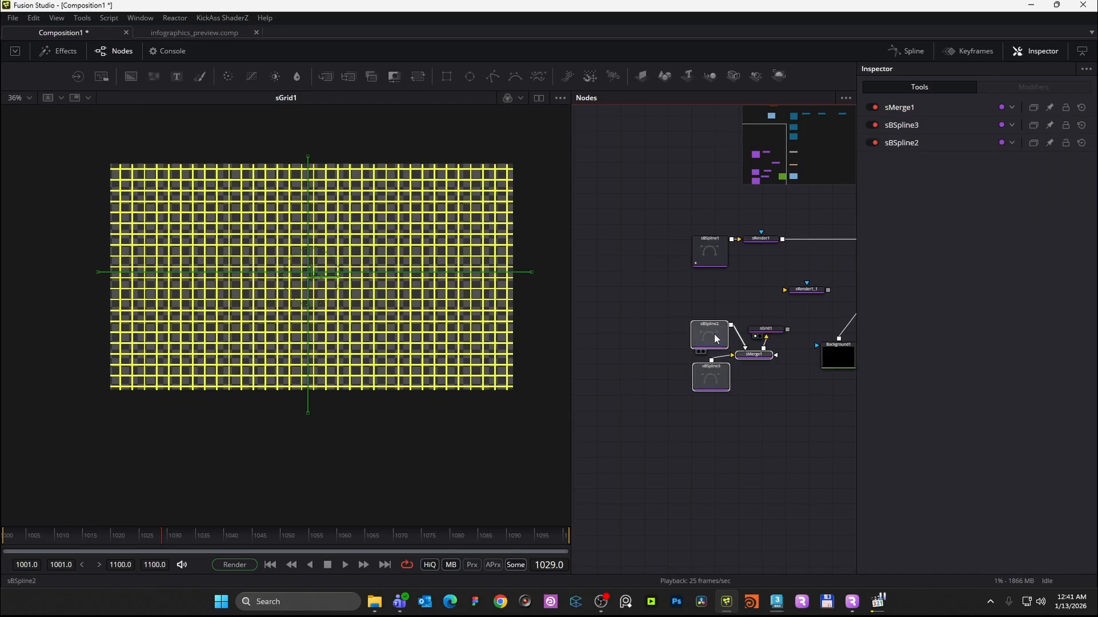
drag(715, 334, 637, 338)
drag(767, 331, 796, 293)
drag(801, 290, 742, 372)
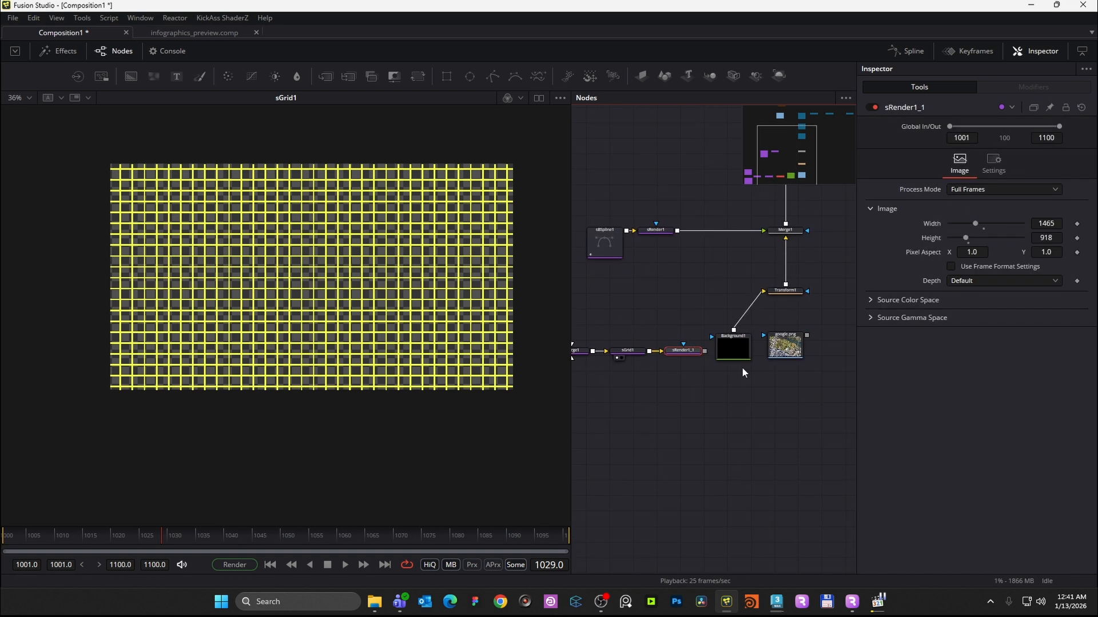
- Rearrange the node graph to open space between Merge1 and Transform1, with the grid chain beside the gap, and select Merge1
drag(691, 324, 585, 383)
drag(646, 404, 733, 396)
drag(670, 298, 604, 383)
mouse_move(617, 325)
mouse_down()
mouse_move(625, 274)
mouse_move(622, 320)
mouse_up()
drag(600, 276, 769, 390)
drag(615, 330, 633, 260)
drag(715, 228, 641, 349)
drag(819, 307, 614, 351)
drag(801, 345, 805, 316)
click(822, 332)
drag(661, 358, 713, 349)
click(804, 285)
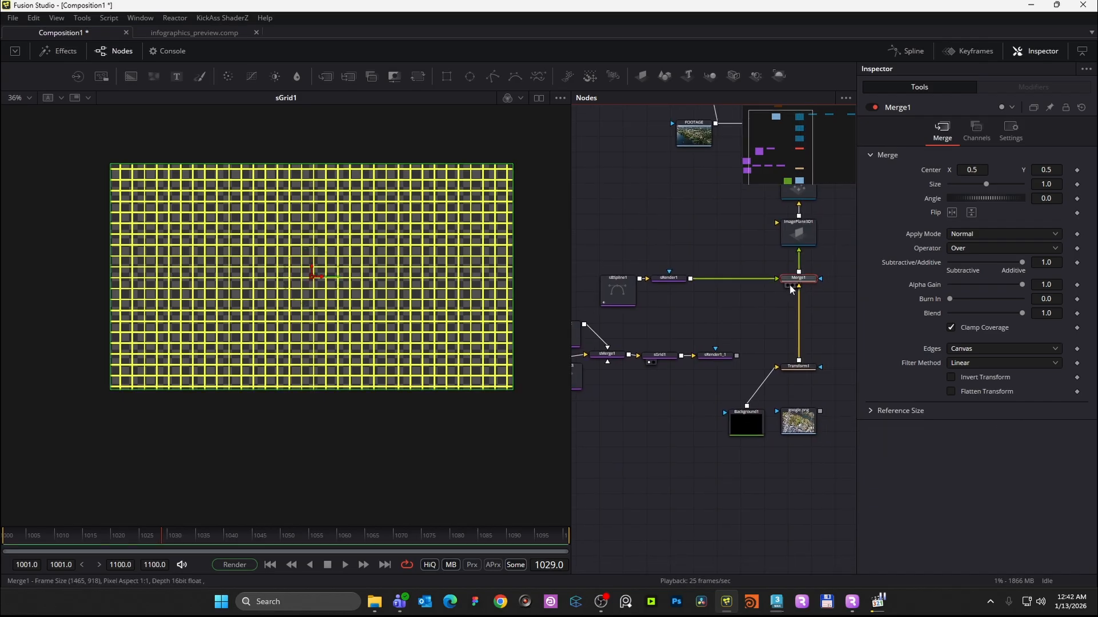
- Insert a pasted copy of Merge1 between Transform1 and Merge1, with sRender1_1 as its foreground input
key(ctrl+v)
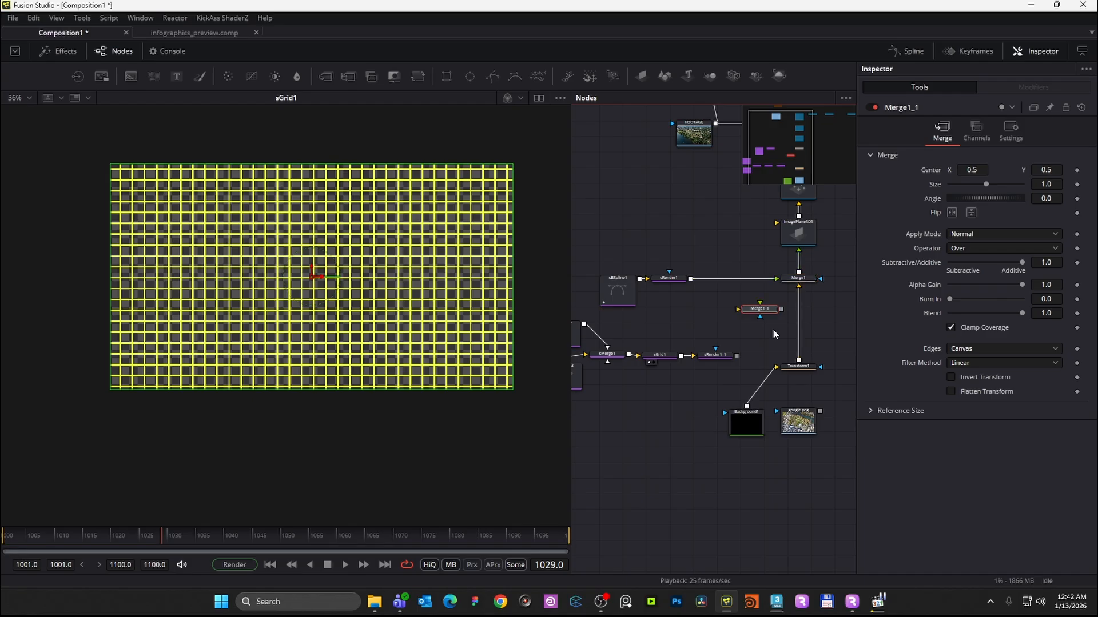
drag(763, 313, 801, 327)
drag(736, 356, 801, 391)
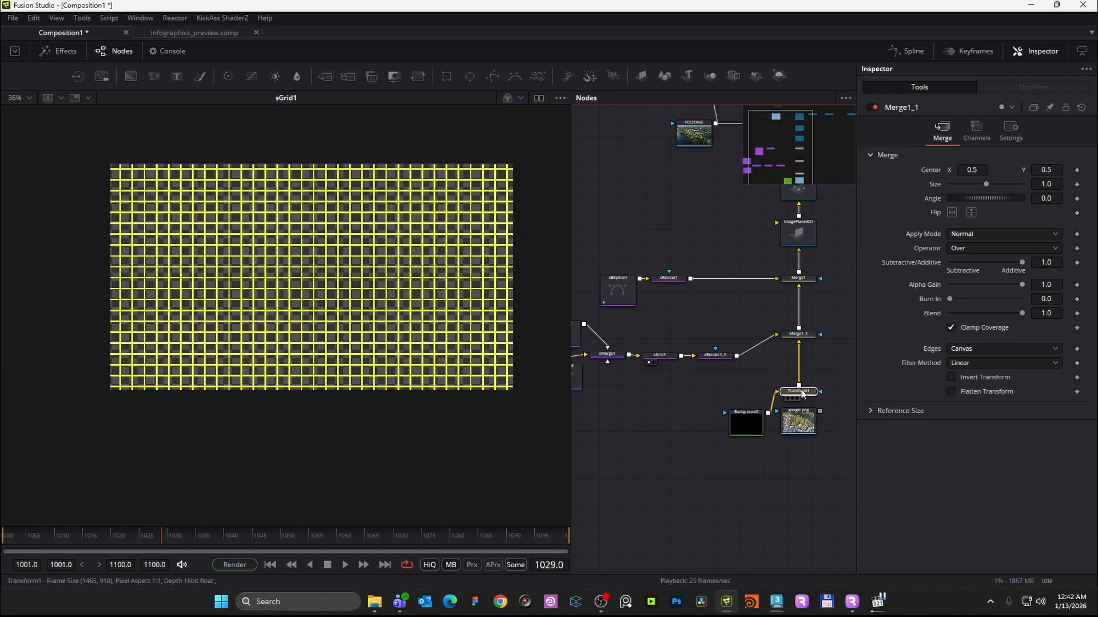
drag(803, 337, 803, 359)
click(806, 357)
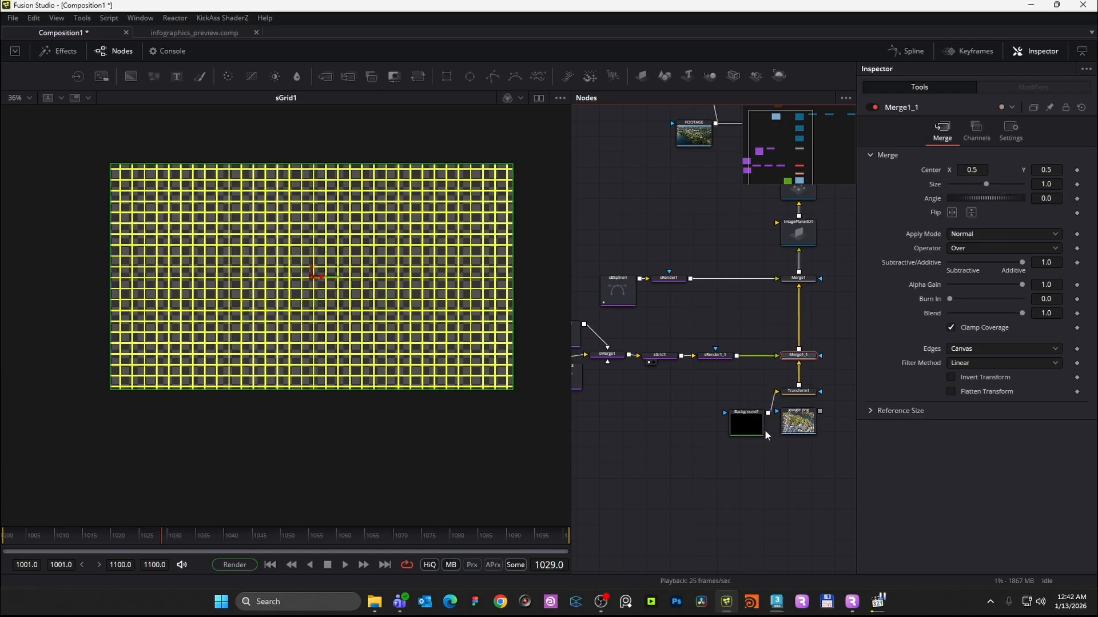
- Split the viewer area in two and display CameraTracker1_Renderer in the second viewer
drag(807, 322, 785, 343)
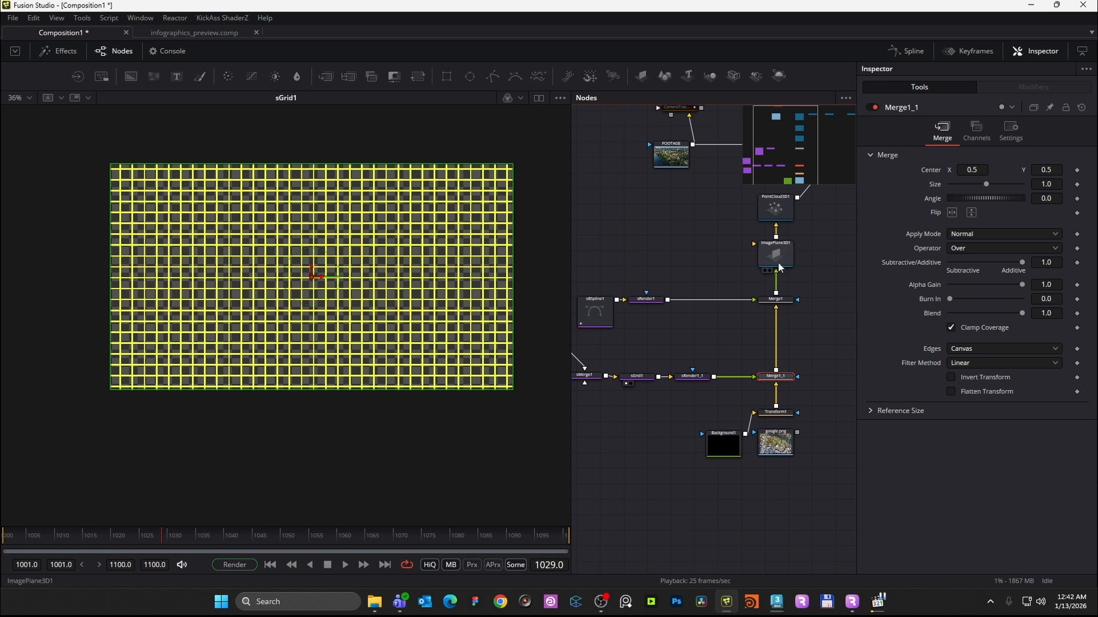
drag(818, 276, 743, 378)
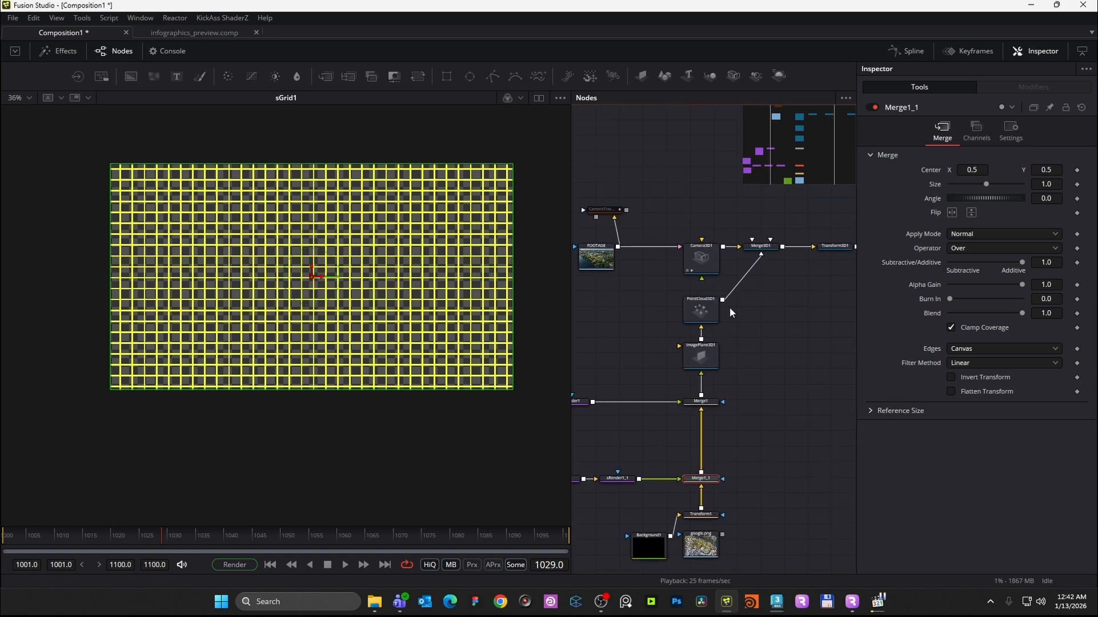
click(544, 99)
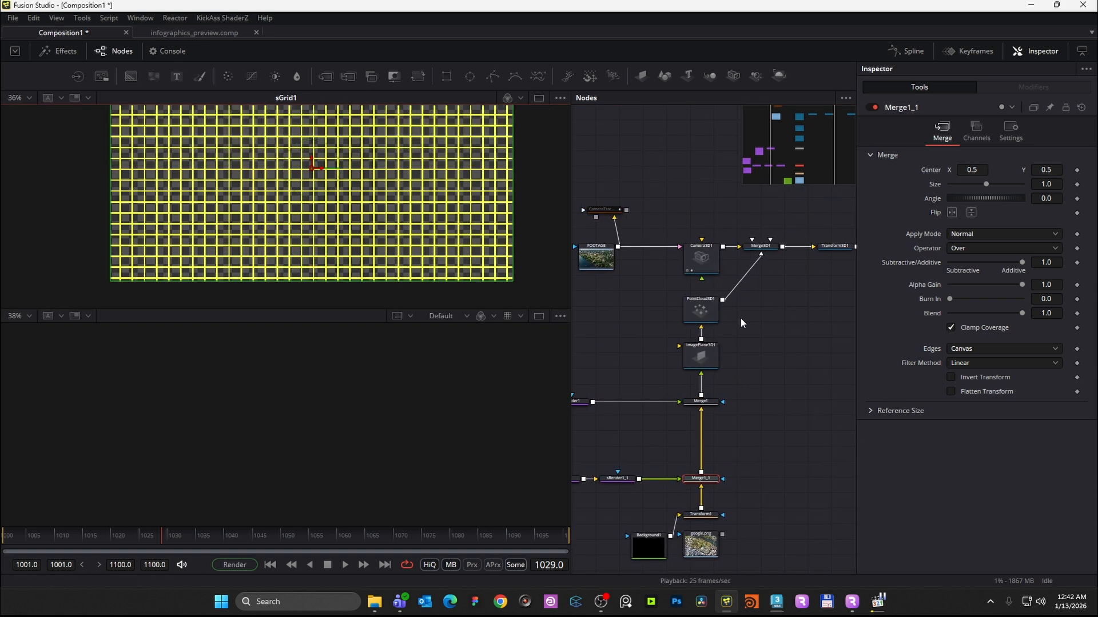
scroll(740, 322, down, 4)
click(747, 288)
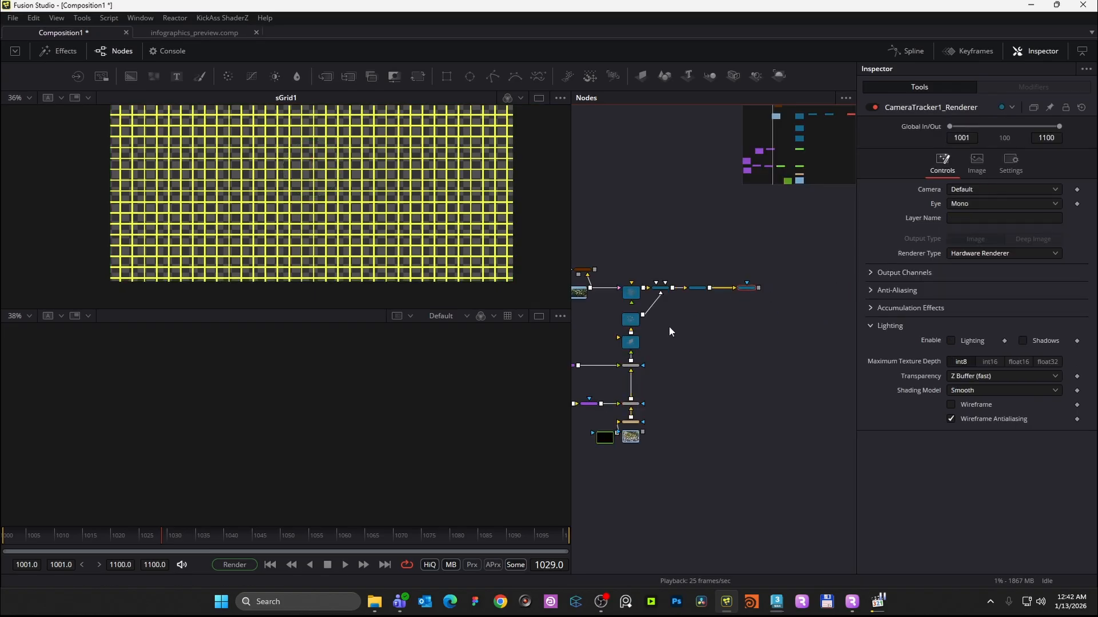
key(2)
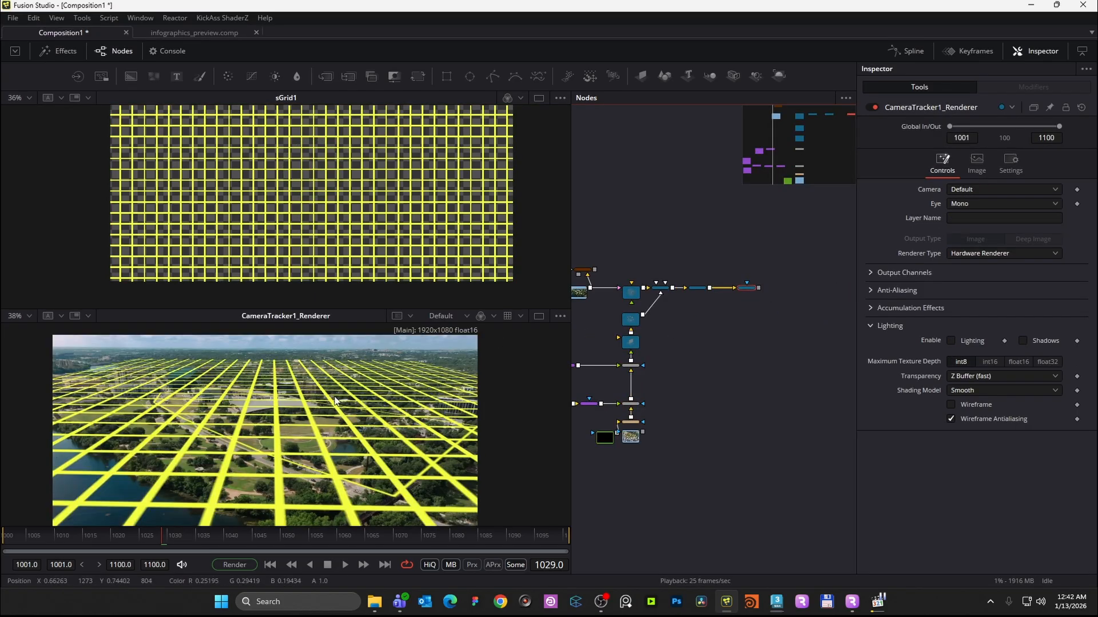
- Add a Transform node near sRender1_1 in the node graph
drag(663, 382, 775, 358)
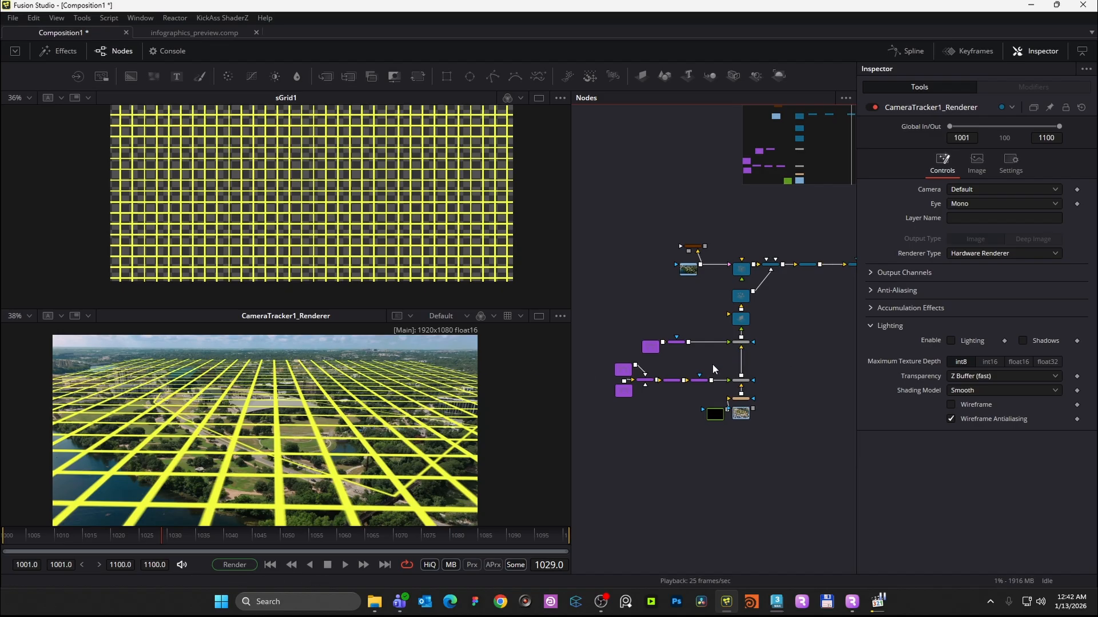
scroll(712, 365, up, 4)
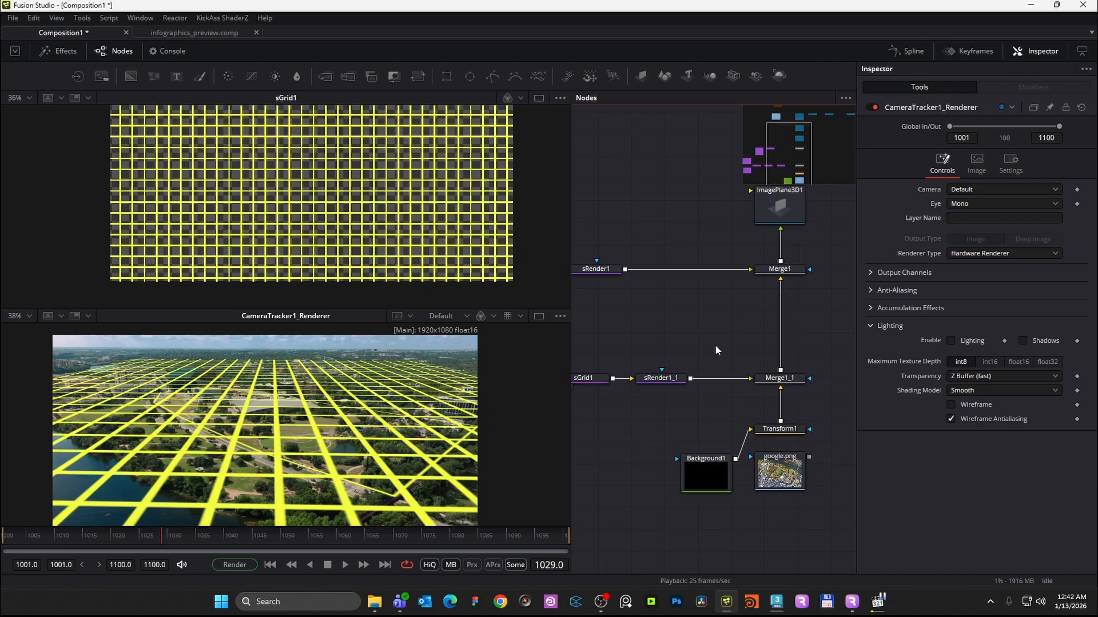
key(shift+space)
text(smer)
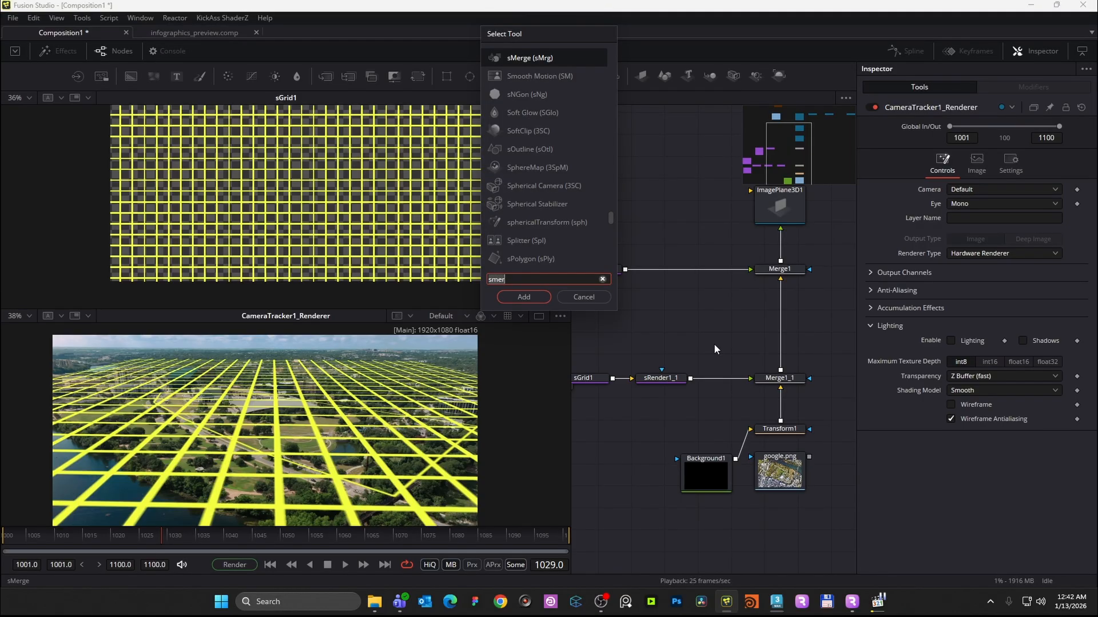
key(BackSpace)
key(BackSpace)
key(BackSpace)
key(BackSpace)
text(tra)
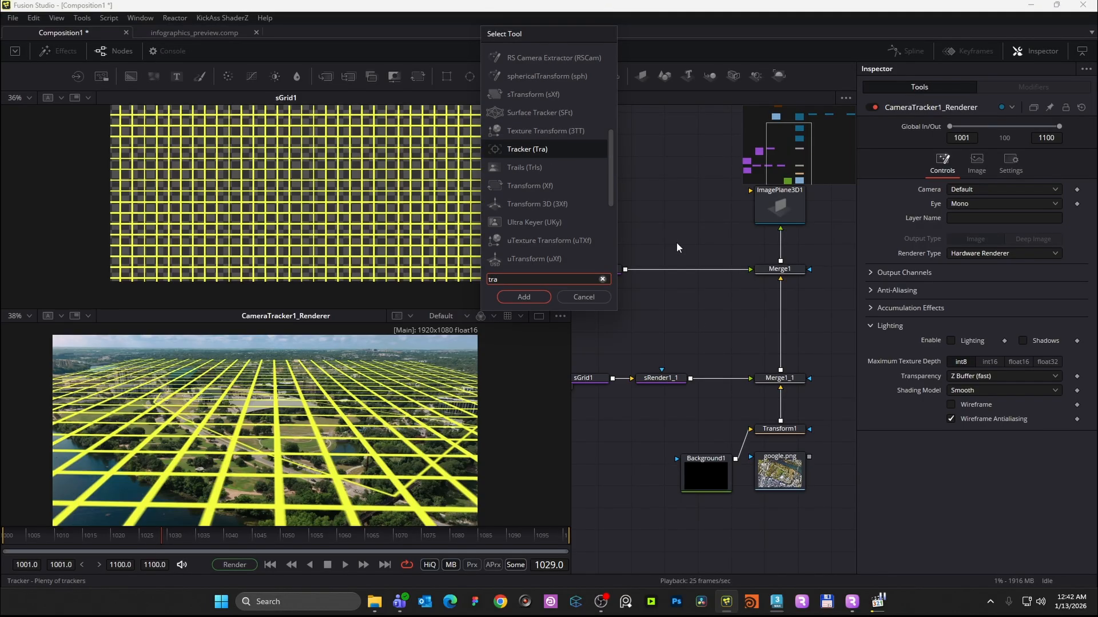
text(nsform)
click(524, 297)
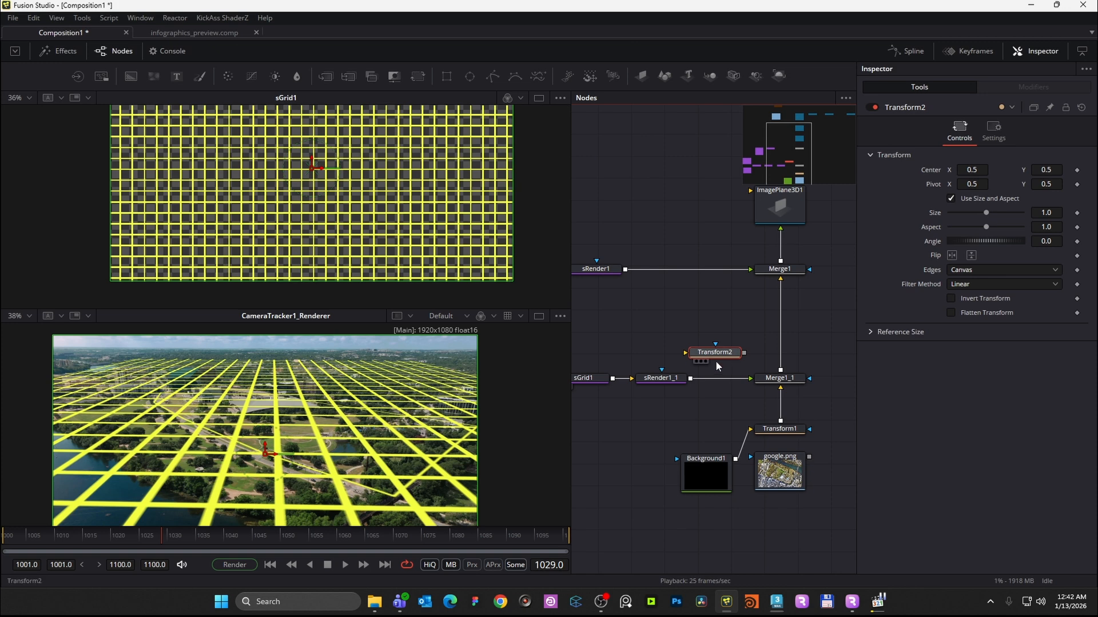
- Insert the new Transform node into the connection between sRender1_1 and Merge1_1, spacing the nodes in line
click(665, 386)
drag(716, 358, 771, 386)
drag(765, 401, 598, 347)
drag(736, 364, 714, 365)
click(748, 379)
drag(815, 363, 735, 398)
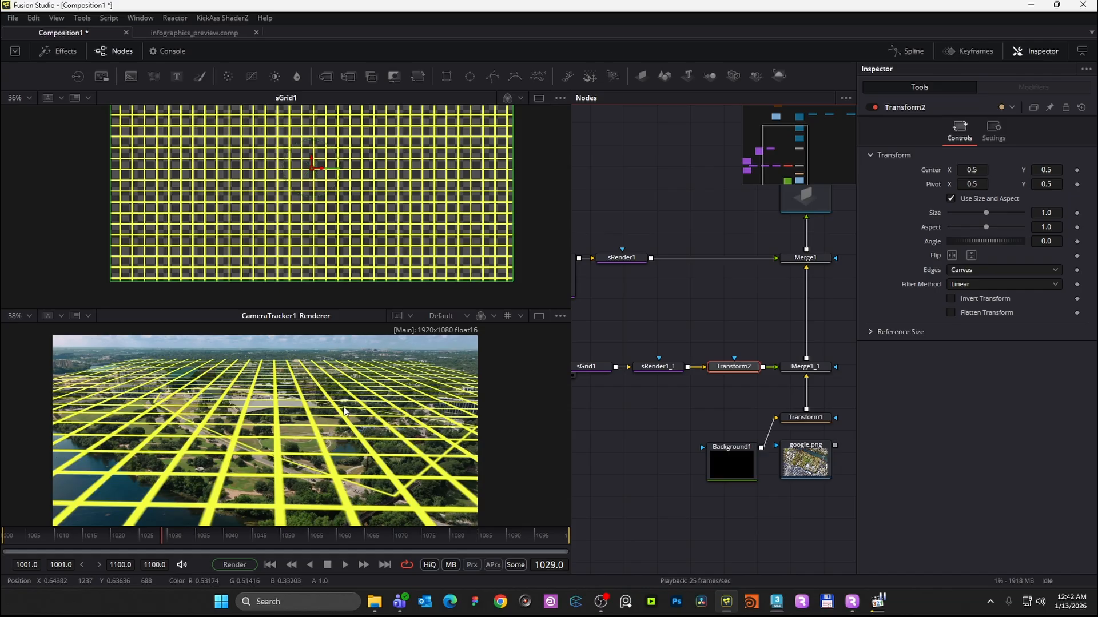
- Scale the grid with Transform2 to a size of 0.307 and rotate it to an angle of 48.2
drag(1045, 213, 1008, 212)
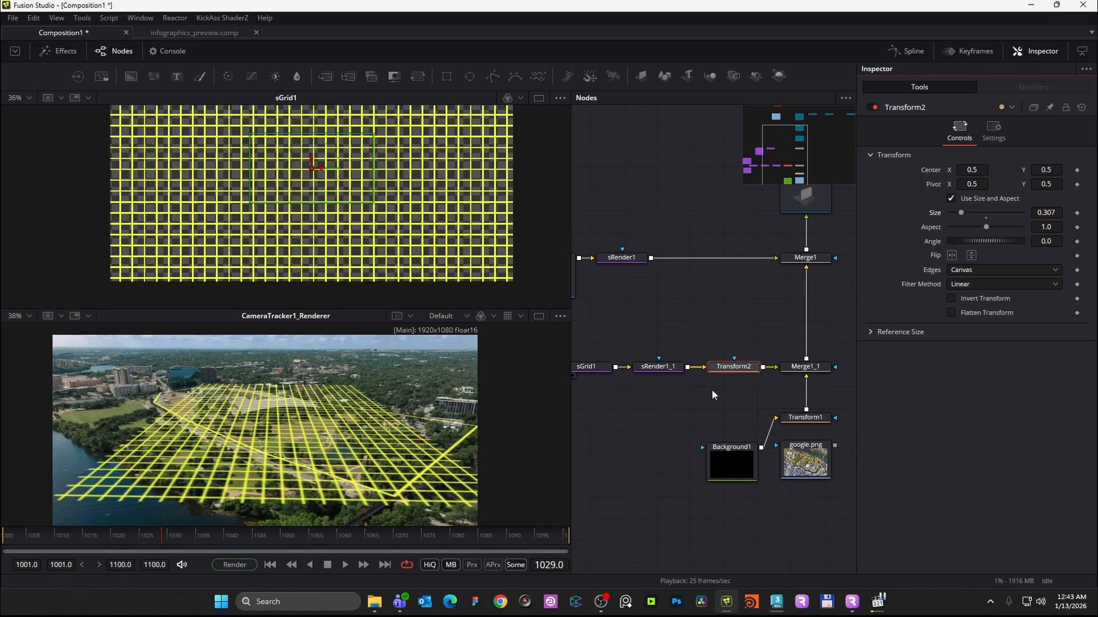
drag(1046, 242, 1064, 241)
drag(997, 239, 1027, 240)
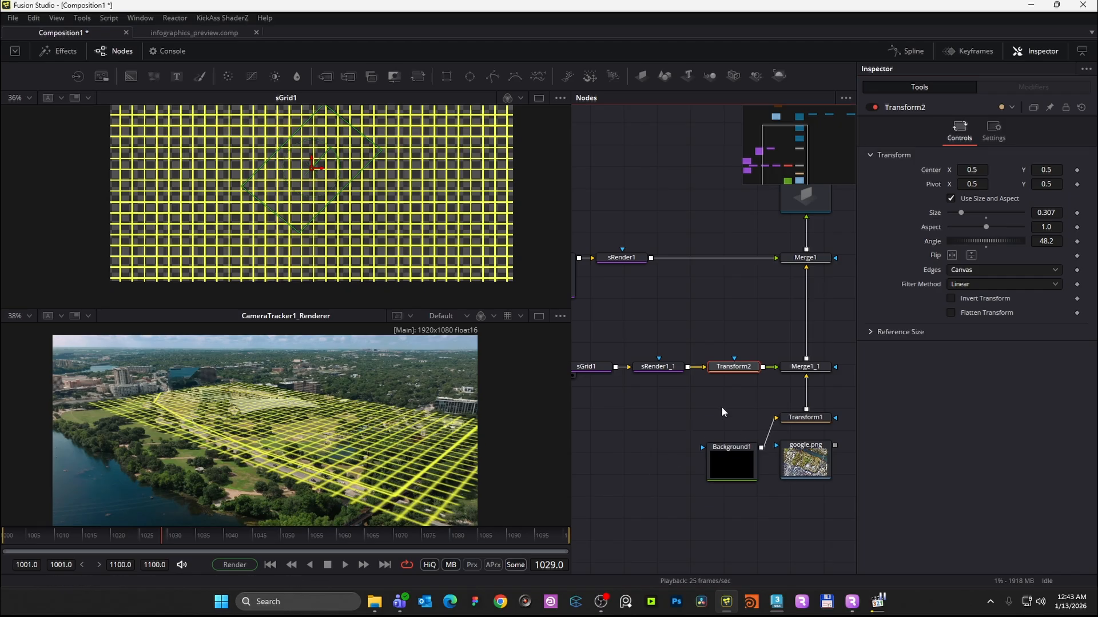
- Display the sBSpline1 boundary shape in the second viewer
click(754, 386)
scroll(732, 346, down, 3)
scroll(661, 330, up, 3)
click(648, 303)
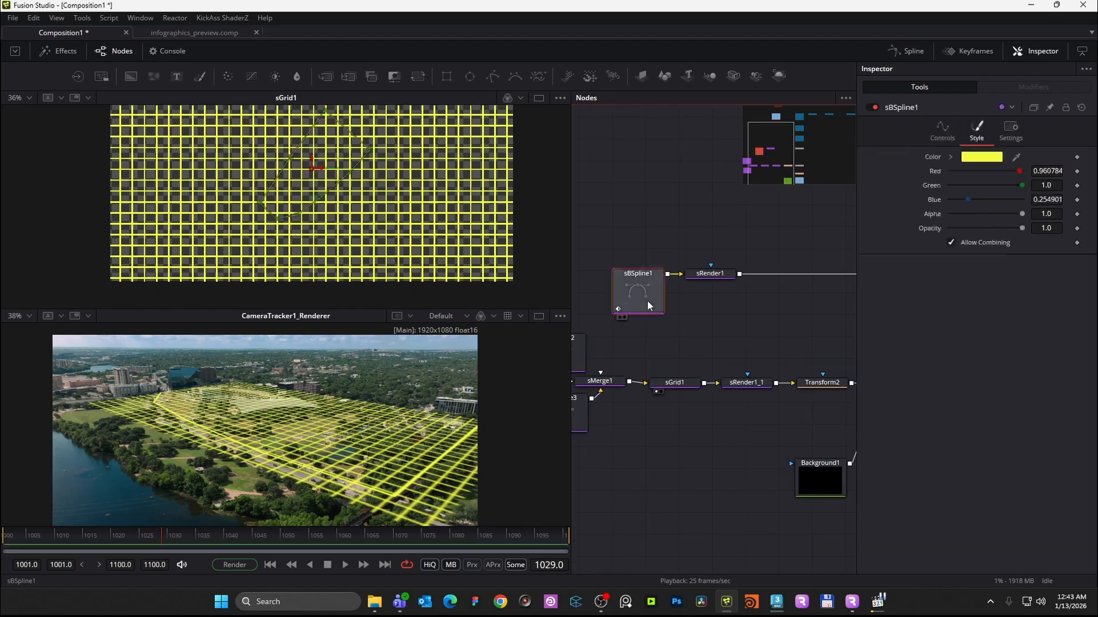
key(2)
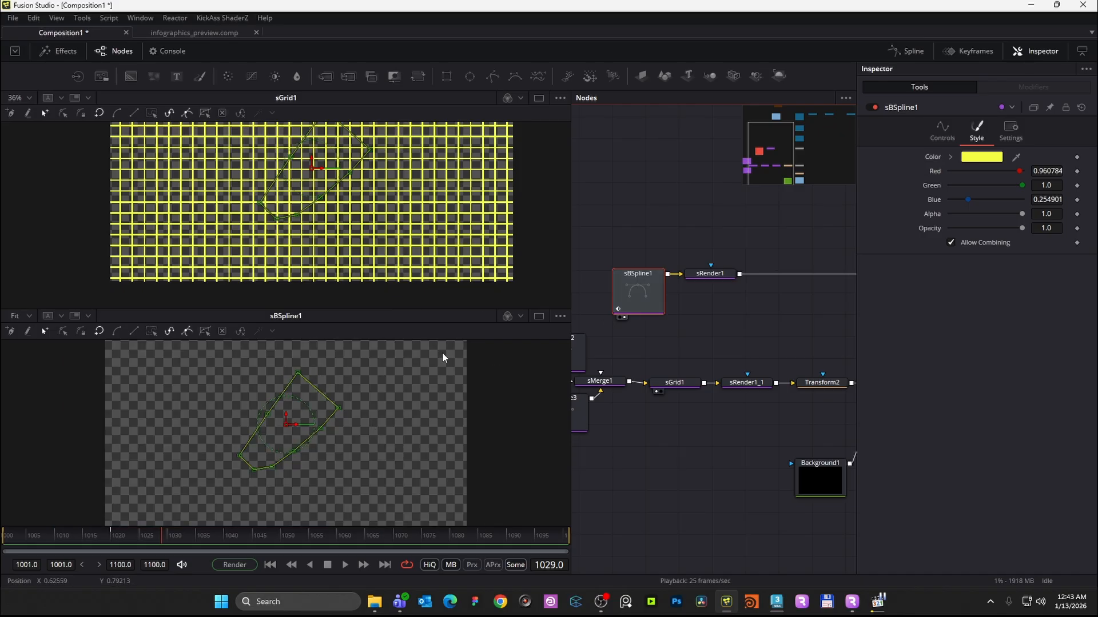
- Copy the sBSpline1 and sRender1 nodes together and paste them into empty space beside Merge1_1
scroll(695, 311, down, 3)
click(718, 303)
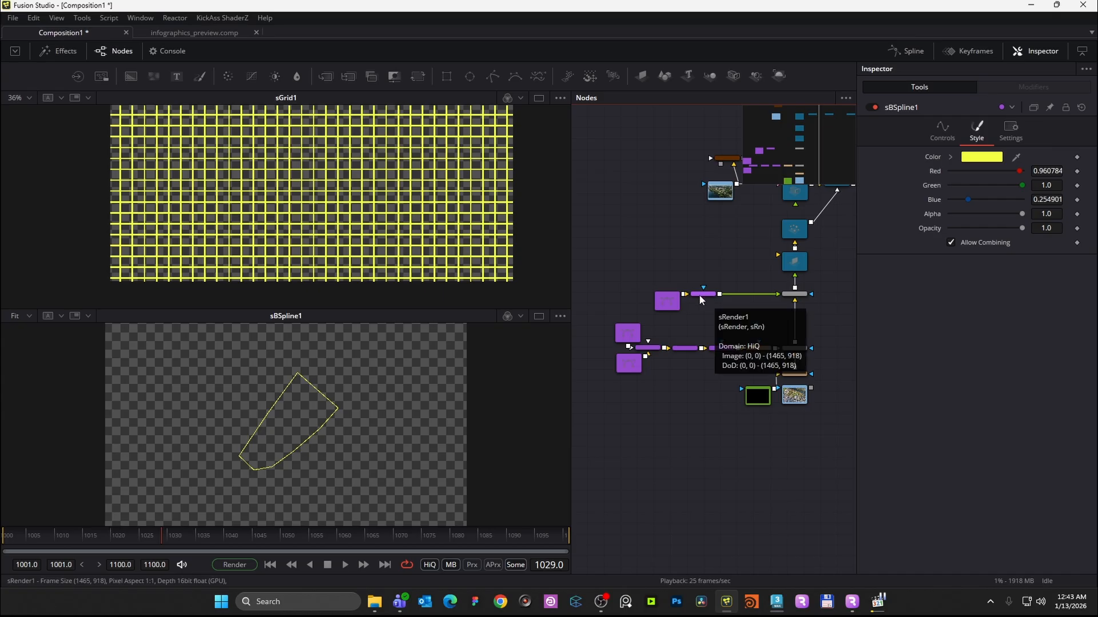
click(667, 303)
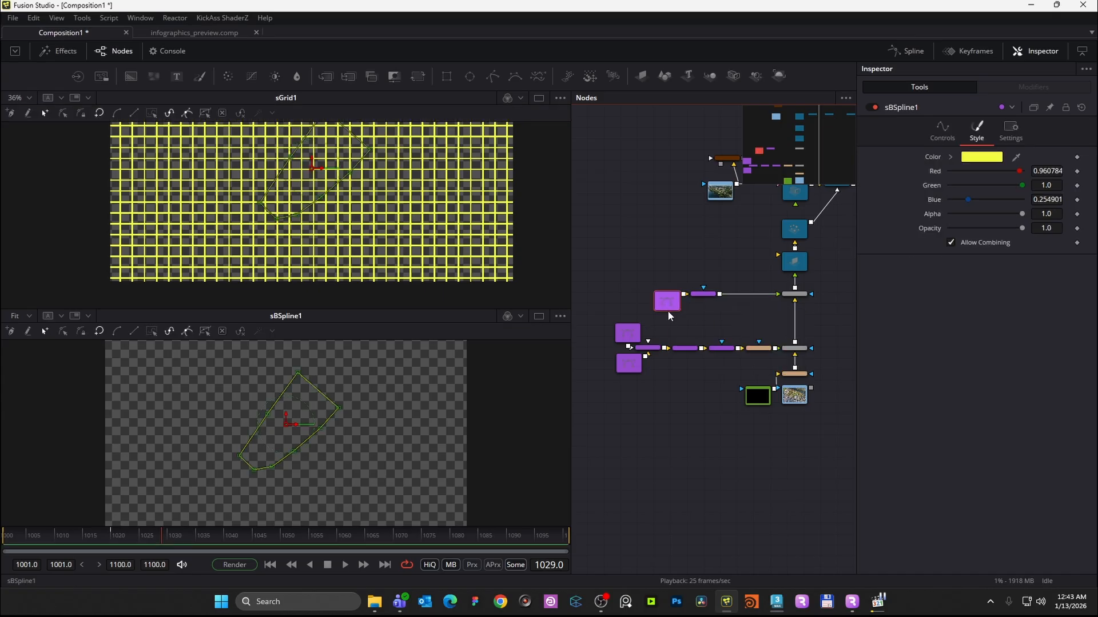
drag(707, 264, 669, 304)
click(726, 316)
drag(827, 328, 742, 333)
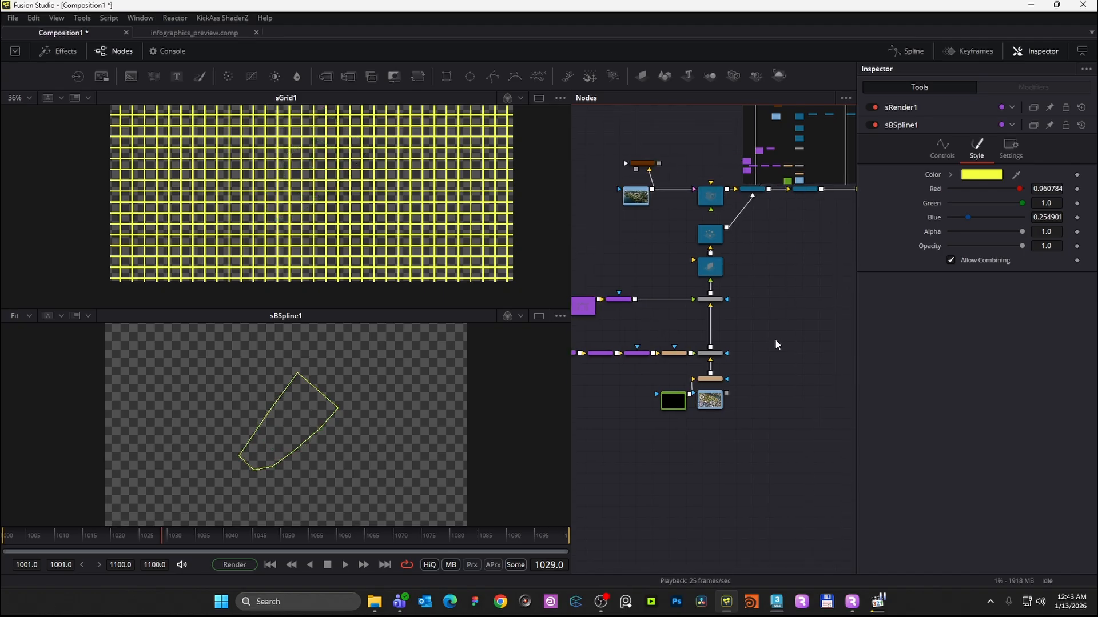
scroll(774, 339, up, 4)
key(ctrl+v)
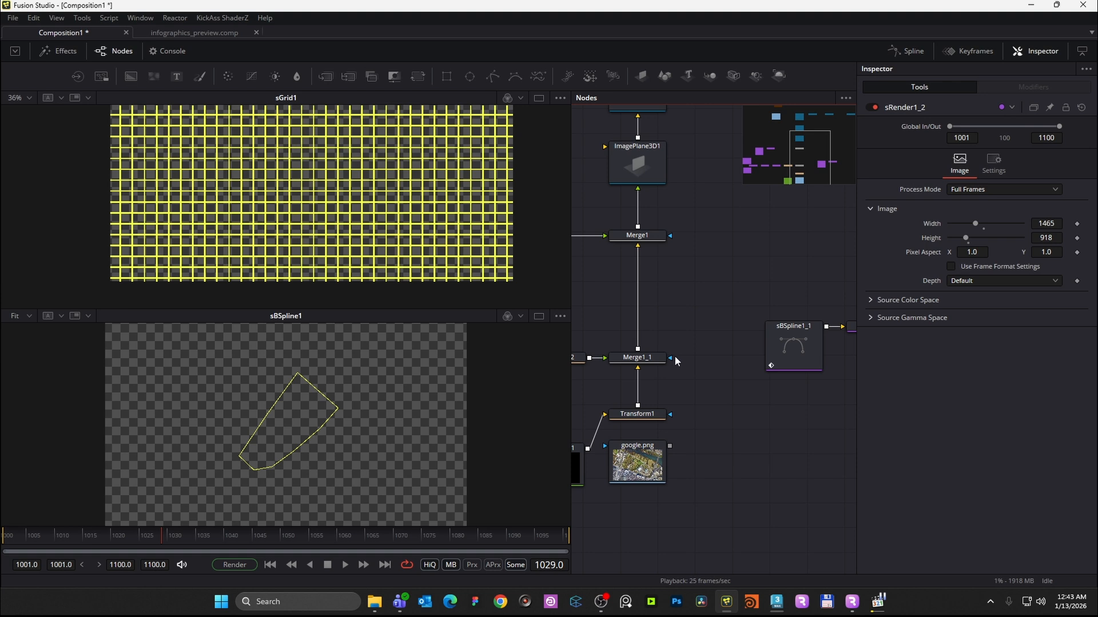
- Arrange the pasted sRender1_2 and sBSpline1_1 nodes in line beside Merge1_1, with the render node nearest the merge
drag(837, 369, 772, 379)
drag(814, 338, 666, 341)
drag(737, 317, 722, 367)
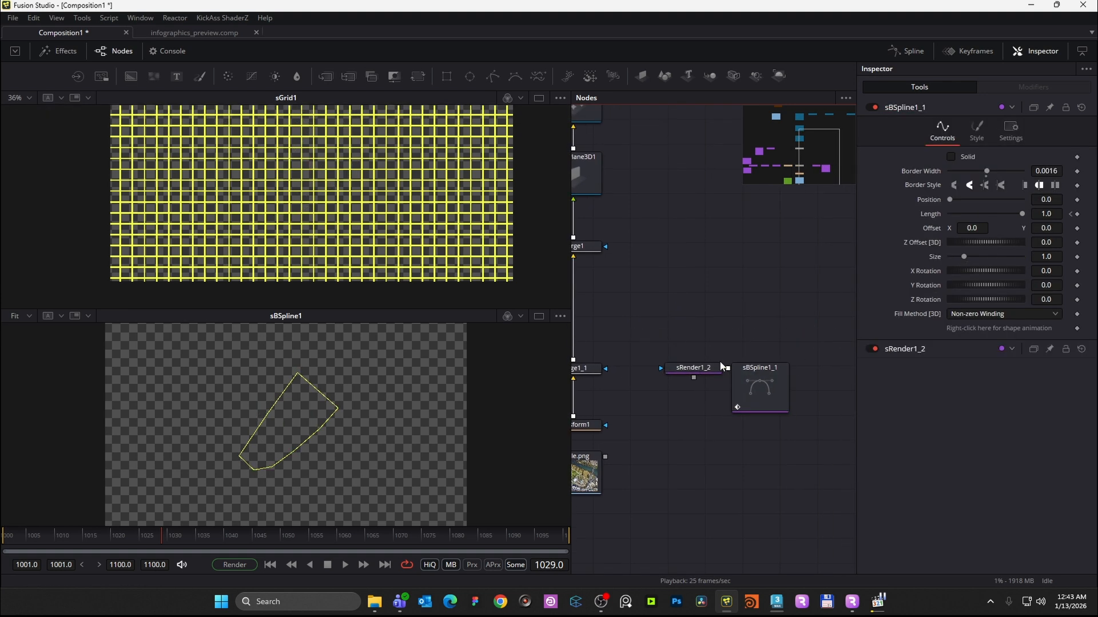
click(692, 376)
click(769, 370)
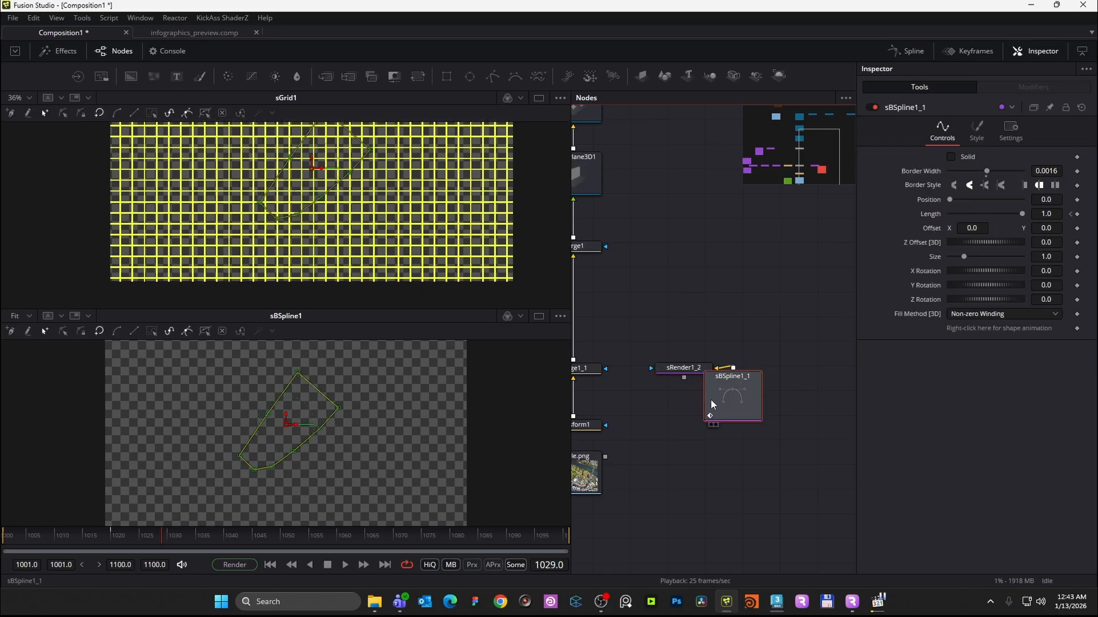
- Make the sBSpline1_1 shape solid and set its color to white
click(951, 156)
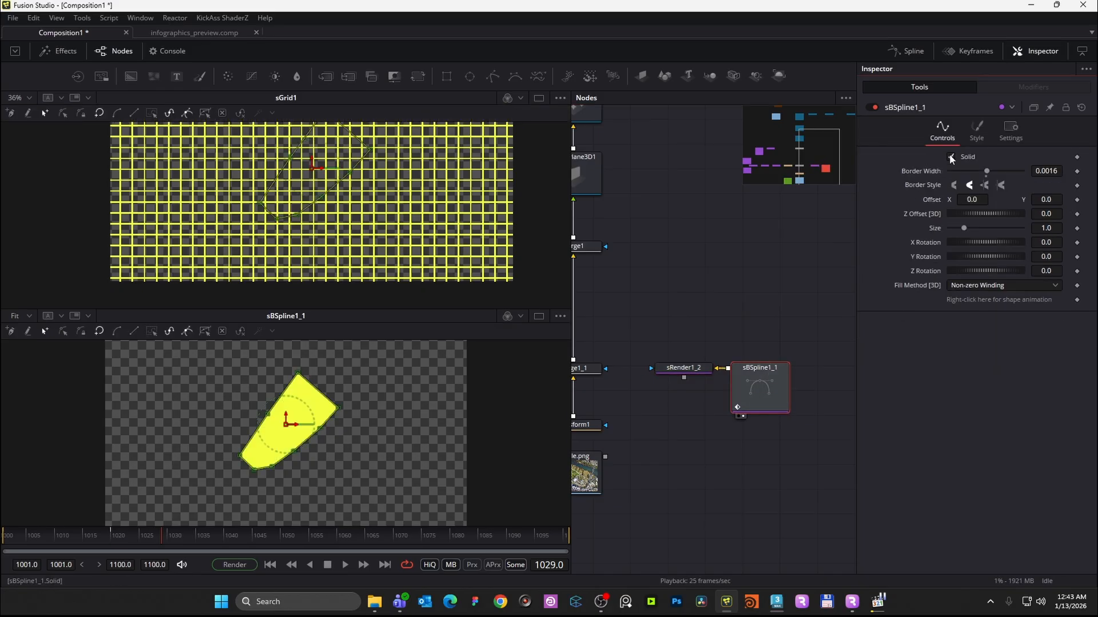
click(976, 135)
click(975, 158)
drag(578, 297, 540, 321)
click(595, 402)
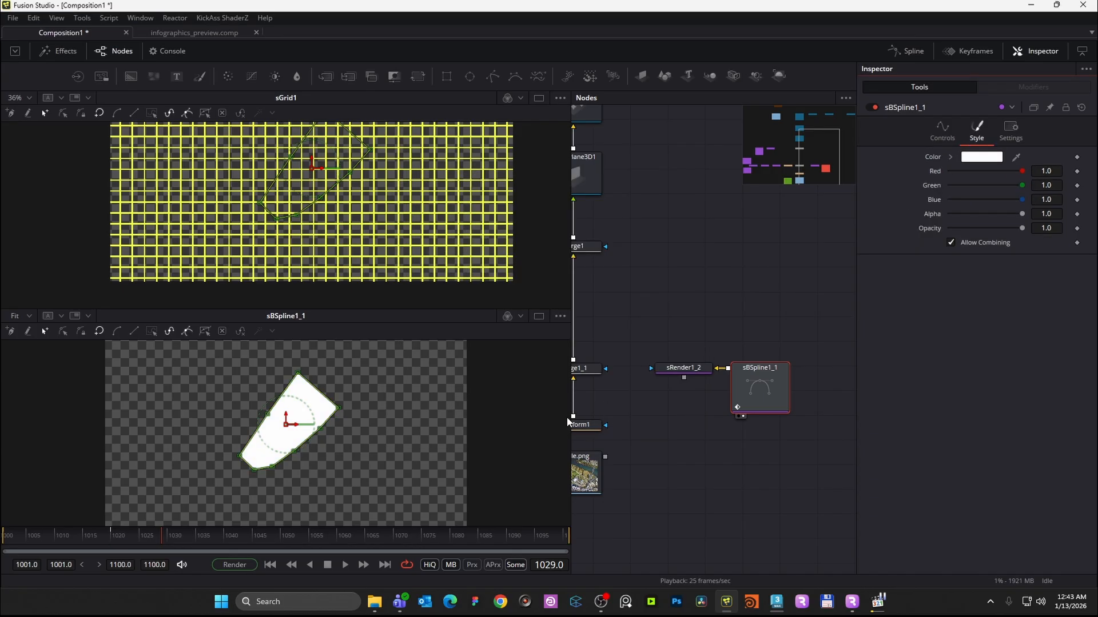
- Connect sRender1_2 to the effect mask input of Merge1_1 and display the masked grid in the second viewer
click(769, 436)
drag(695, 369, 318, 432)
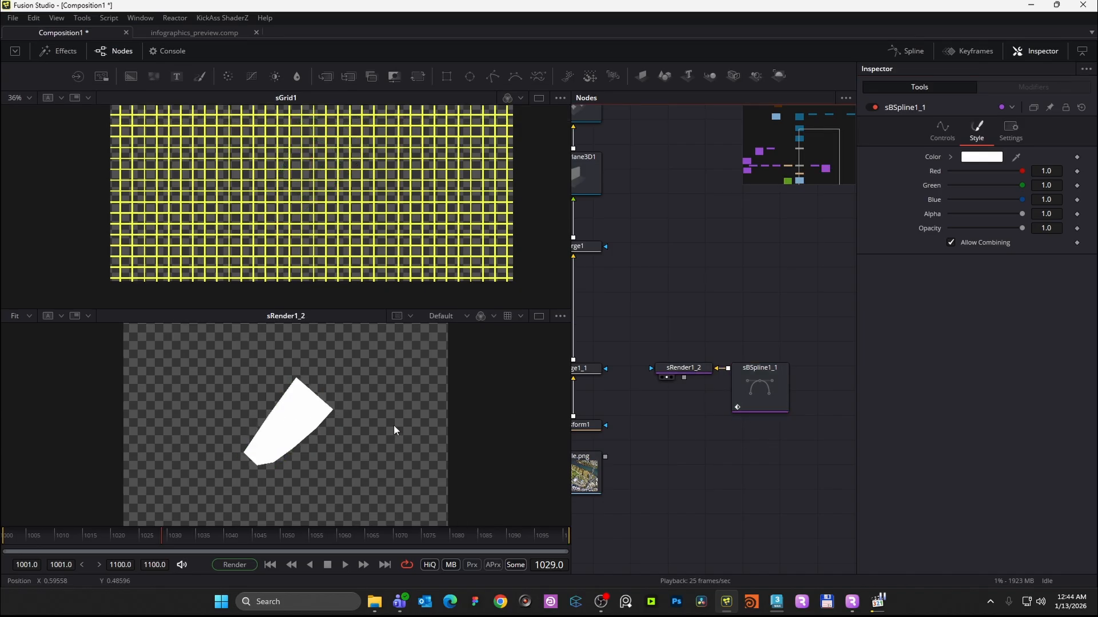
drag(686, 420, 772, 401)
drag(770, 361, 384, 444)
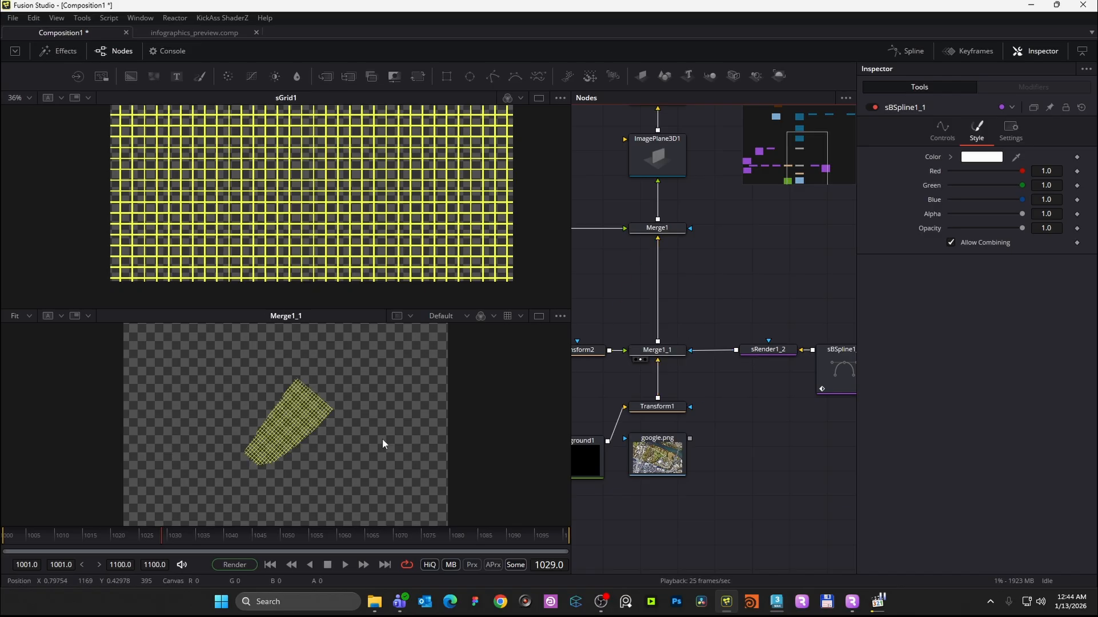
scroll(280, 437, up, 2)
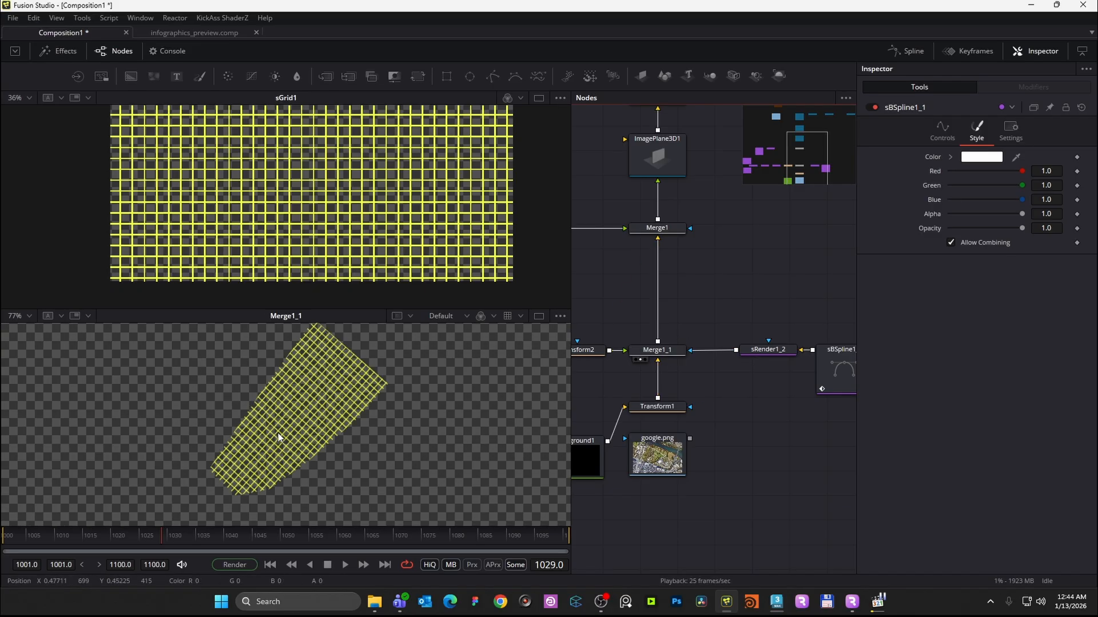
scroll(286, 436, down, 3)
scroll(286, 432, up, 1)
- Display CameraTracker1_Renderer in the first viewer, play back part of the shot, and return to frame 1001
drag(707, 297, 733, 391)
scroll(732, 363, down, 4)
scroll(732, 361, up, 5)
drag(791, 342, 280, 210)
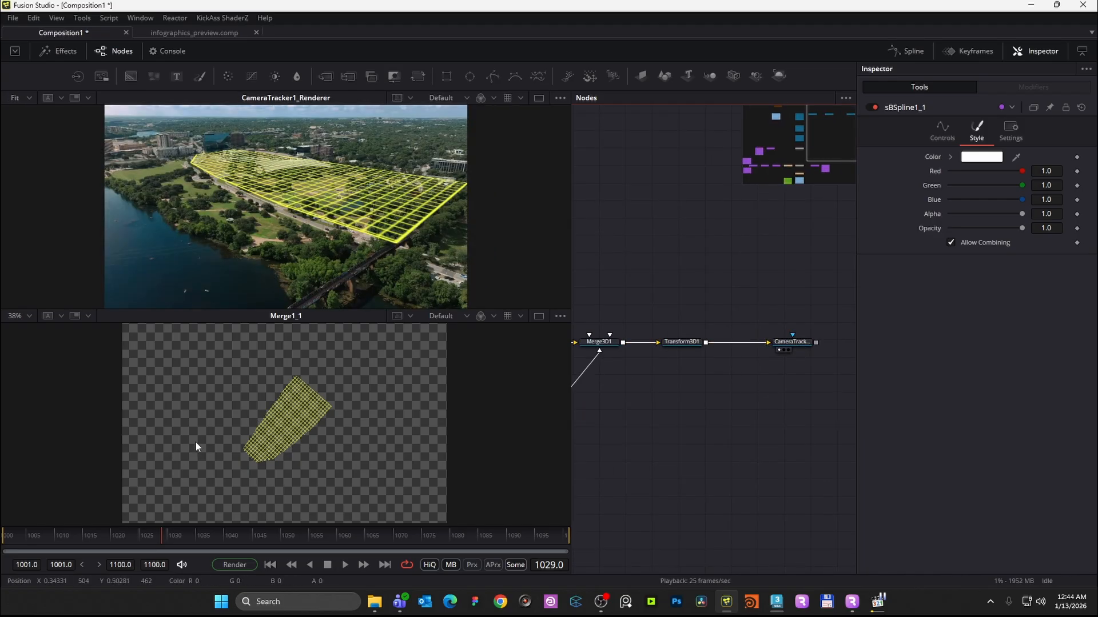
click(31, 535)
key(space)
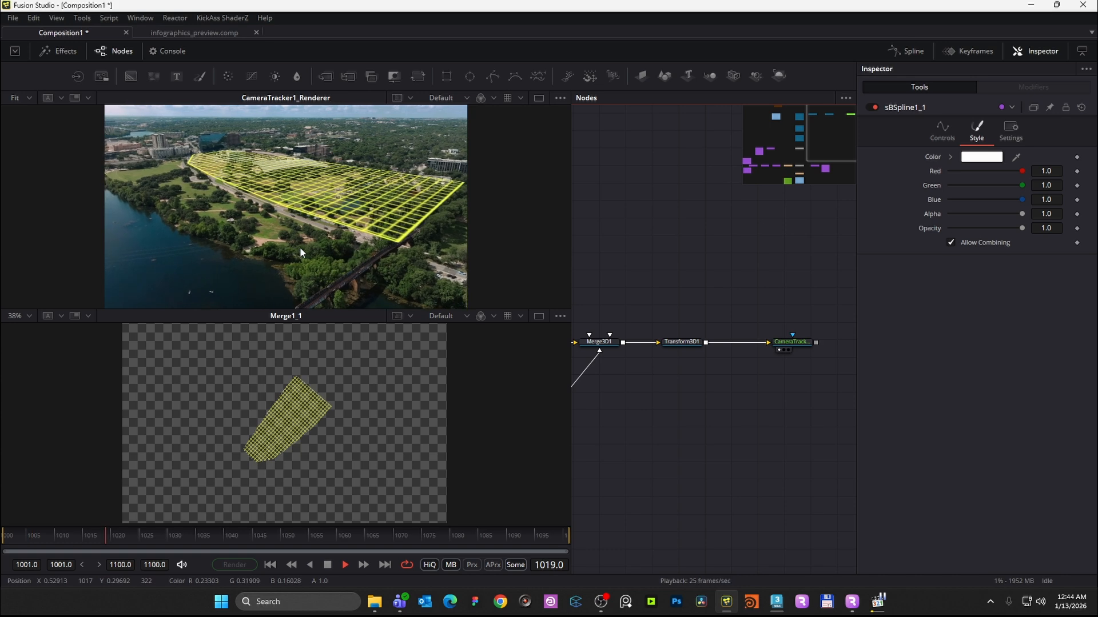
key(space)
click(4, 538)
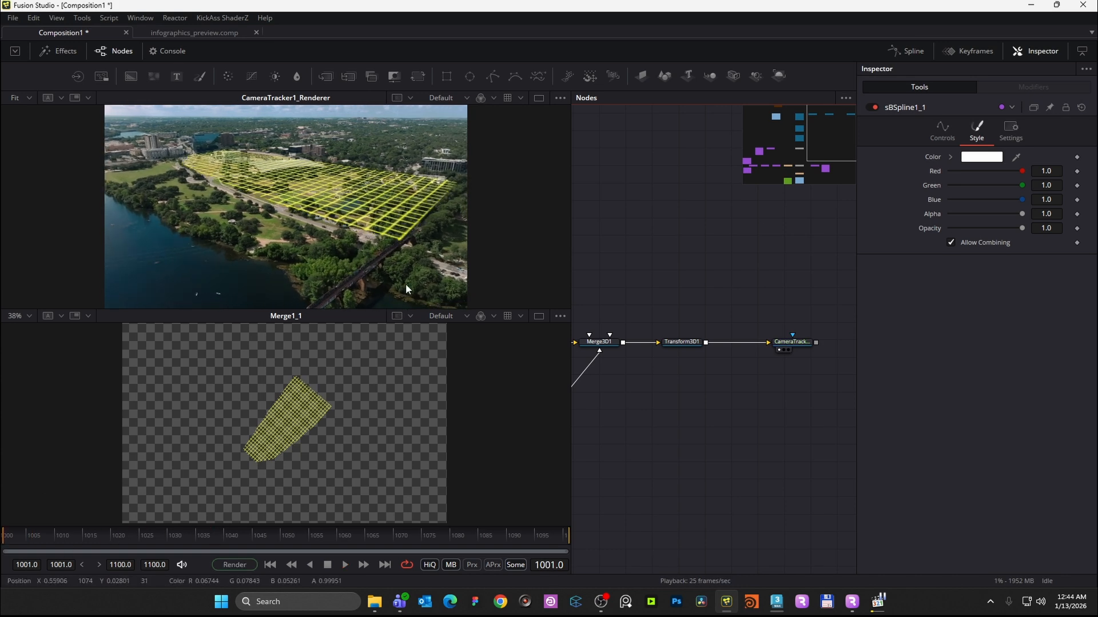
- Switch to the media player to check the reference preview_comp_render.mp4, and return to the Fusion composition
drag(657, 459, 710, 352)
scroll(709, 352, down, 3)
drag(703, 393, 801, 325)
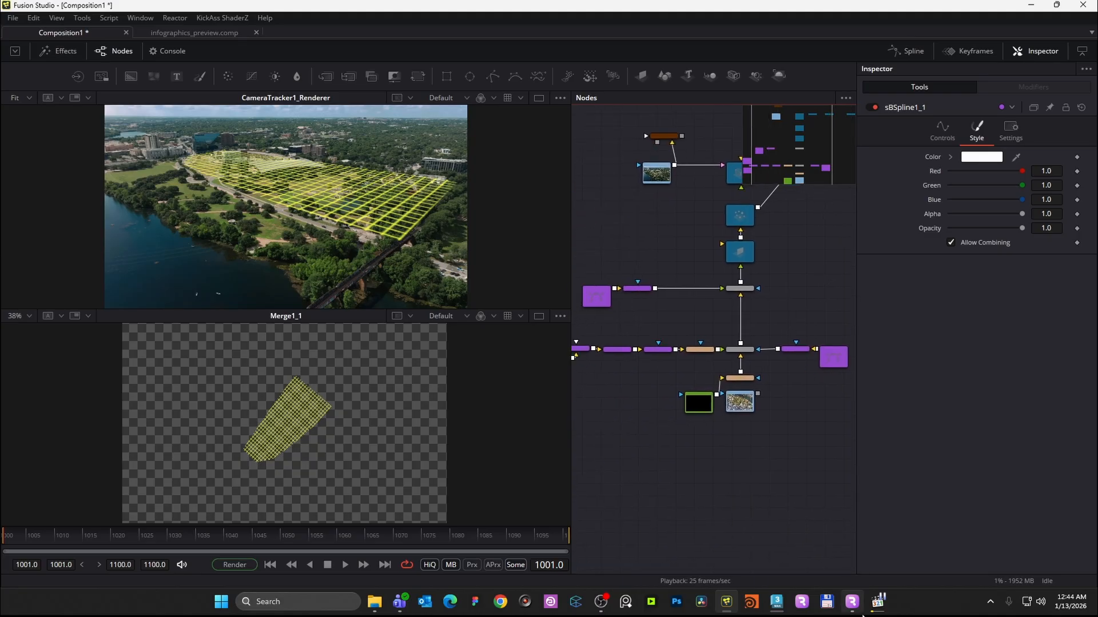
click(875, 604)
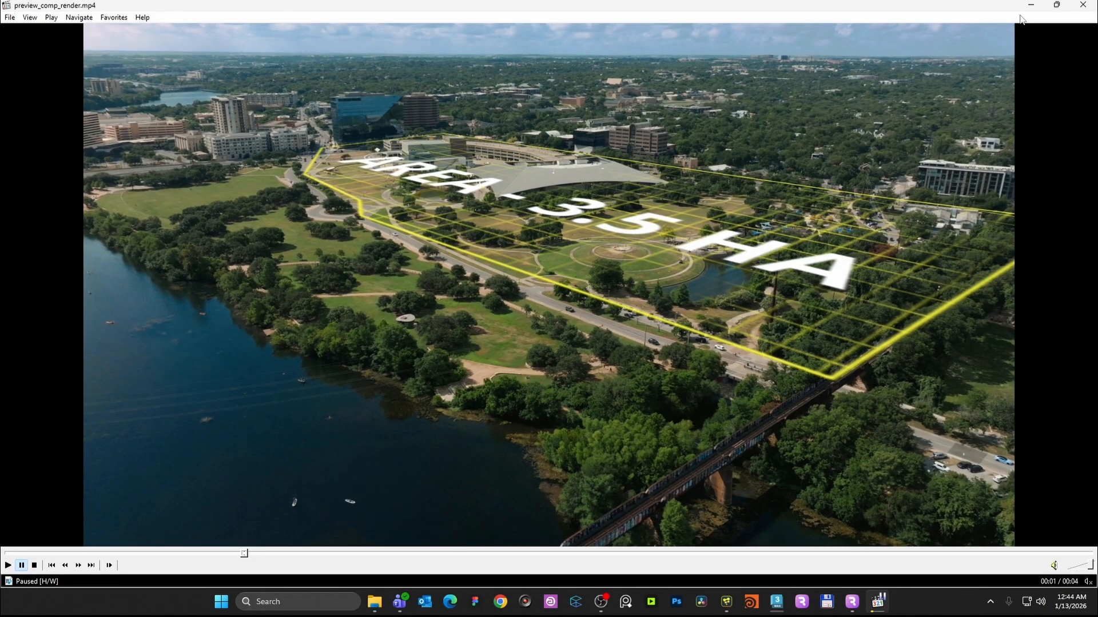
click(726, 601)
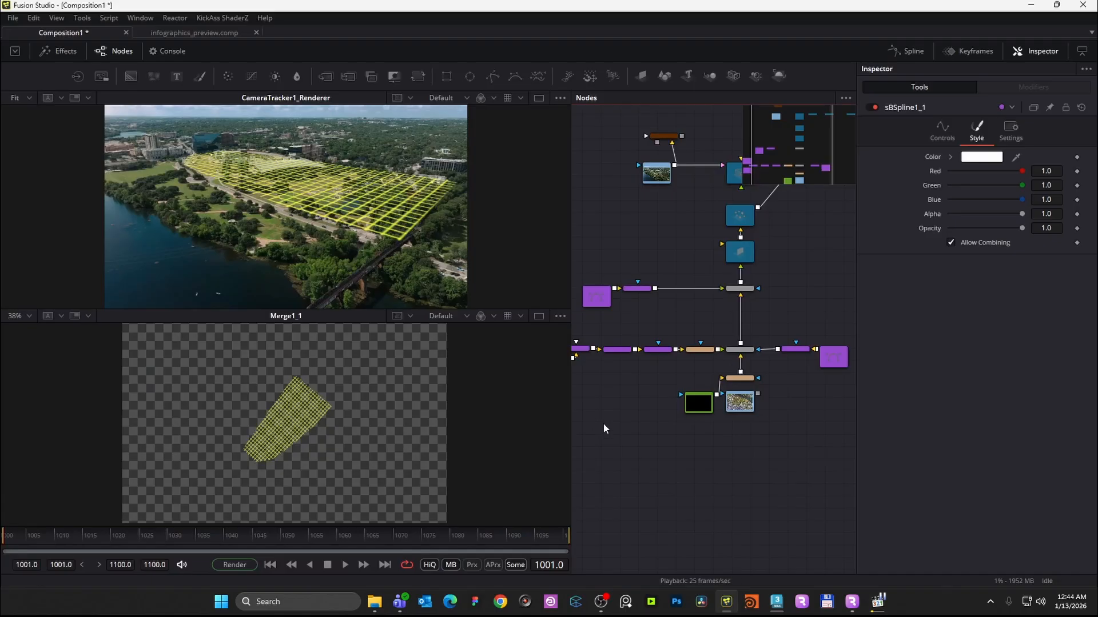
- Spread out the grid branch nodes by moving them away from Merge1_1 and spacing Transform2, sBSpline2 and sBSpline3 apart
drag(804, 394, 739, 404)
drag(797, 326, 834, 395)
drag(710, 362, 792, 363)
drag(823, 339, 731, 367)
drag(822, 363, 625, 401)
drag(675, 344, 634, 344)
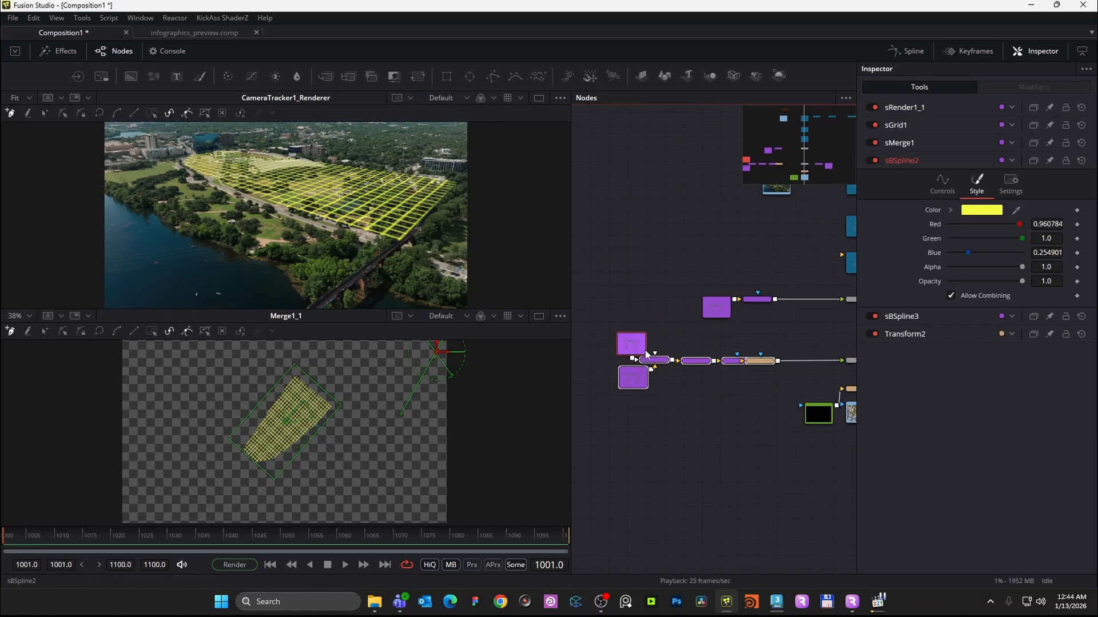
drag(763, 361, 790, 361)
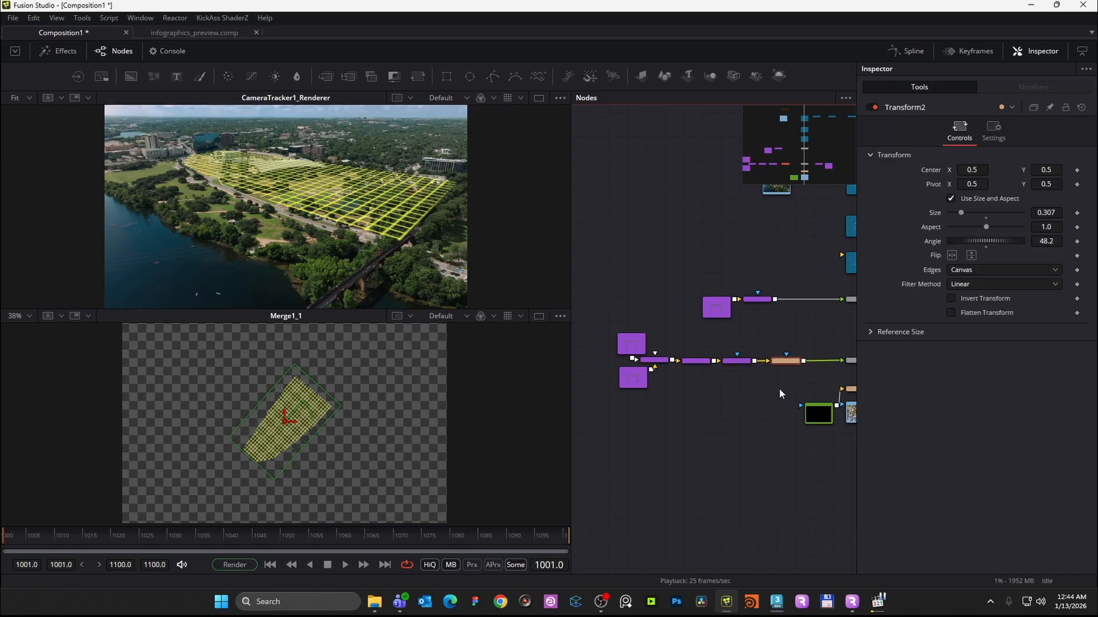
scroll(629, 374, up, 2)
drag(648, 375, 635, 383)
drag(641, 322, 634, 314)
- Display the boundary mask render sRender1_2 in the first viewer
drag(778, 397, 648, 399)
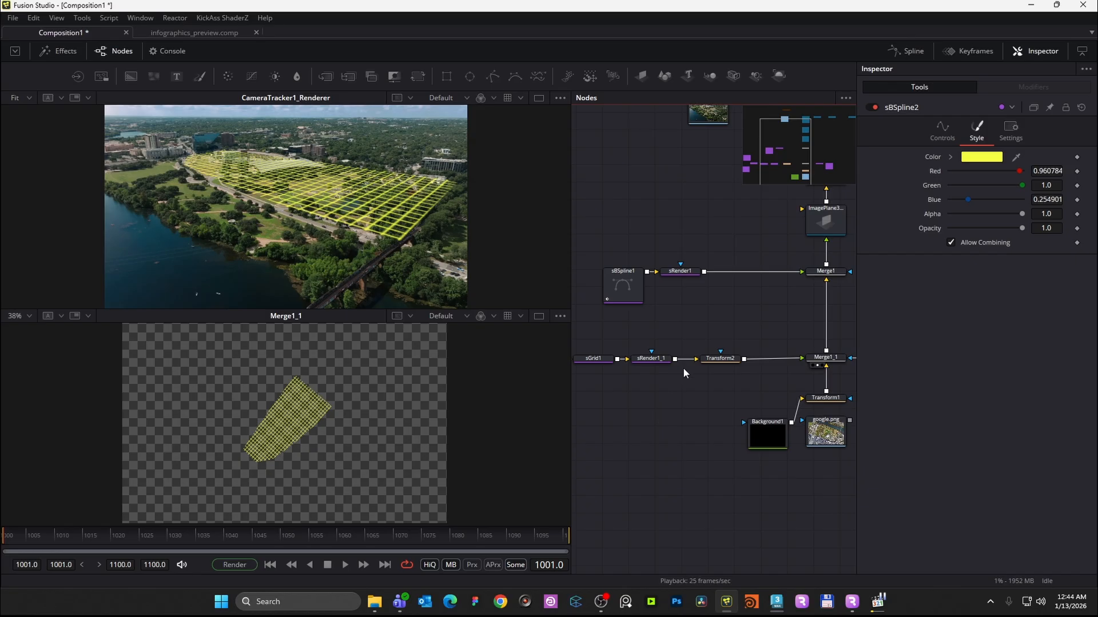
drag(743, 393, 650, 391)
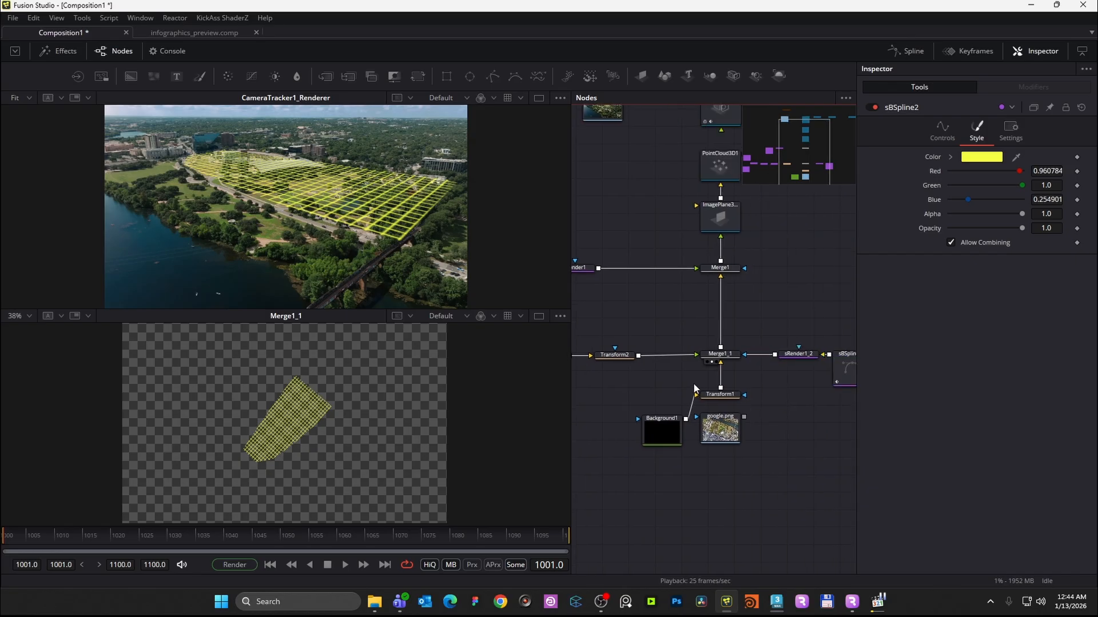
drag(772, 388, 720, 389)
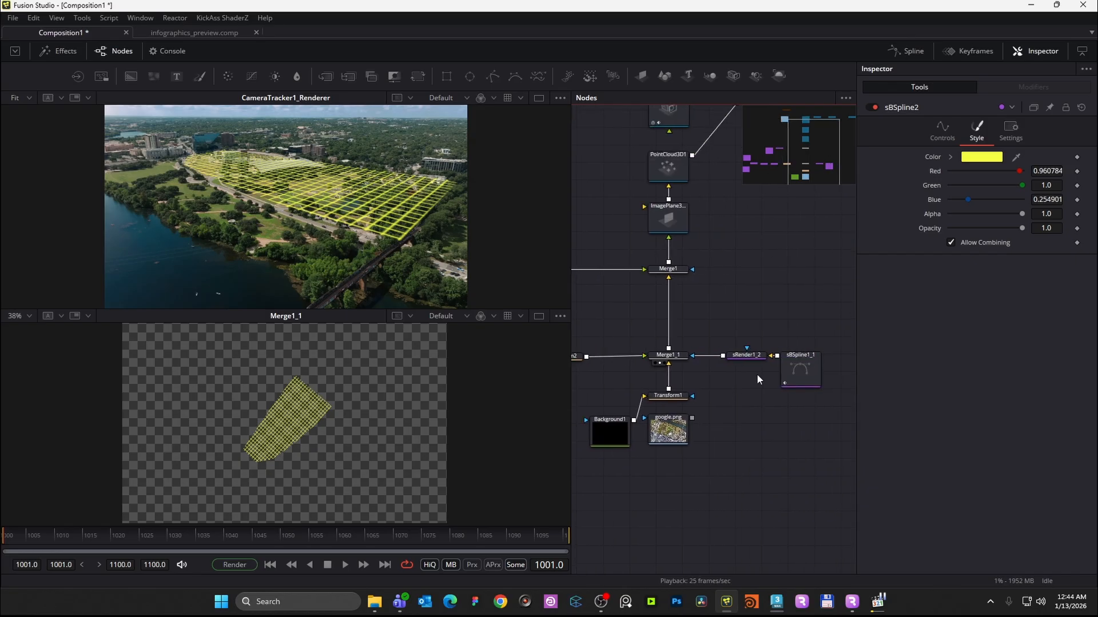
scroll(757, 375, up, 3)
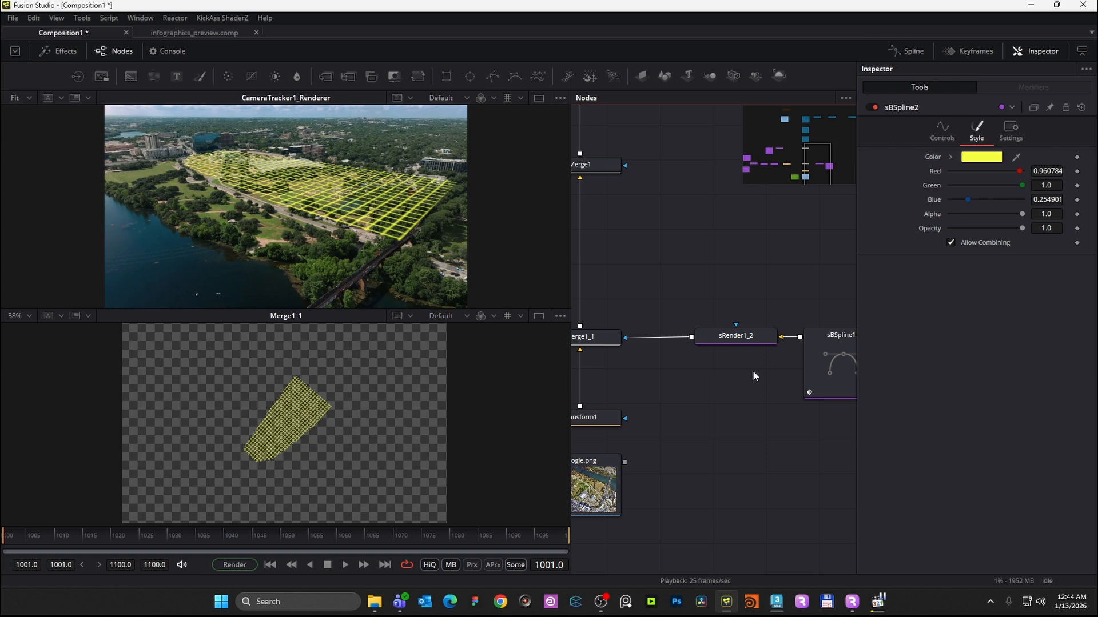
click(737, 337)
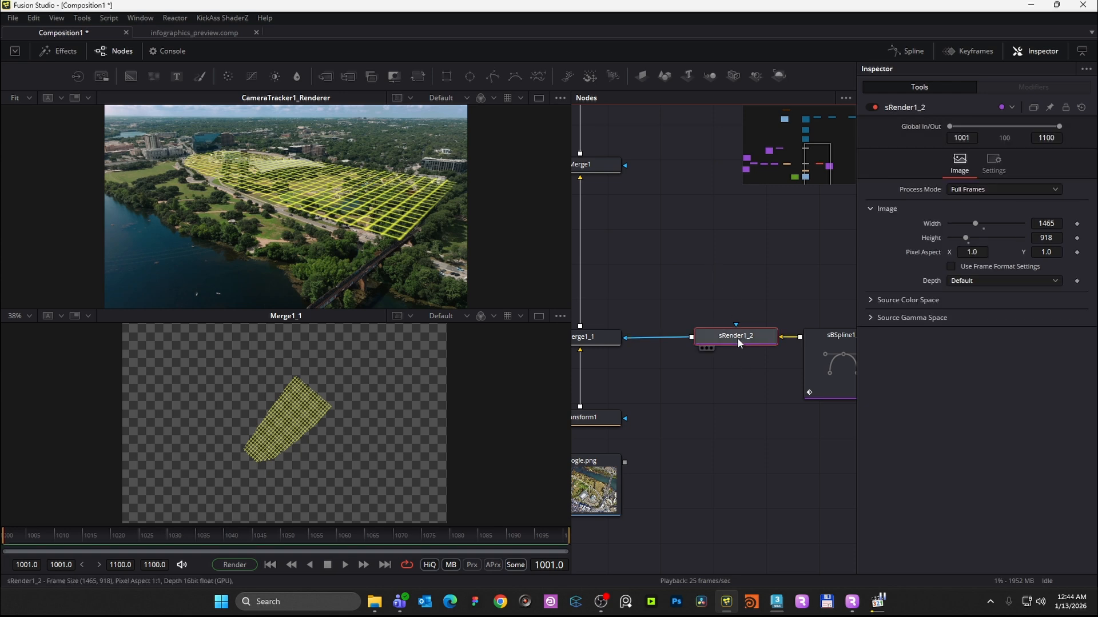
key(1)
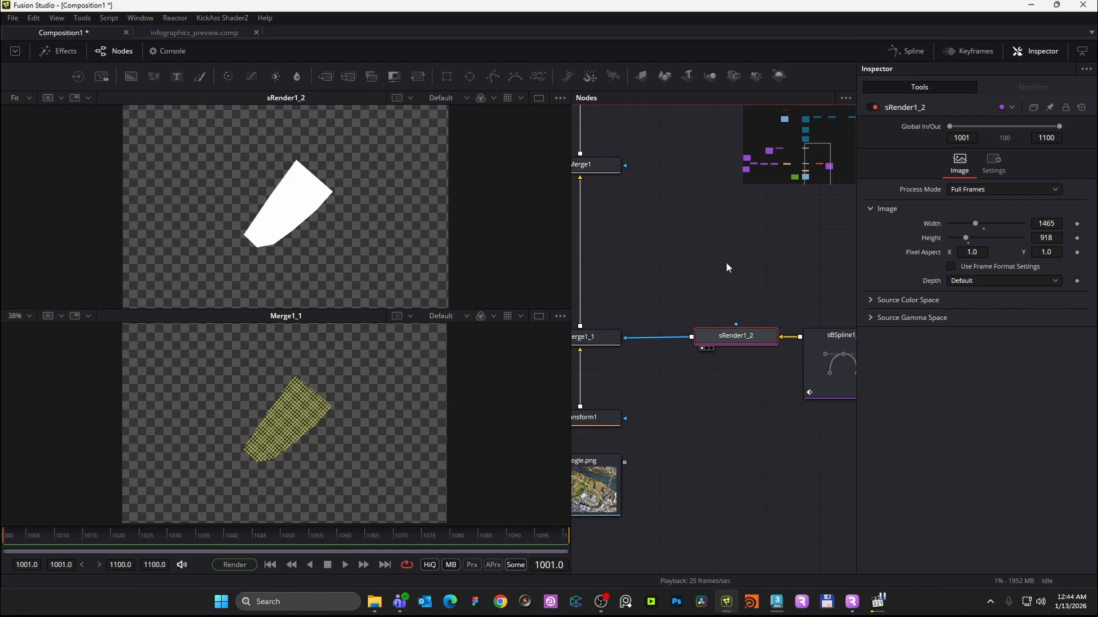
key(shift+space)
text(Transform)
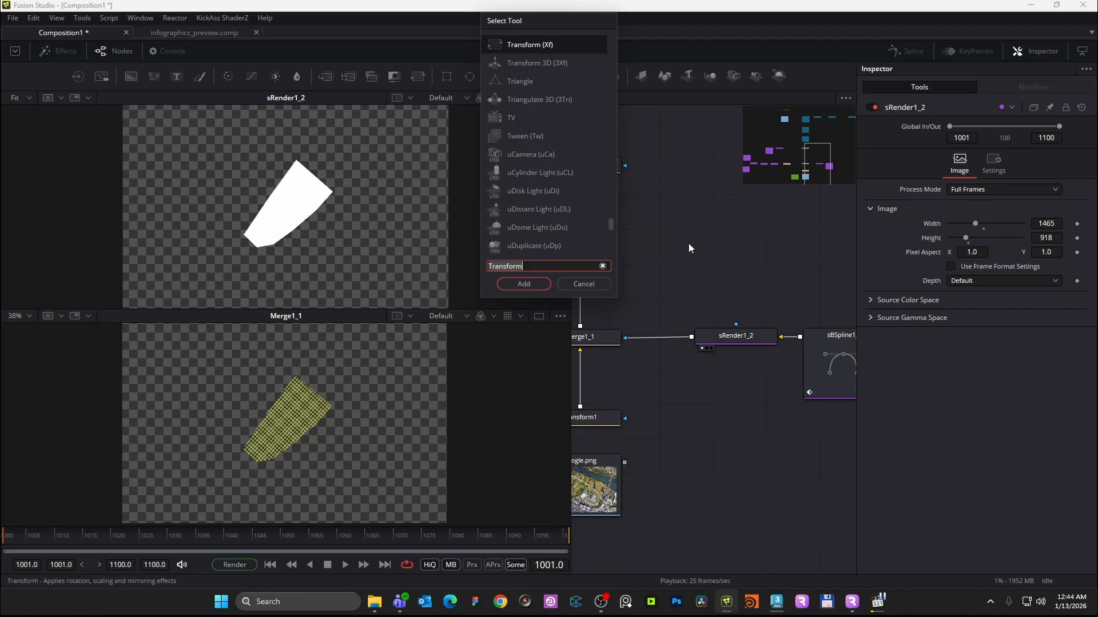
click(597, 285)
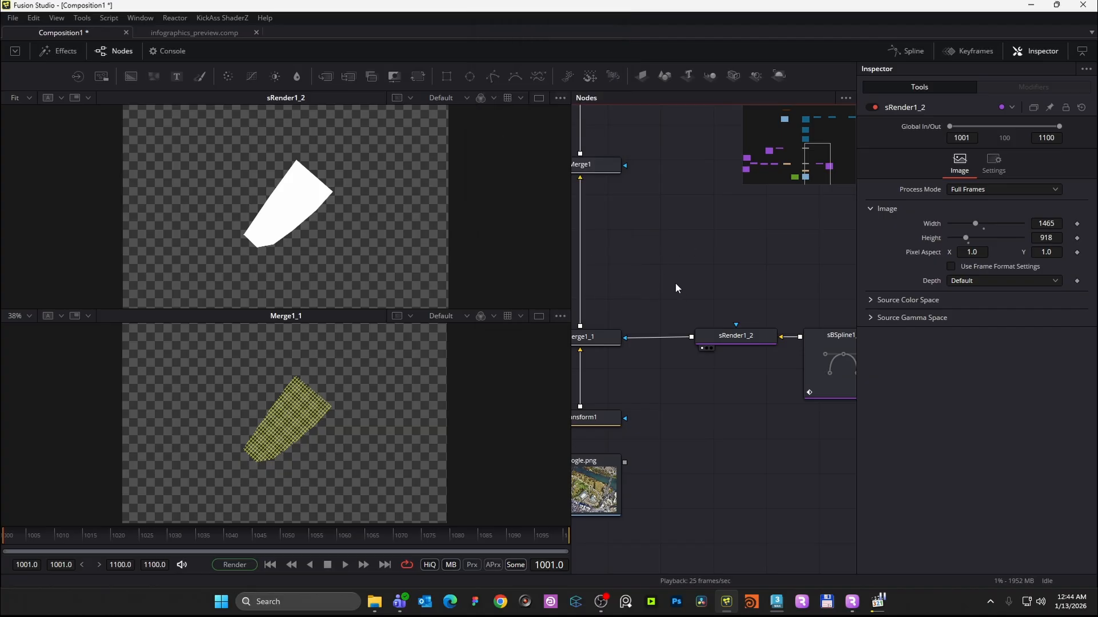
- Add a FastNoise node below sRender1_1, shown in the first viewer, and set its contrast to 3.1
scroll(676, 284, down, 3)
drag(579, 310, 833, 299)
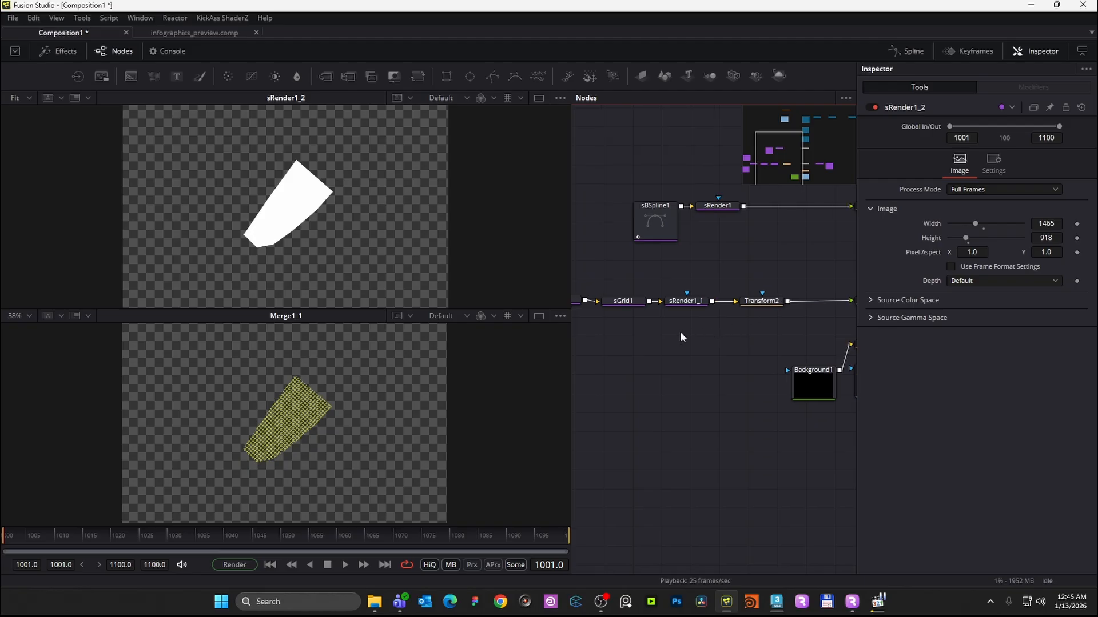
key(shift+space)
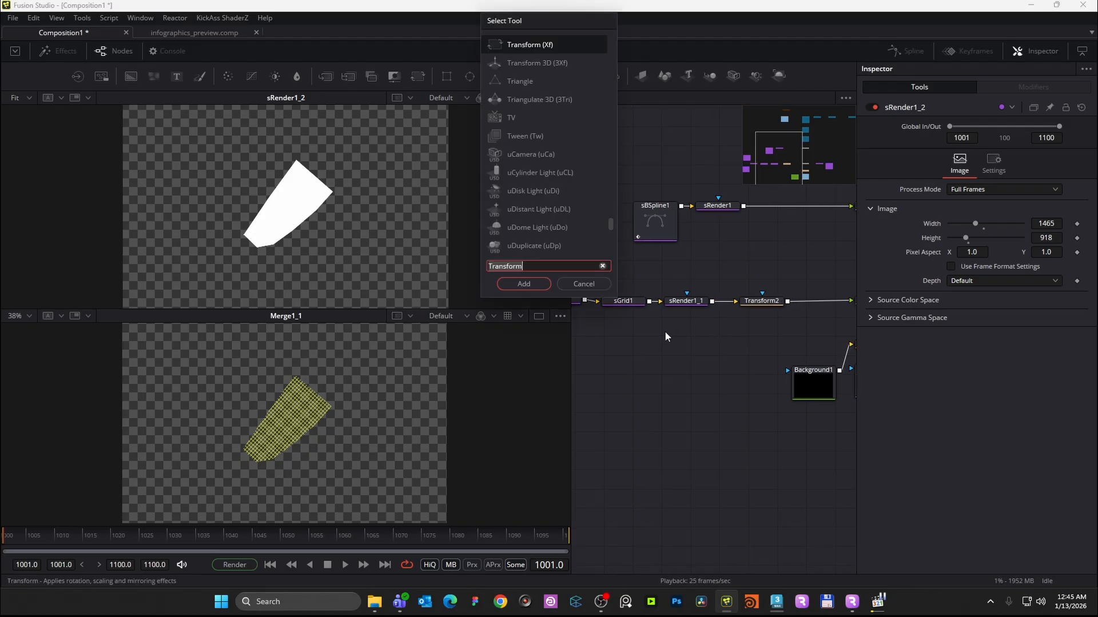
text(noi)
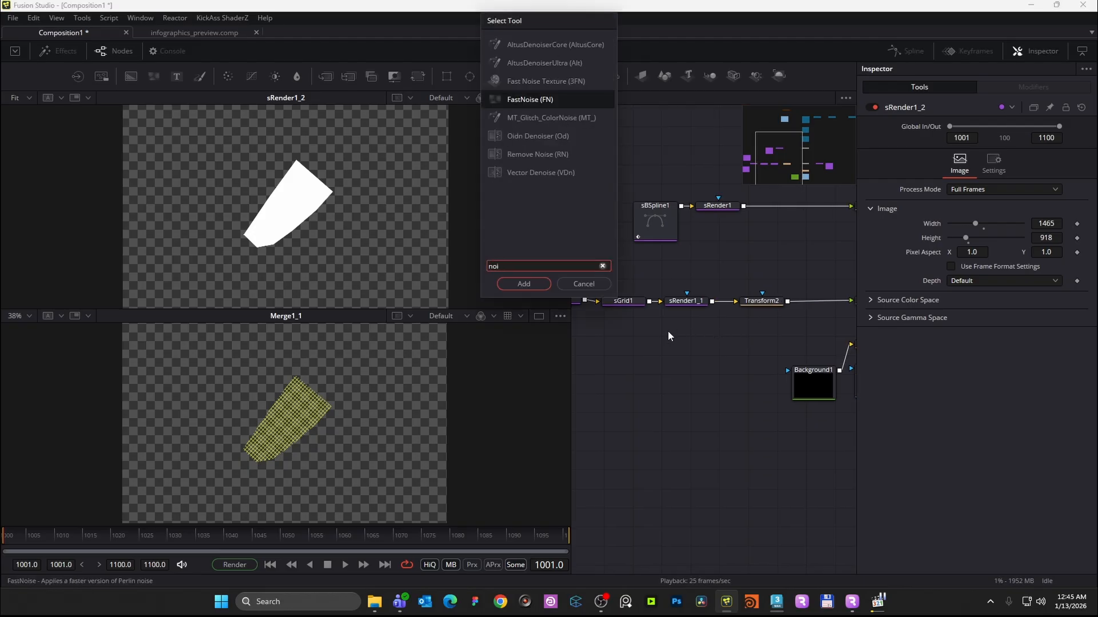
key(Return)
key(1)
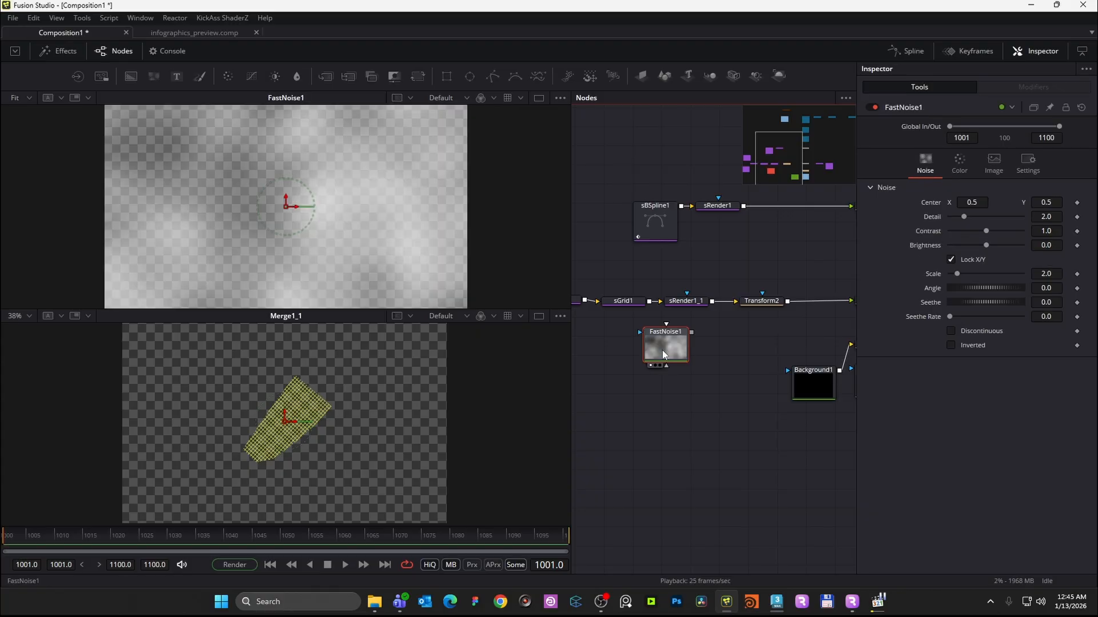
drag(987, 231, 1004, 230)
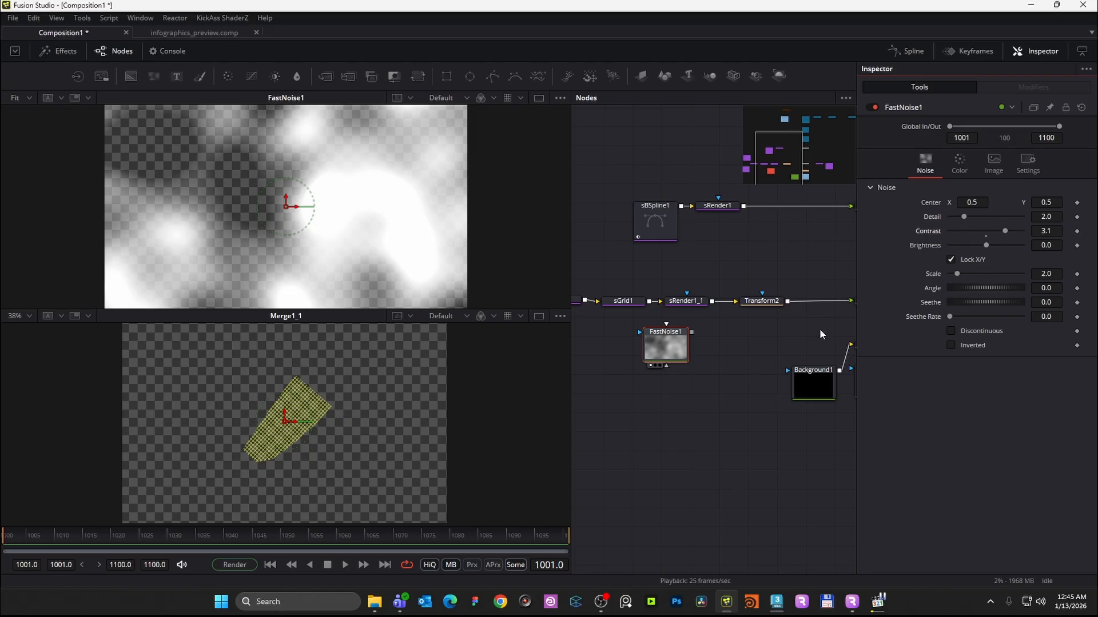
- Add a standalone Merge node below Transform2
drag(749, 342, 705, 325)
click(700, 324)
key(shift+space)
text(noi)
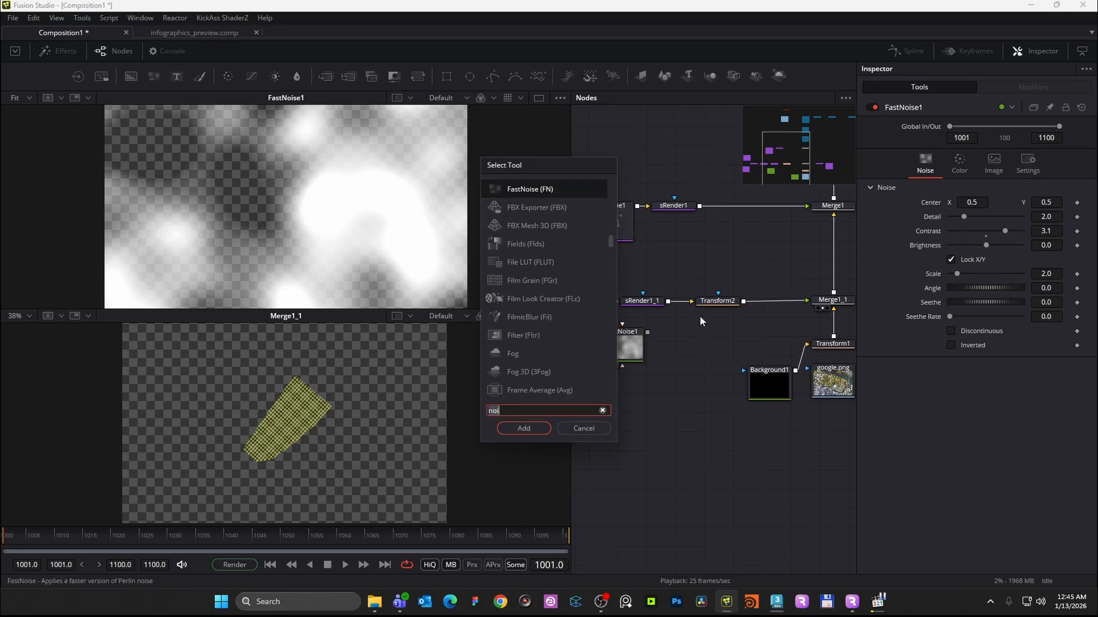
key(BackSpace)
key(BackSpace)
key(BackSpace)
text(merge)
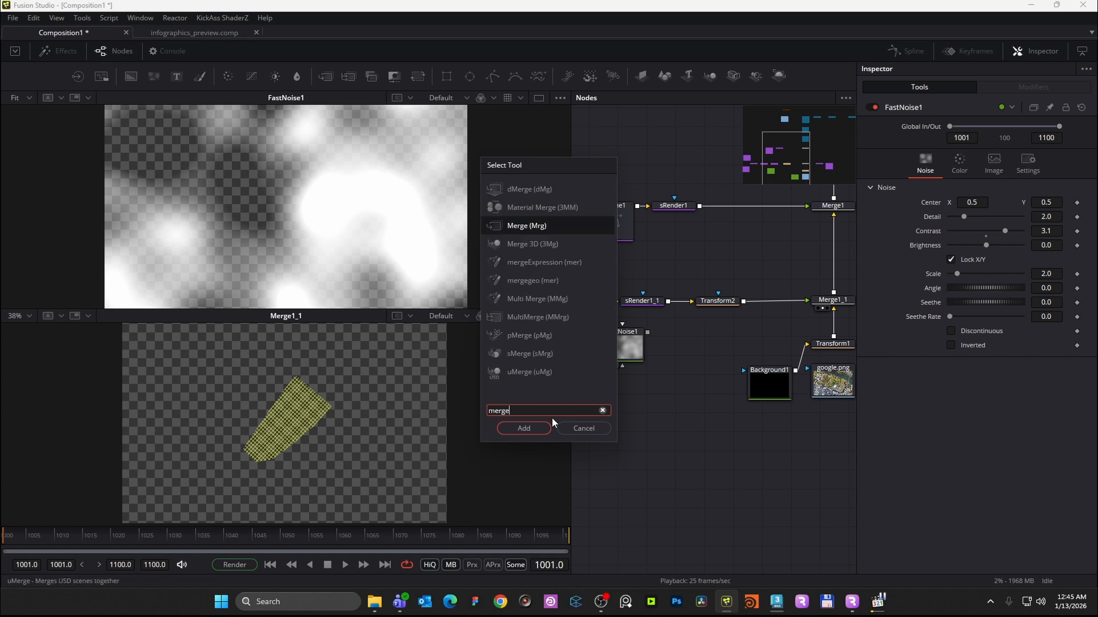
click(520, 430)
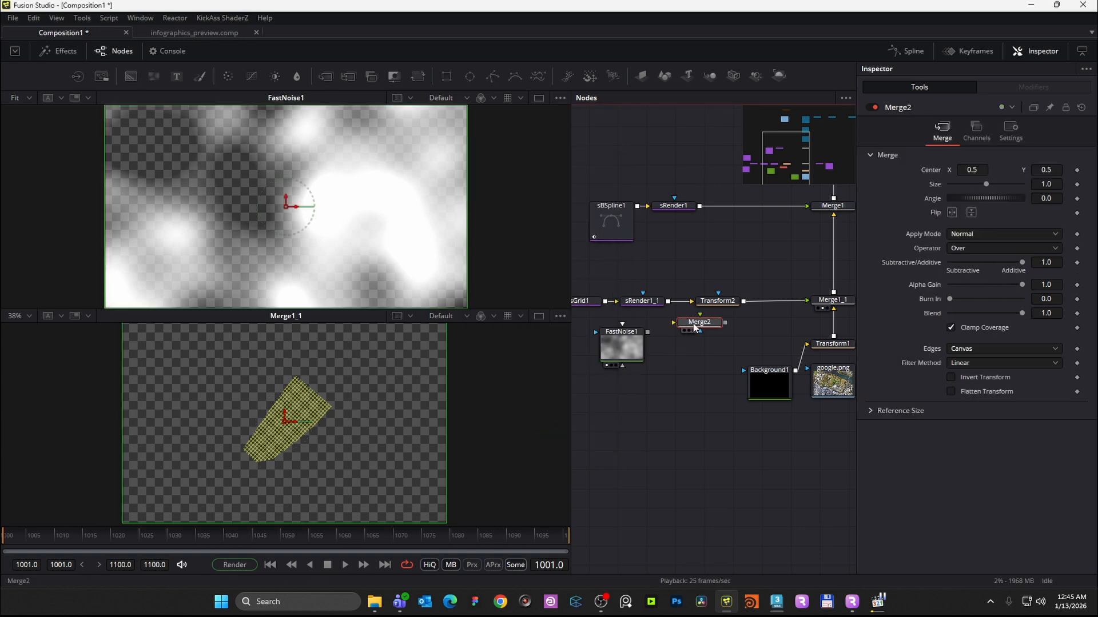
drag(669, 359, 697, 352)
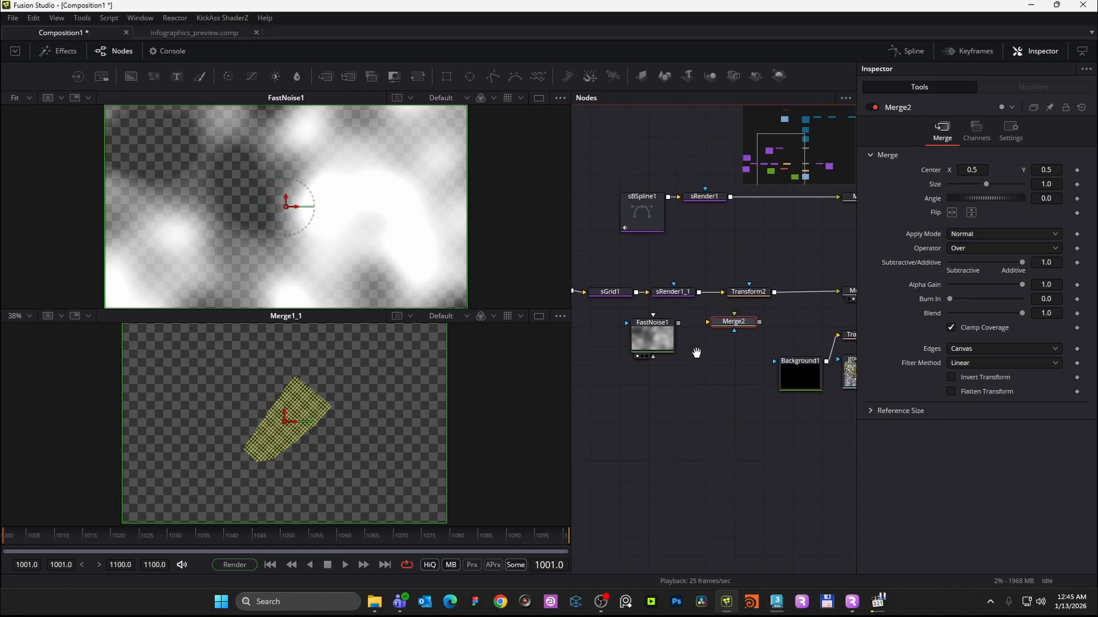
- Connect FastNoise1 to the effect mask of sRender1_1, shown in the second viewer, and delete the unused Merge2 node
click(679, 290)
key(2)
drag(677, 323, 674, 300)
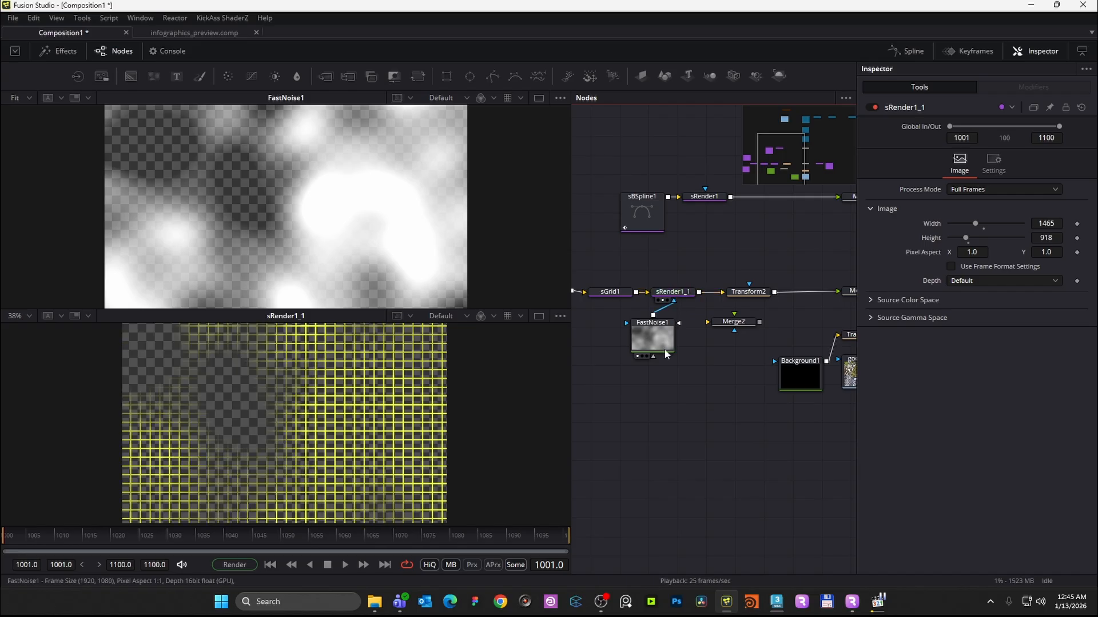
click(735, 322)
key(Delete)
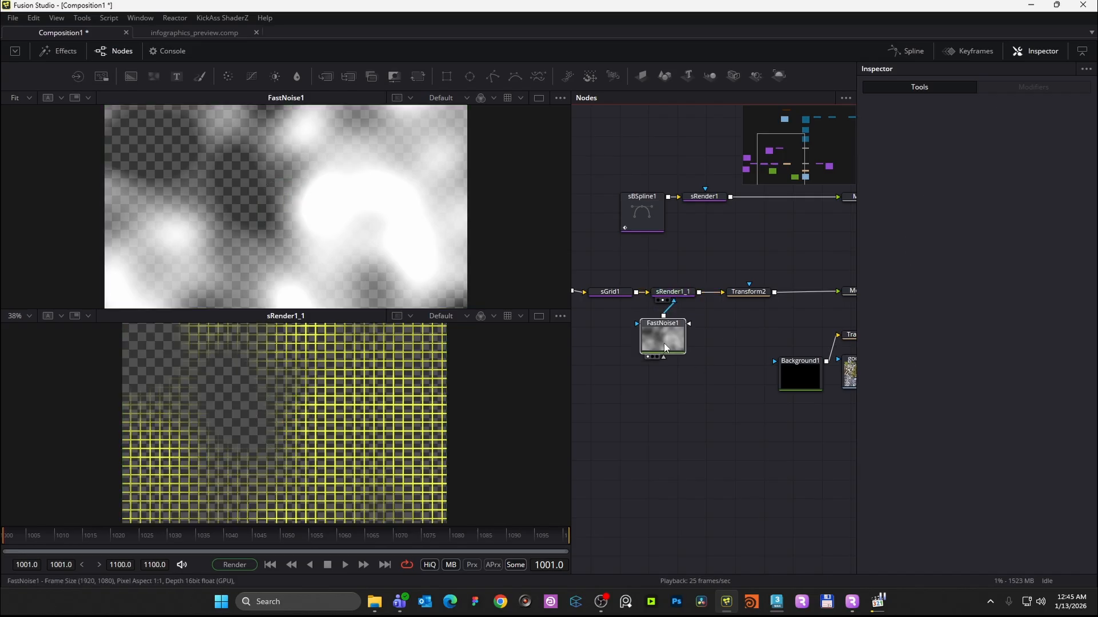
- Align FastNoise1 directly below sRender1_1 and set its scale to 12.6 and brightness to 0.25
drag(658, 337, 678, 339)
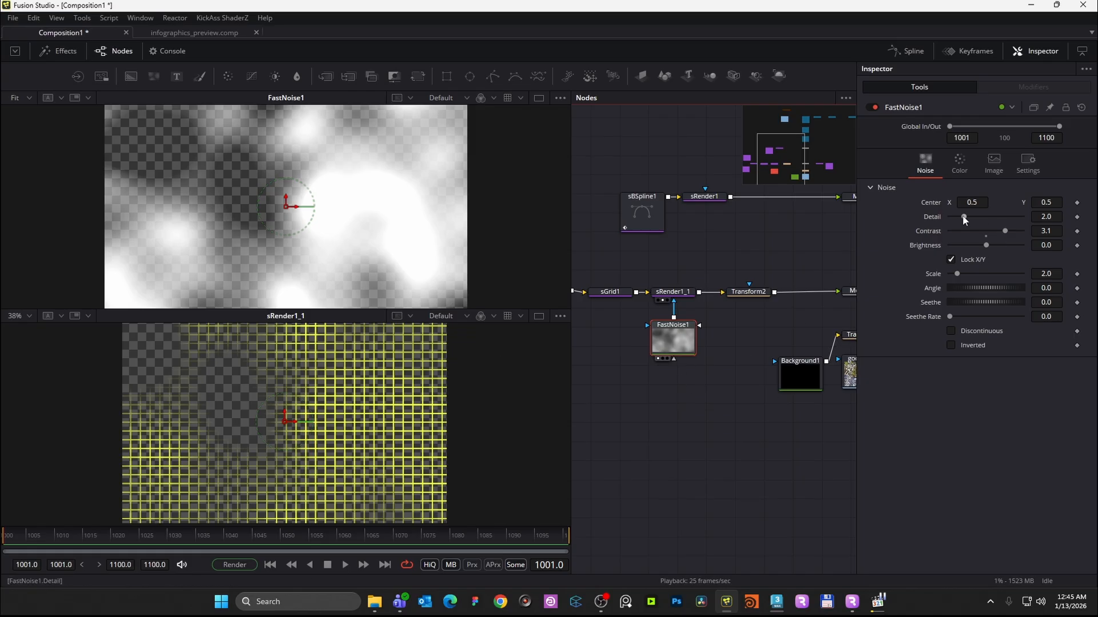
drag(956, 275, 994, 248)
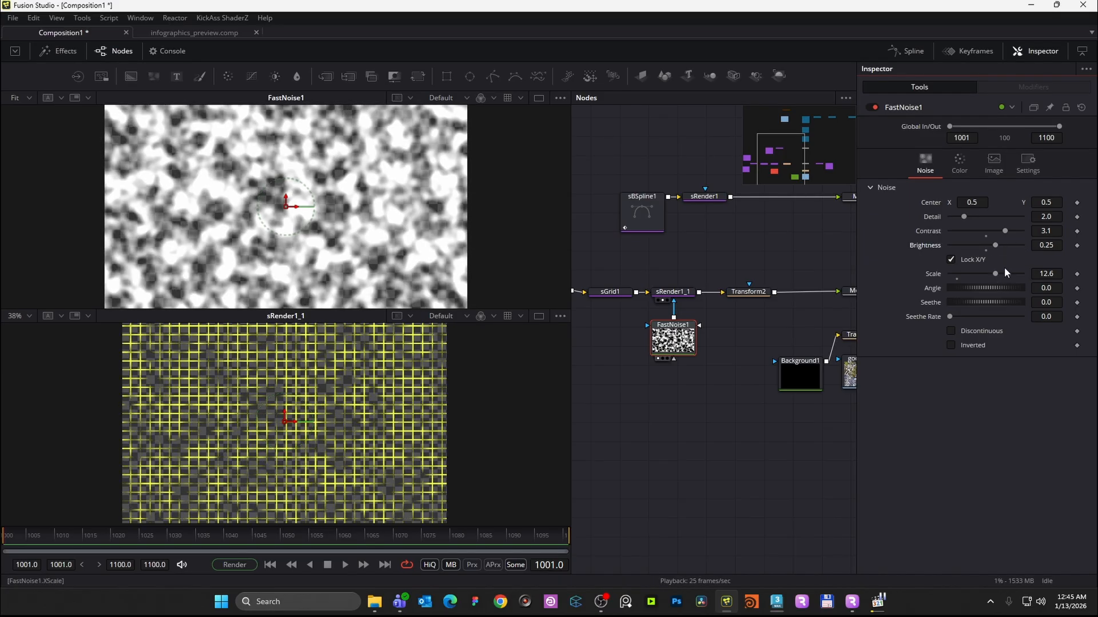
- Set the border width of the horizontal grid line sBSpline2 to 0.002
drag(667, 376, 790, 375)
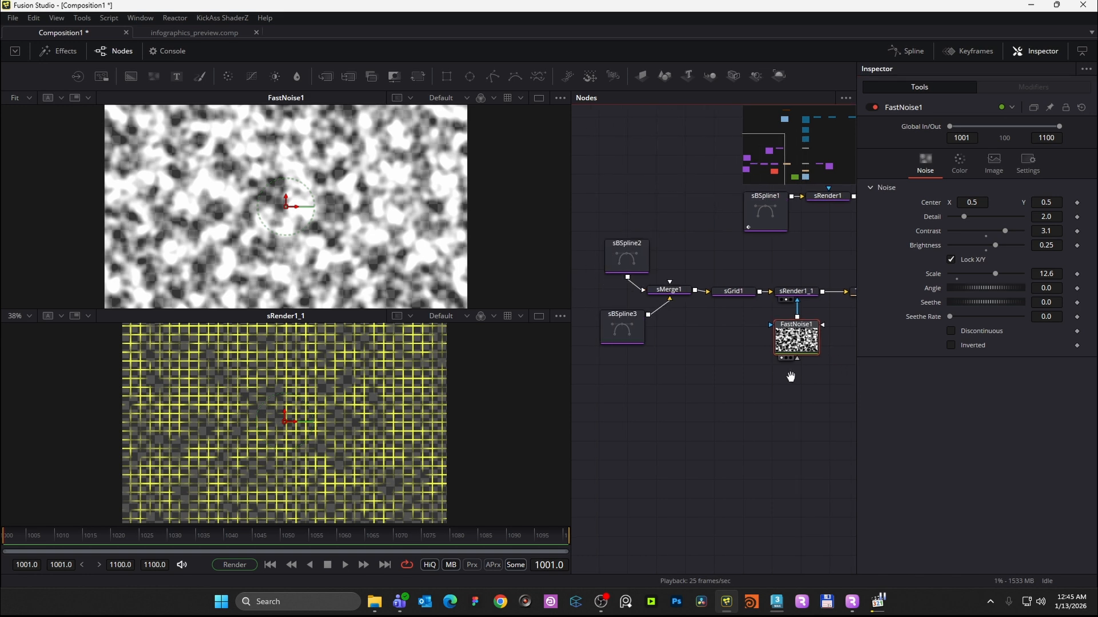
click(634, 243)
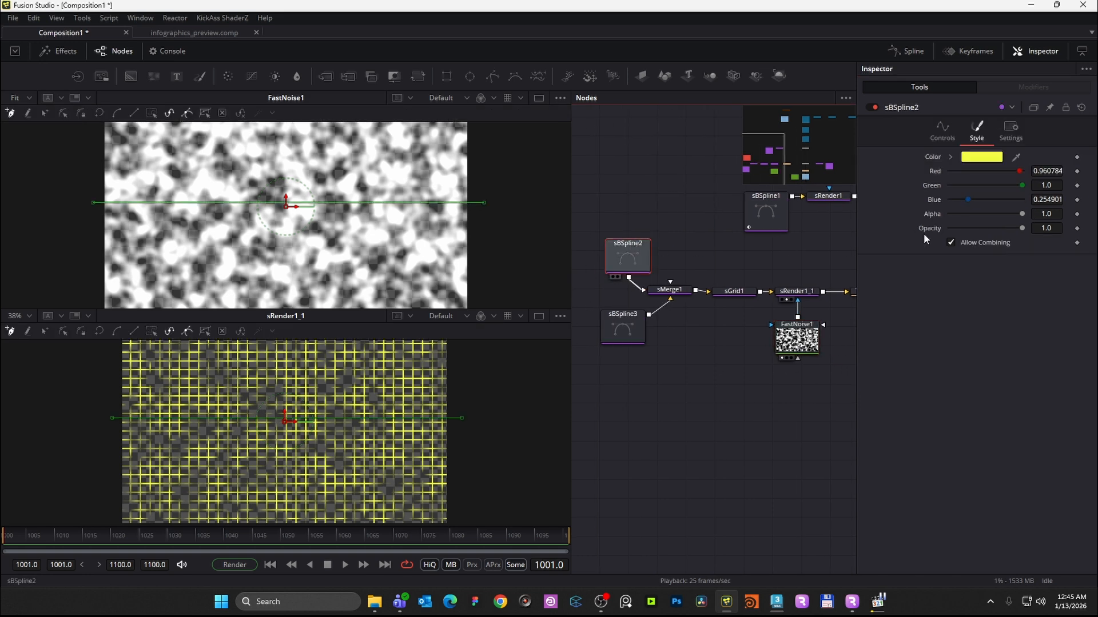
click(942, 130)
click(1060, 171)
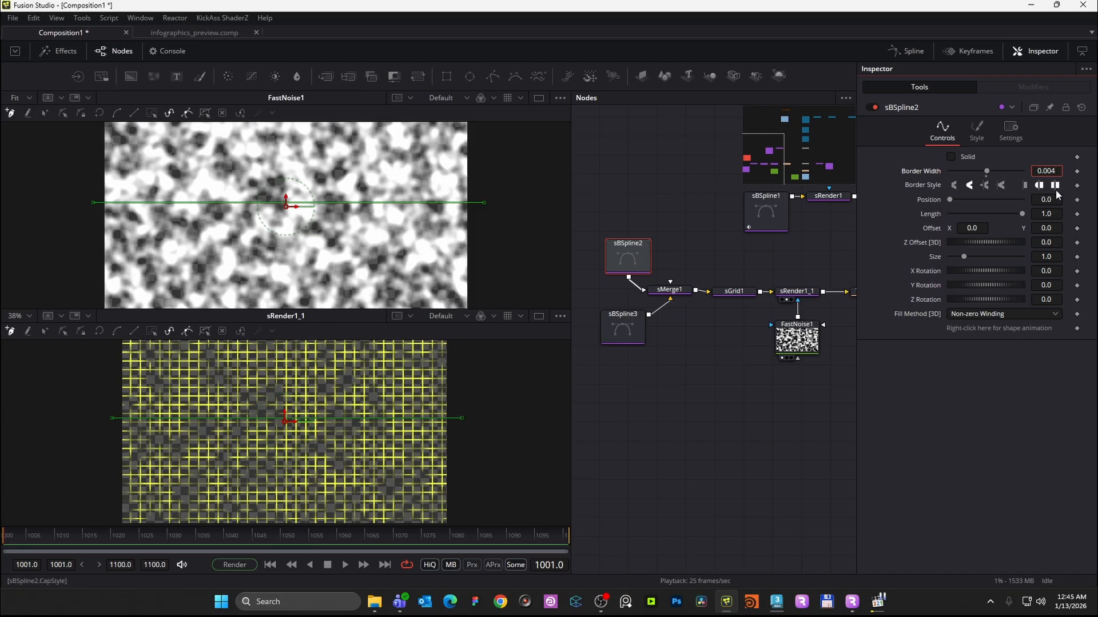
key(BackSpace)
text(2)
key(Tab)
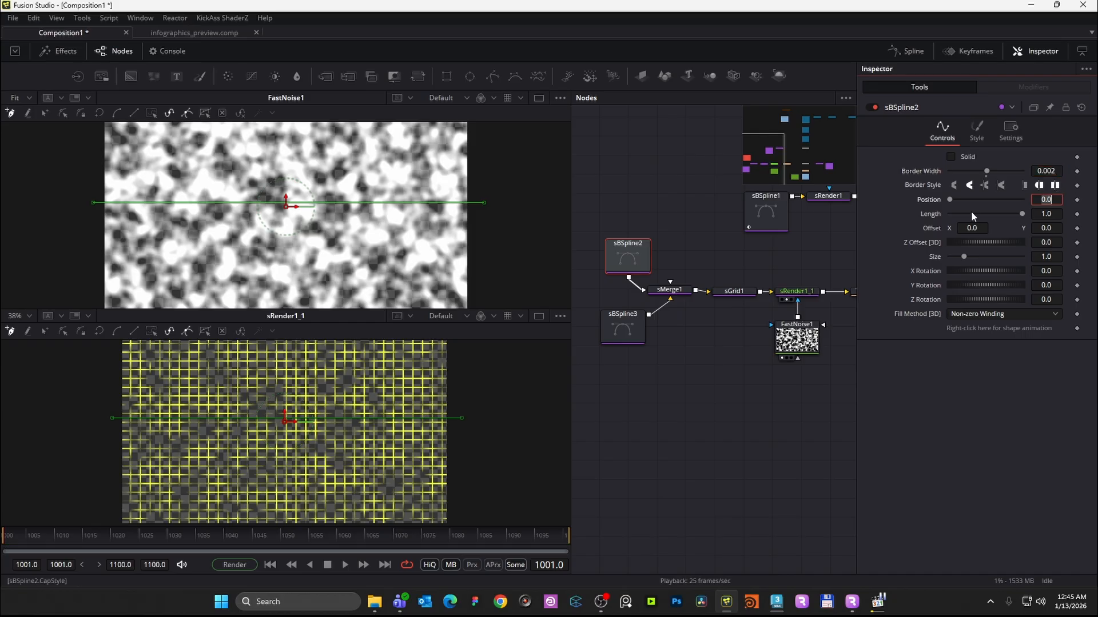
- Set the border width of the vertical grid line sBSpline3 to 0.002
click(625, 323)
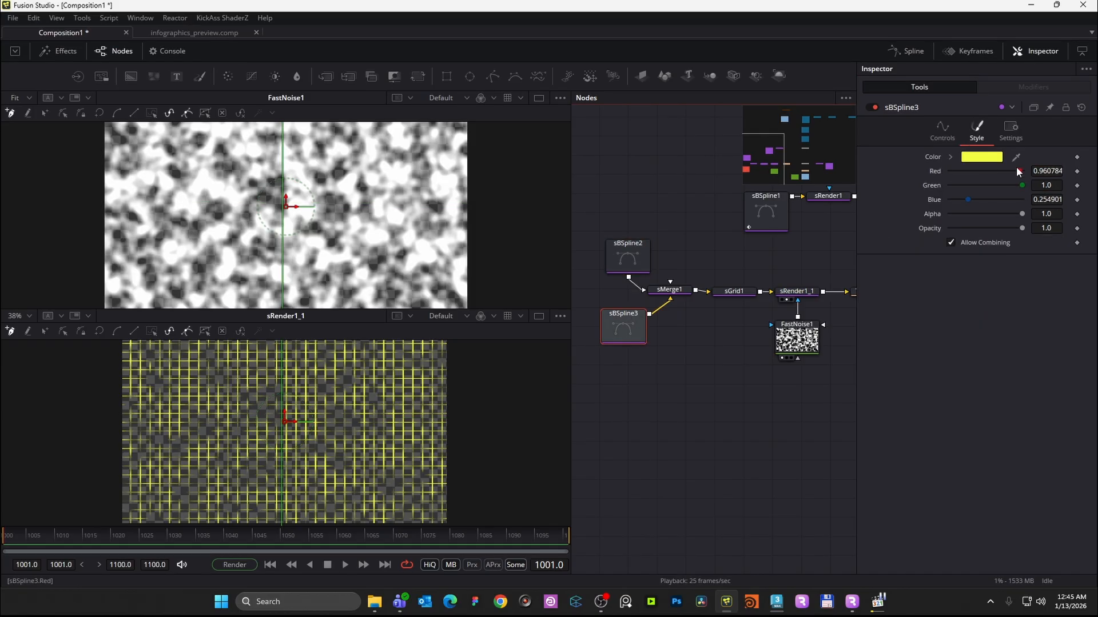
click(944, 137)
click(1056, 173)
key(BackSpace)
text(2)
key(Tab)
- Display CameraTracker1_Renderer in the first viewer and examine the thinner, noise-masked grid over the footage
drag(723, 438, 587, 520)
drag(785, 332, 667, 356)
scroll(612, 438, down, 10)
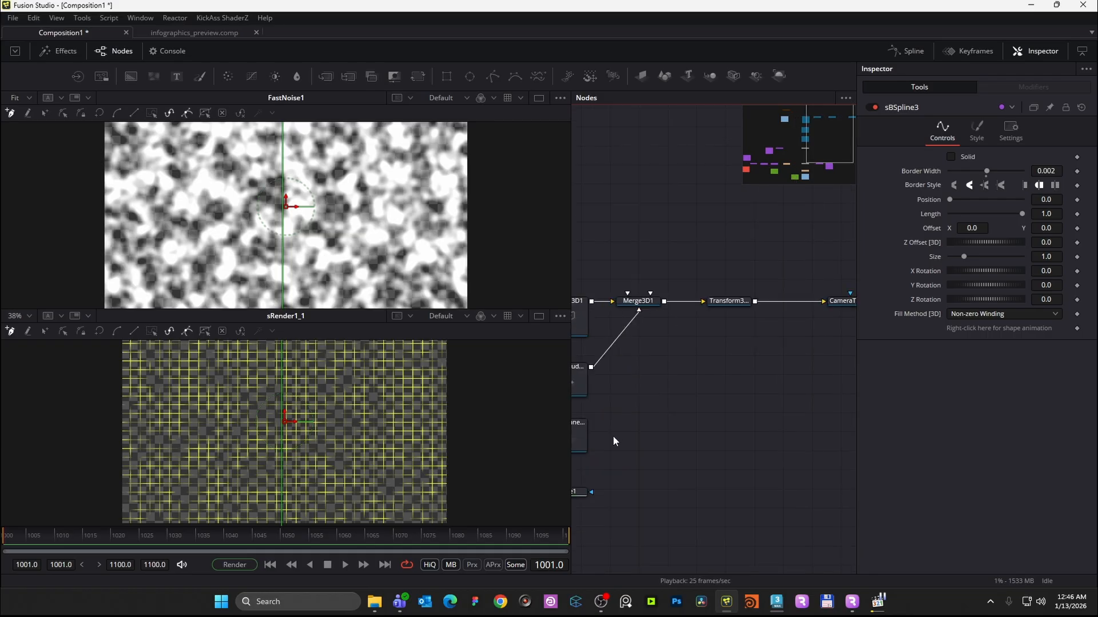
click(721, 301)
key(1)
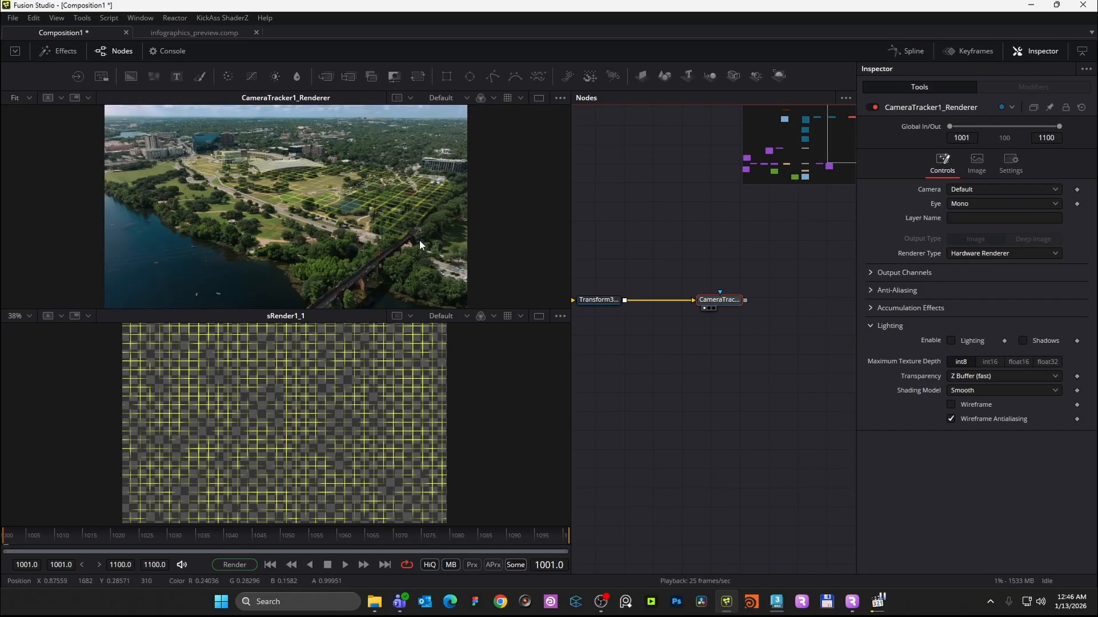
scroll(396, 191, up, 3)
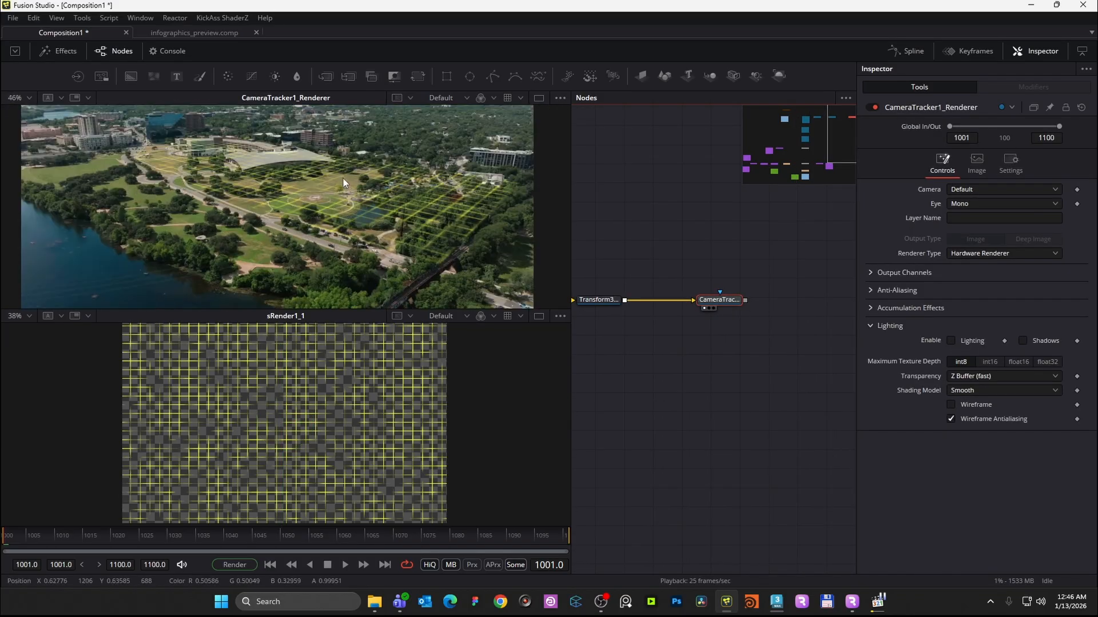
- Animate FastNoise1's Seethe Rate from 0 at frame 1001 to 1.0 at frame 1100
scroll(814, 262, down, 5)
scroll(661, 294, up, 5)
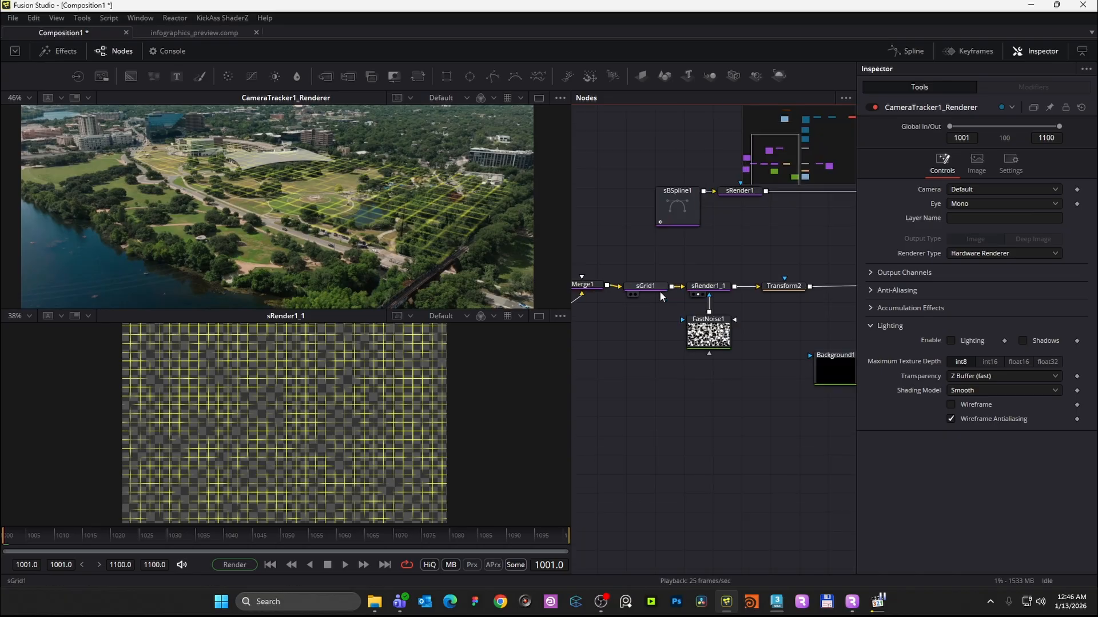
click(712, 336)
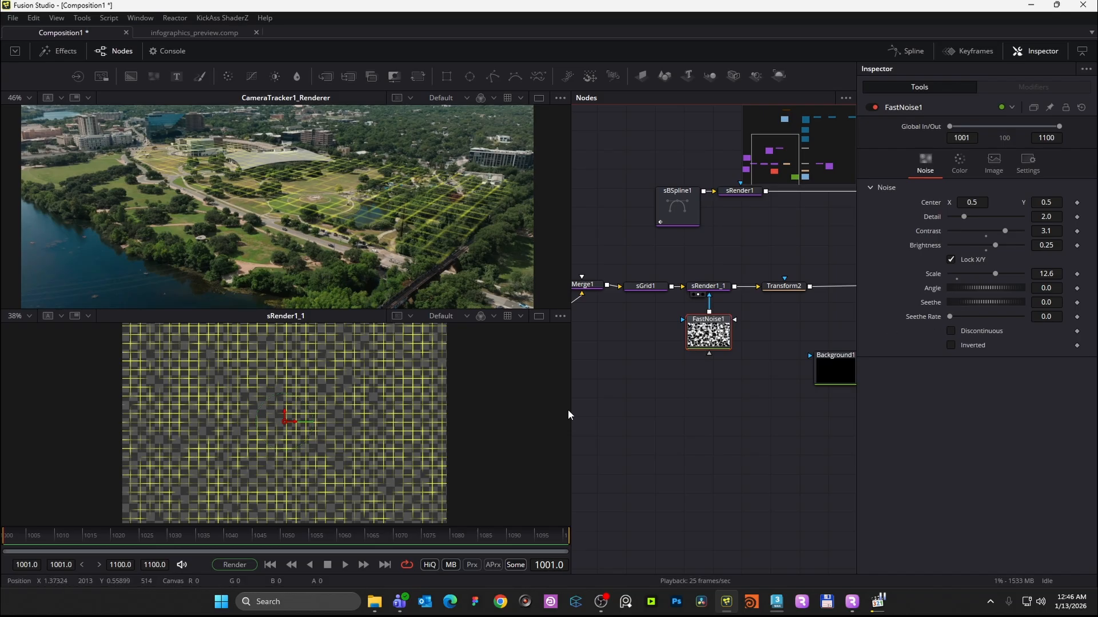
click(1077, 316)
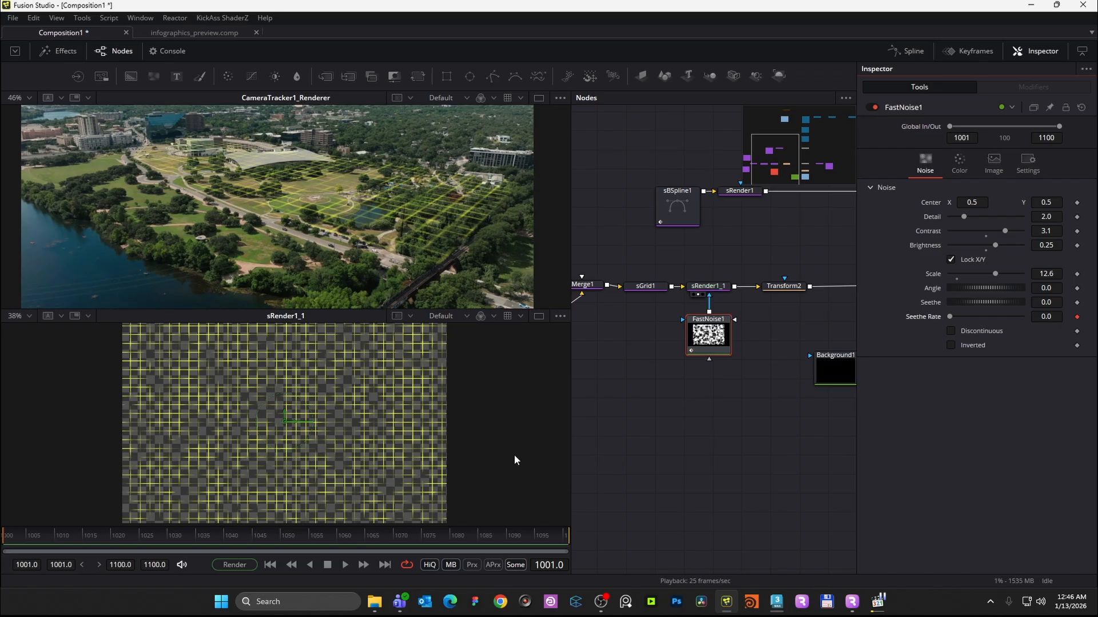
drag(547, 538, 570, 537)
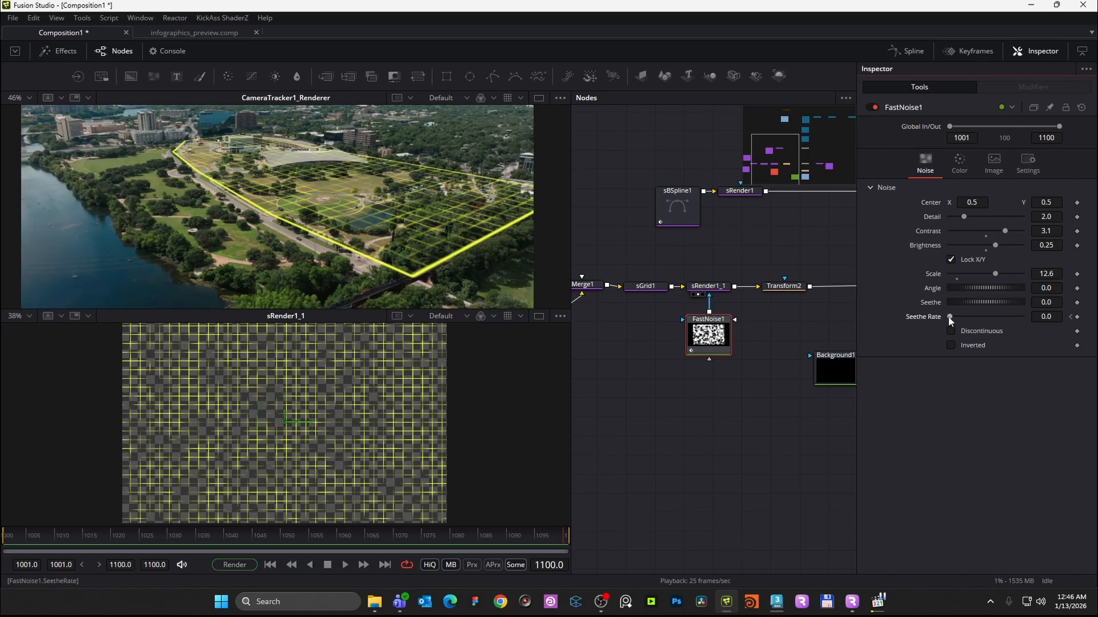
drag(960, 316, 1023, 317)
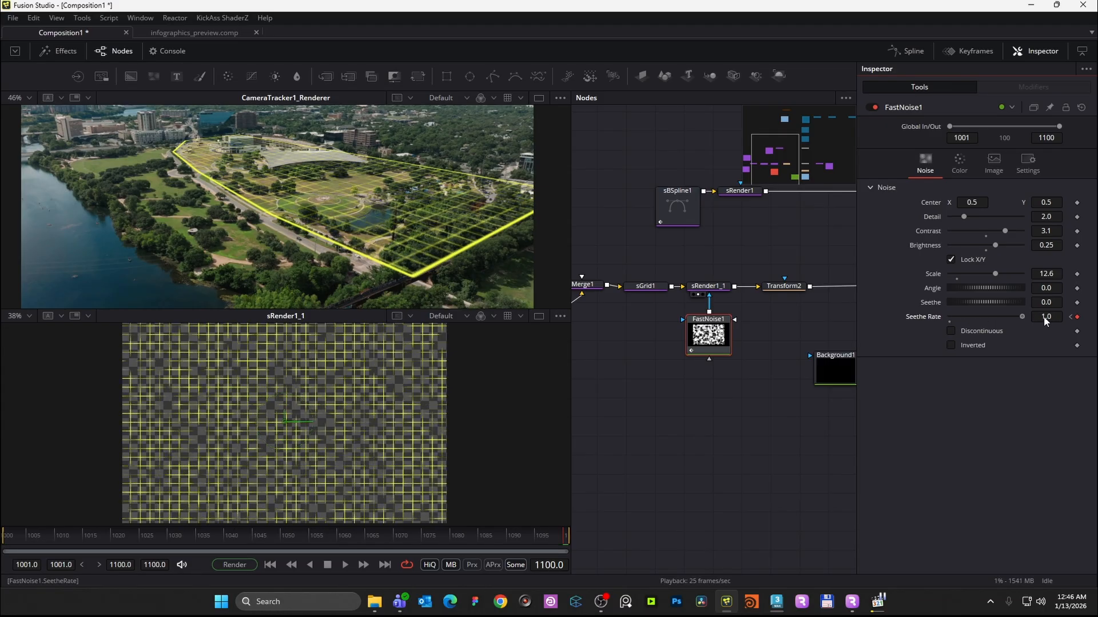
- Preview the noise animation and set FastNoise1's Seethe Rate at frame 1100 to 0.2, returning to frame 1001
drag(524, 533, 22, 552)
key(space)
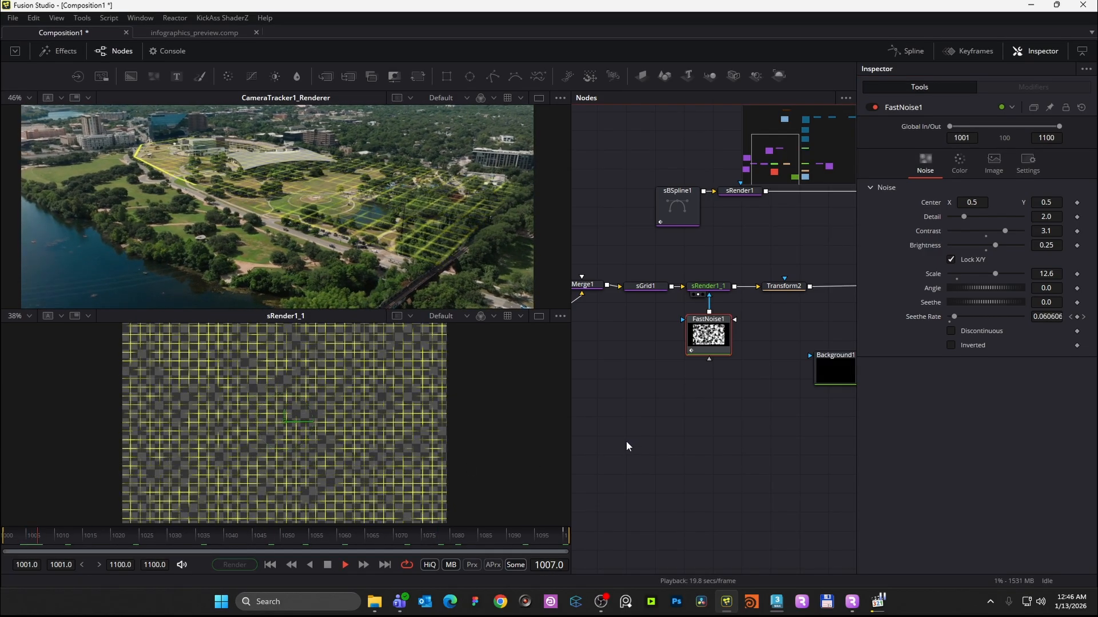
key(space)
drag(531, 536, 566, 534)
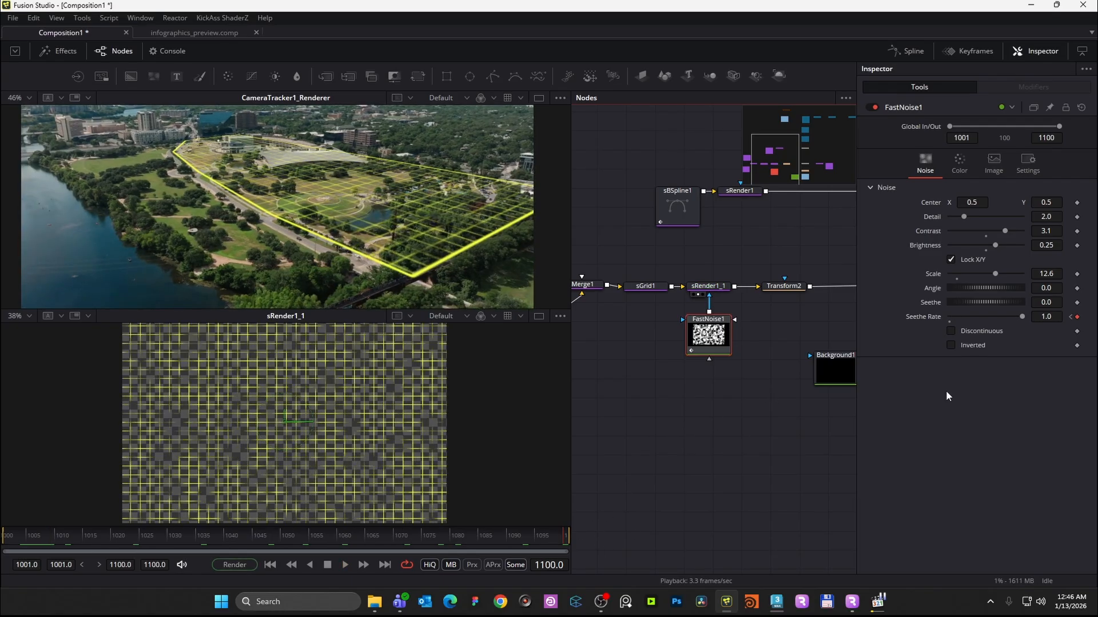
double_click(1055, 319)
text(0.2)
key(Tab)
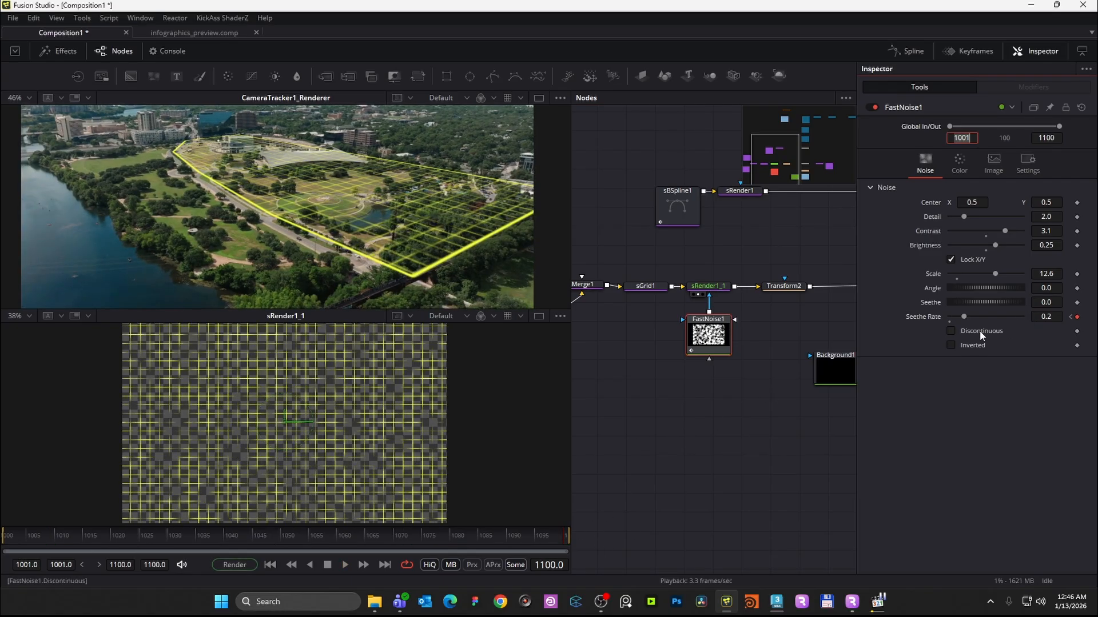
drag(429, 541, 117, 541)
click(705, 425)
drag(30, 541, 2, 538)
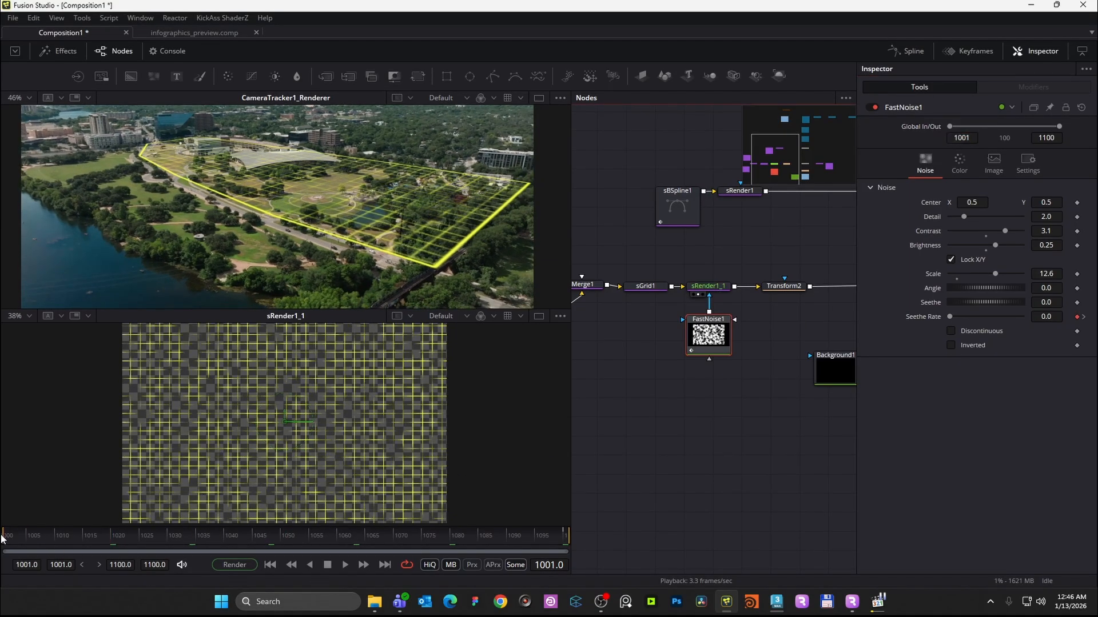
click(680, 452)
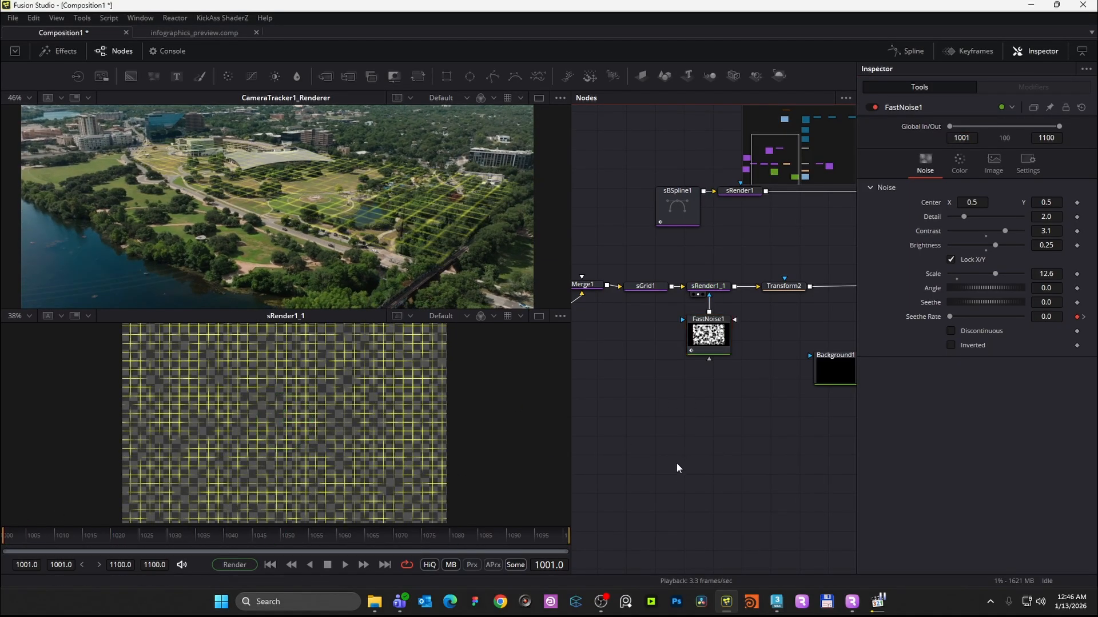
- Set Merge1_1's Blend to 0 and keyframe it at frame 1001
drag(765, 382, 651, 460)
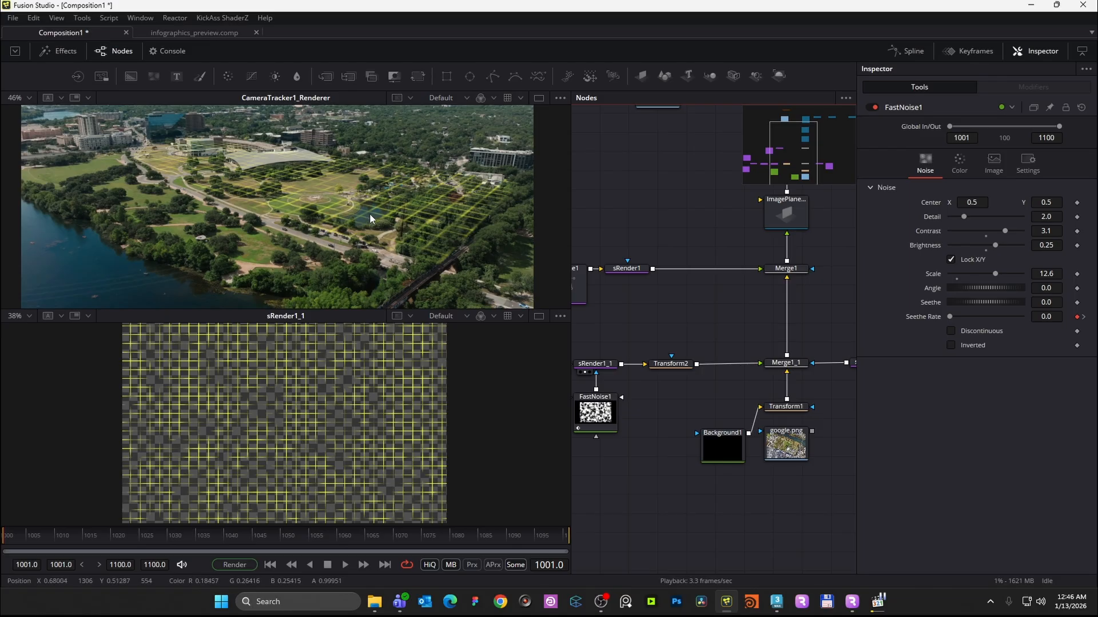
click(793, 366)
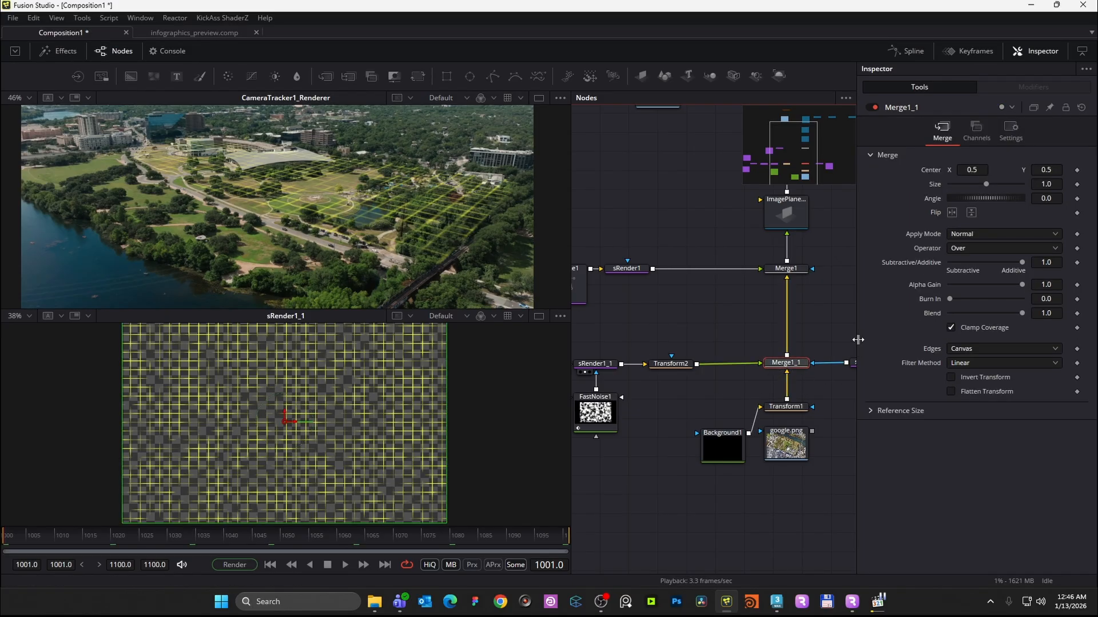
click(1046, 315)
text(0)
key(Return)
click(1077, 314)
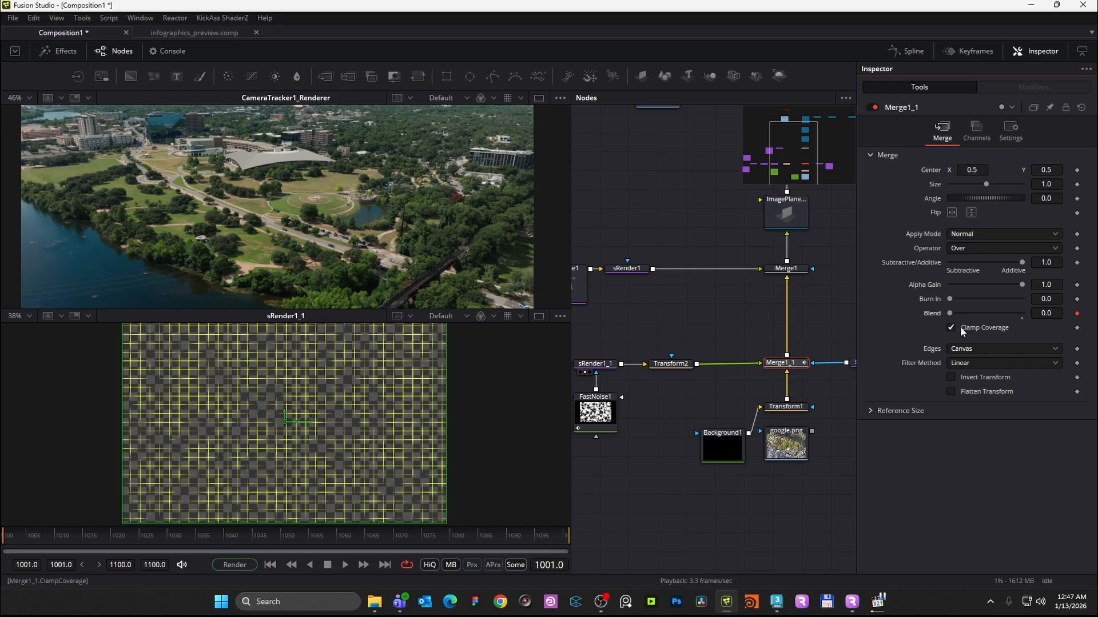
- Keyframe Merge1_1's Blend at 0 on frame 1012 and at 1 on frame 1017, and play back the grid's fade-in
drag(40, 536, 65, 540)
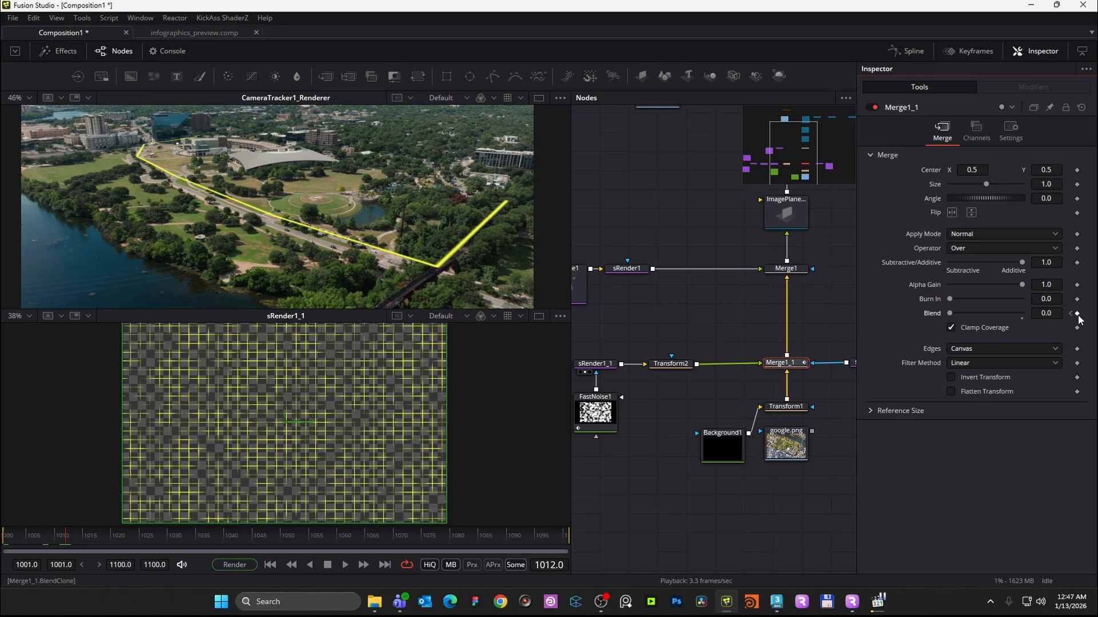
mouse_move(89, 540)
mouse_down()
mouse_move(67, 538)
mouse_move(94, 538)
mouse_up()
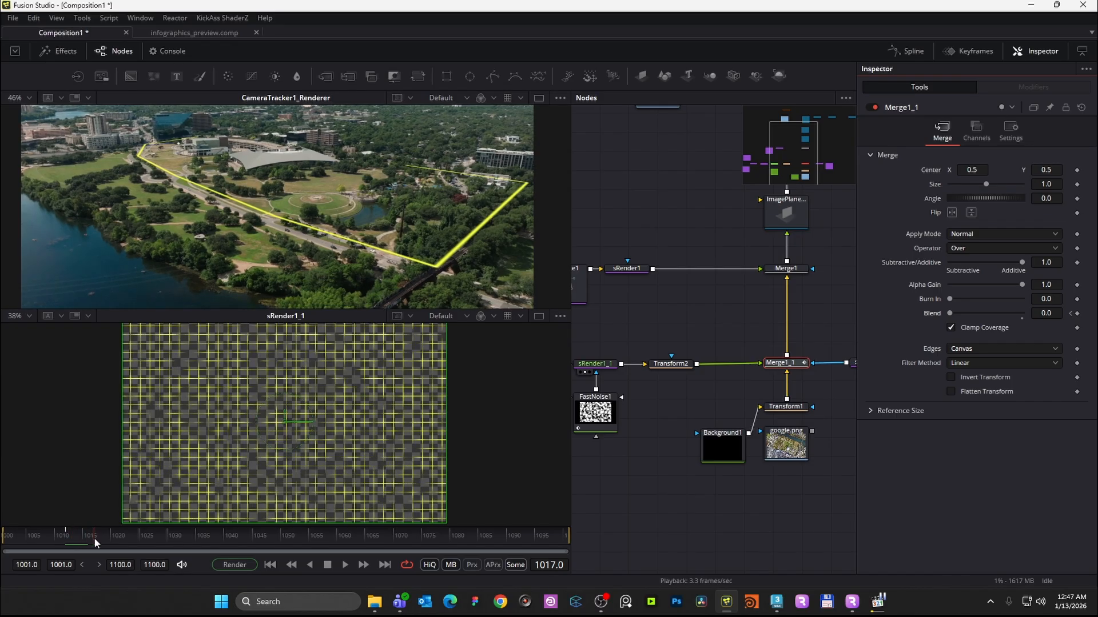
click(1054, 315)
text(1)
key(Tab)
drag(68, 539, 61, 540)
click(249, 245)
key(space)
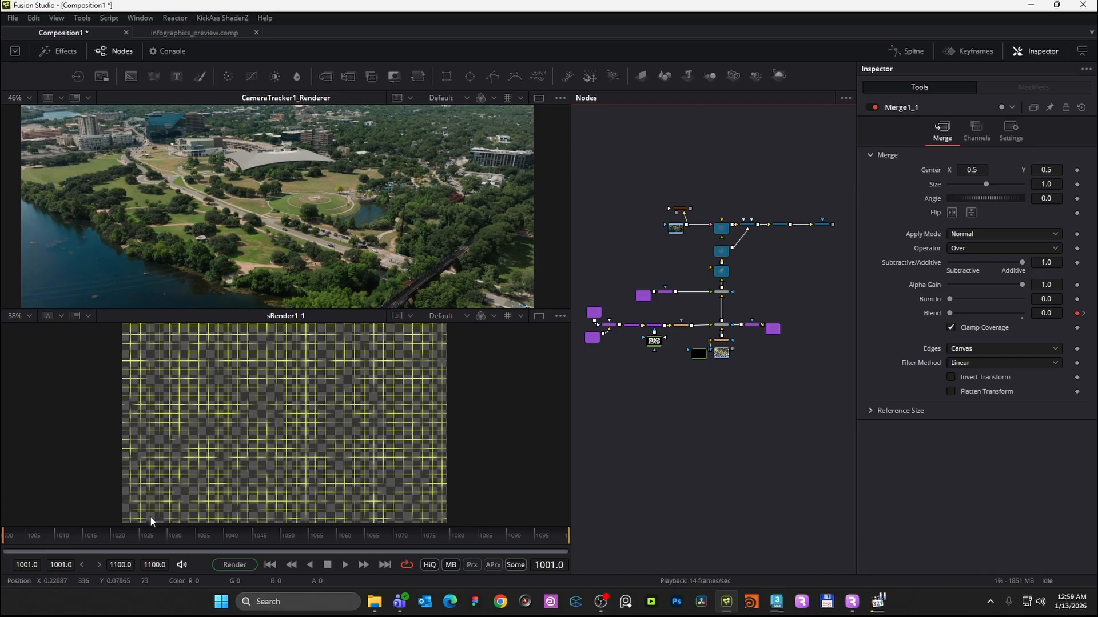
key(space)
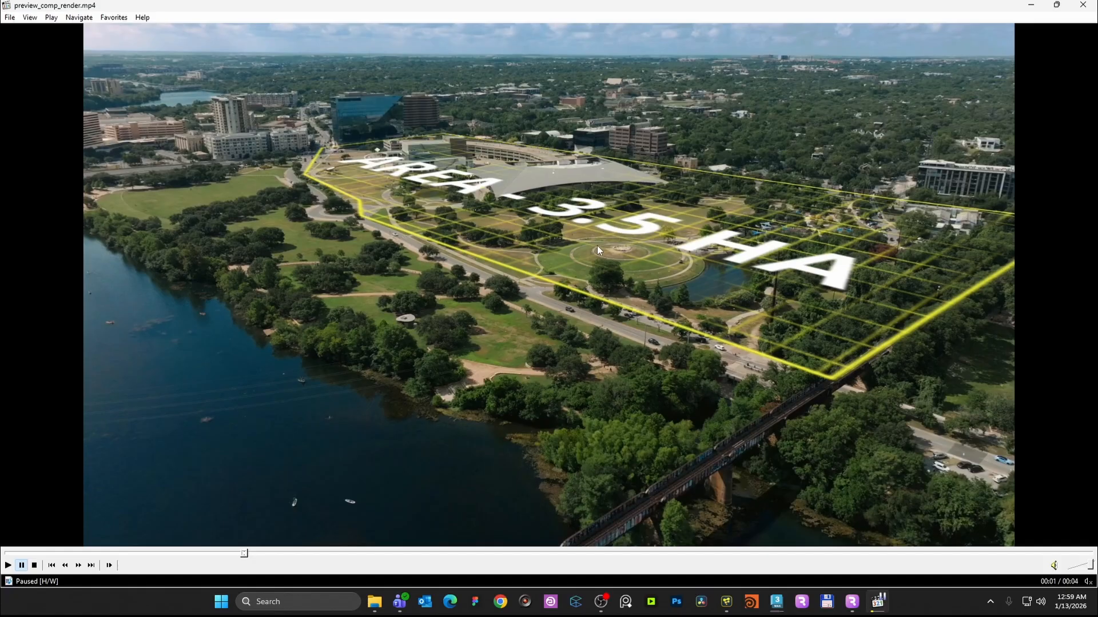
- Play the reference video preview_comp_render.mp4 to examine the area text, and return to the Fusion composition
key(space)
key(space)
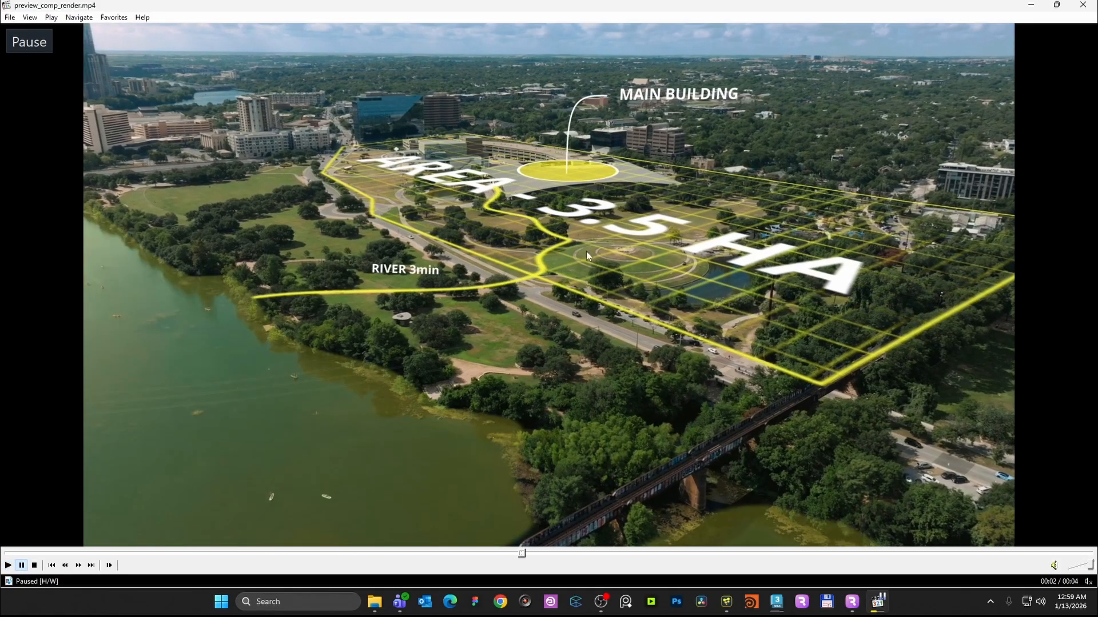
click(1030, 6)
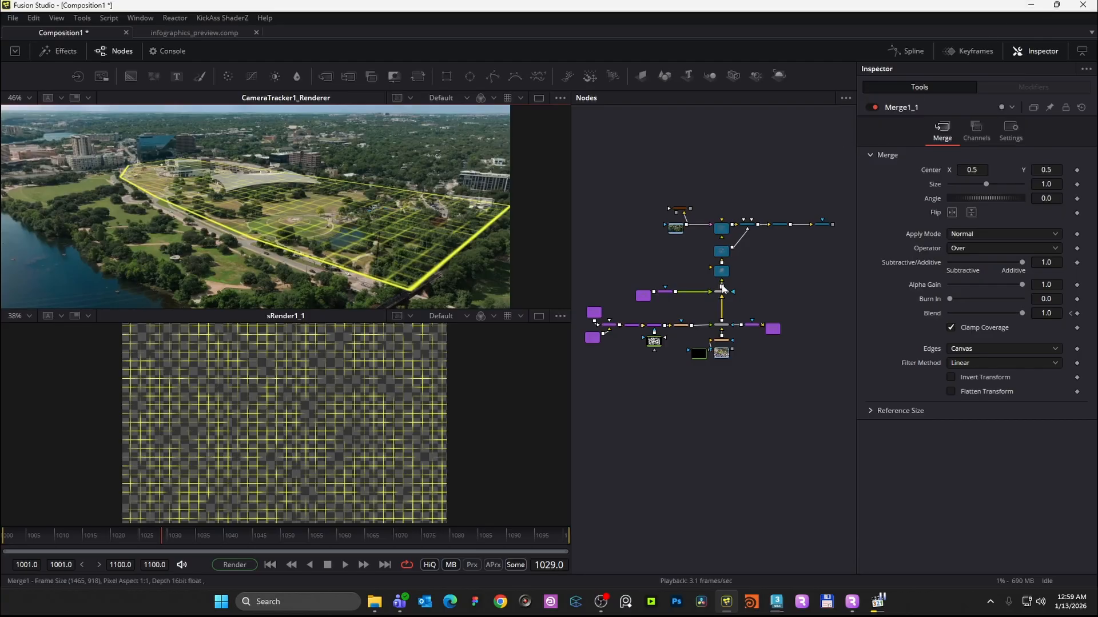
- Add an sText node below sBSpline3 and connect its output to sMerge1
scroll(601, 346, up, 5)
key(shift+space)
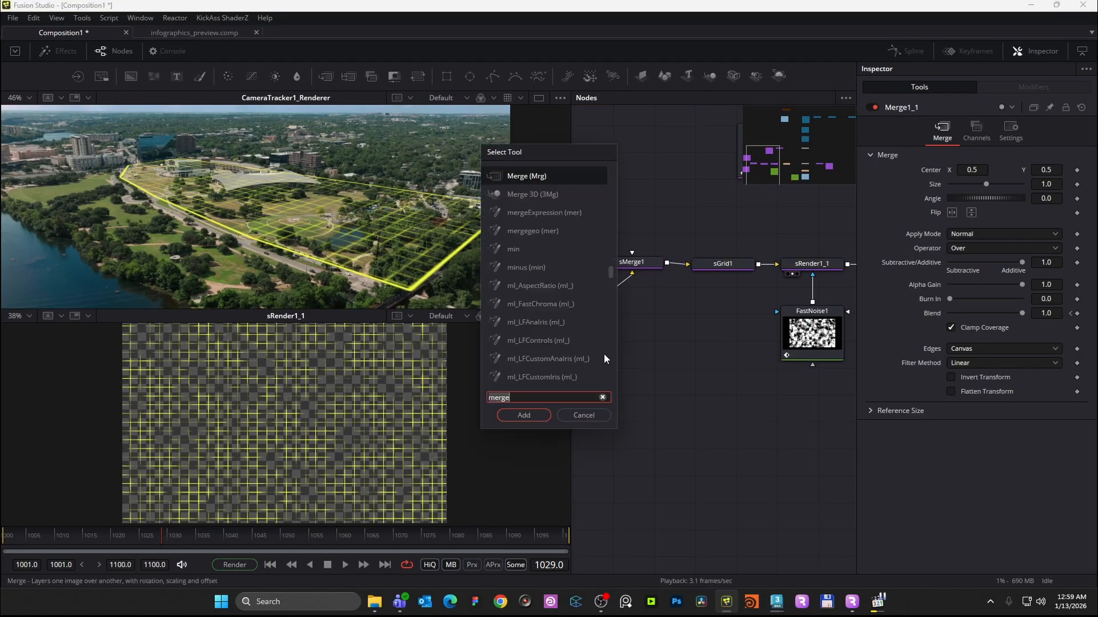
text(ste)
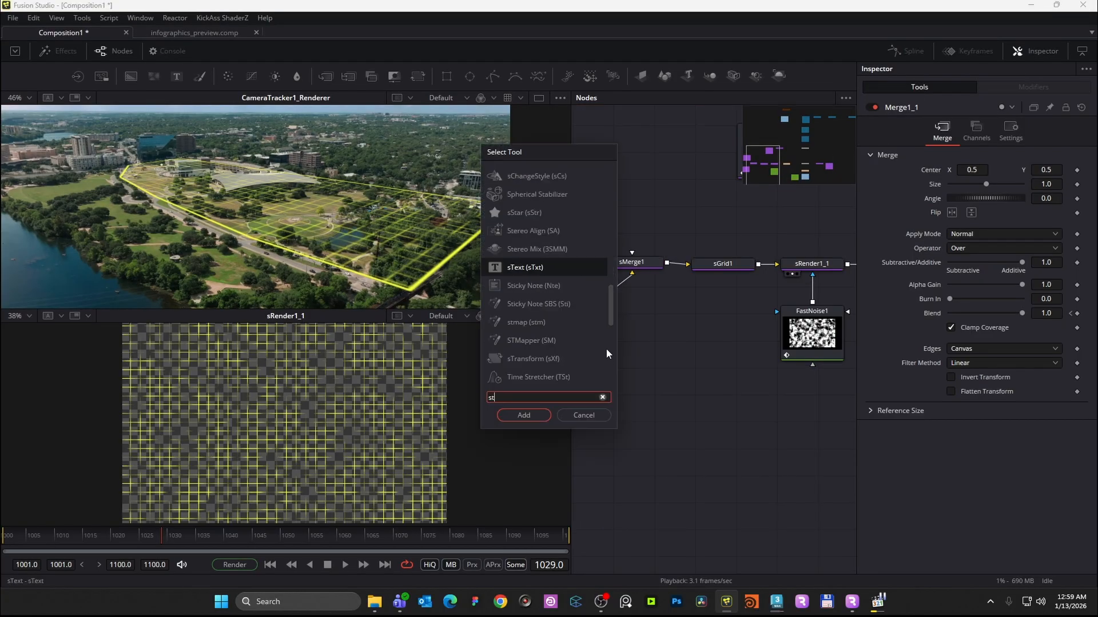
click(533, 416)
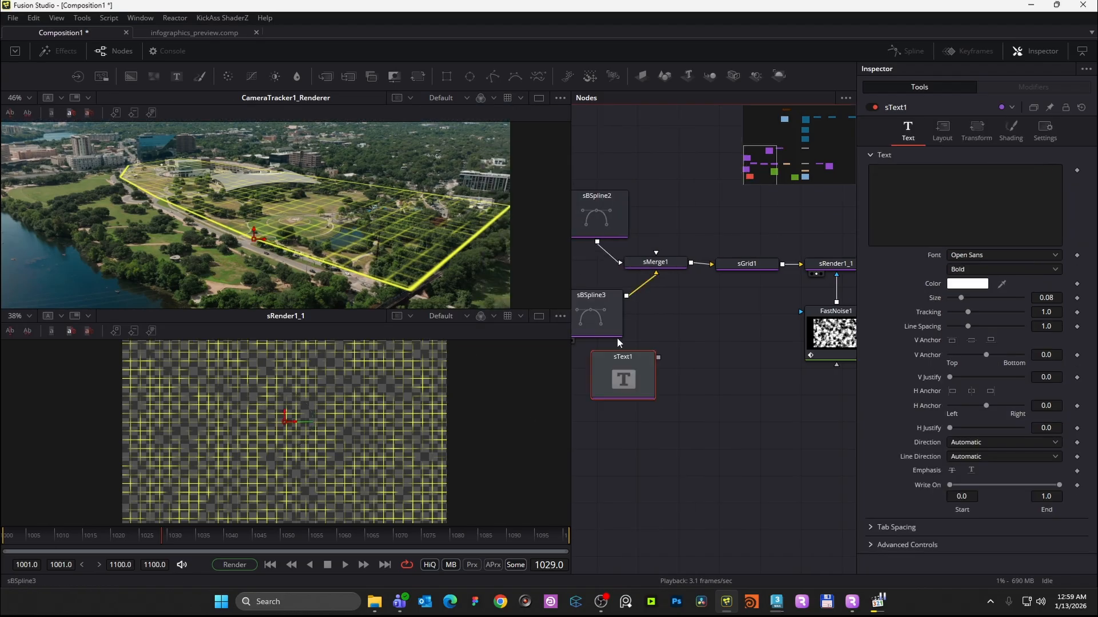
drag(634, 375, 617, 402)
click(673, 317)
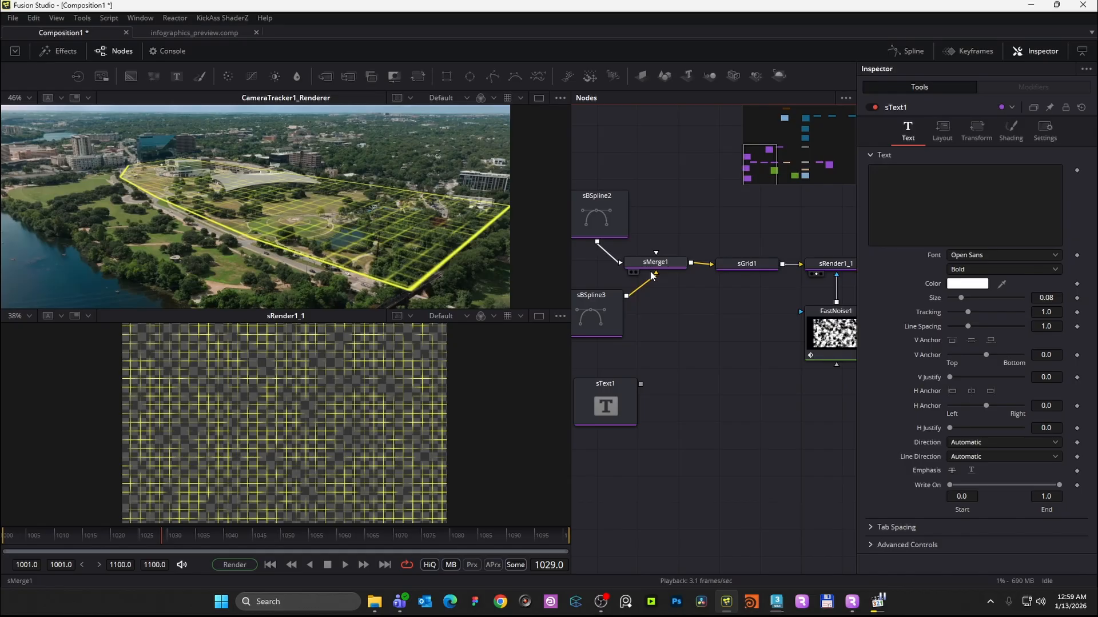
drag(640, 384, 670, 272)
- Enter "3 ha" as the text of sText1
click(611, 404)
click(966, 197)
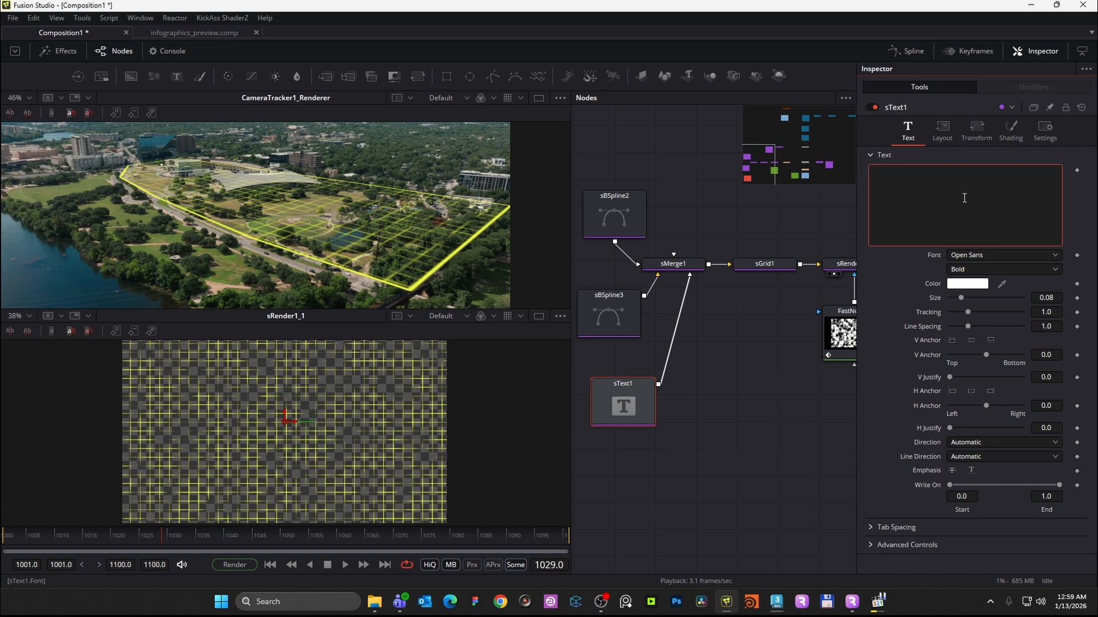
text(3)
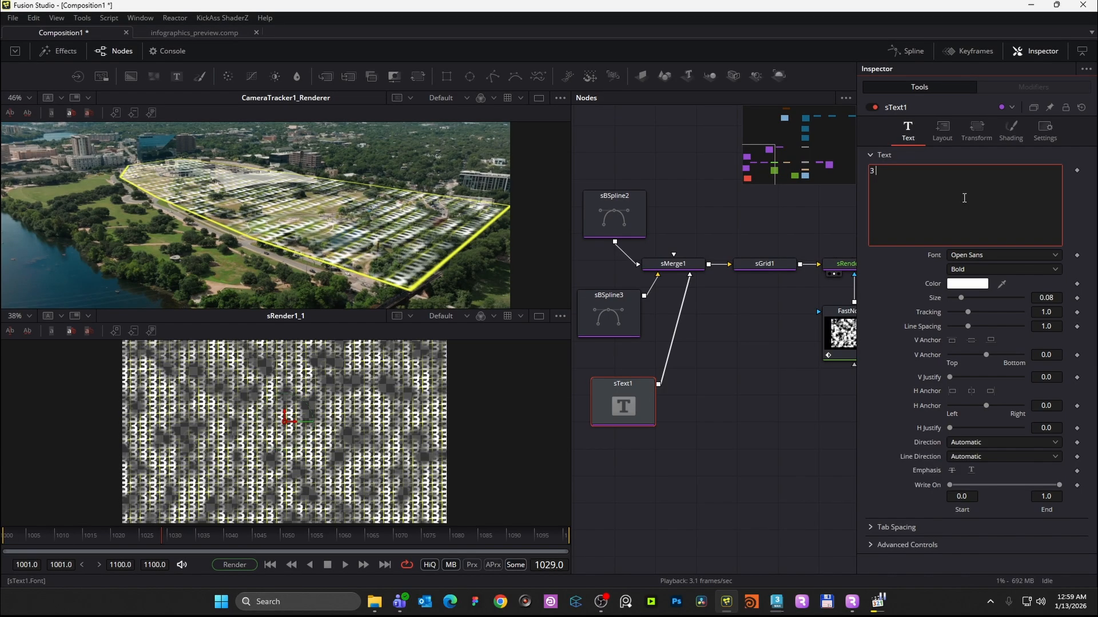
text( ha)
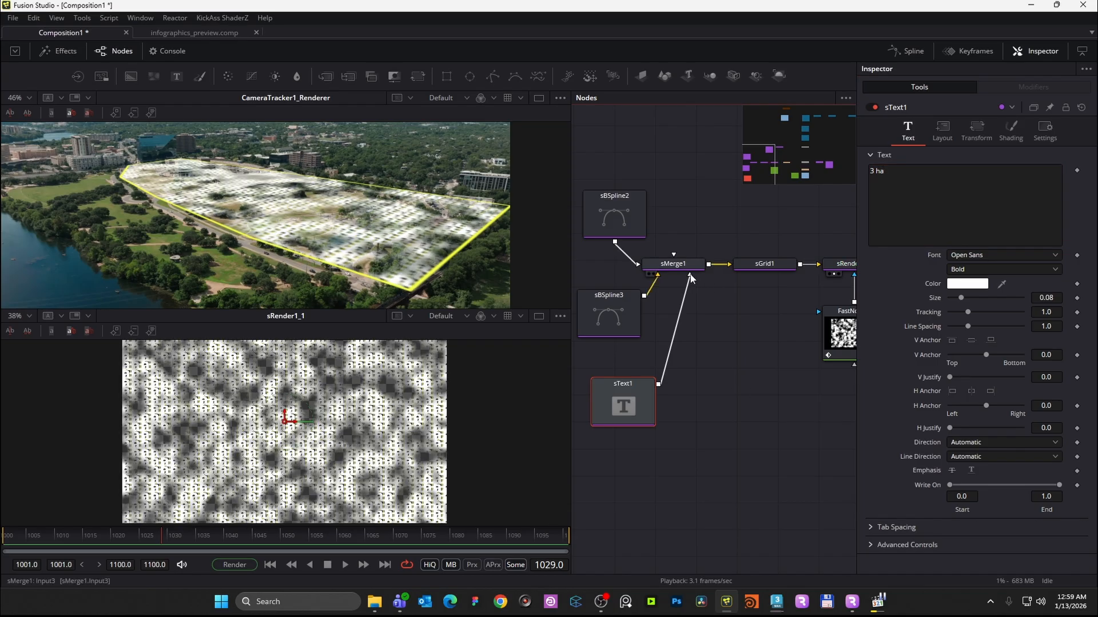
- Disconnect sText1 from sMerge1 and move it between the sRender1 row and the grid row
drag(691, 278, 702, 342)
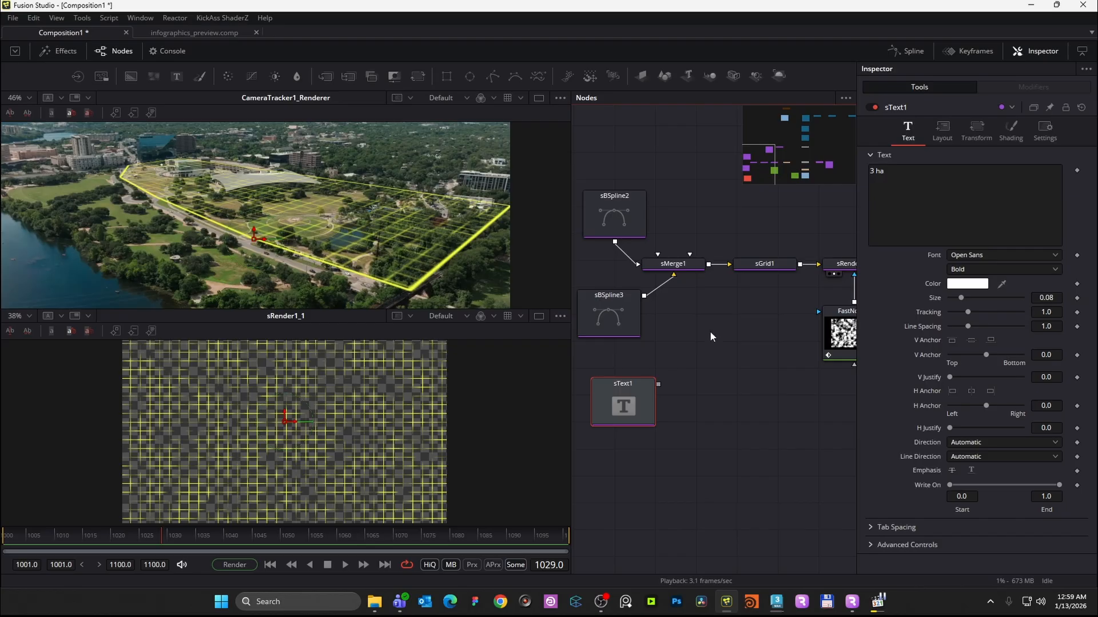
scroll(709, 332, down, 3)
drag(673, 360, 766, 322)
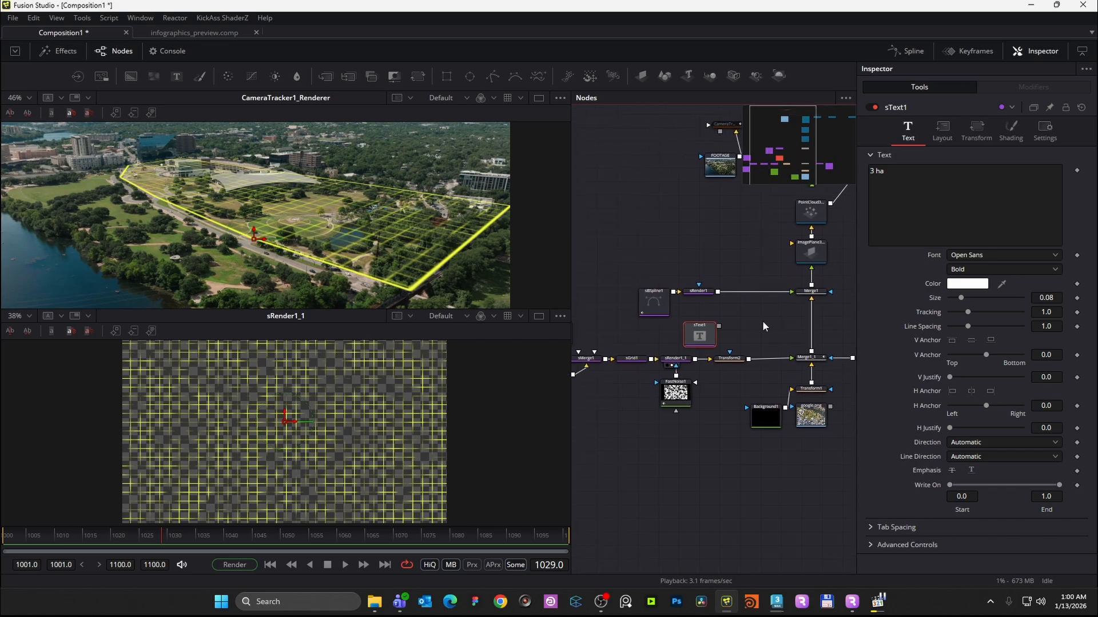
- Move sBSpline1 away from sRender1 to make room and add an sMerge node above their connection
click(651, 306)
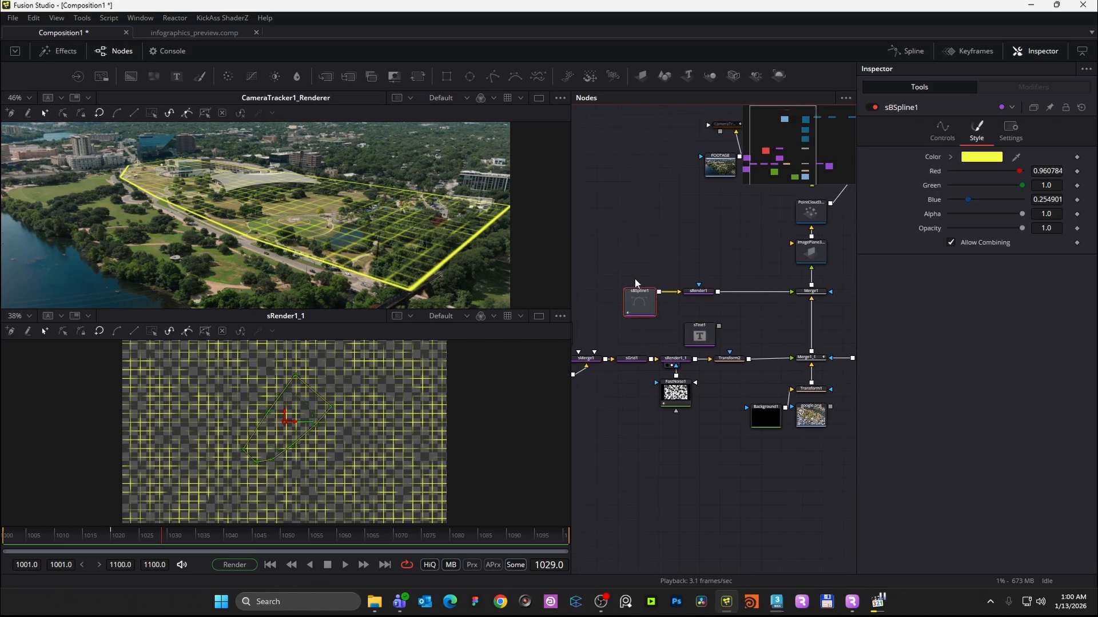
click(693, 264)
key(shift+space)
text(ste)
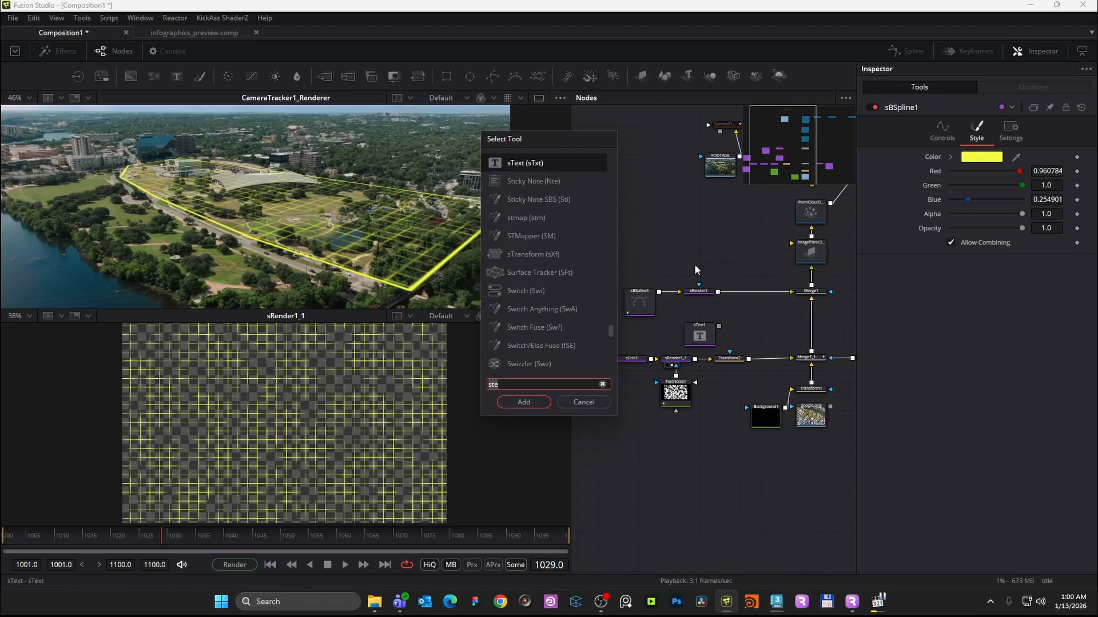
key(BackSpace)
key(BackSpace)
text(me)
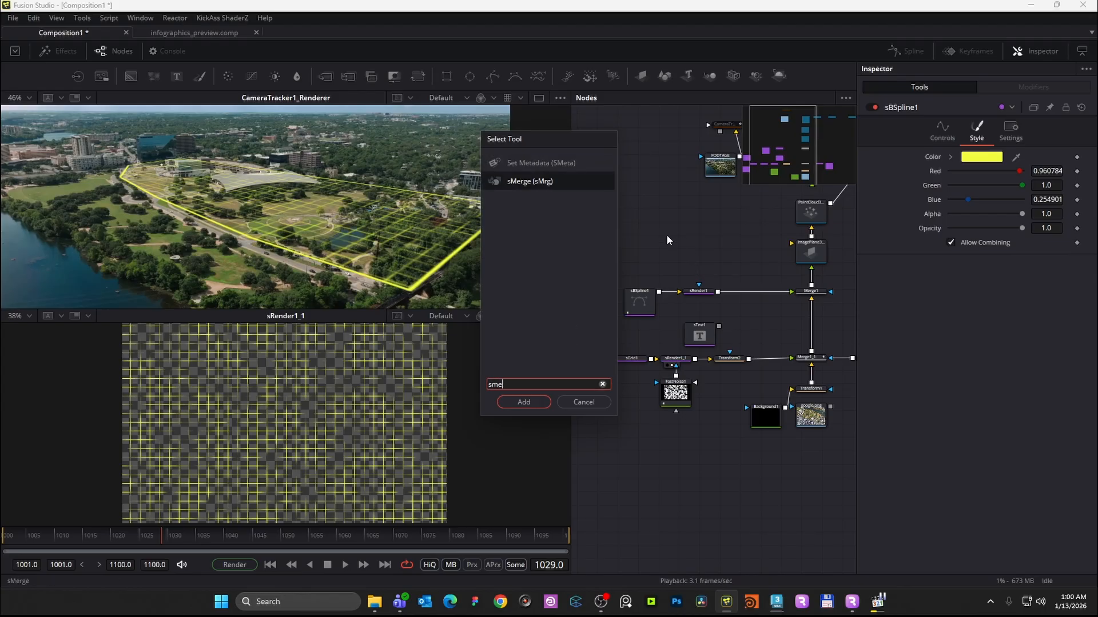
click(527, 406)
- Connect sBSpline1 and sText1 to sMerge2, move sRender1 closer to Merge1, and display sMerge2 in the first viewer
drag(700, 291, 744, 291)
drag(660, 292, 691, 266)
drag(699, 334, 693, 266)
click(693, 271)
key(1)
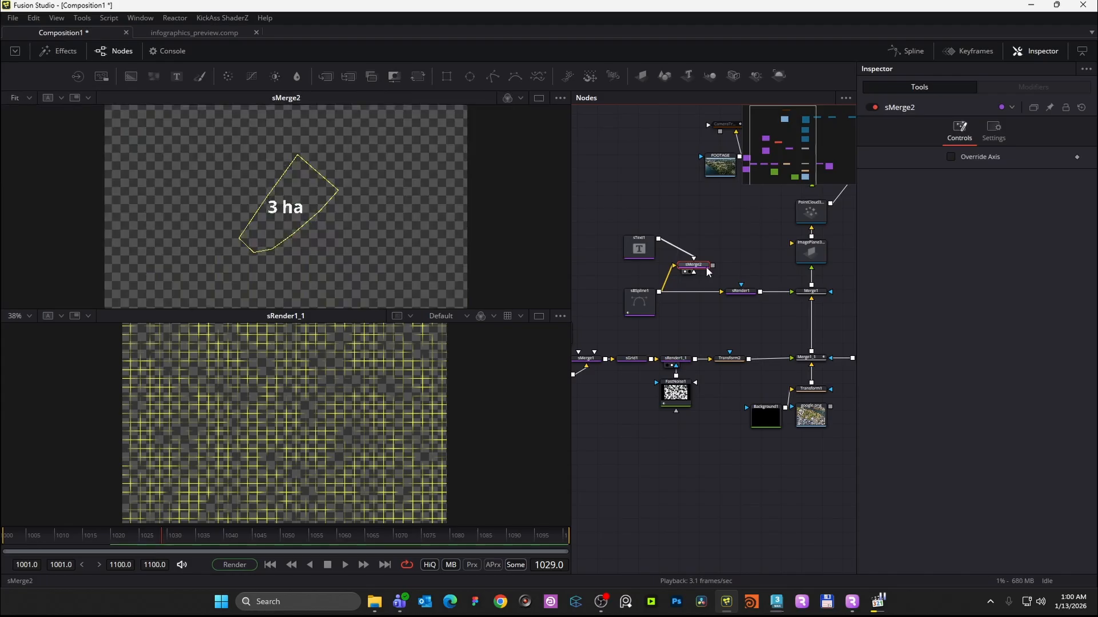
- Insert sMerge2 between sBSpline1 and sRender1, and place sText1 directly above sBSpline1
click(638, 248)
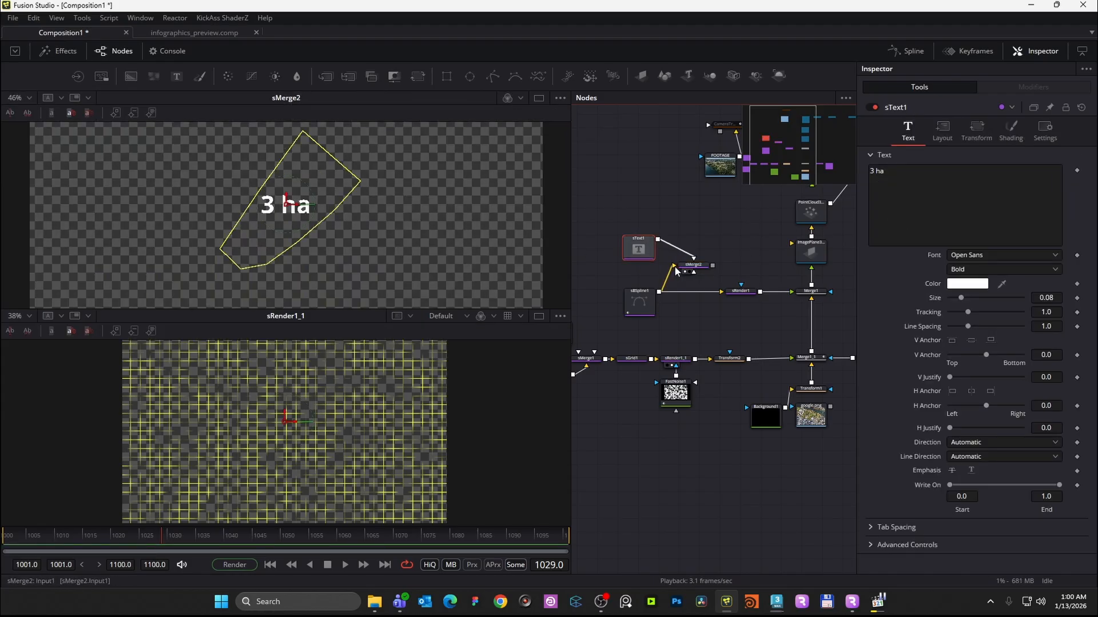
drag(712, 266, 703, 293)
drag(646, 248, 646, 267)
- Display sRender1 and Merge1 in turn in the first viewer to check the text over the boundary and grid
click(736, 291)
key(1)
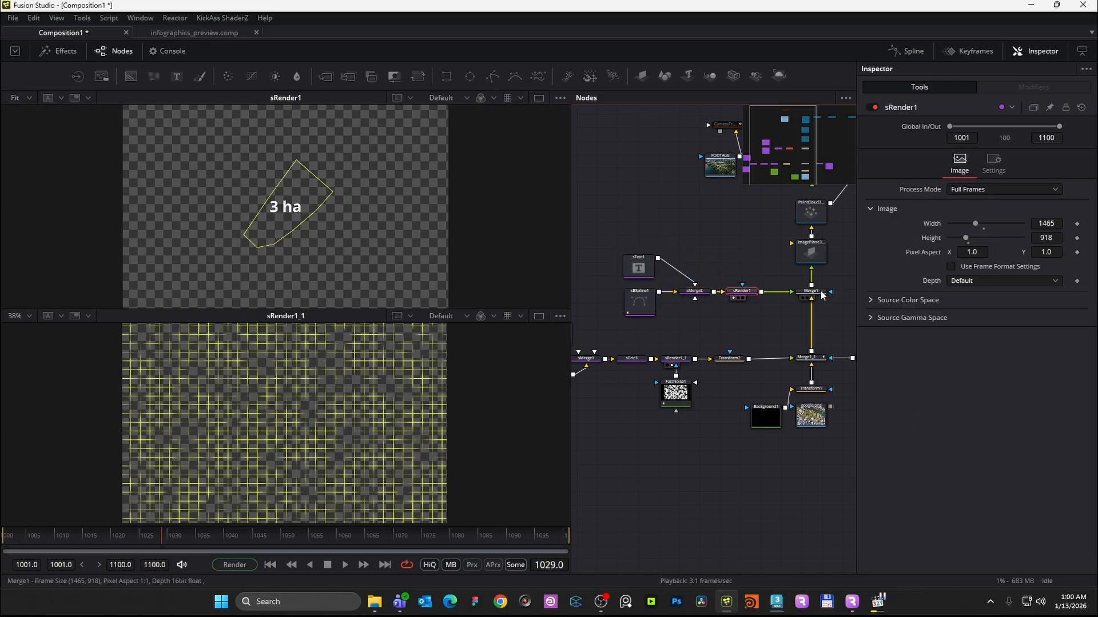
click(818, 292)
key(1)
scroll(258, 203, up, 3)
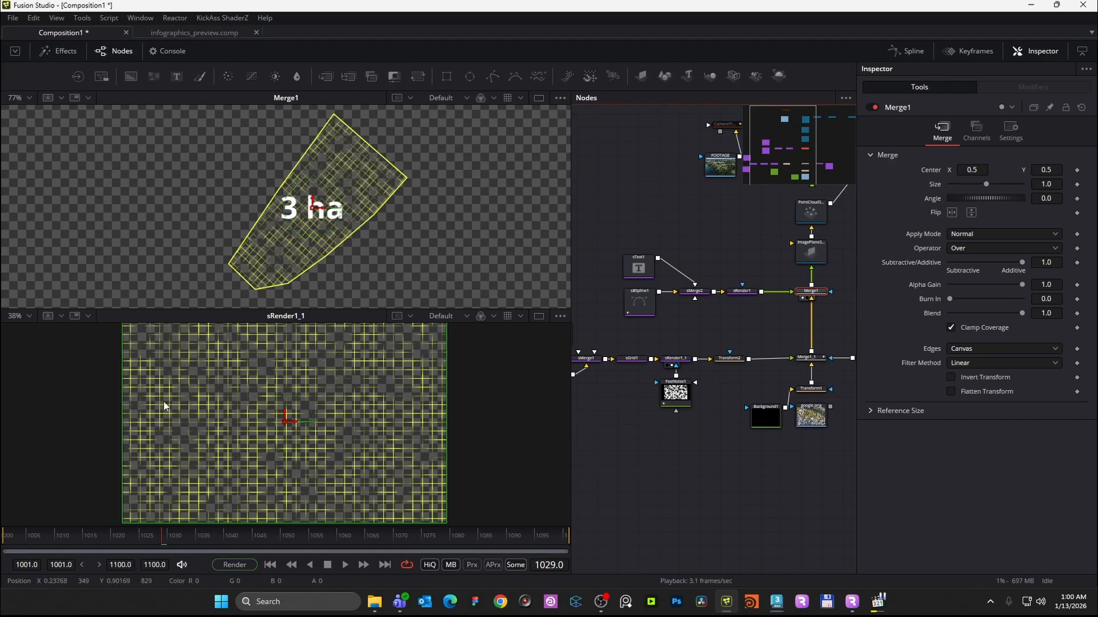
- Play the animation from near the start and stop at about frame 1011 to check the text over the boundary
click(16, 540)
key(space)
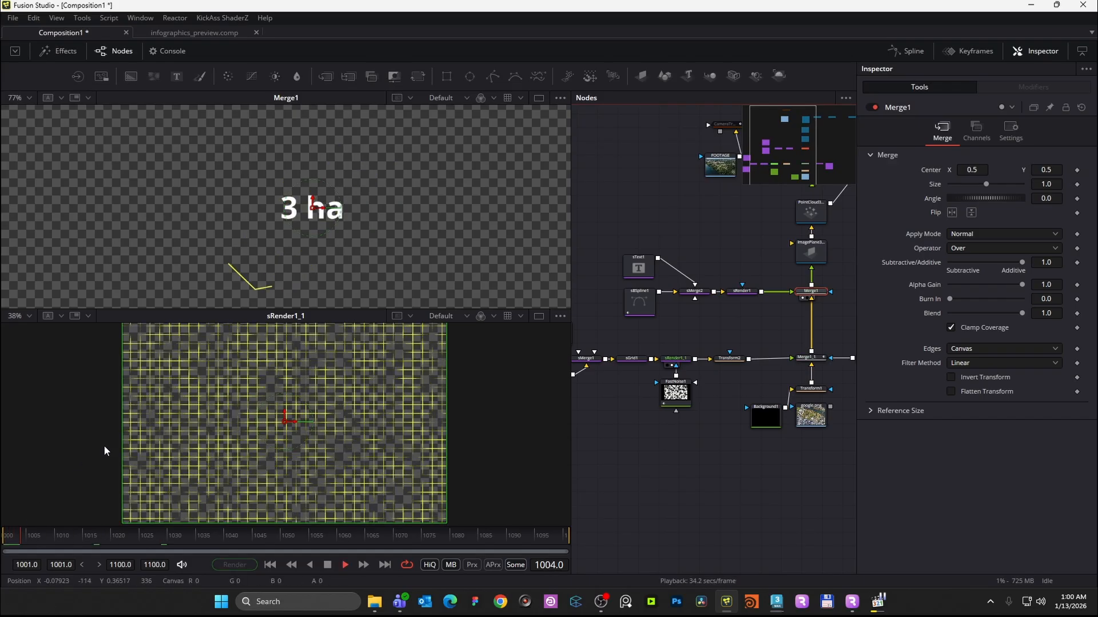
key(space)
click(684, 266)
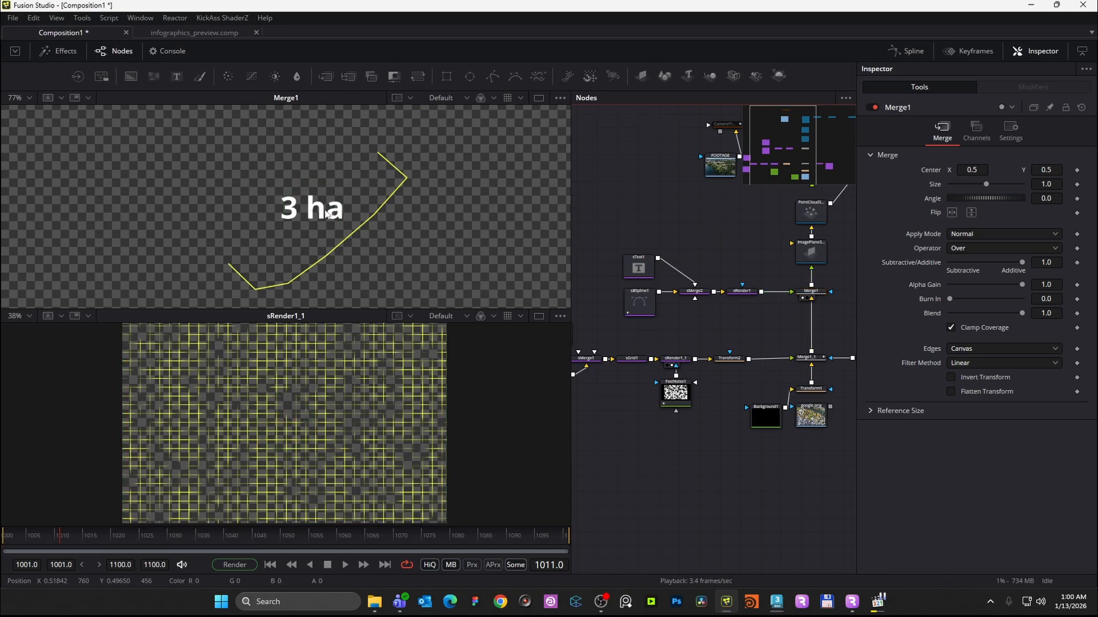
- Display CameraTracker1_Renderer in the first viewer and open the sText1 settings
click(638, 267)
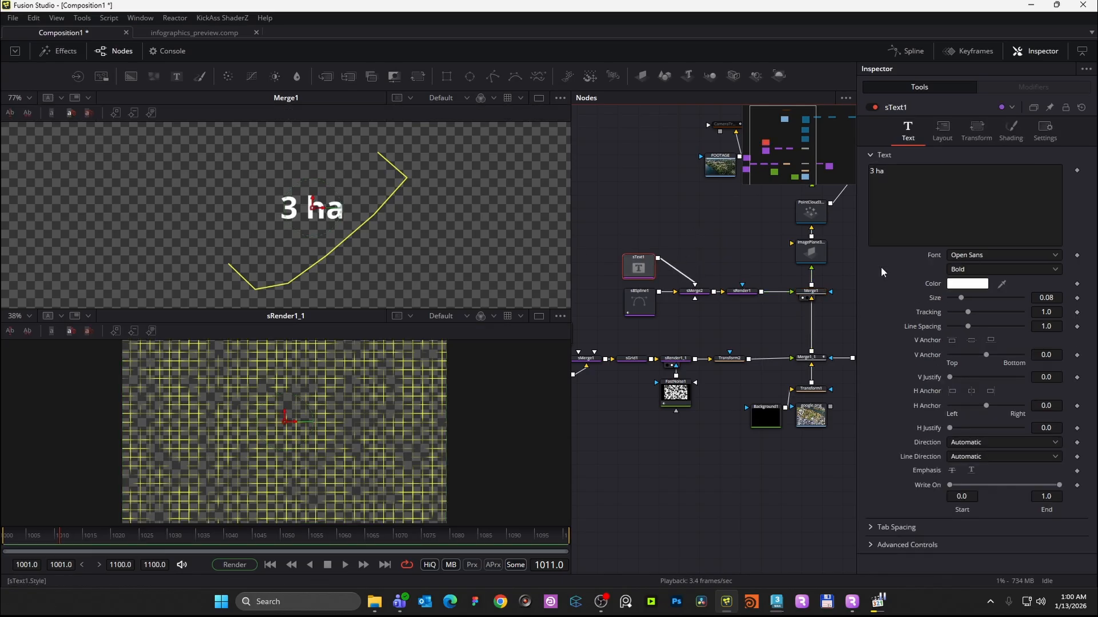
drag(755, 247, 715, 328)
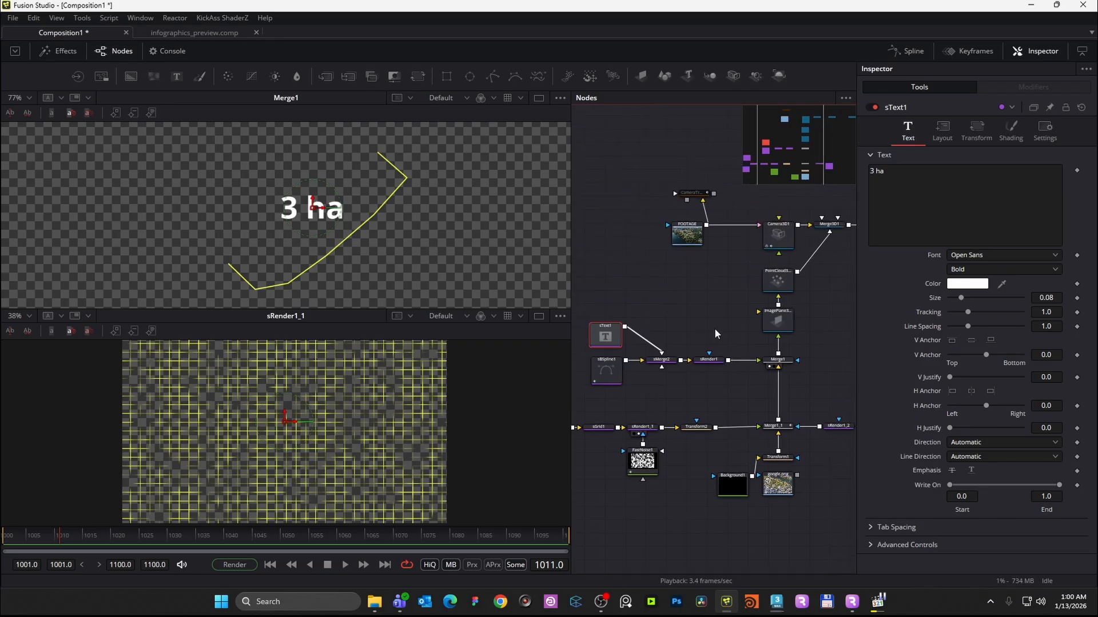
scroll(734, 322, down, 3)
drag(793, 311, 650, 311)
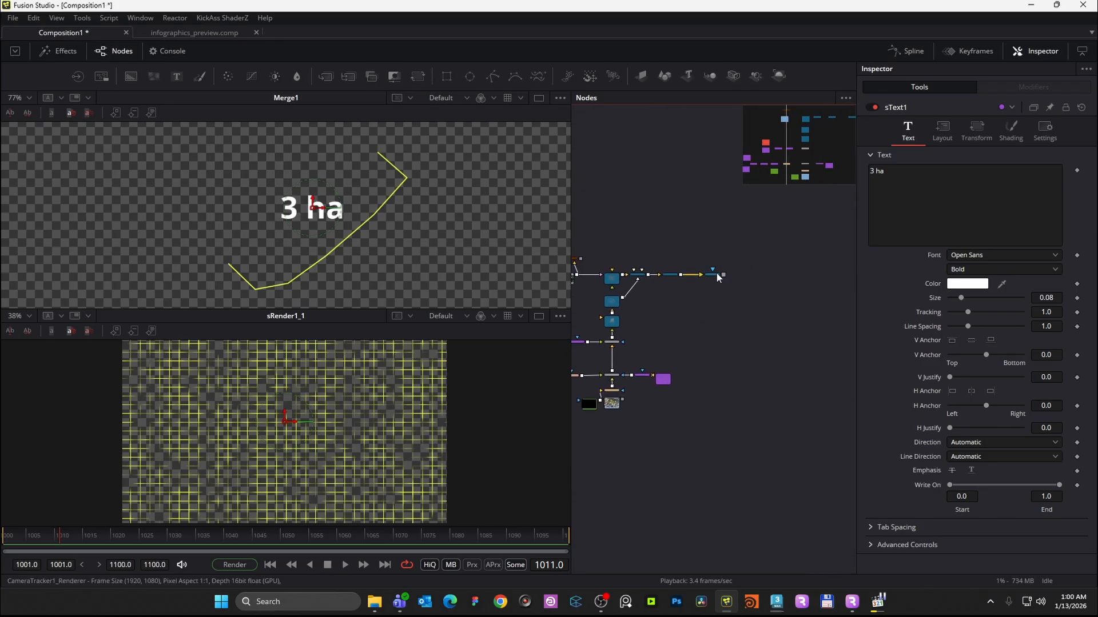
click(714, 276)
key(1)
scroll(387, 206, down, 3)
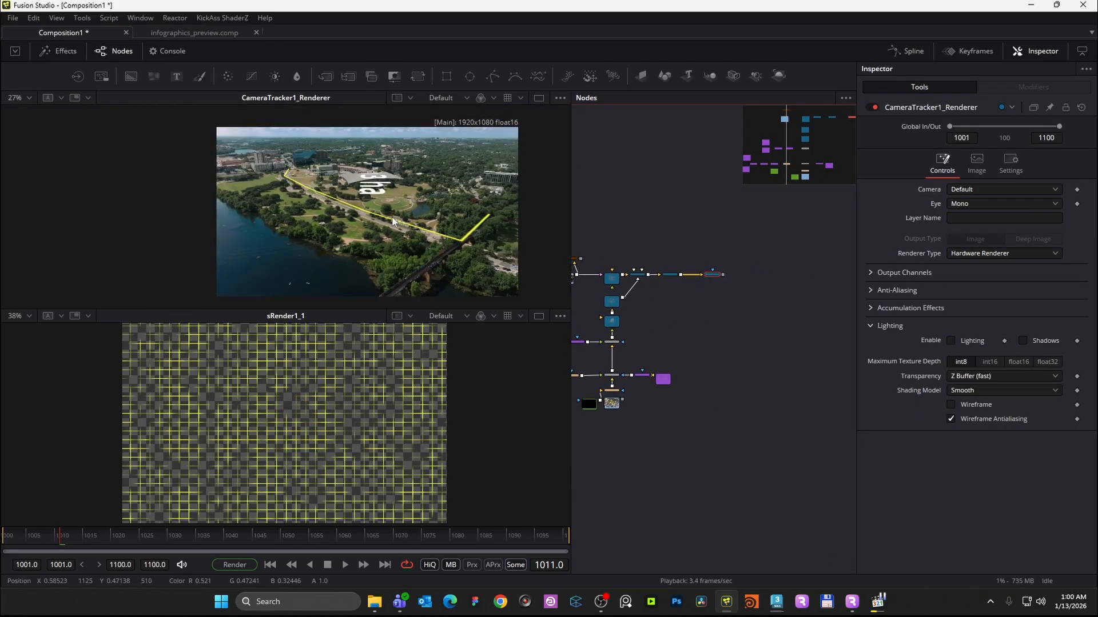
scroll(355, 190, up, 1)
scroll(650, 334, up, 4)
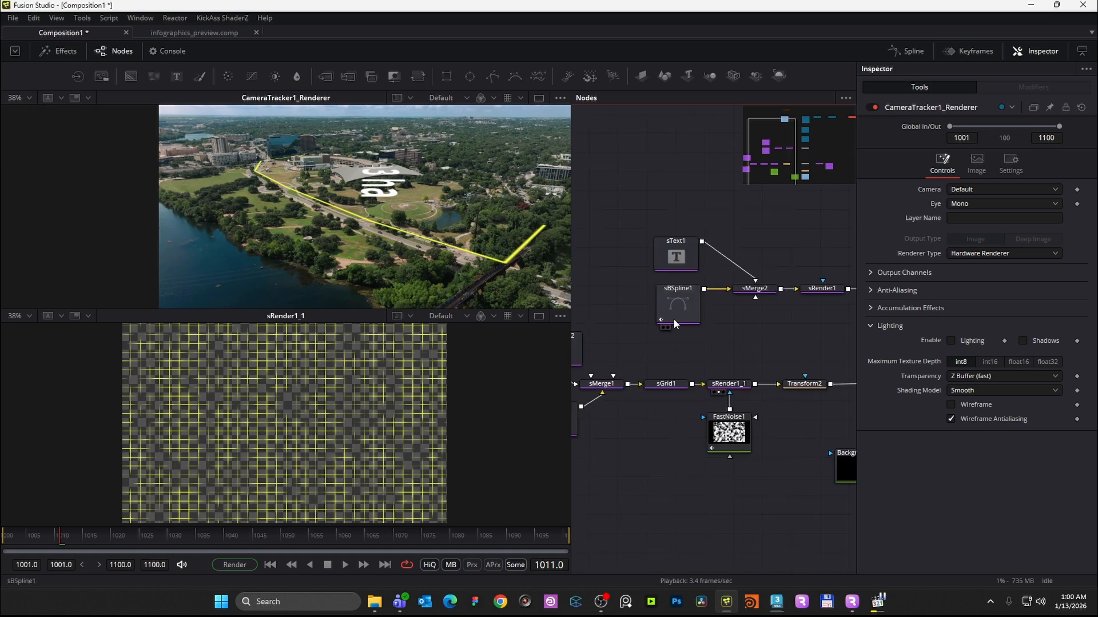
click(676, 256)
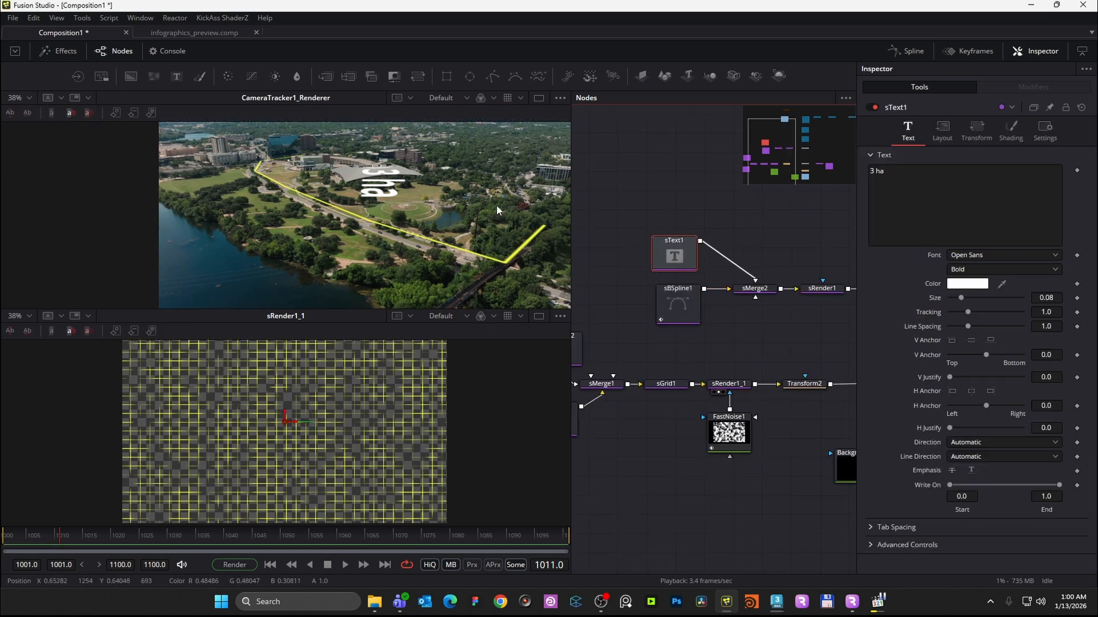
click(969, 131)
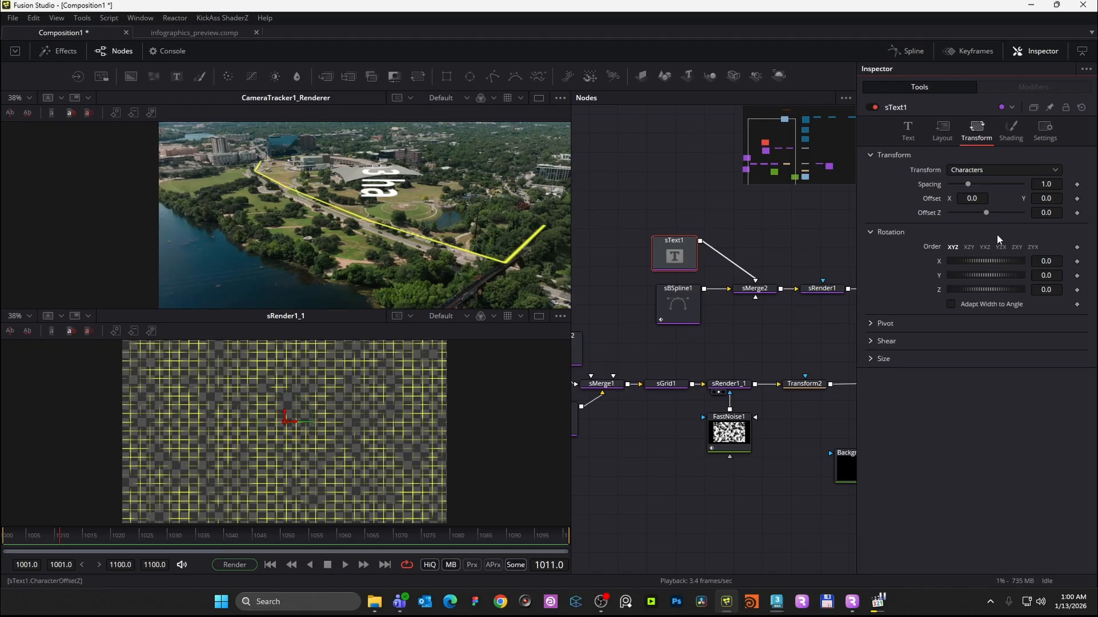
drag(1012, 277, 965, 275)
key(ctrl+z)
- Rotate the whole sText1 layout to 49.6 degrees around Z, leaving X and Y rotation at 0
click(942, 137)
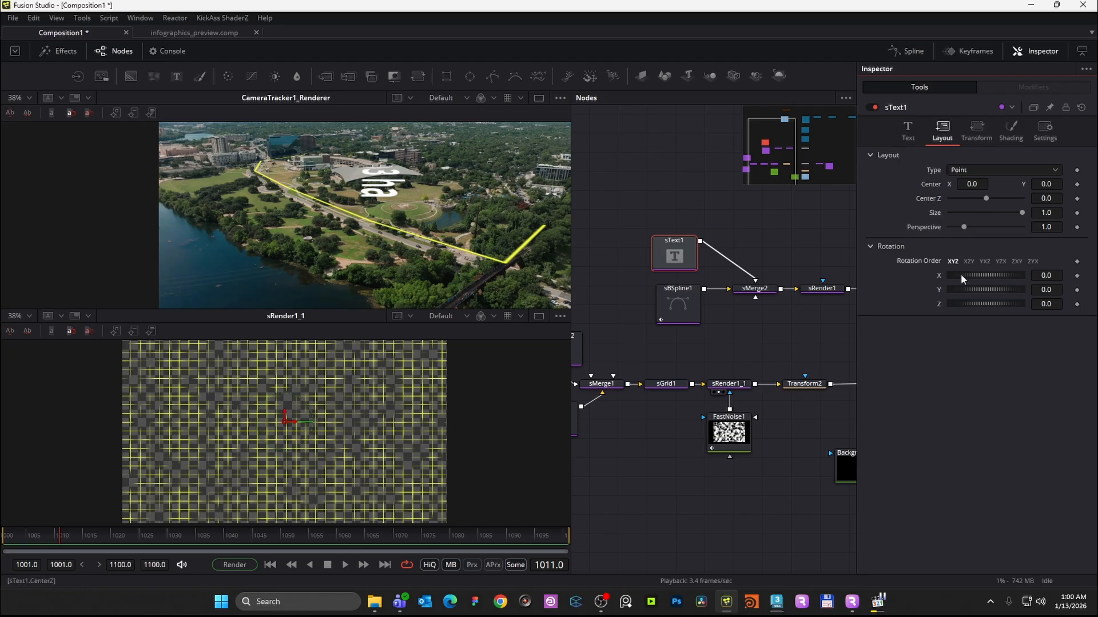
mouse_move(971, 289)
mouse_down()
mouse_move(1004, 294)
mouse_move(916, 287)
mouse_move(988, 278)
mouse_move(967, 277)
mouse_move(996, 307)
mouse_move(985, 303)
mouse_up()
key(ctrl+z)
key(ctrl+z)
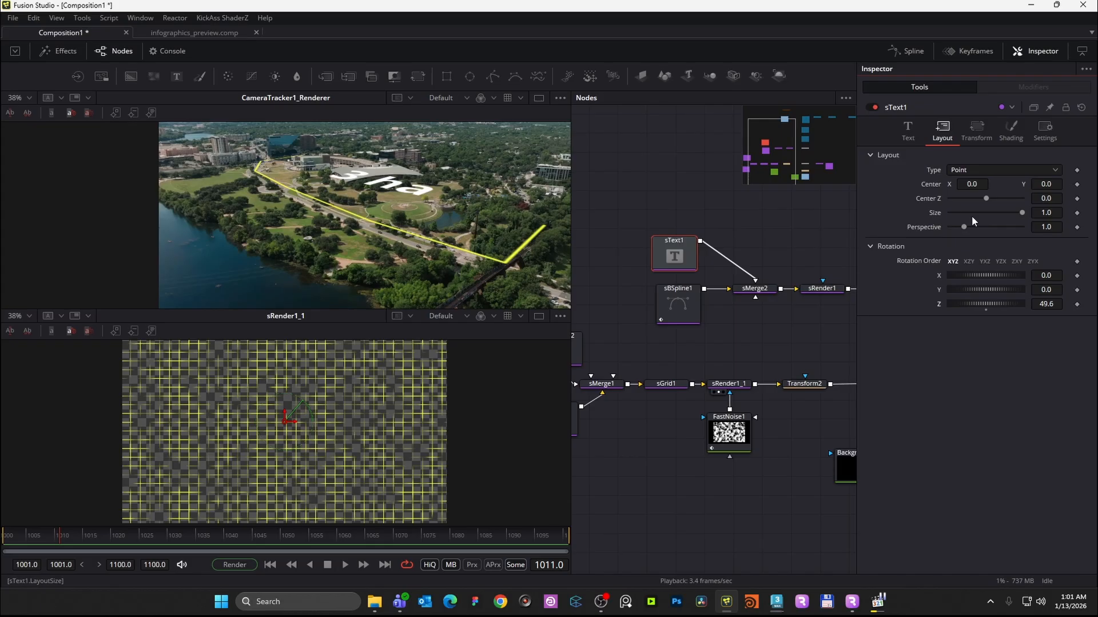
- Display sMerge2 in the second viewer and move the 3 ha text to a center of about X 0.06, Y 0.02
drag(766, 292, 363, 378)
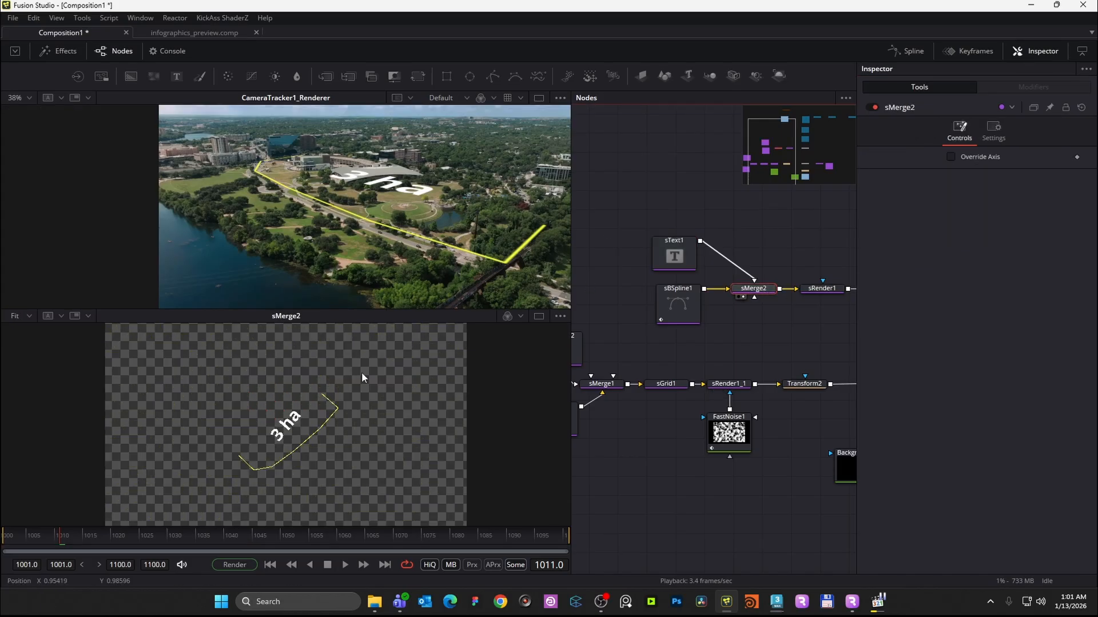
click(673, 259)
scroll(301, 429, up, 3)
drag(275, 428, 318, 413)
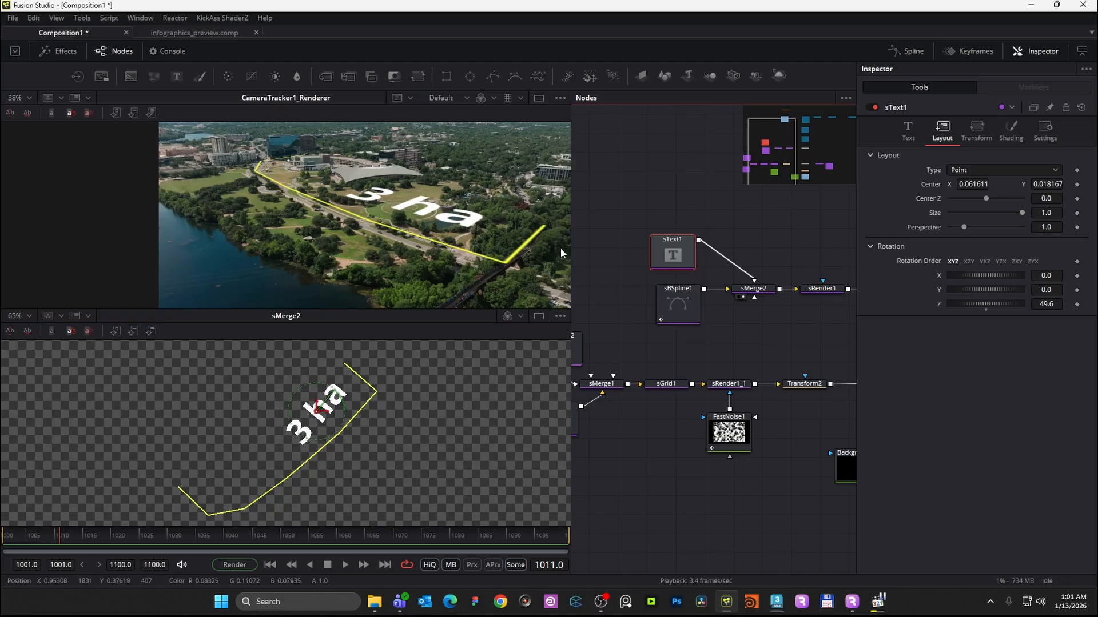
- Examine the text and shading properties of sText1 and test the opacity of its white solid fill
click(680, 200)
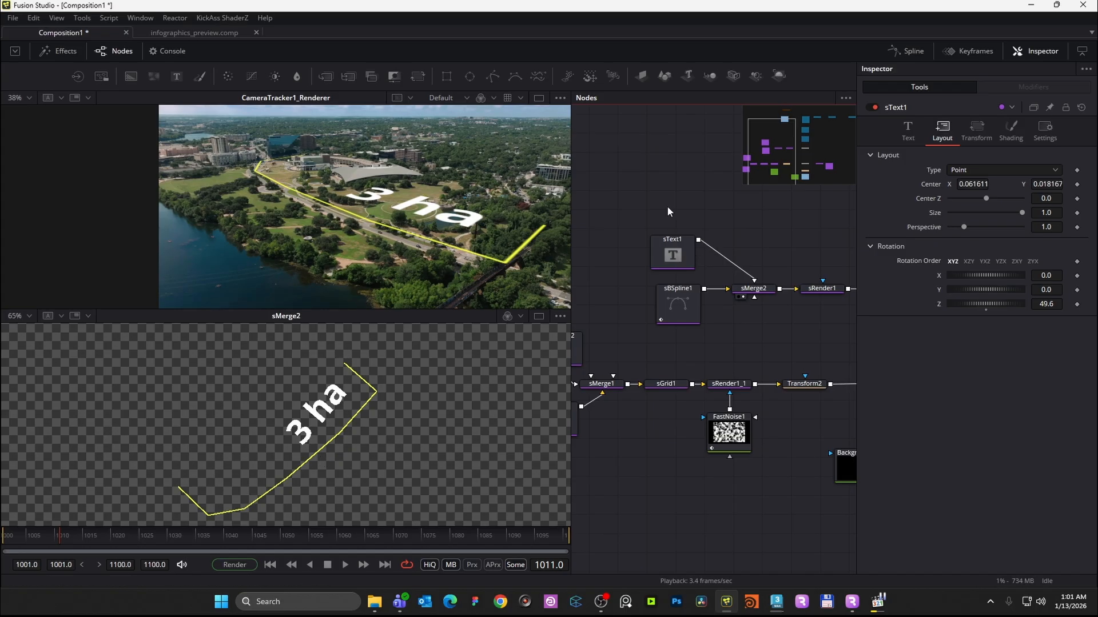
drag(727, 284, 582, 310)
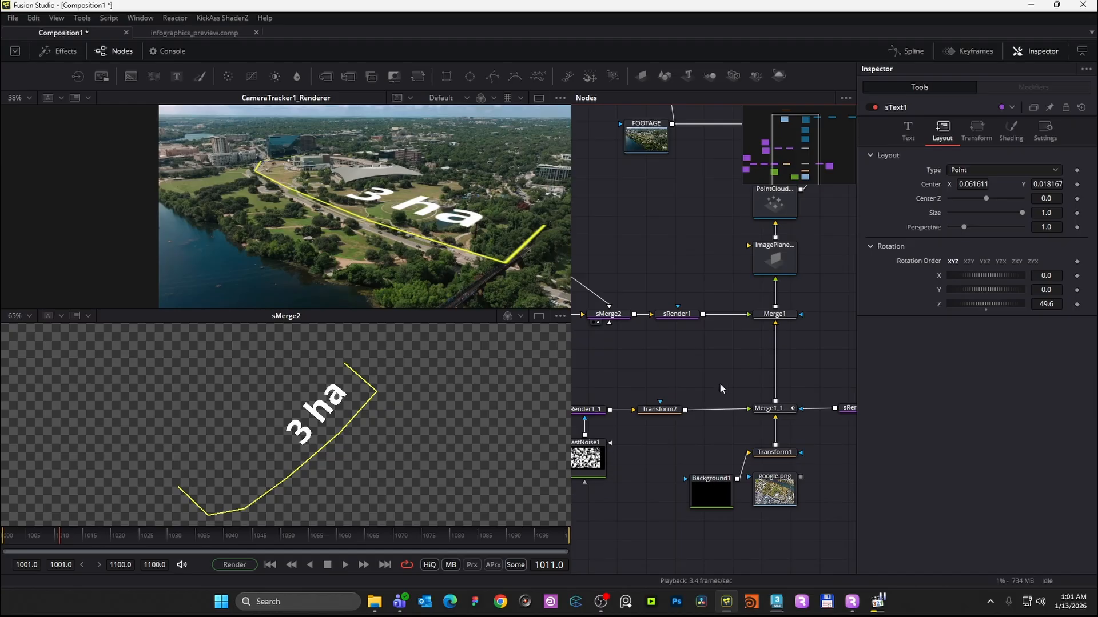
drag(664, 293, 717, 287)
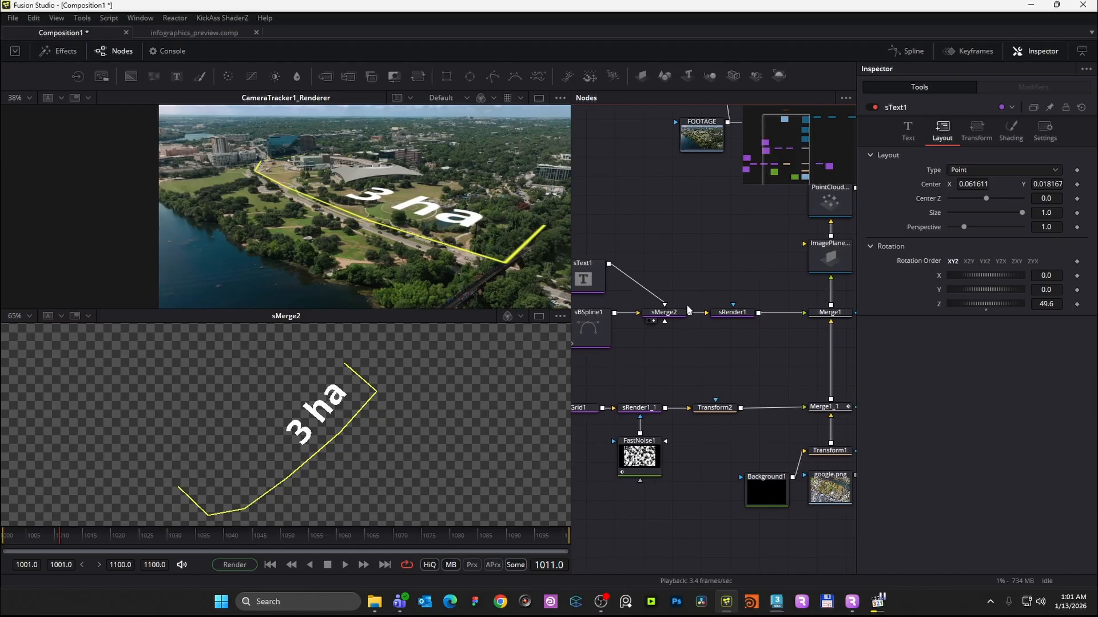
click(595, 287)
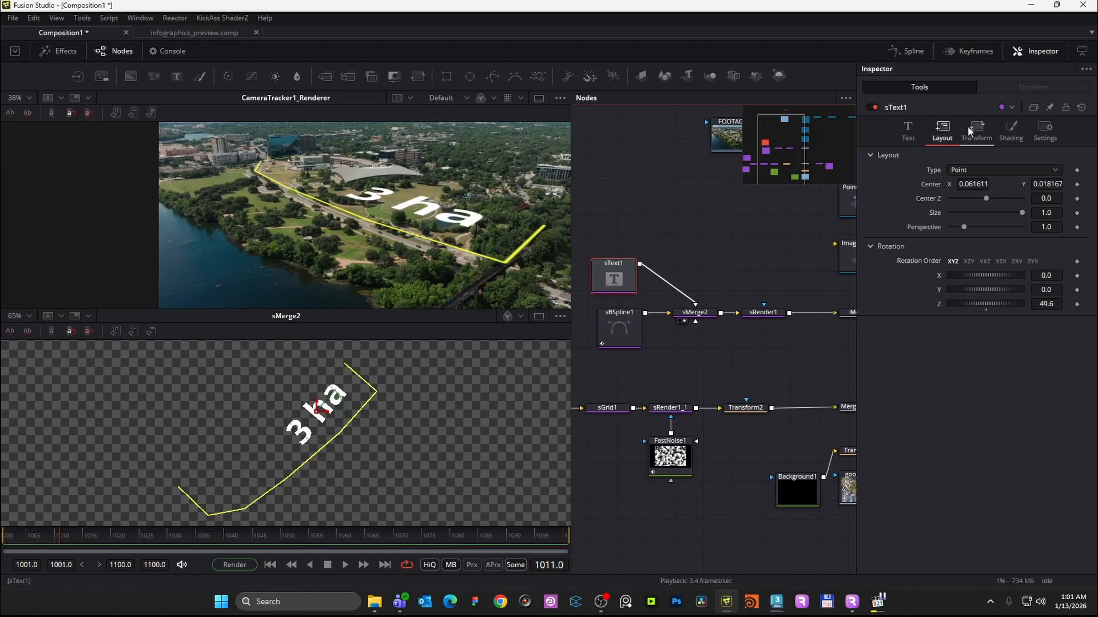
click(908, 131)
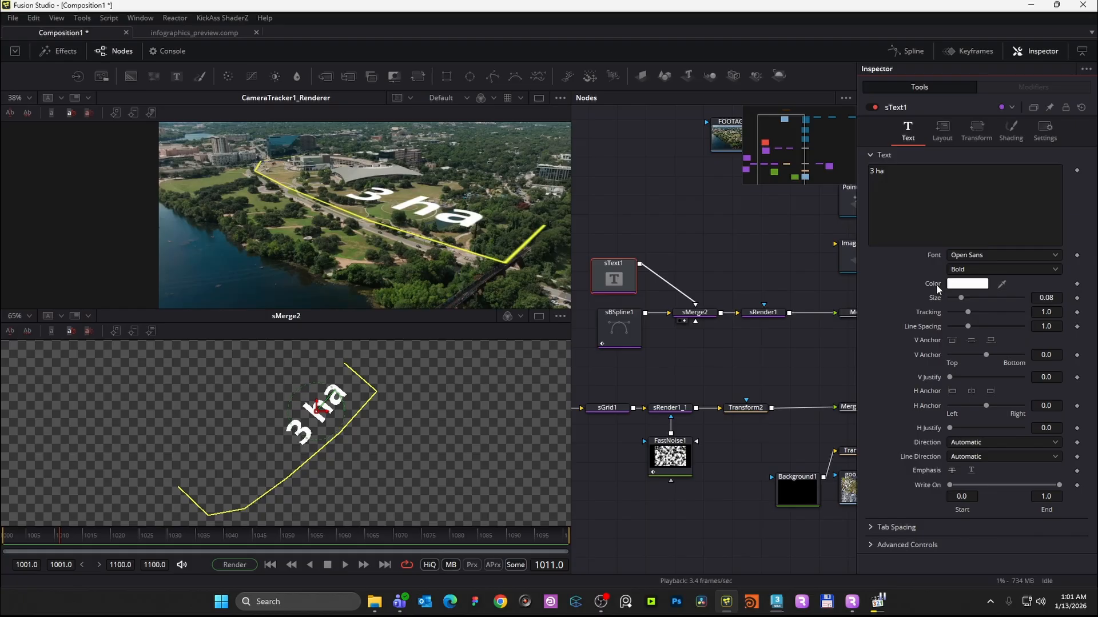
click(1007, 135)
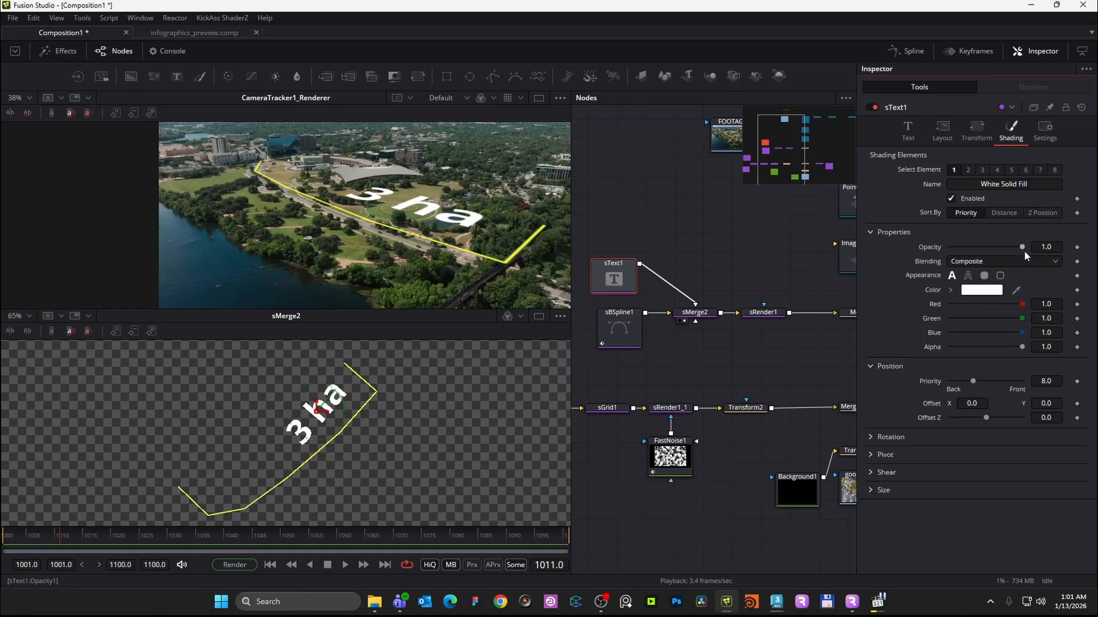
drag(927, 252, 1025, 245)
- Display Merge1 in the second viewer, compare the grid's appearance over time, and move to frame 1013
drag(105, 533, 177, 530)
drag(793, 354, 752, 318)
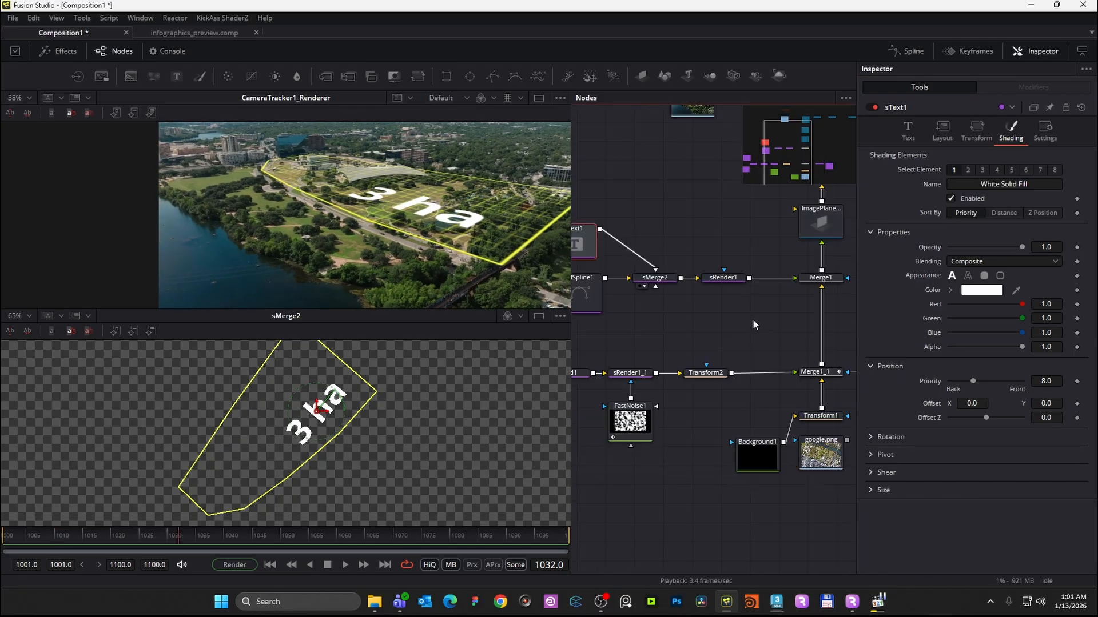
drag(820, 277, 338, 461)
scroll(338, 461, up, 3)
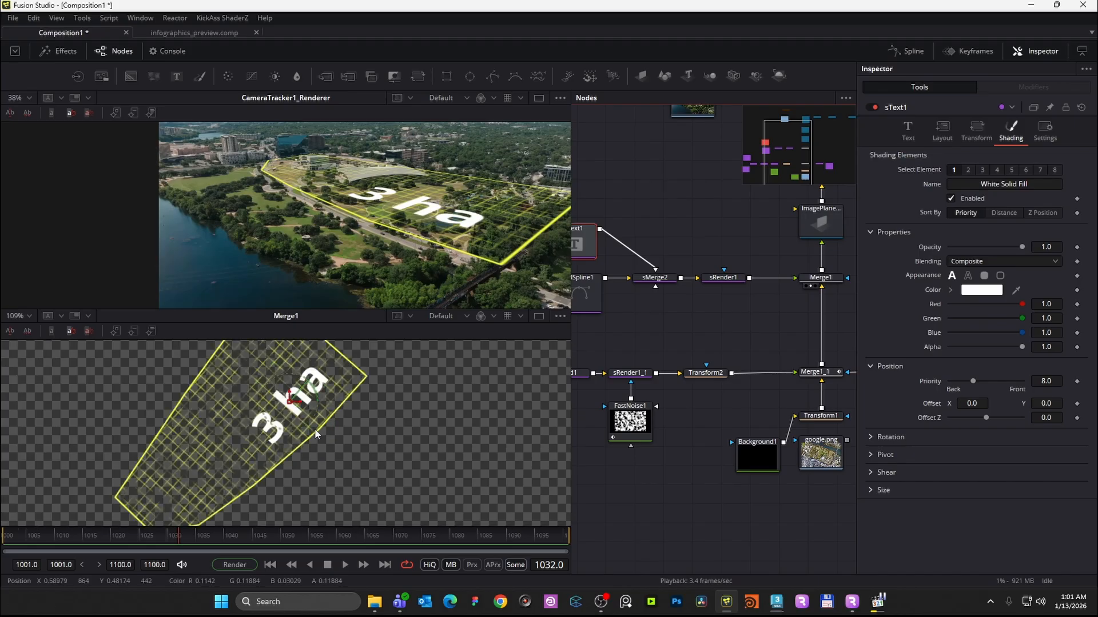
drag(129, 541, 75, 530)
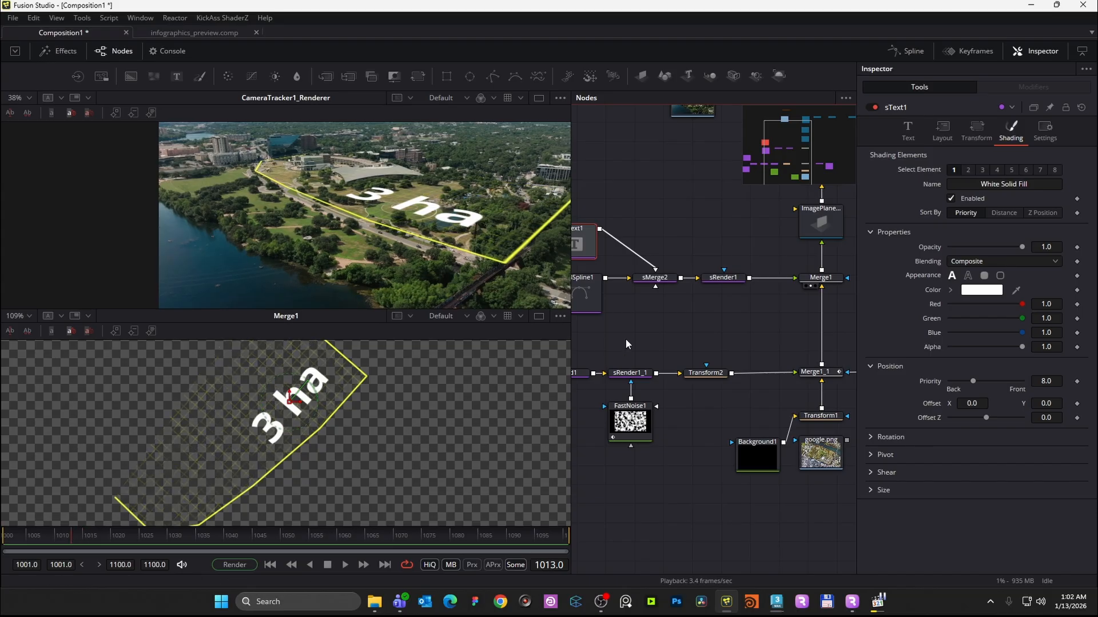
drag(626, 339, 658, 327)
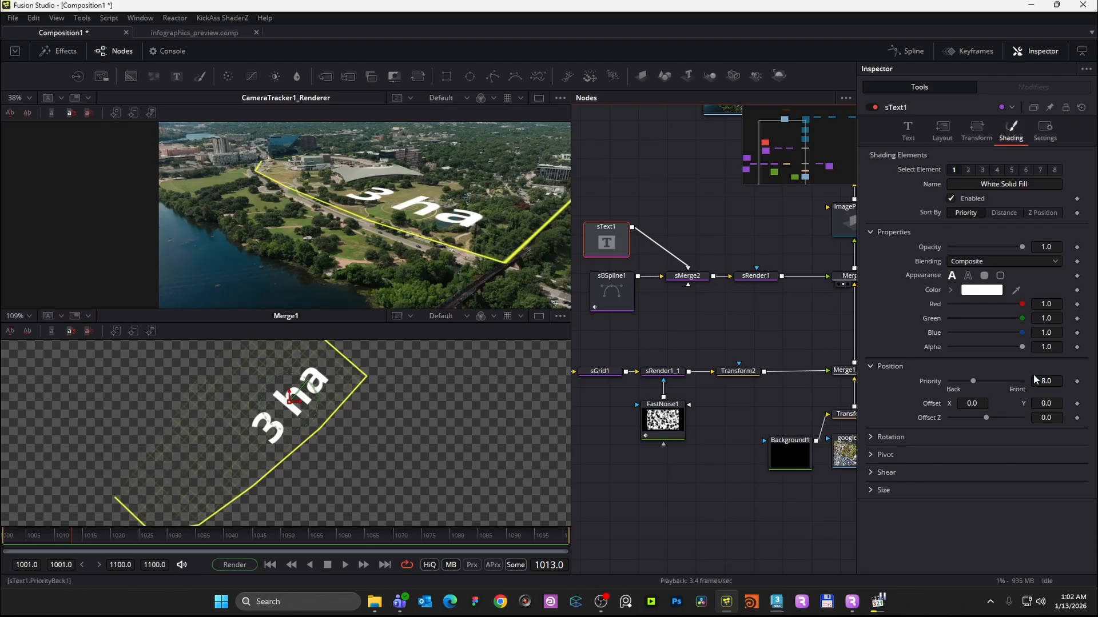
click(1076, 347)
click(1037, 347)
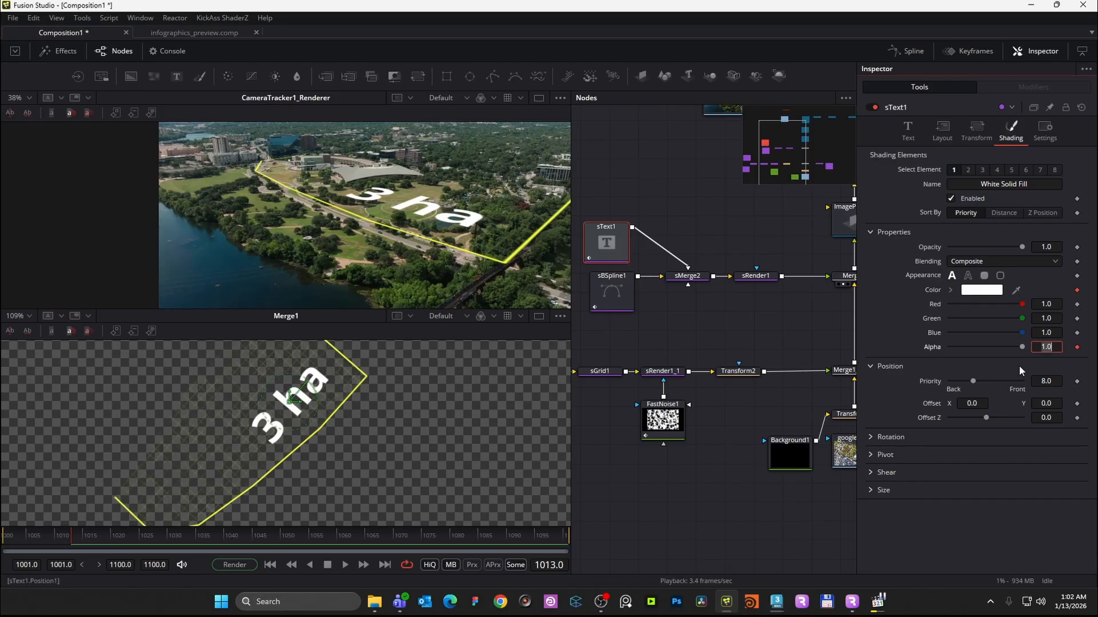
text(0)
key(Tab)
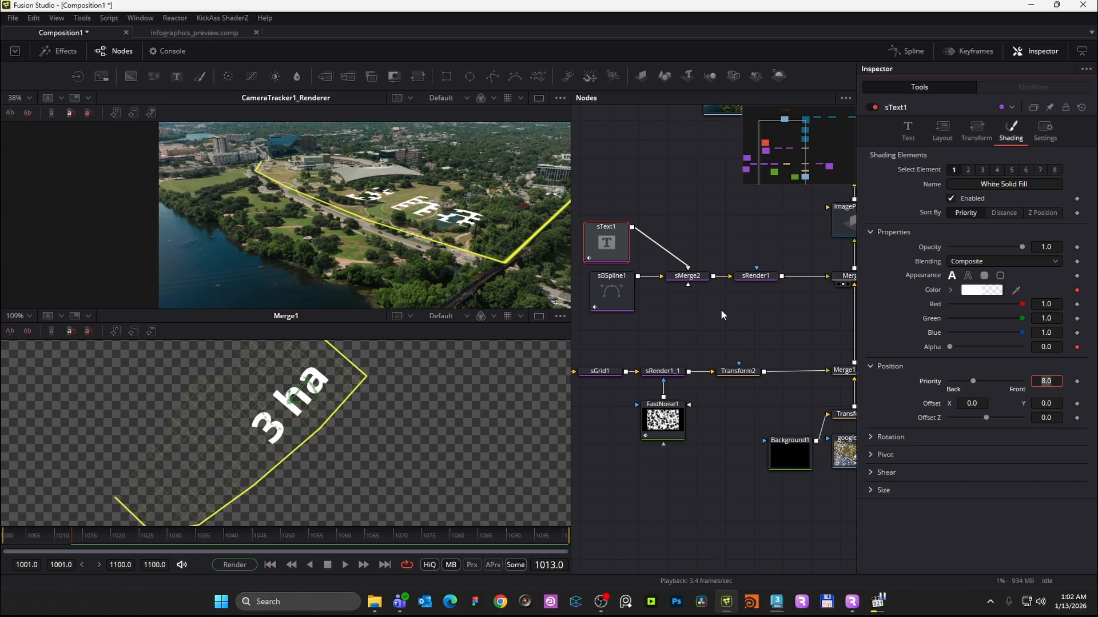
click(606, 247)
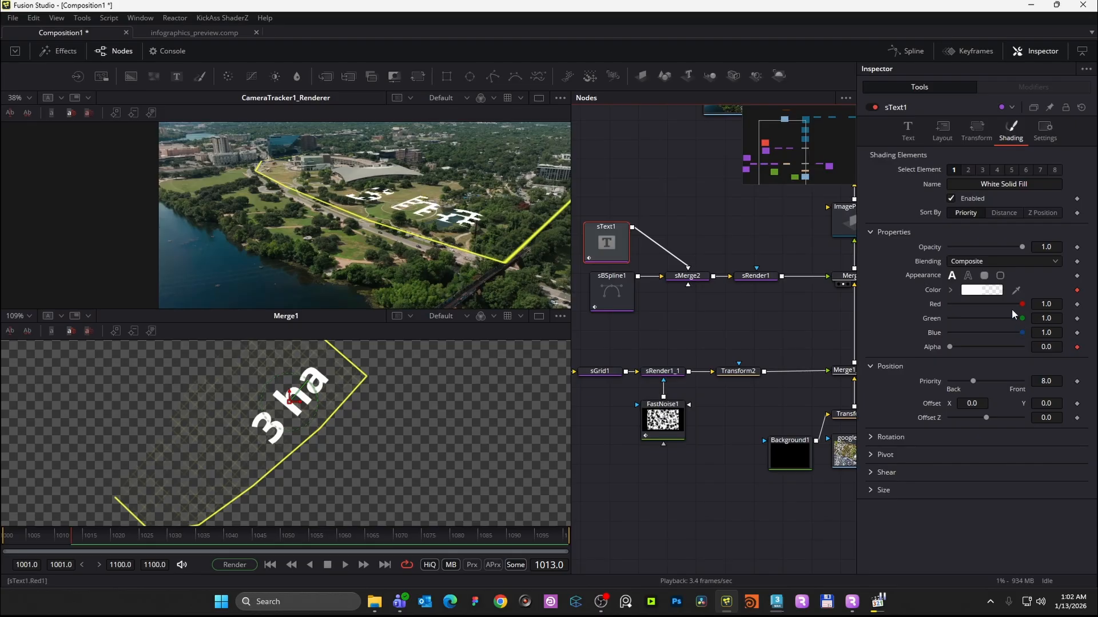
click(1053, 347)
text(1)
key(Tab)
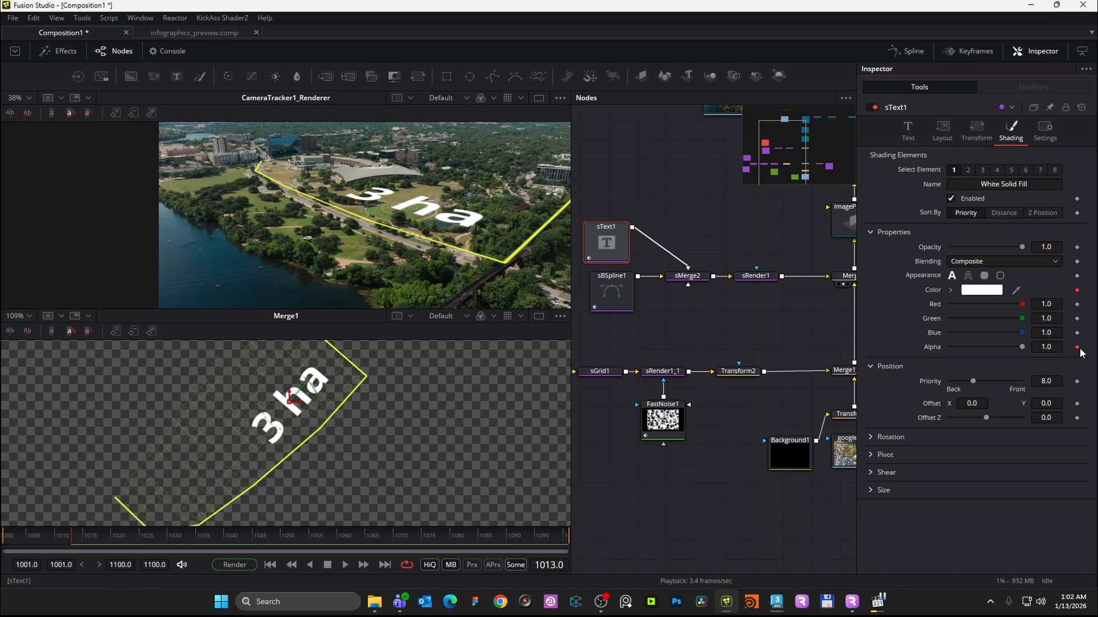
- Keyframe the opacity of sText1's white solid fill from 0 at frame 1013 to 1 at frame 1015
click(1077, 247)
click(1045, 247)
text(0)
key(Tab)
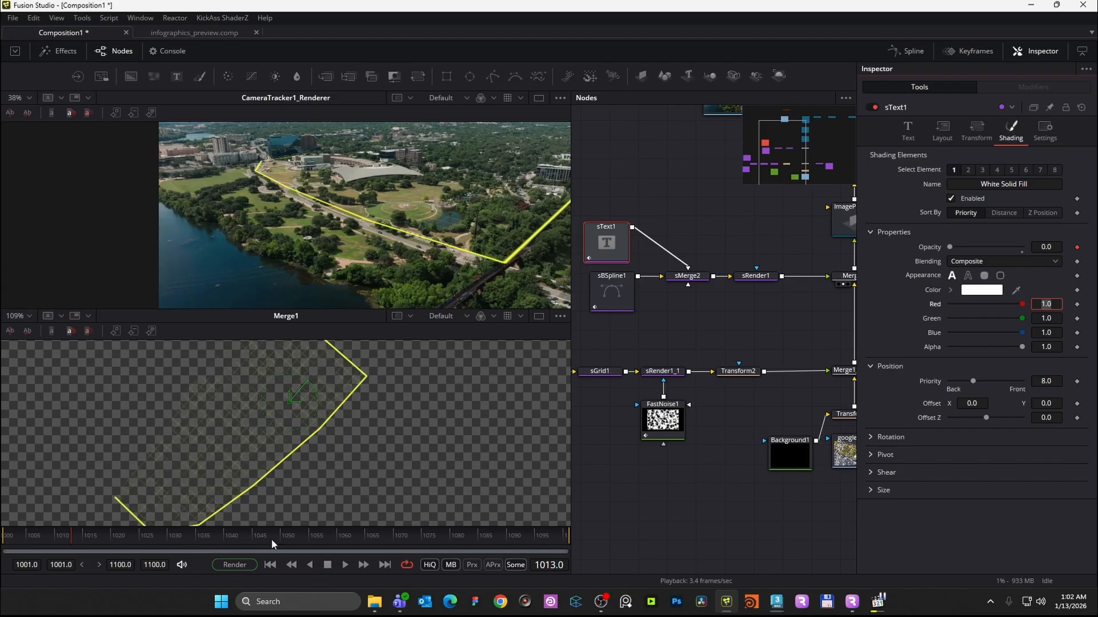
click(81, 534)
click(83, 536)
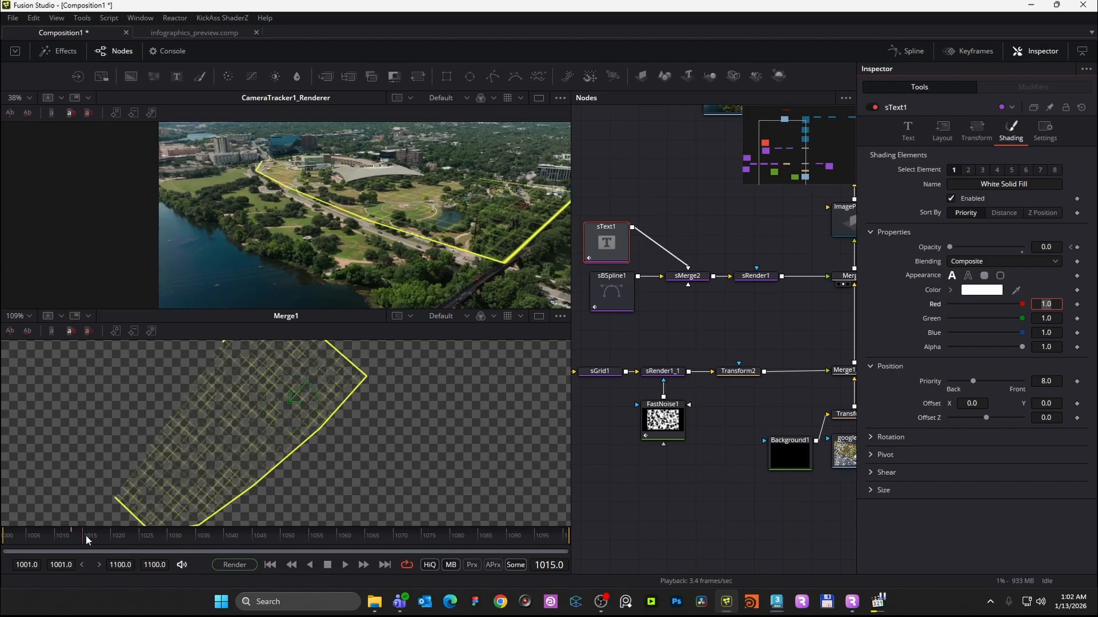
click(1046, 247)
text(1)
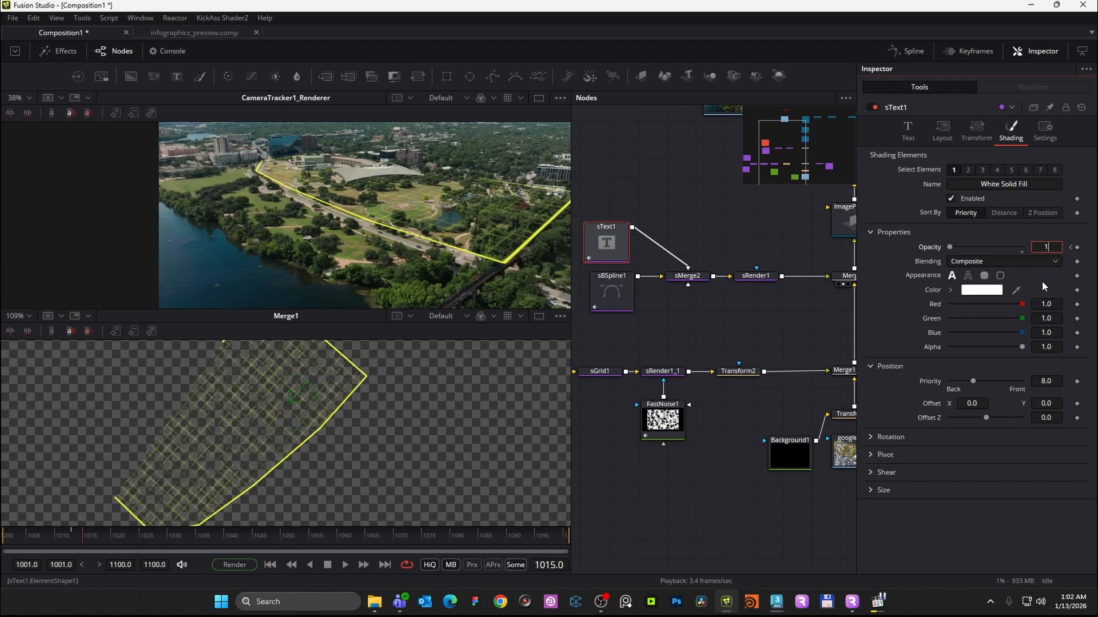
key(Tab)
- Scrub and play through the frames around the opacity keyframes to check how the text appears with the grid
drag(132, 540, 71, 531)
click(173, 474)
key(space)
key(space)
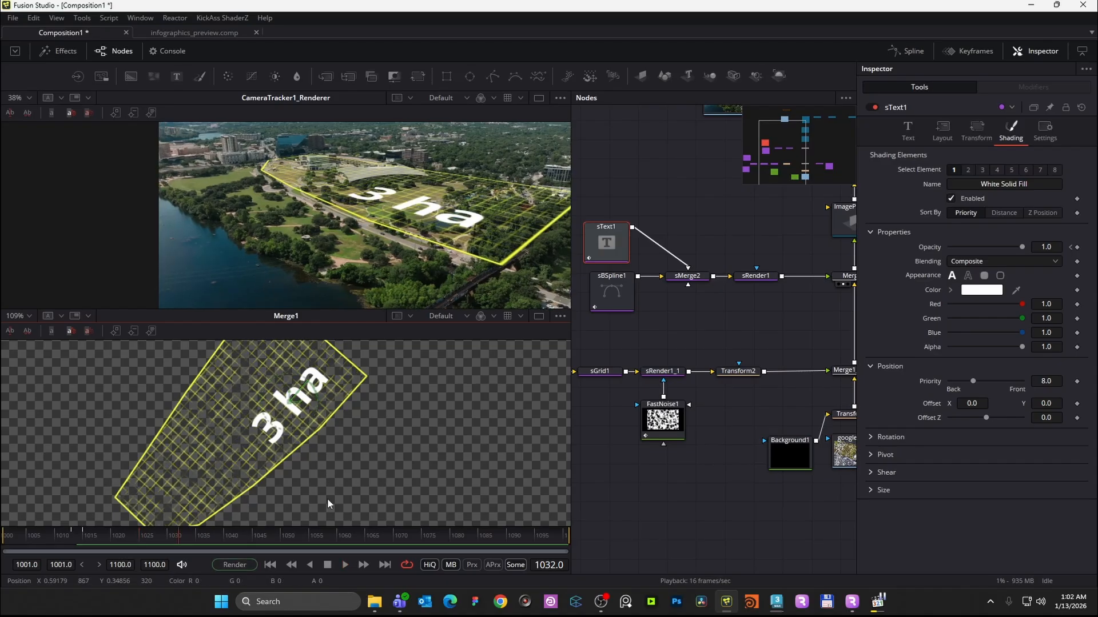
- Set the Seethe Rate keyframe of FastNoise1 at frame 1100 to 0.05 and play the result from near the start
click(662, 421)
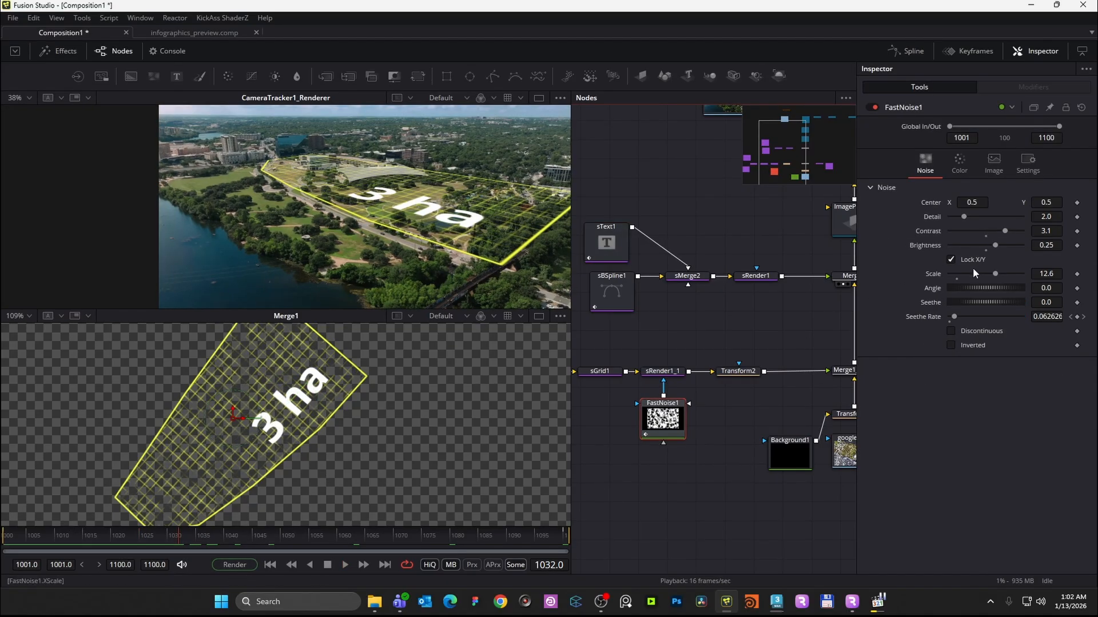
click(1083, 316)
click(1054, 319)
text(0.05)
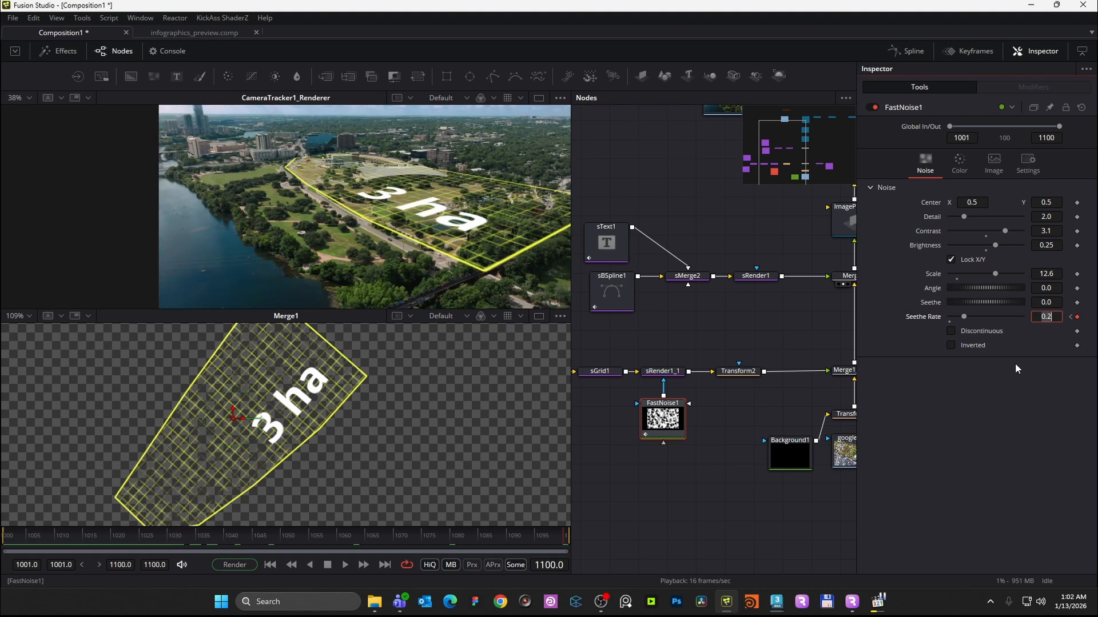
key(Tab)
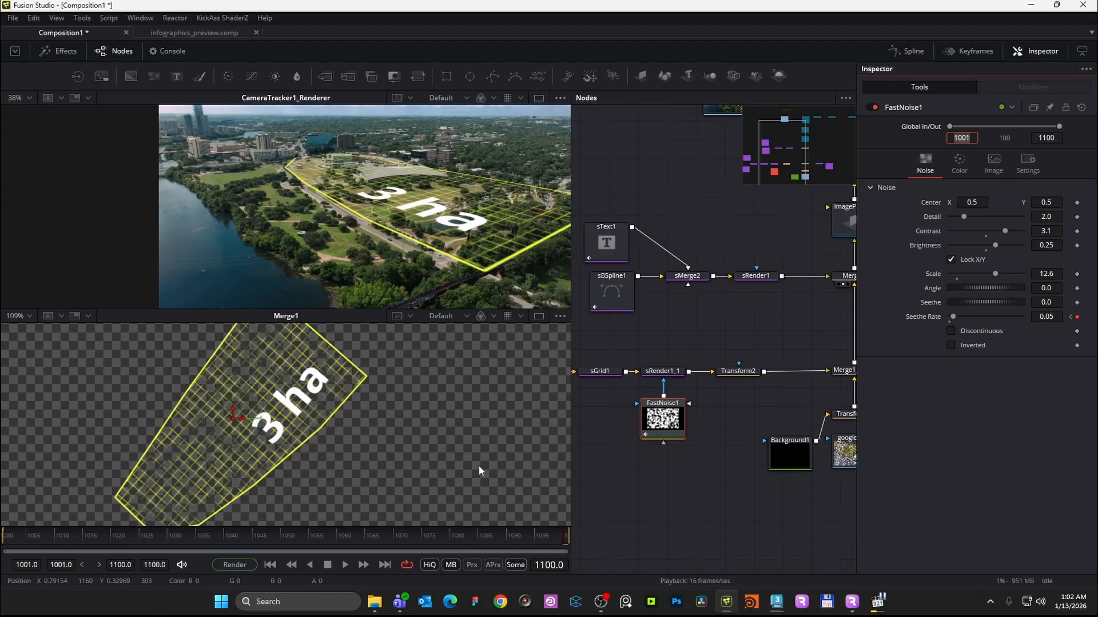
drag(221, 537, 17, 537)
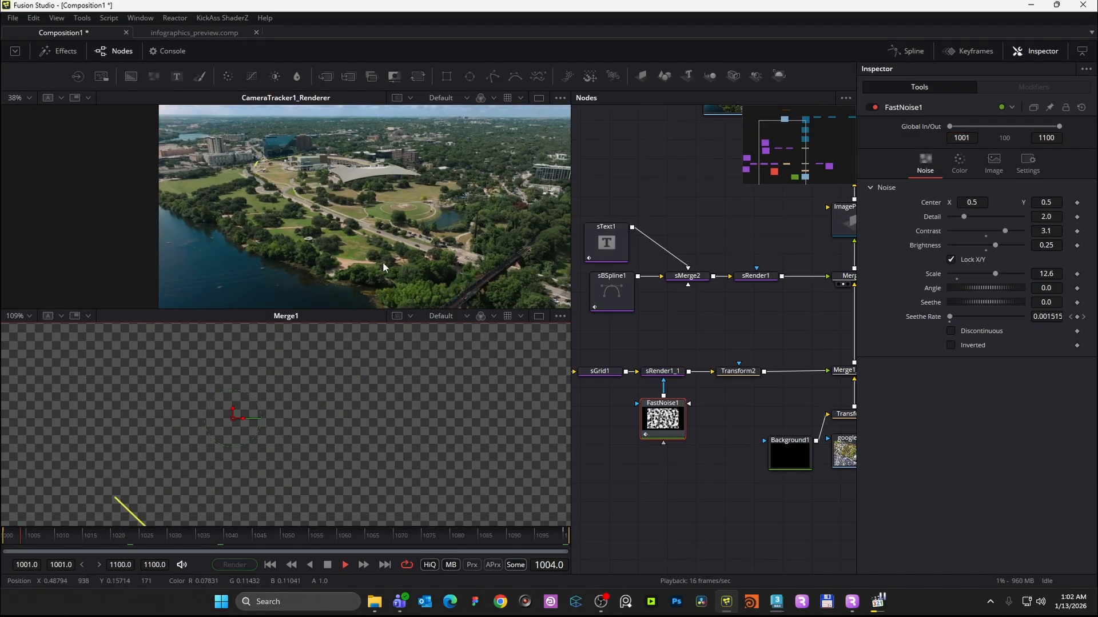
- Play the tracked composite through to frame 1025 and fit the whole frame in the CameraTracker1_Renderer viewer
key(space)
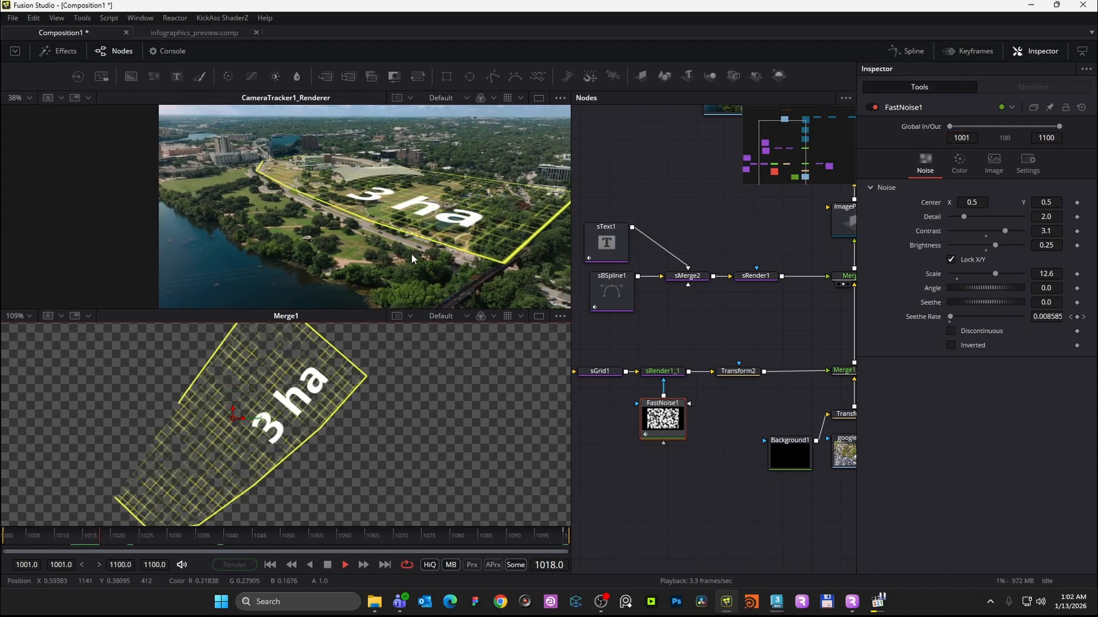
key(space)
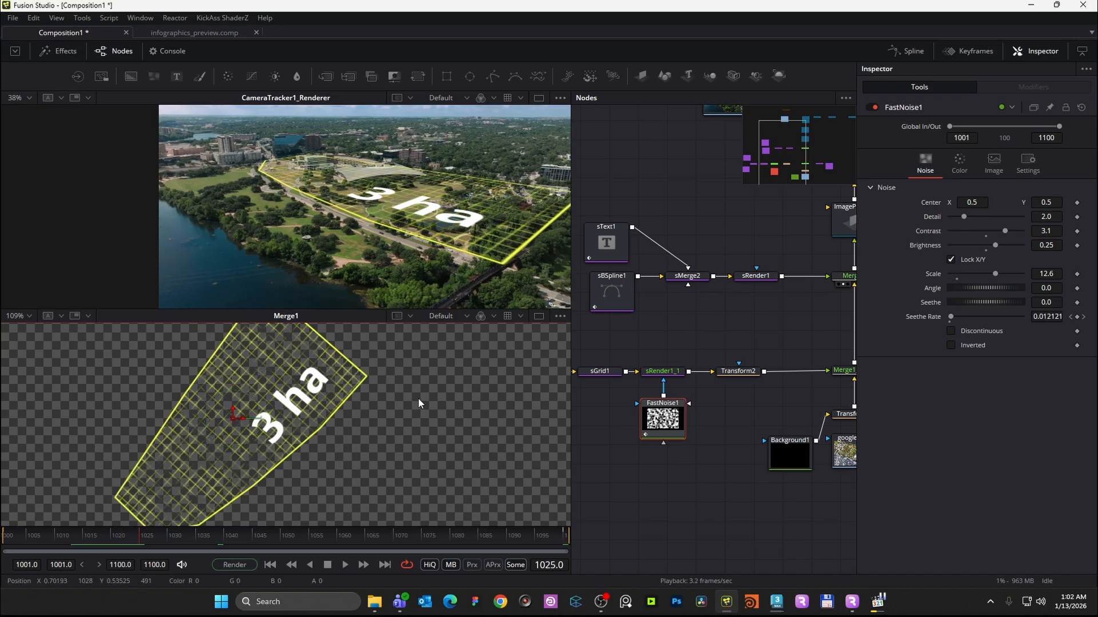
key(ctrl+f)
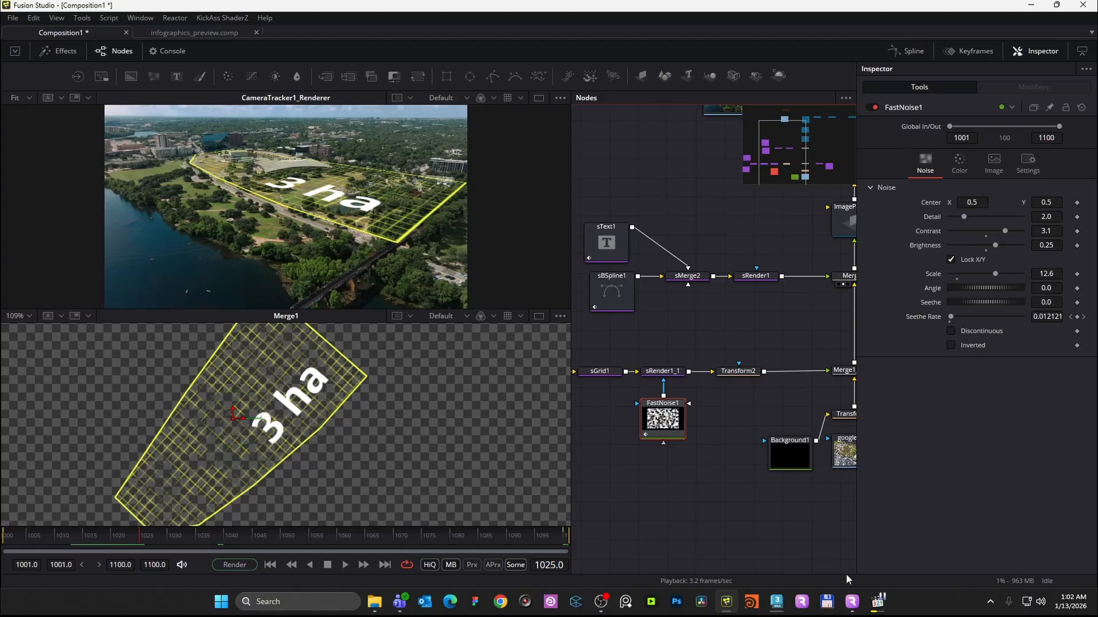
- Switch to the reference video preview_comp_render.mp4, review its opening animation from near the start, and return to the Fusion composition
click(883, 606)
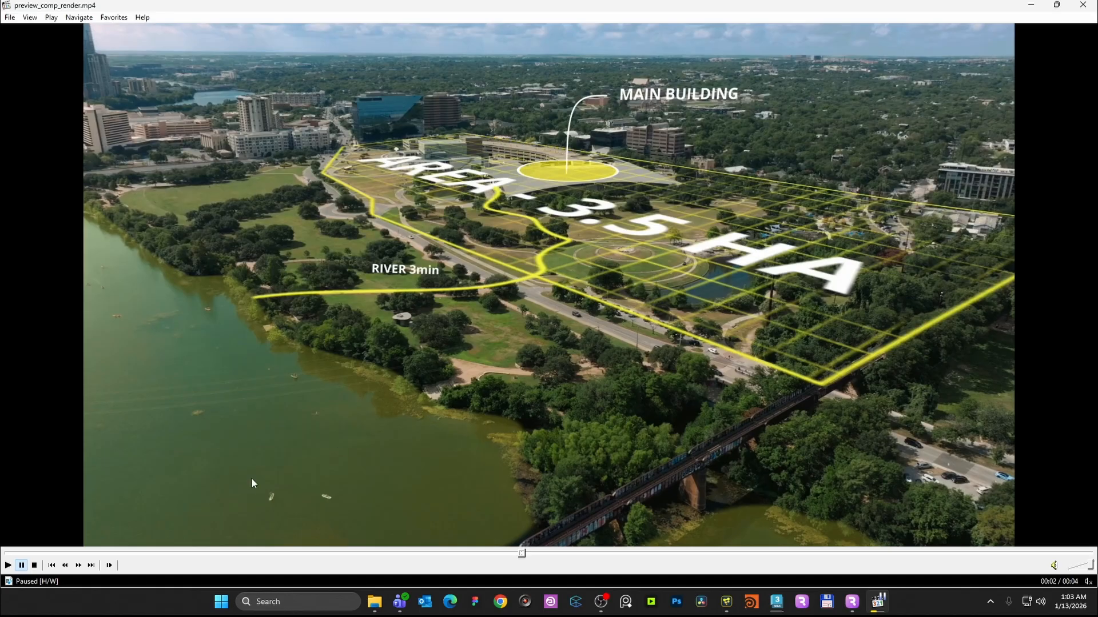
click(248, 553)
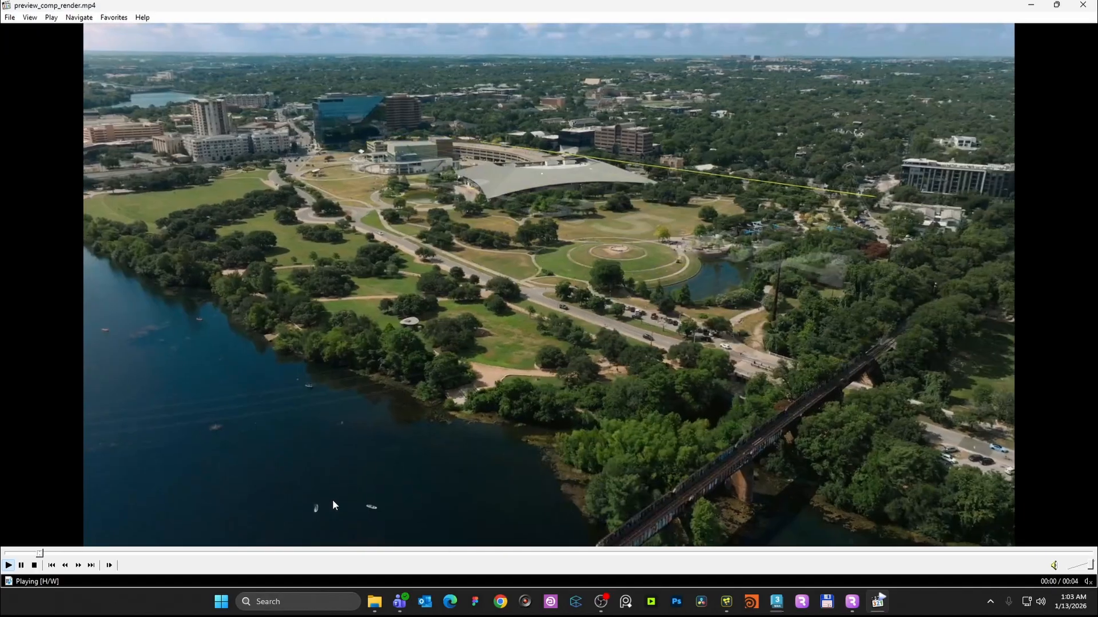
click(331, 499)
click(1056, 5)
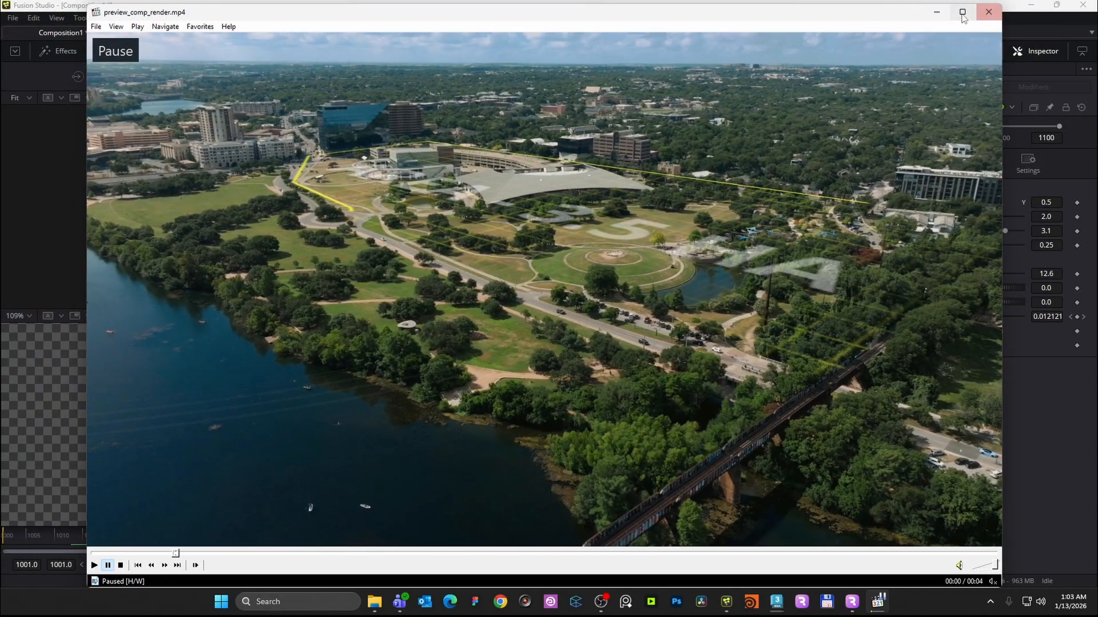
click(941, 14)
- Align Background1 beside Transform1 and move Background1, Transform1 and google.png well below Merge1_1 to free space in the node graph
click(770, 349)
scroll(770, 349, down, 3)
drag(789, 391, 721, 337)
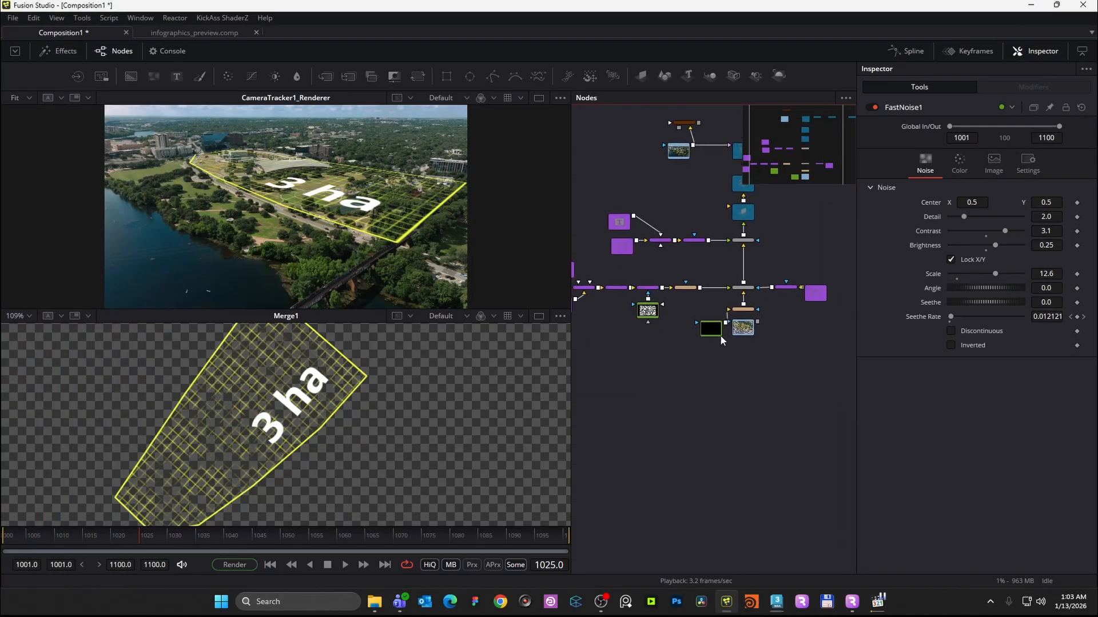
drag(738, 427, 761, 355)
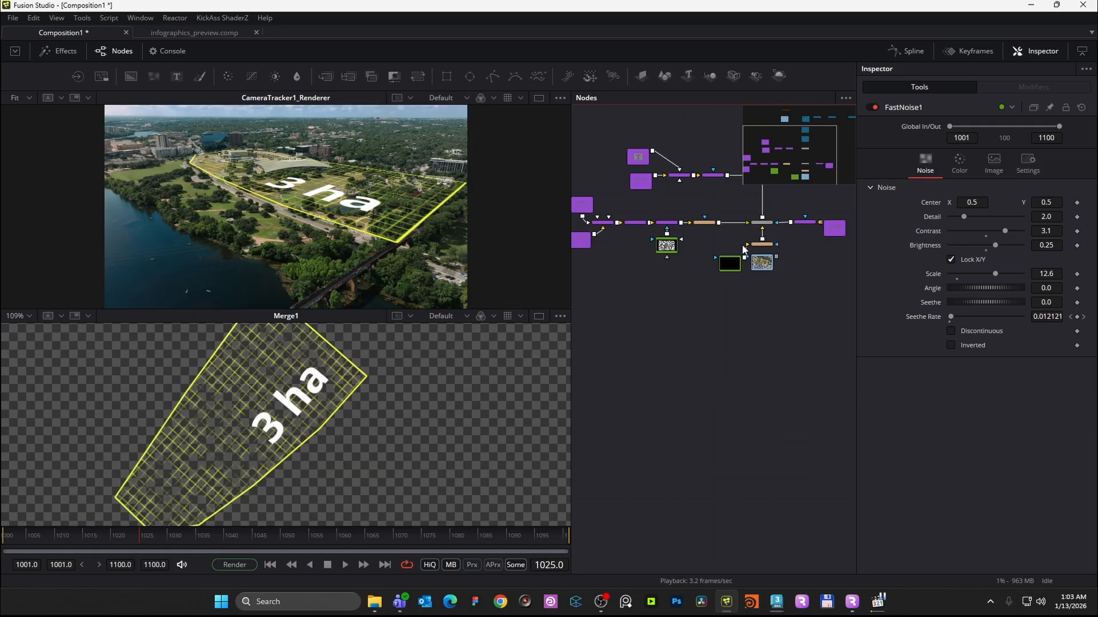
scroll(759, 223, up, 3)
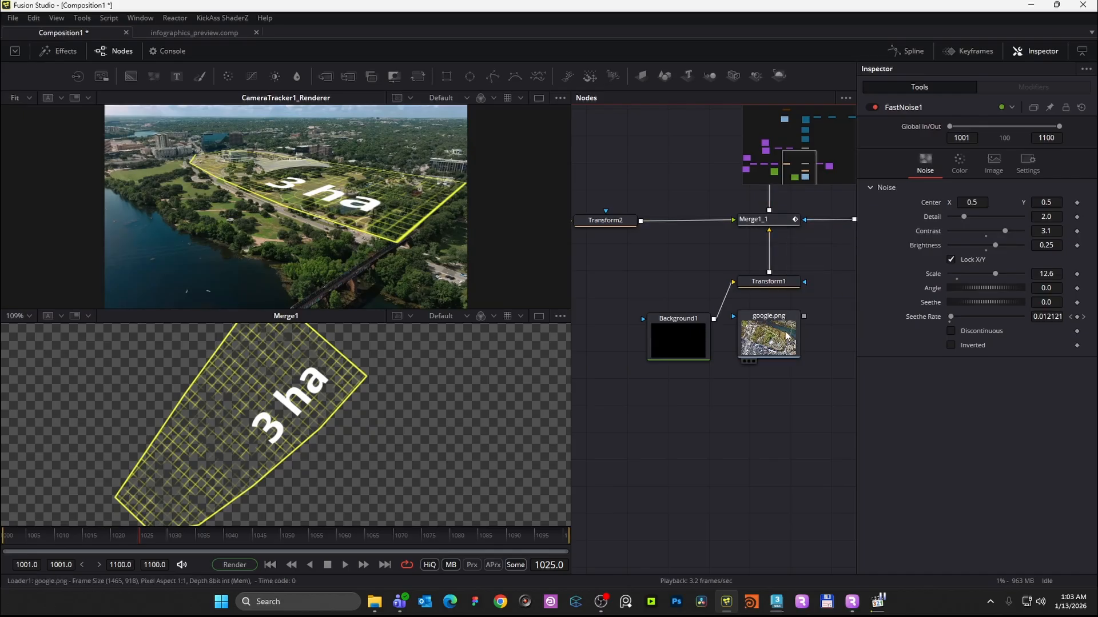
drag(701, 356, 690, 309)
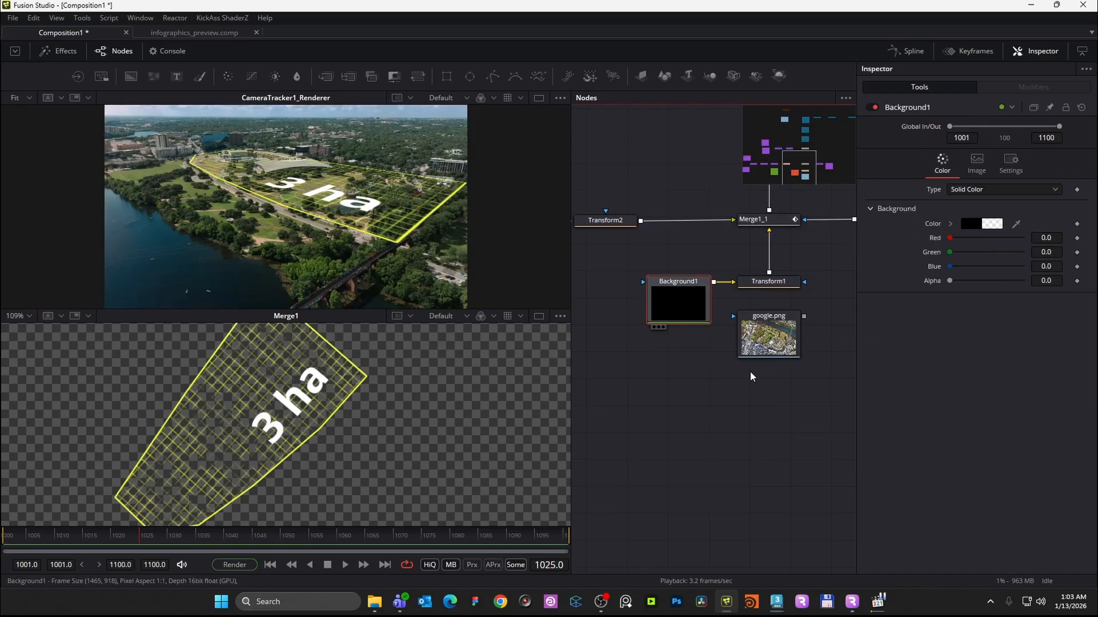
drag(852, 423, 677, 263)
scroll(748, 290, down, 3)
drag(761, 290, 760, 500)
scroll(783, 475, down, 2)
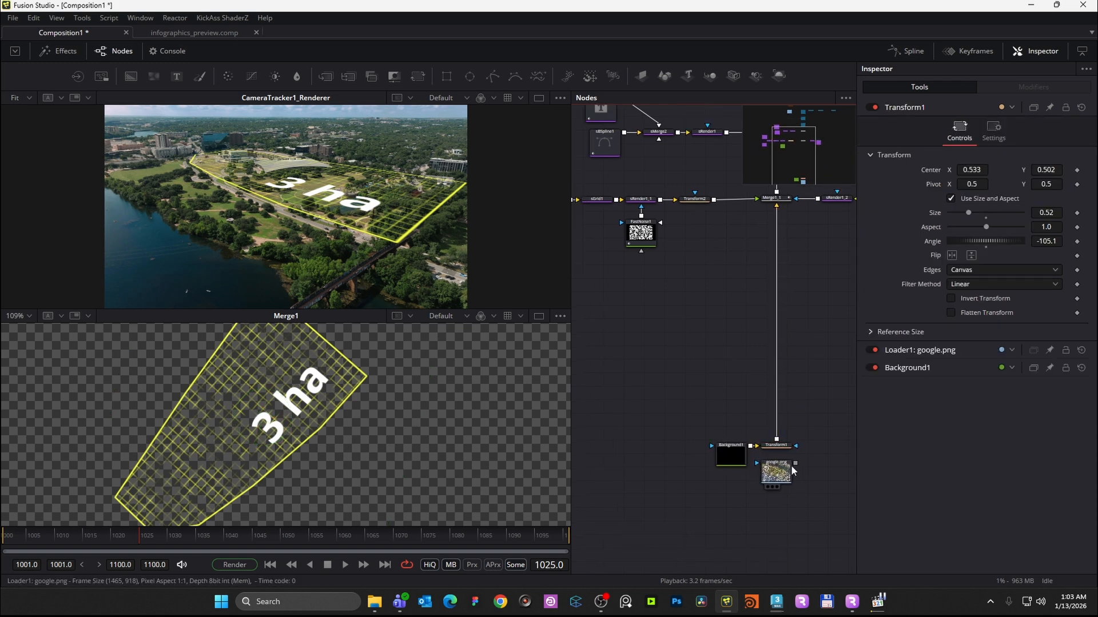
- Connect google.png to Transform1's input in place of Background1 as the satellite map reference
drag(795, 463, 758, 451)
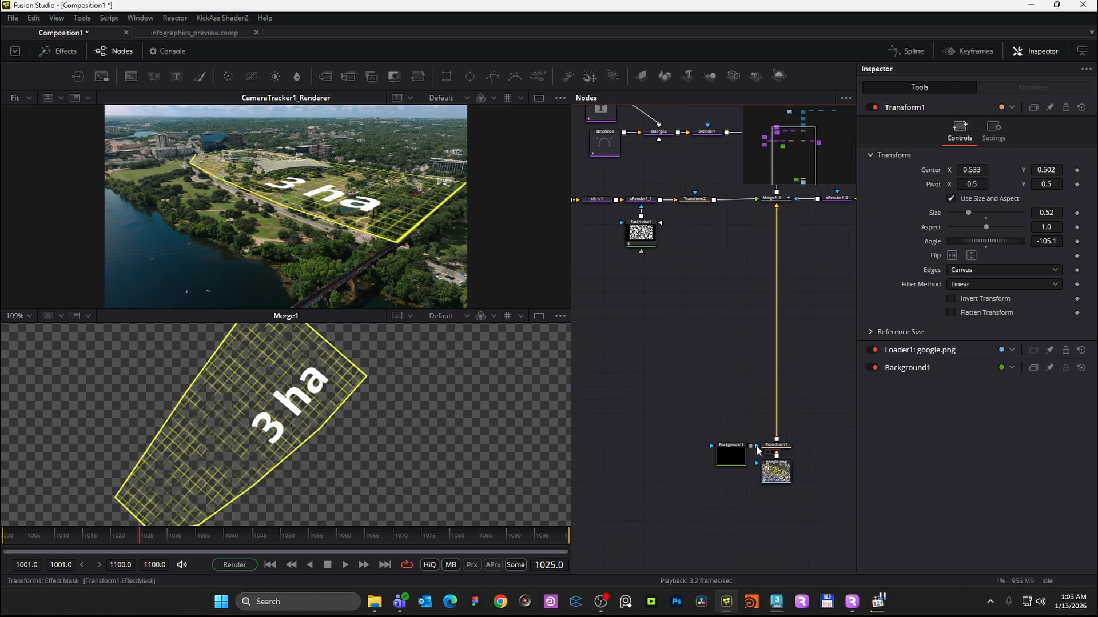
scroll(284, 415, down, 2)
scroll(284, 416, up, 2)
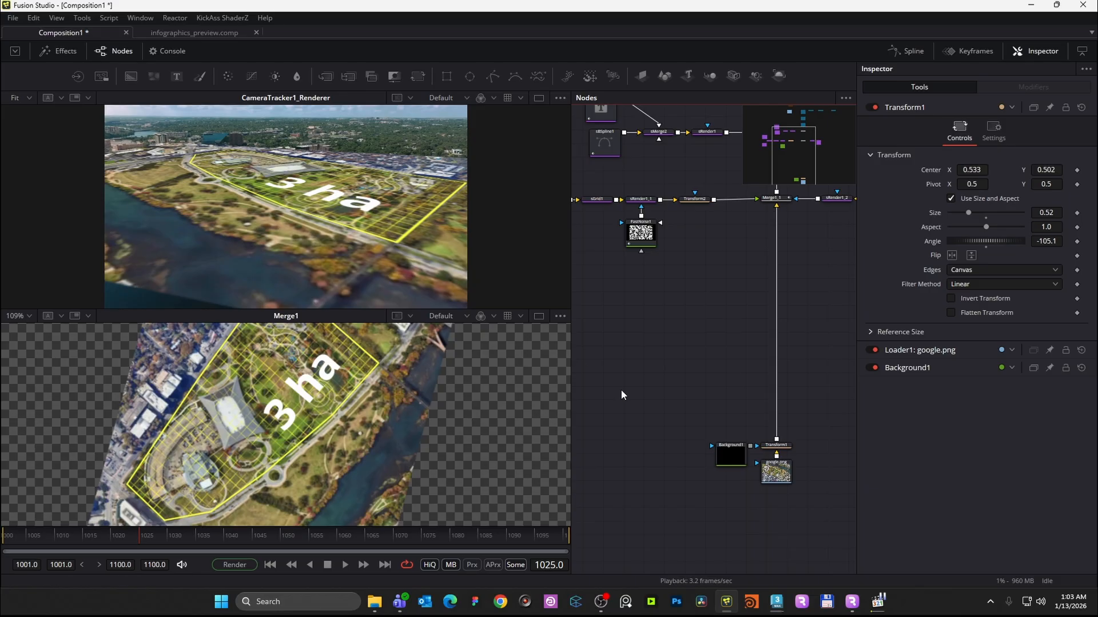
- Add an sBSpline node in the empty space below FastNoise1
key(shift+space)
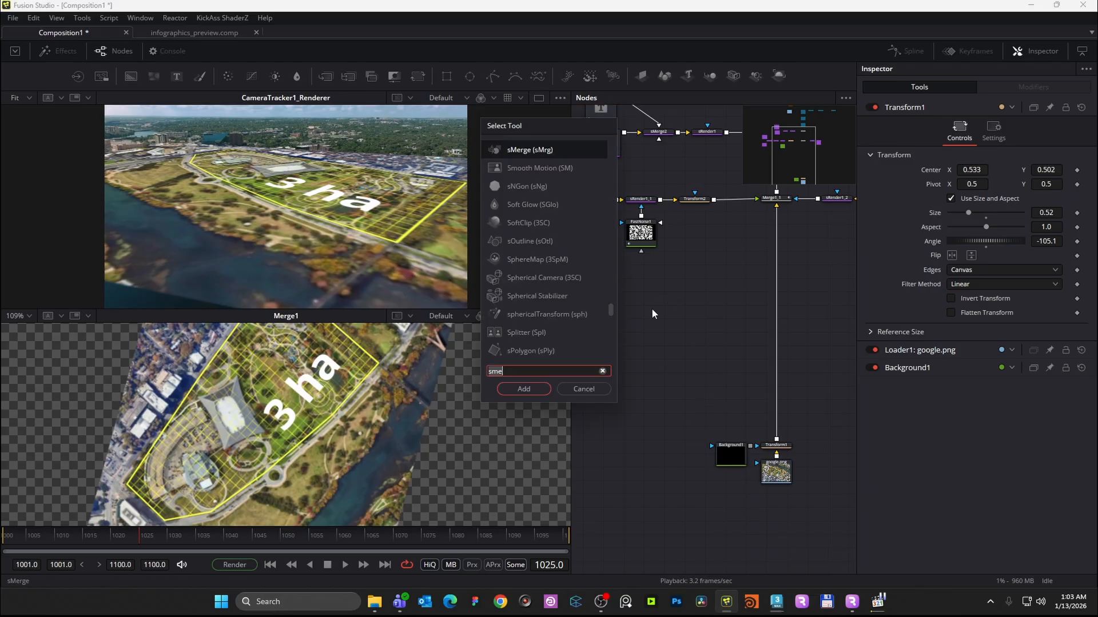
text(s)
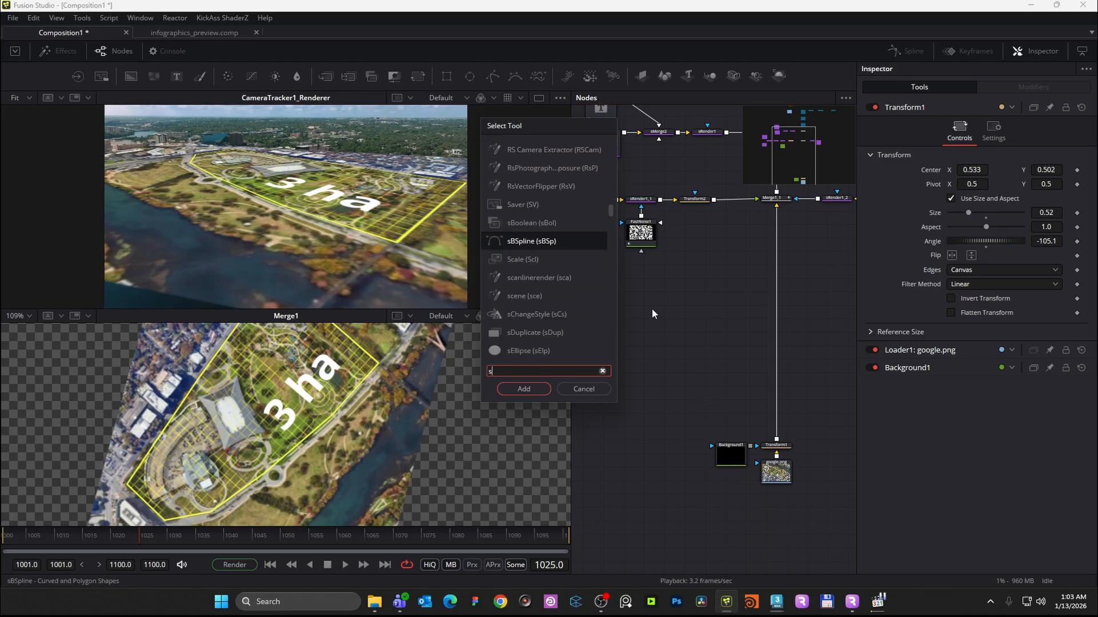
double_click(546, 245)
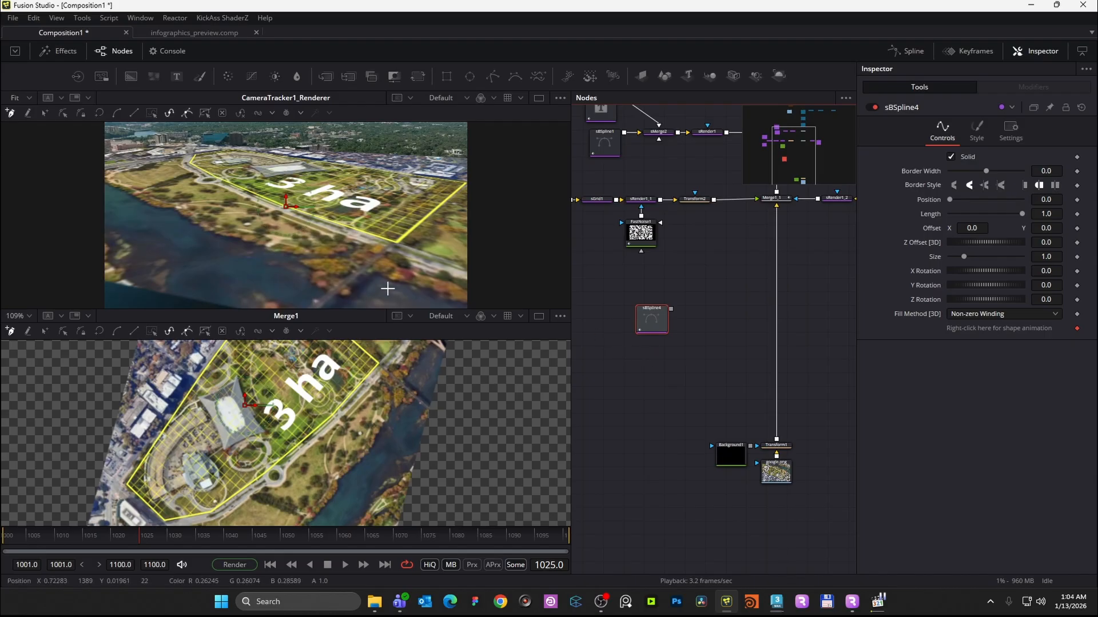
- Show Merge1 in a single viewer and draw an open spline from the tent-roofed building along the park paths to the riverbank
click(538, 317)
scroll(253, 318, up, 2)
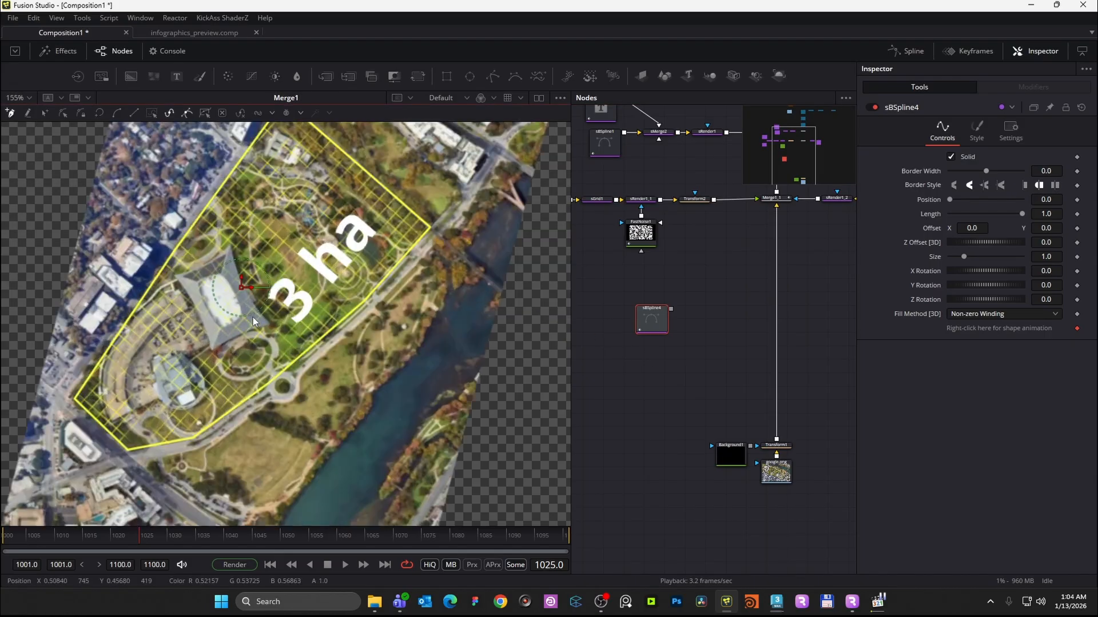
scroll(252, 317, up, 2)
click(217, 358)
click(283, 355)
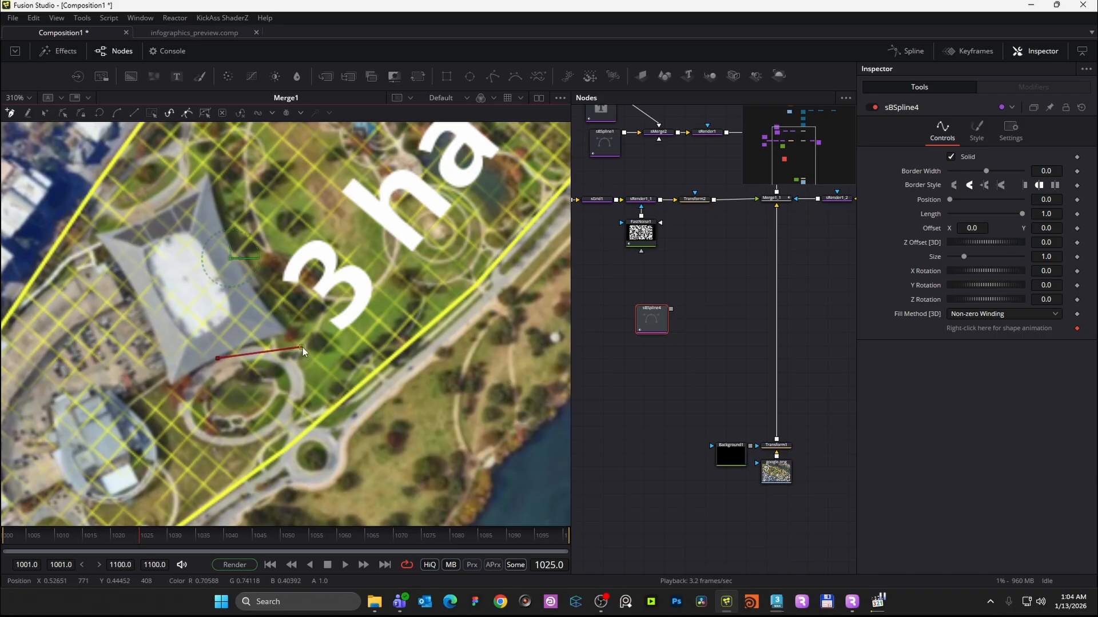
click(313, 329)
click(346, 299)
click(385, 281)
click(398, 253)
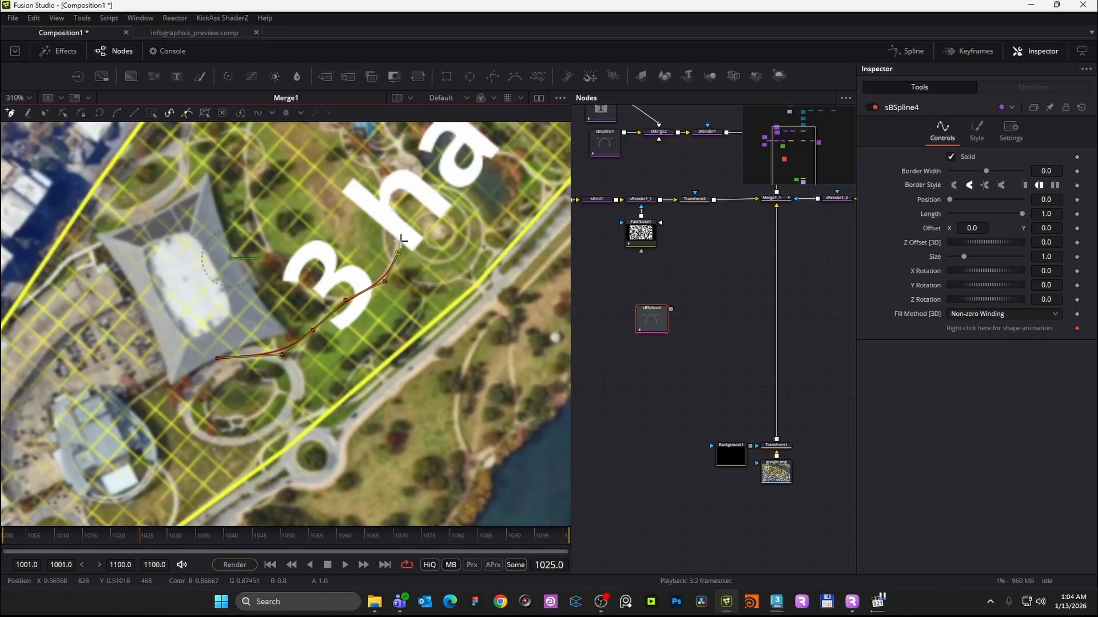
click(429, 286)
click(511, 392)
click(529, 427)
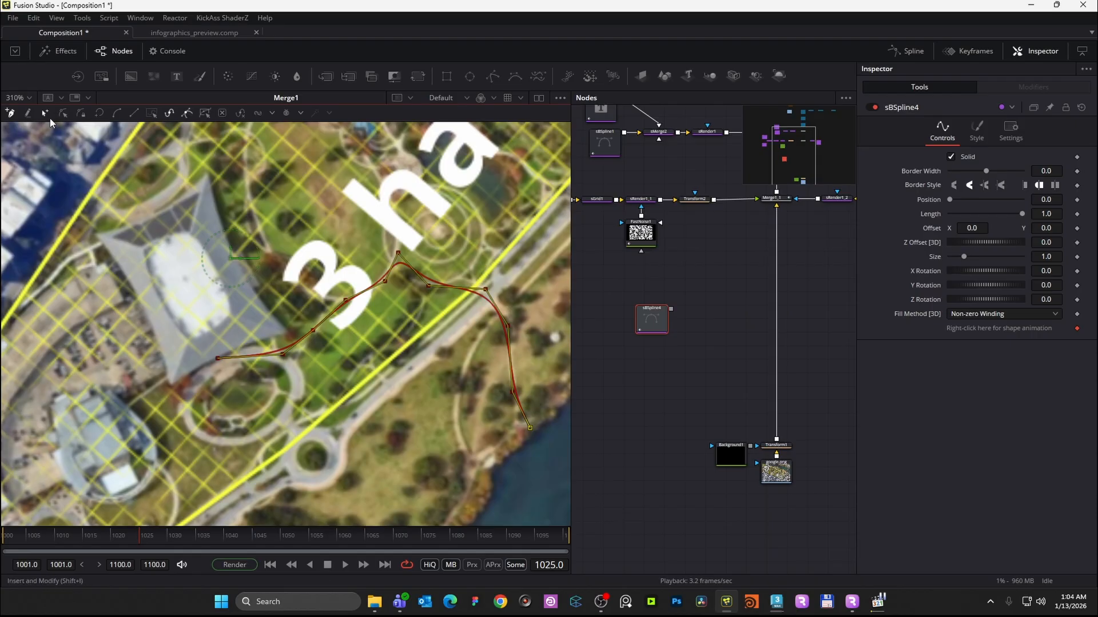
- Adjust the route spline's points around the bend below the label and at the road crossing to follow the map's paths
click(63, 112)
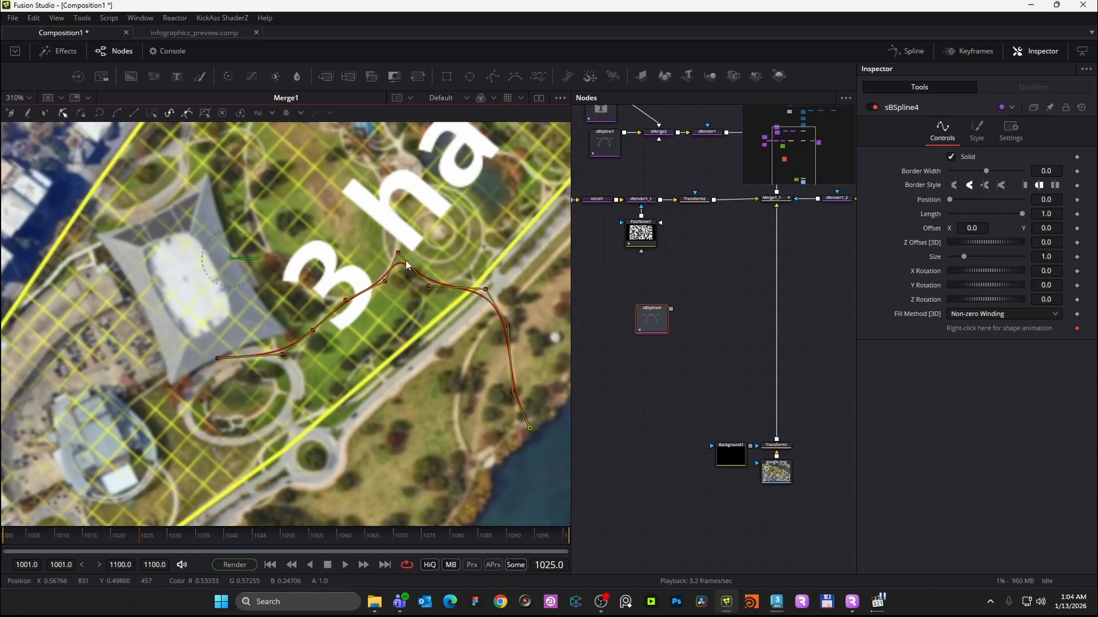
drag(399, 249, 385, 262)
drag(424, 293, 418, 295)
drag(486, 287, 489, 273)
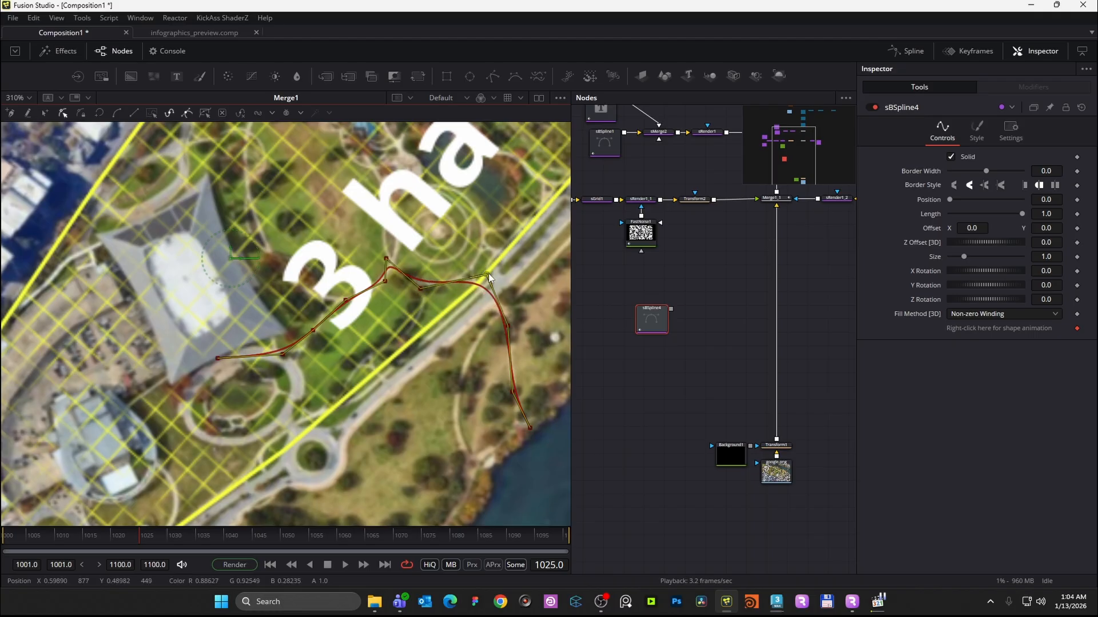
scroll(492, 280, down, 2)
drag(525, 324, 456, 323)
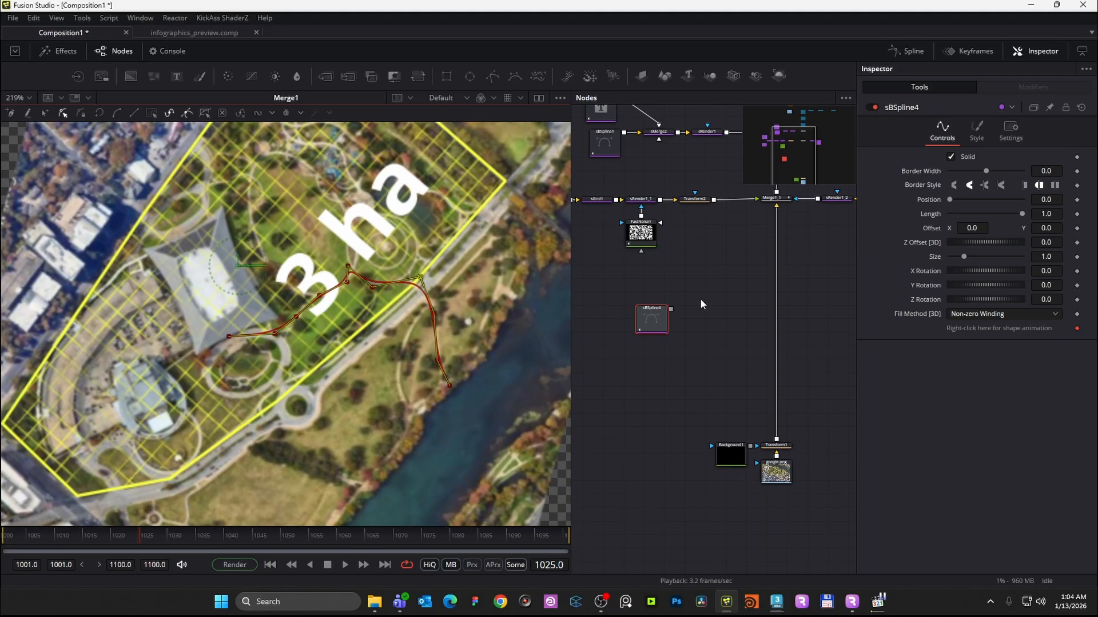
- Turn off Solid on sBSpline4 and set its Border Width to 0.054
click(951, 157)
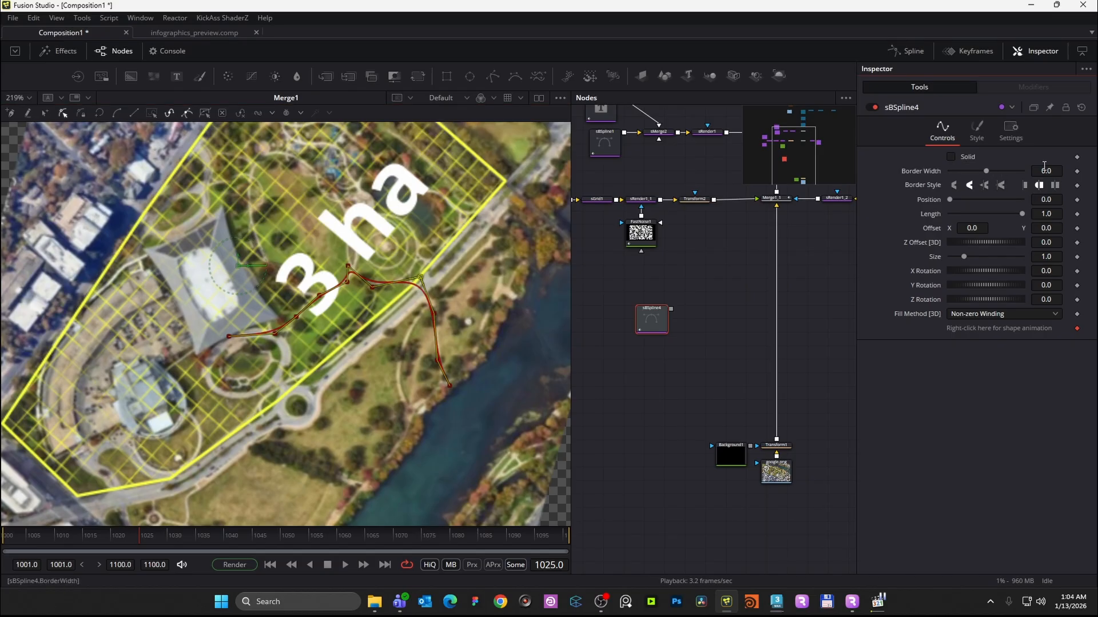
drag(1049, 171, 1051, 171)
drag(1050, 171, 1068, 169)
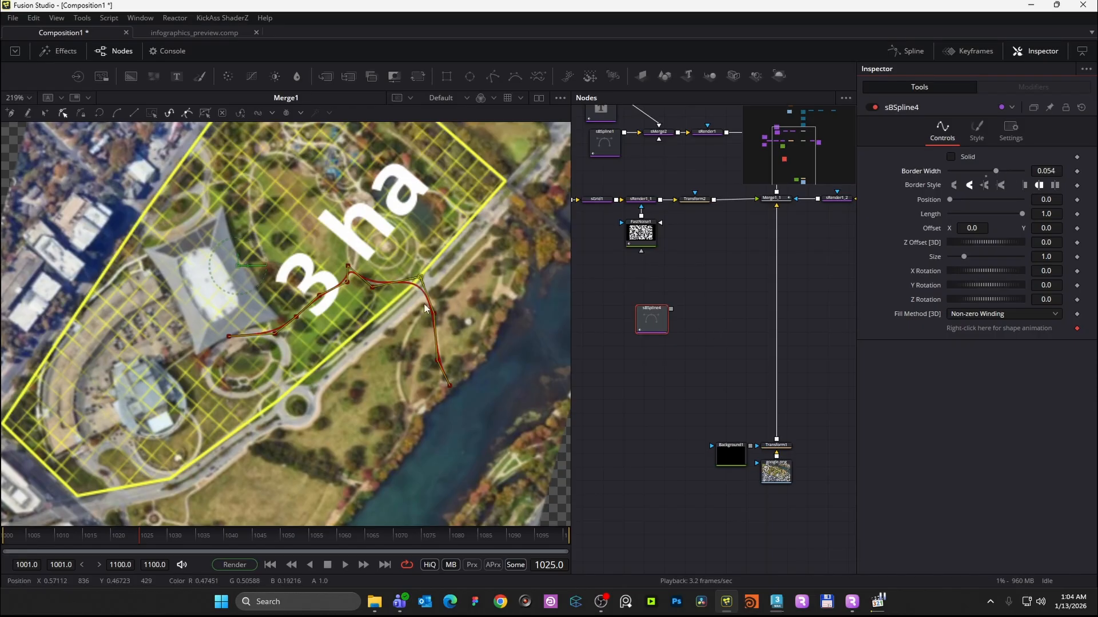
- Duplicate sRender1_1 next to sBSpline4 and connect the spline to the copy
click(647, 200)
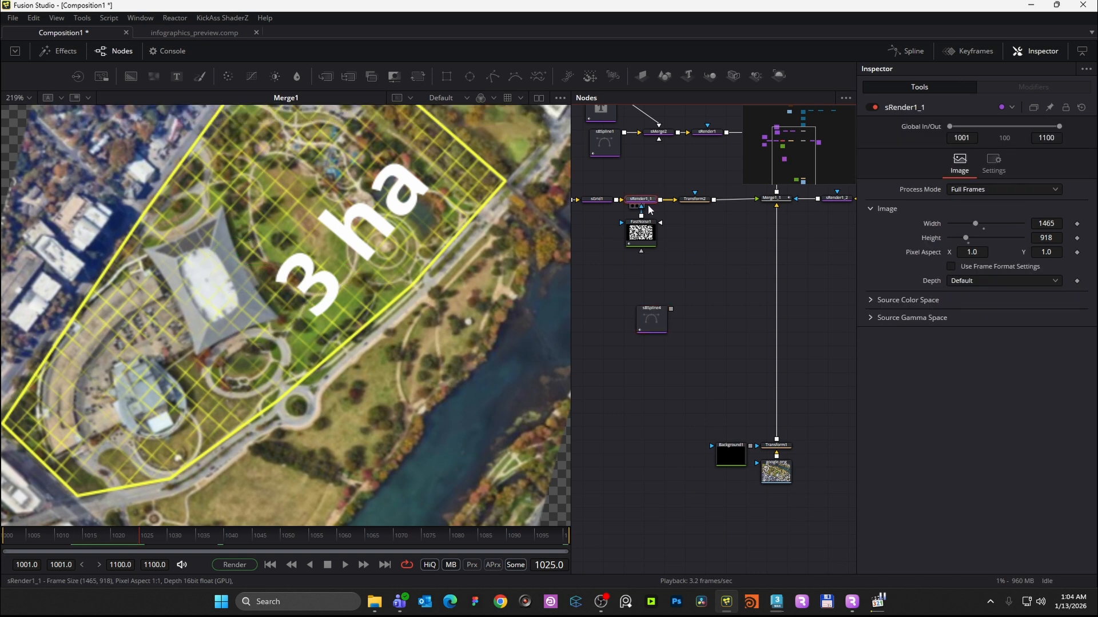
key(ctrl+v)
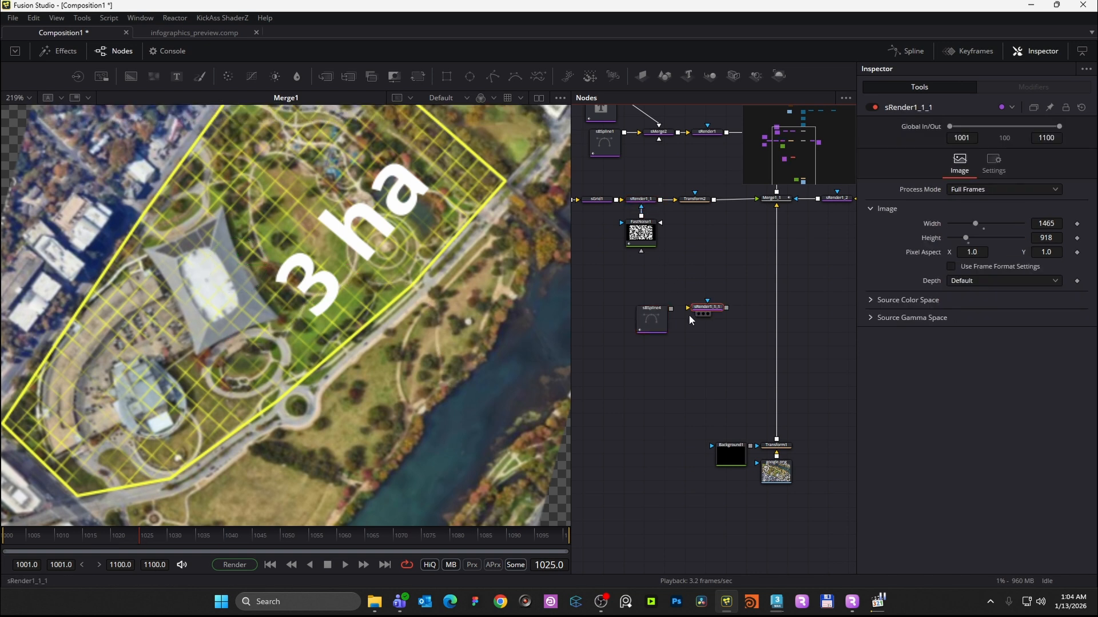
drag(673, 312, 708, 309)
- Add a Merge node fed by sRender1_1_1 and insert it on the connection between Transform1 and Merge1_1
key(shift+space)
text(s)
key(BackSpace)
text(mer)
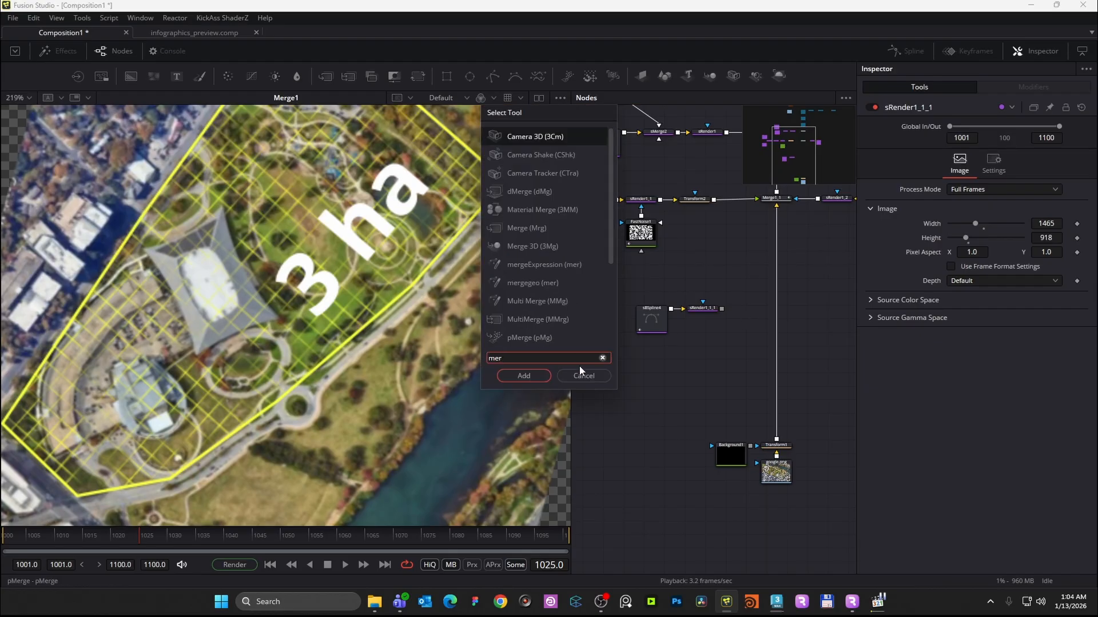
text(g)
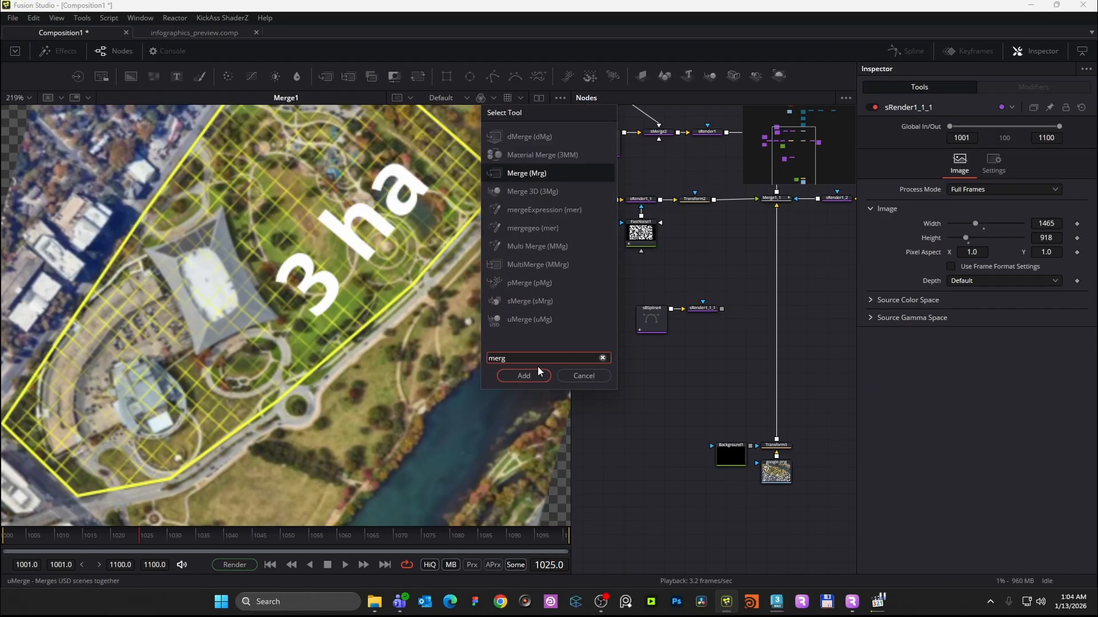
click(530, 375)
drag(750, 314, 776, 308)
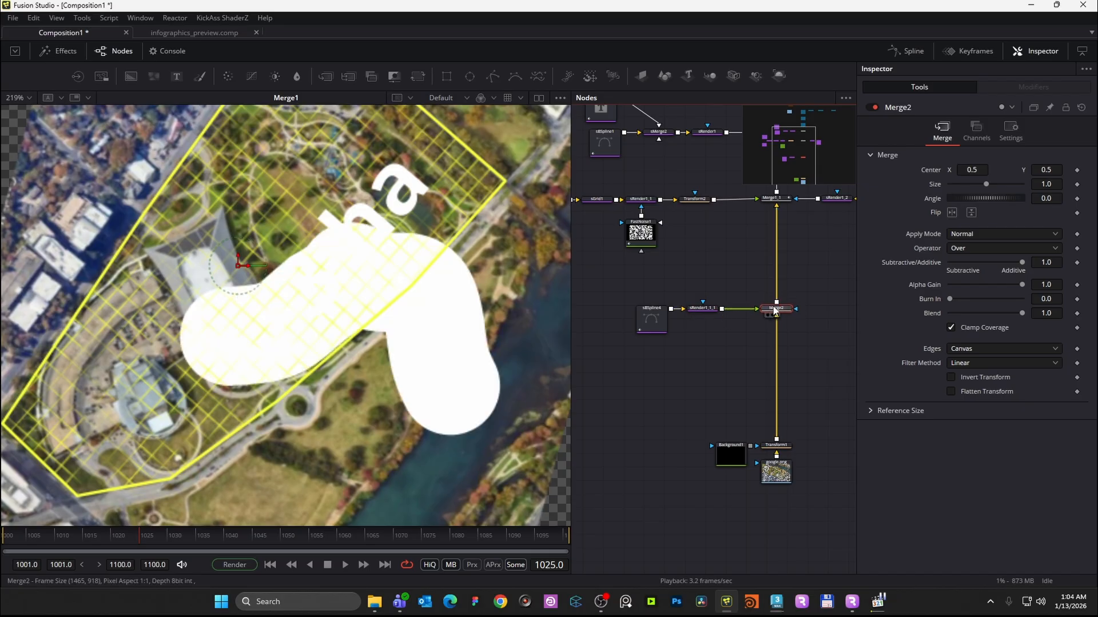
- Set sBSpline4's Border Width to 0.0026
click(651, 320)
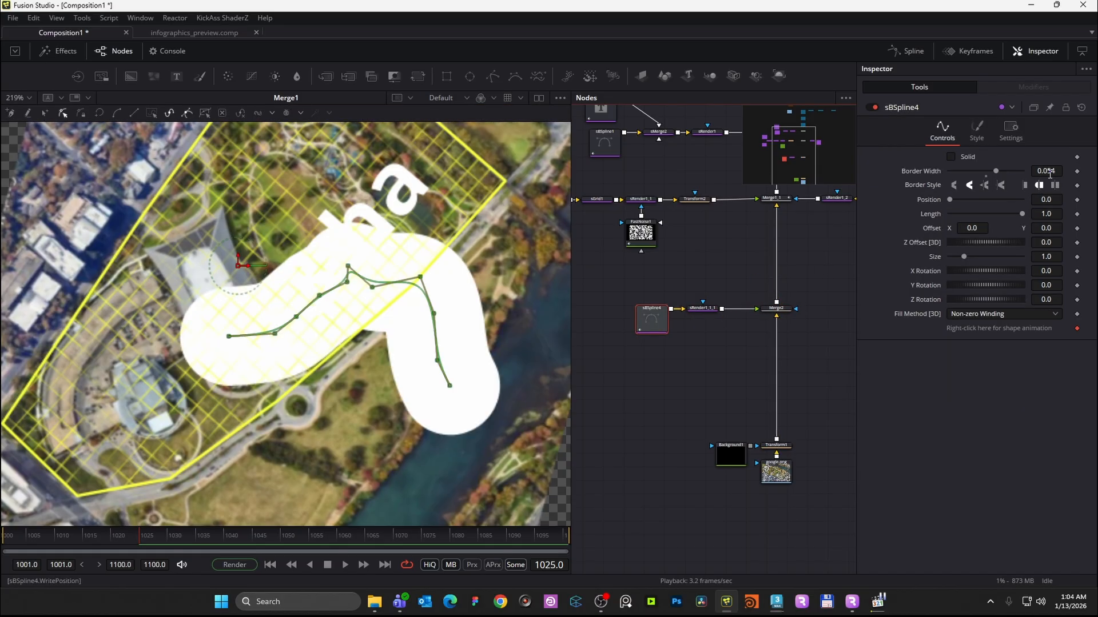
drag(1049, 176, 984, 177)
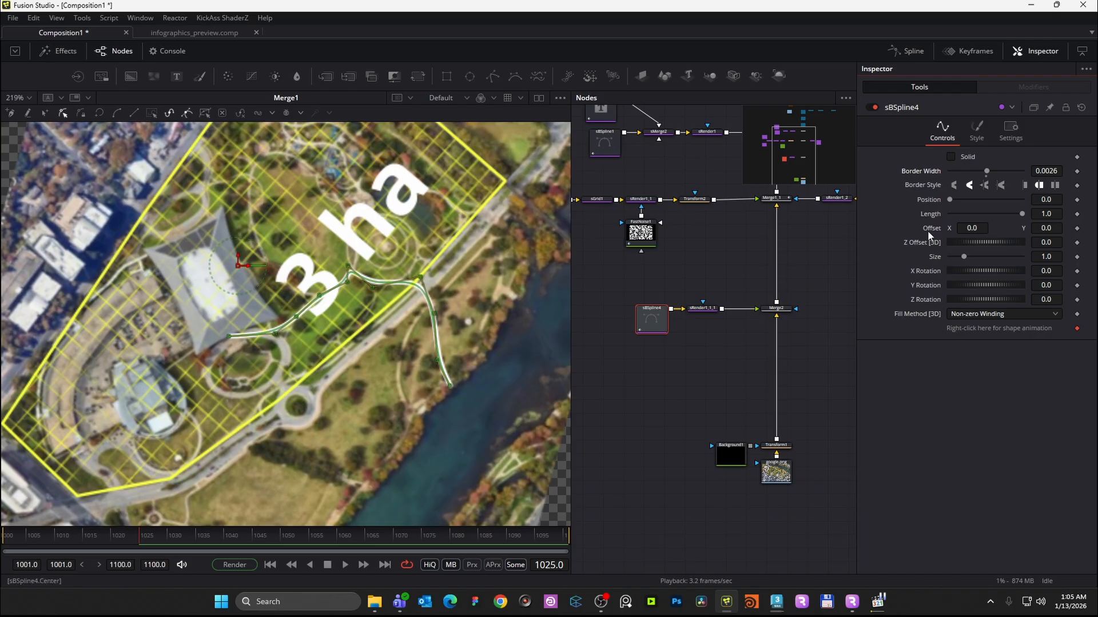
click(660, 325)
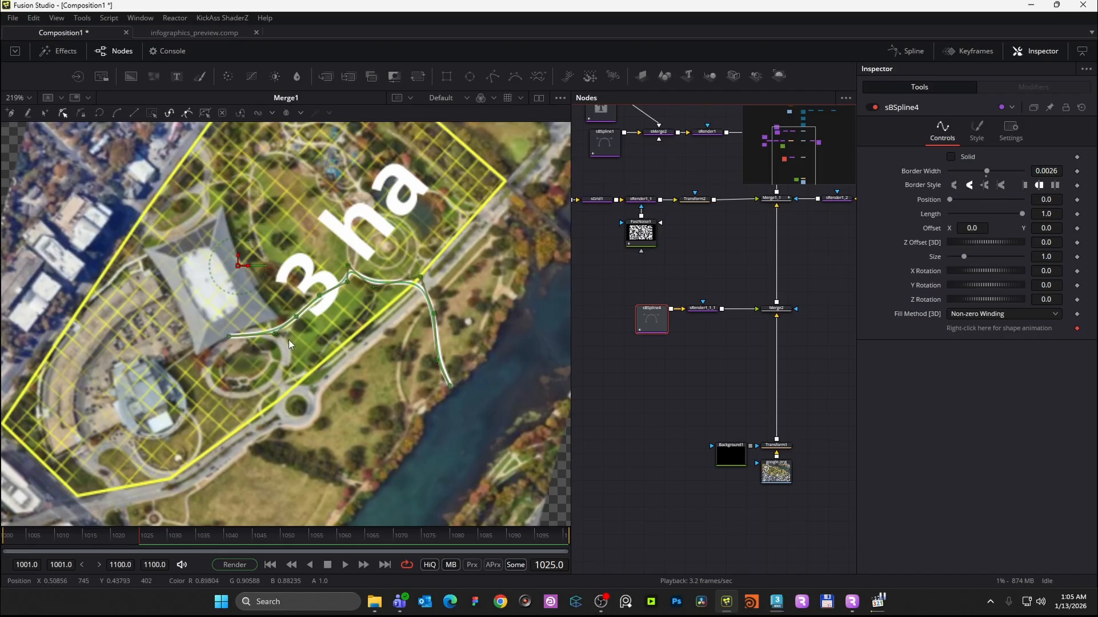
- Set a keyframe of 0 on sBSpline4's Length at frame 1030
click(94, 536)
drag(93, 536, 170, 538)
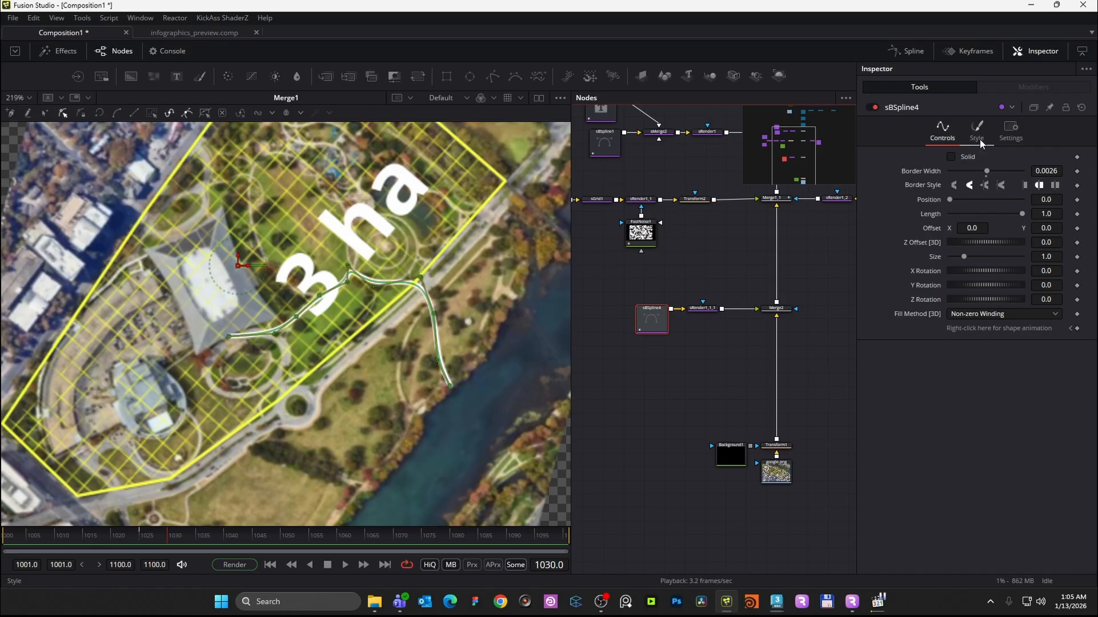
click(1077, 214)
click(1041, 214)
key(Tab)
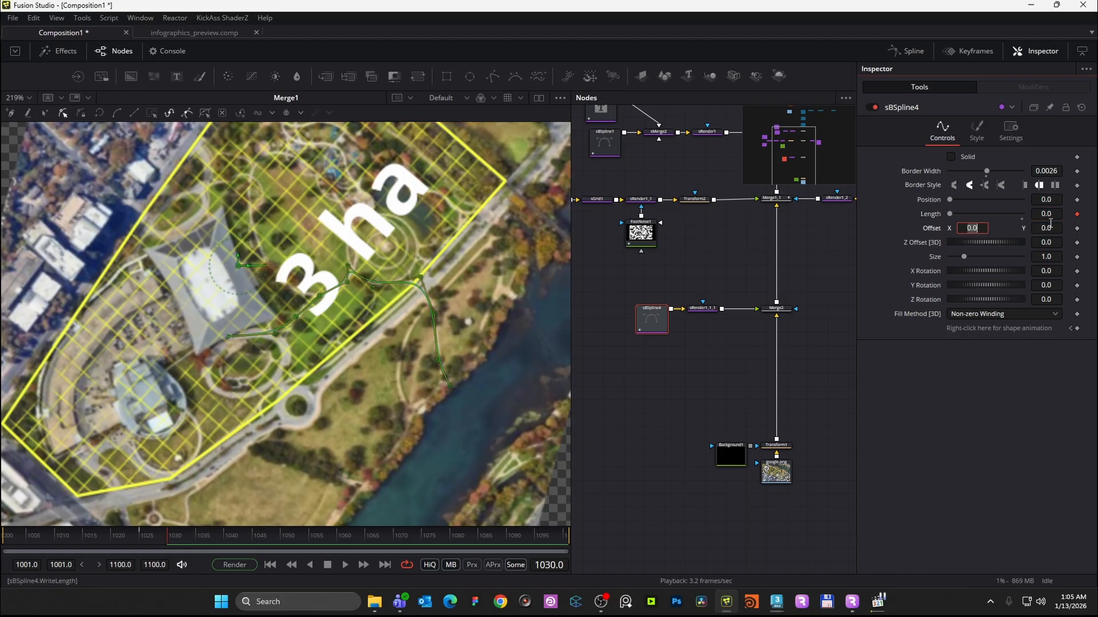
- Set a keyframe of 1 on sBSpline4's Length at frame 1035 and play back the route line's growth
mouse_move(181, 536)
mouse_down()
mouse_move(210, 536)
mouse_move(199, 536)
mouse_up()
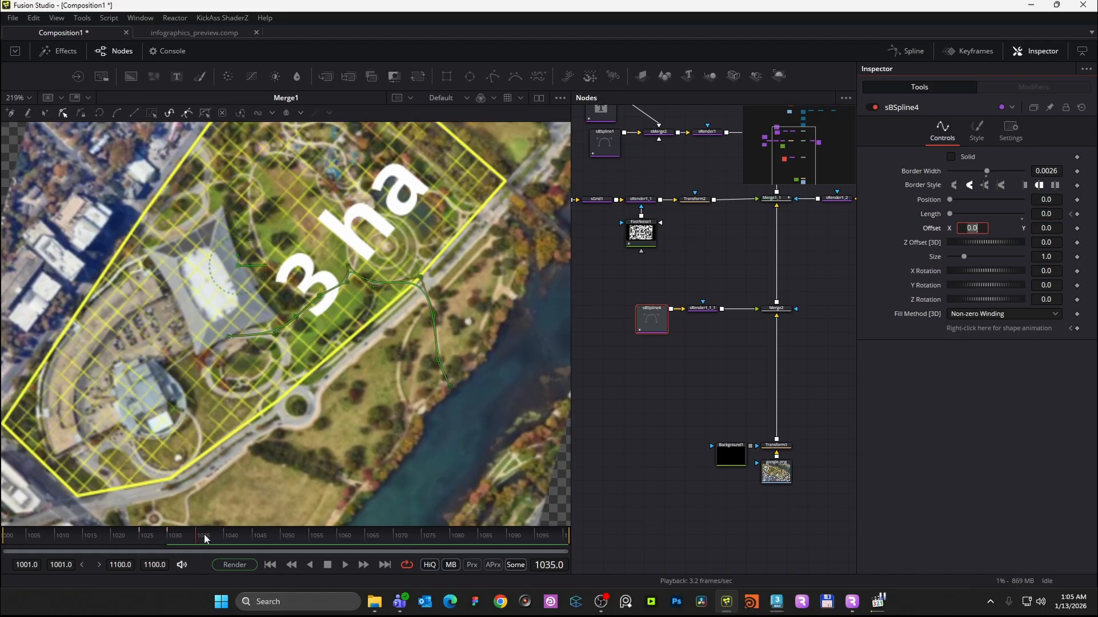
click(1055, 215)
text(1)
key(Tab)
drag(140, 538, 162, 533)
click(213, 444)
key(space)
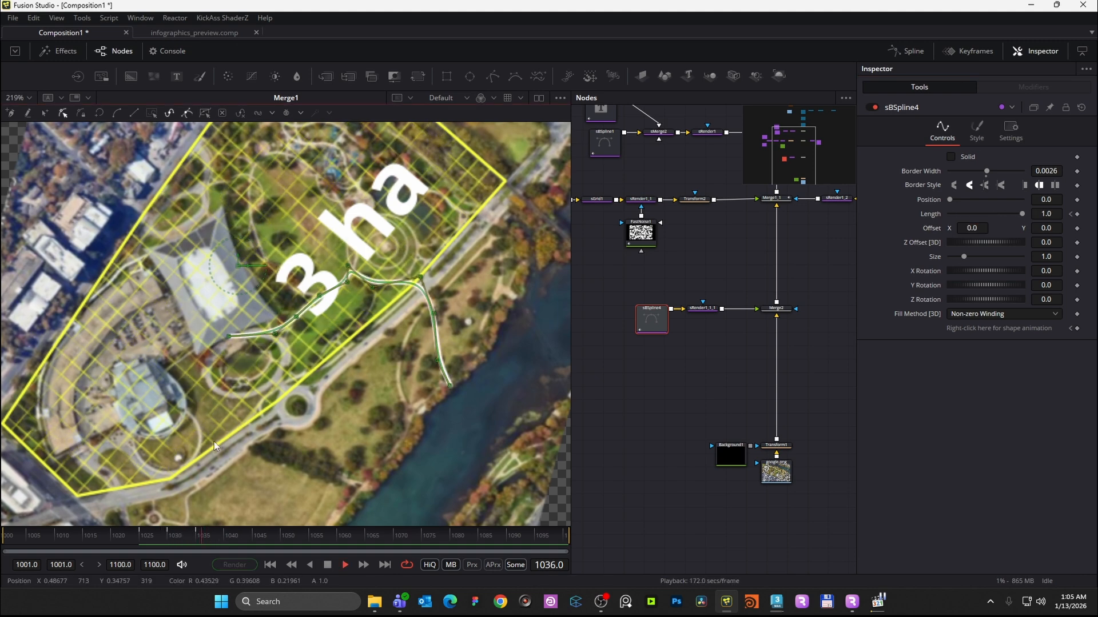
click(169, 538)
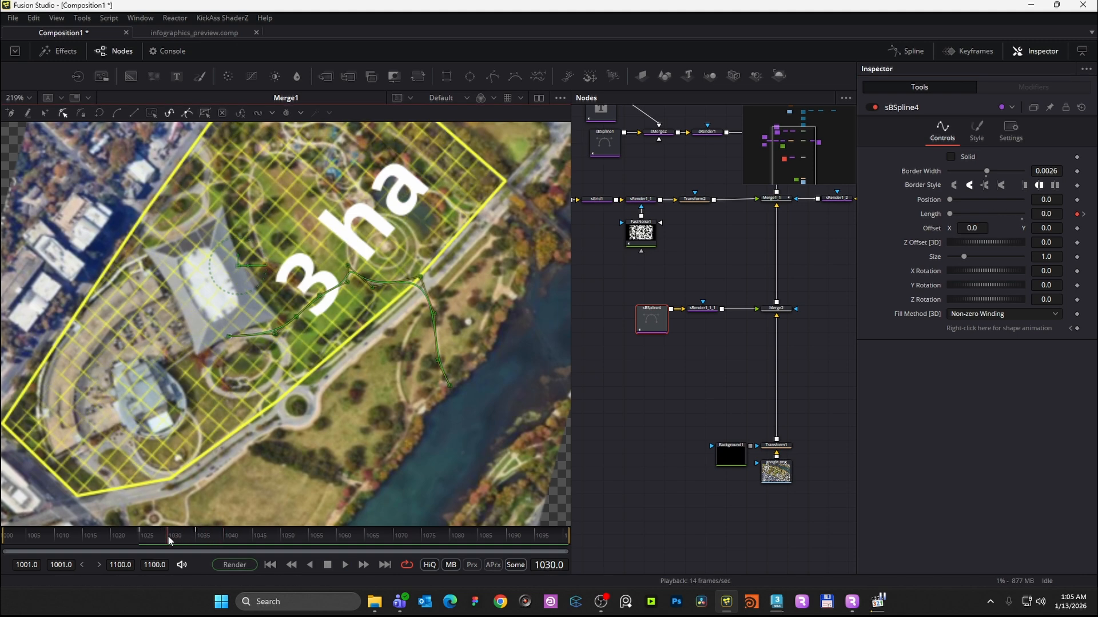
- Show only sBSpline4's tracks in the keyframe editor and remove its polyline shape keyframe at frame 1025
click(963, 52)
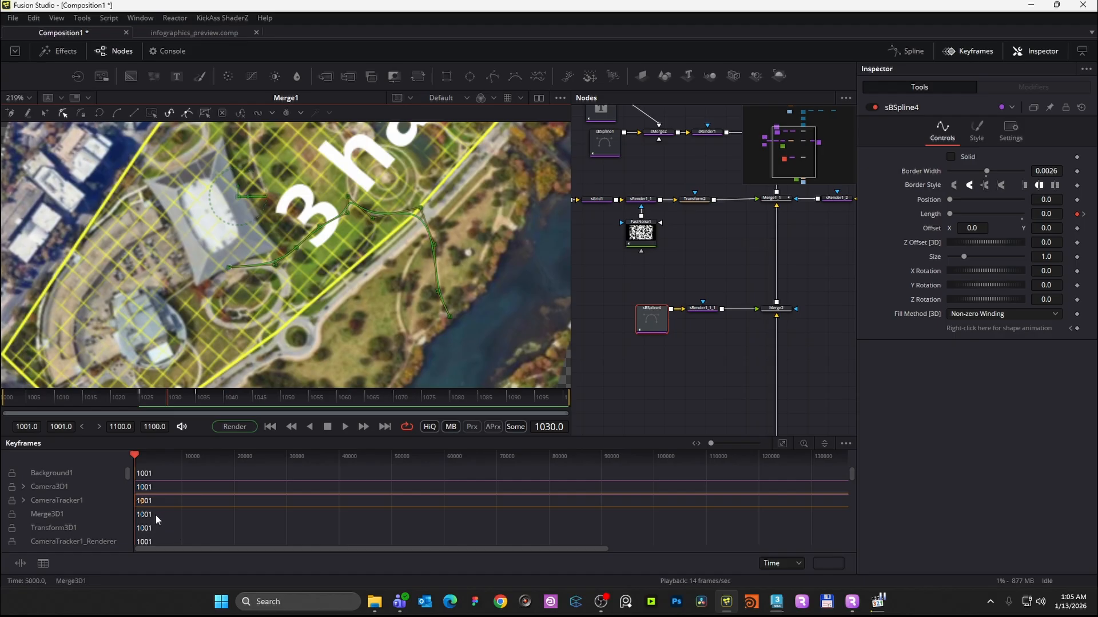
scroll(75, 509, down, 3)
scroll(74, 513, up, 3)
scroll(51, 488, down, 3)
scroll(54, 536, up, 3)
click(845, 444)
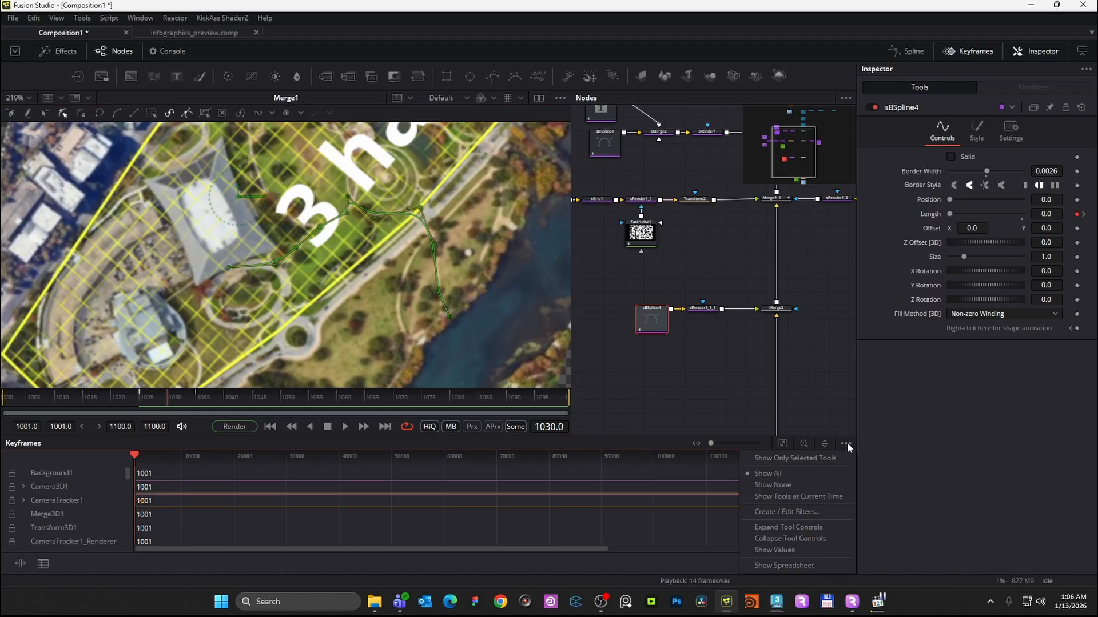
click(802, 459)
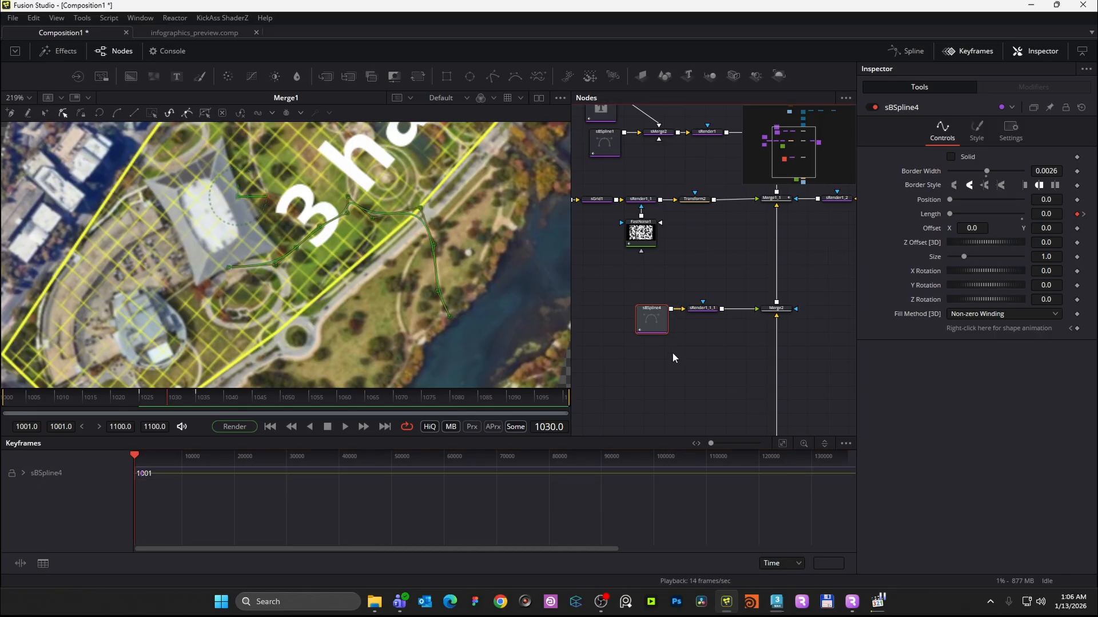
click(24, 473)
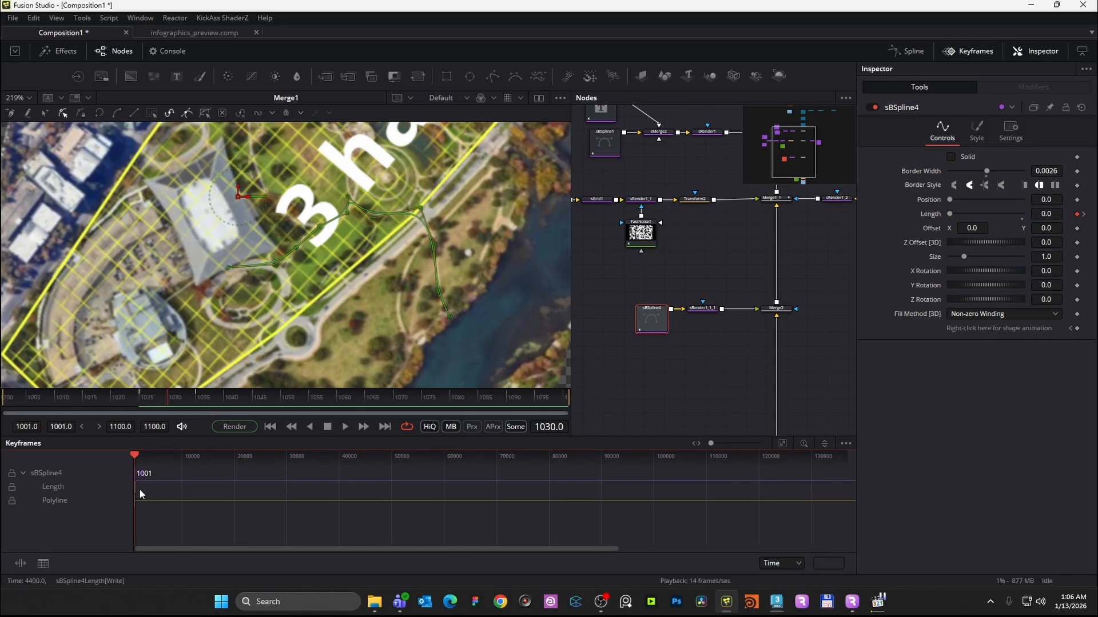
click(783, 444)
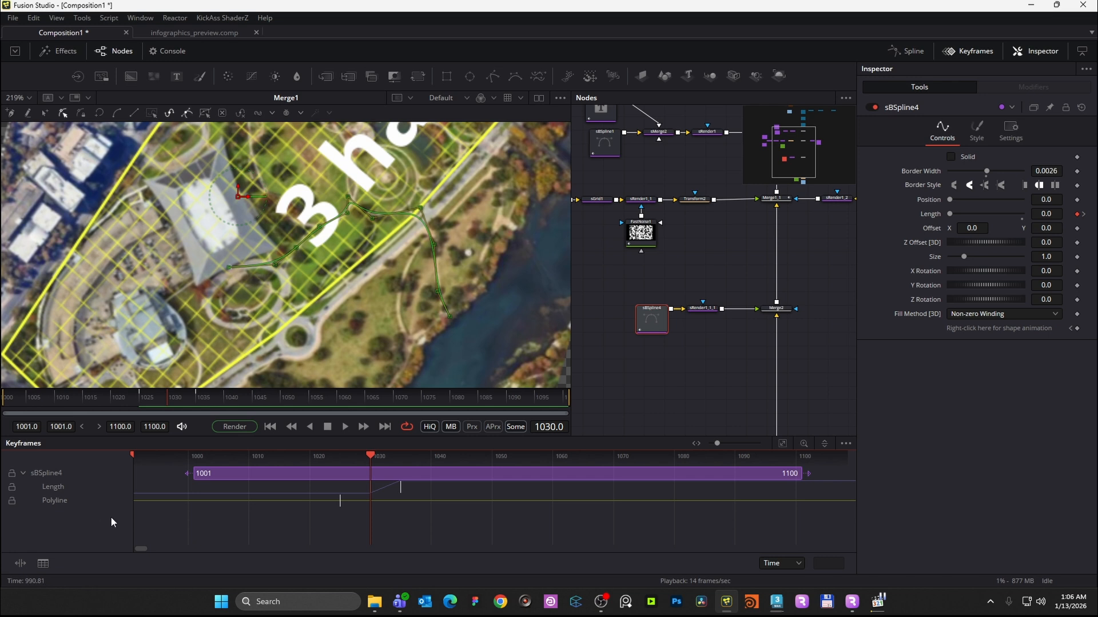
click(1070, 329)
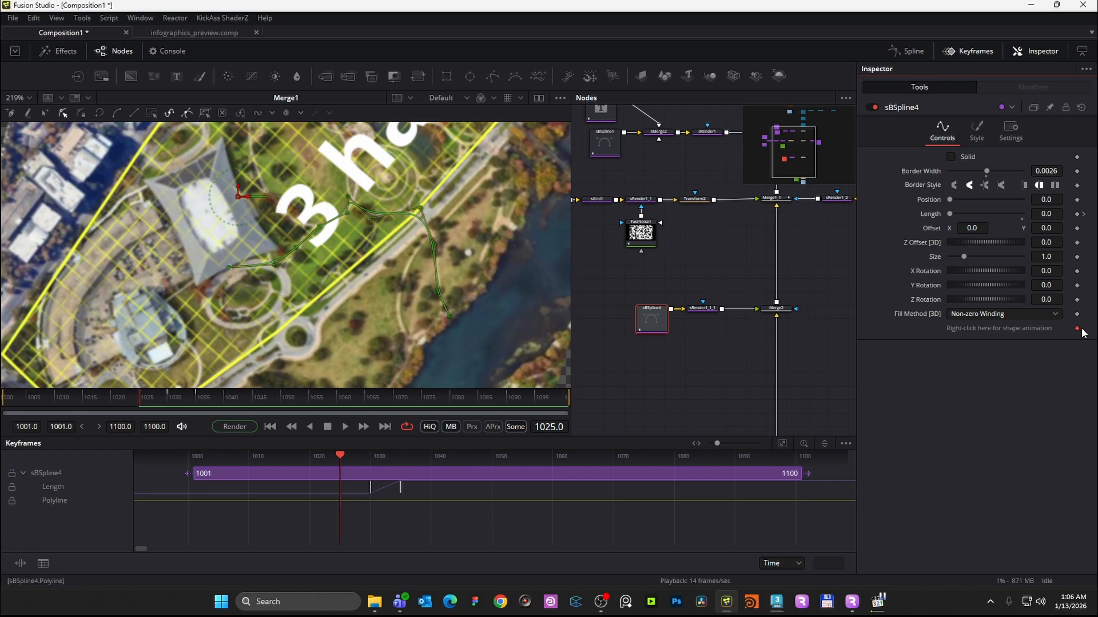
click(1076, 330)
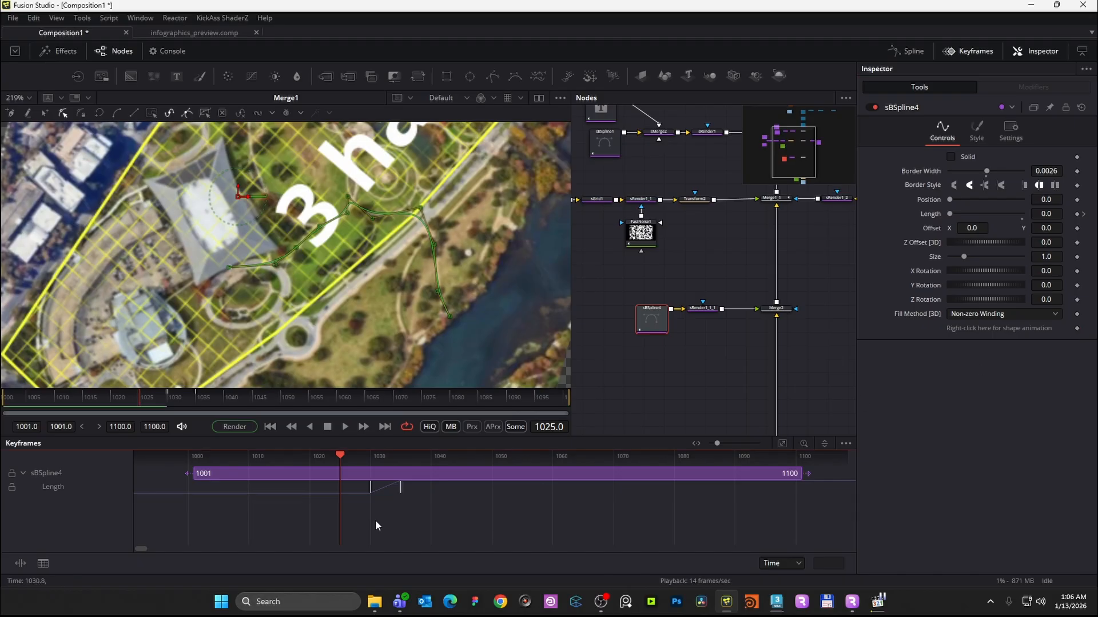
- Move sBSpline4's ending Length keyframe to frame 1040, previewing the line's speed
click(397, 498)
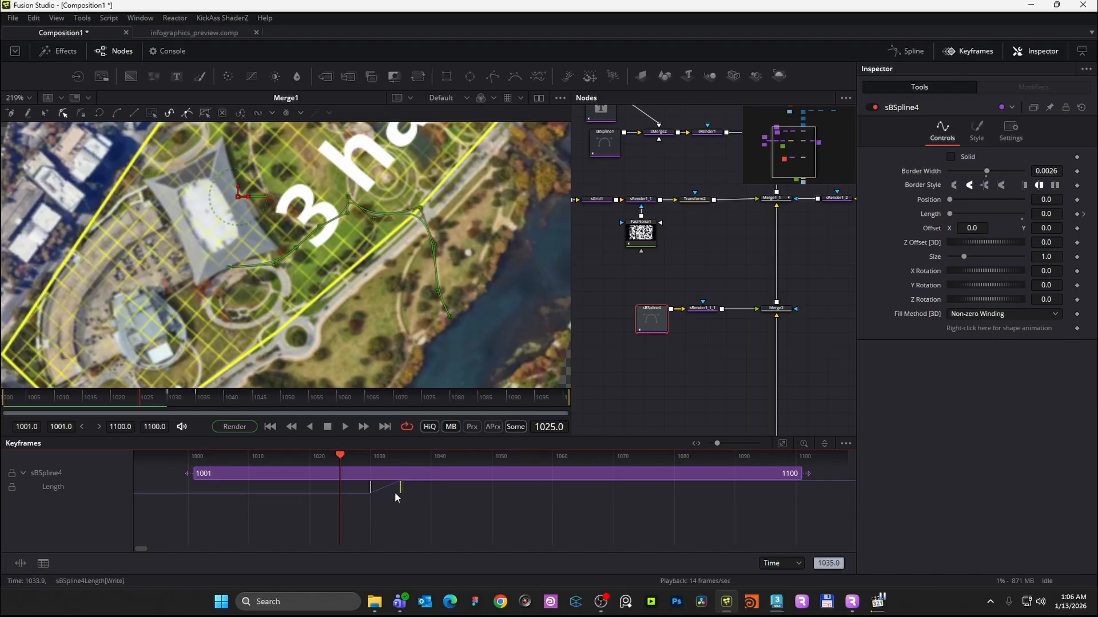
drag(154, 401, 184, 402)
drag(401, 491, 452, 491)
click(147, 395)
key(space)
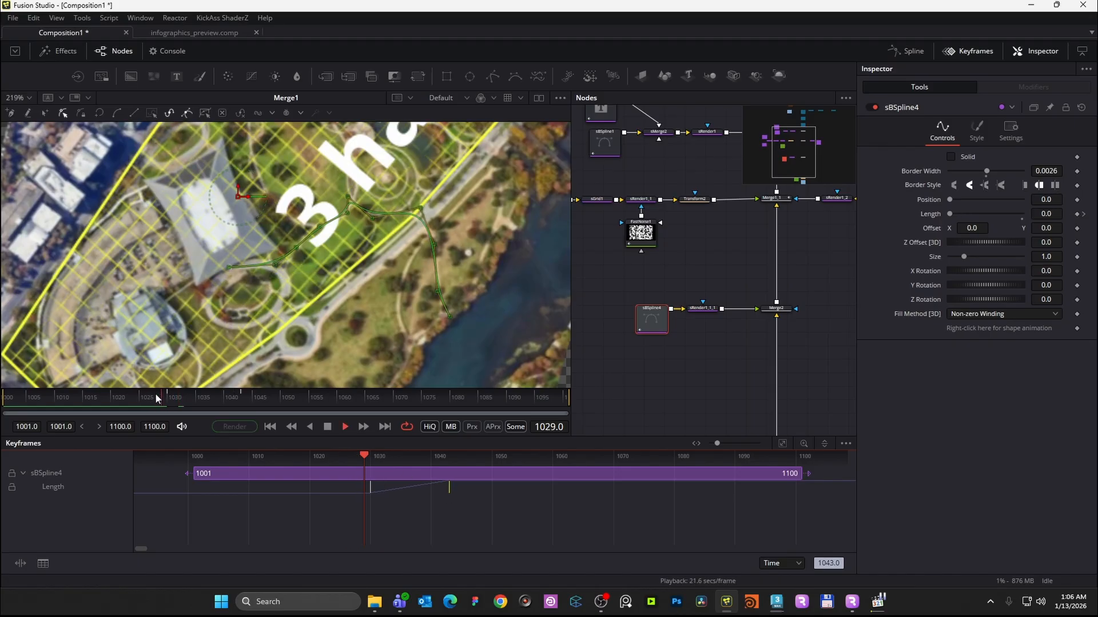
key(space)
click(138, 397)
key(space)
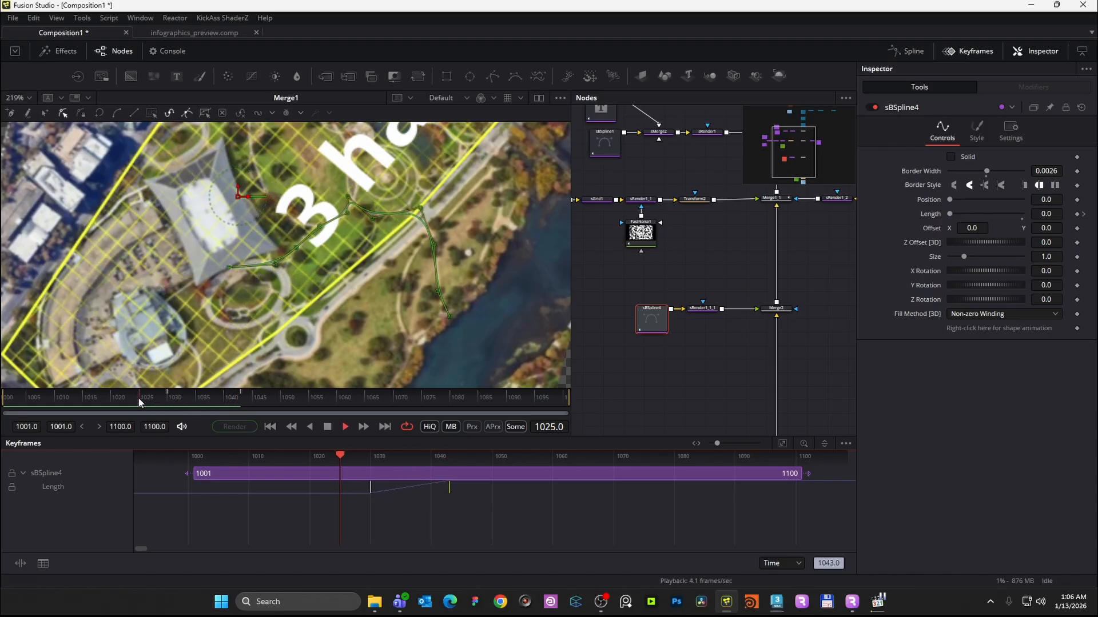
key(space)
drag(449, 495, 430, 494)
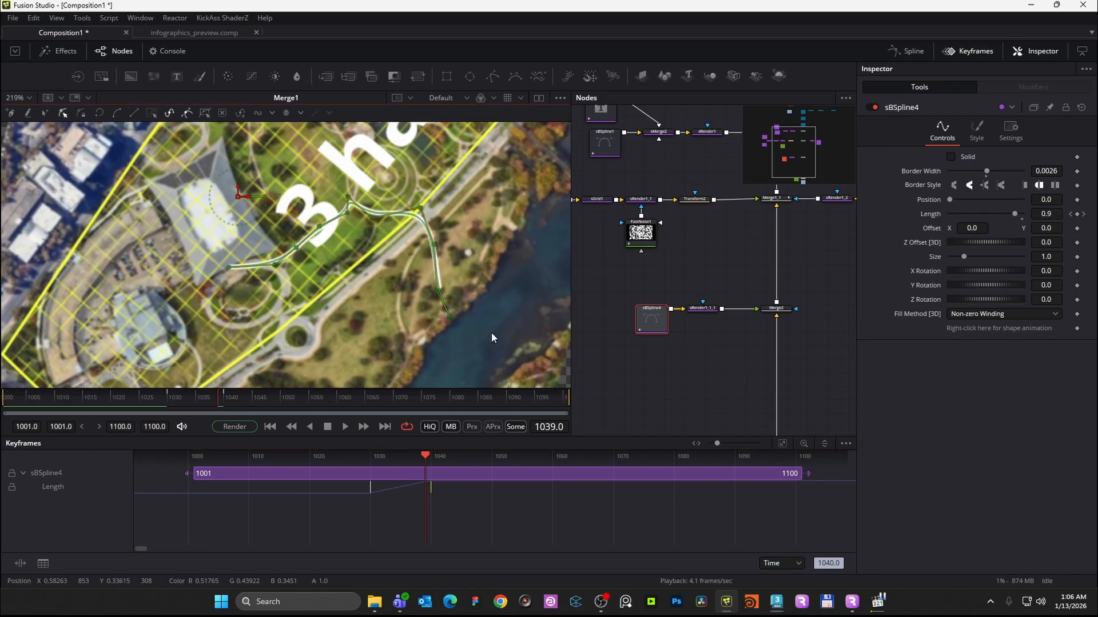
- Set sBSpline4's style color to the saved custom yellow and close the keyframe editor
click(984, 131)
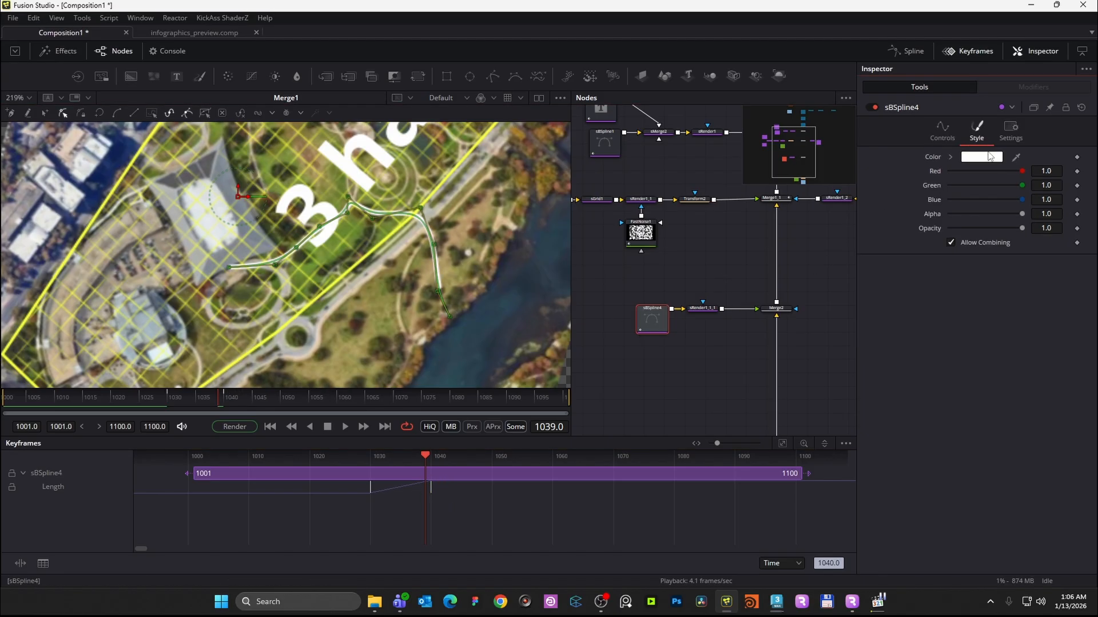
click(982, 157)
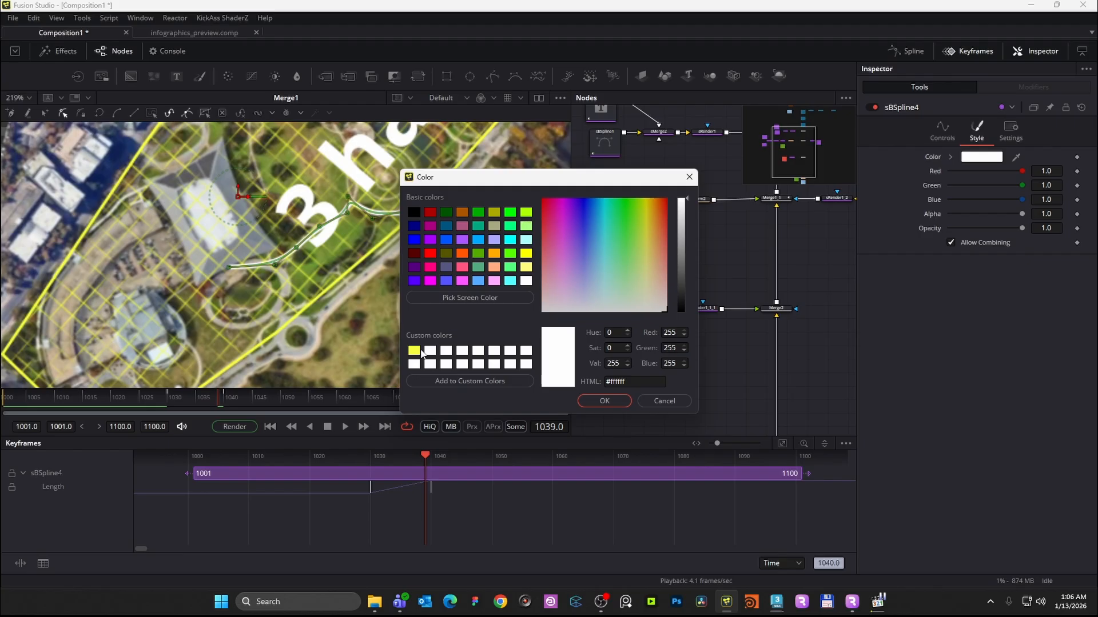
click(604, 402)
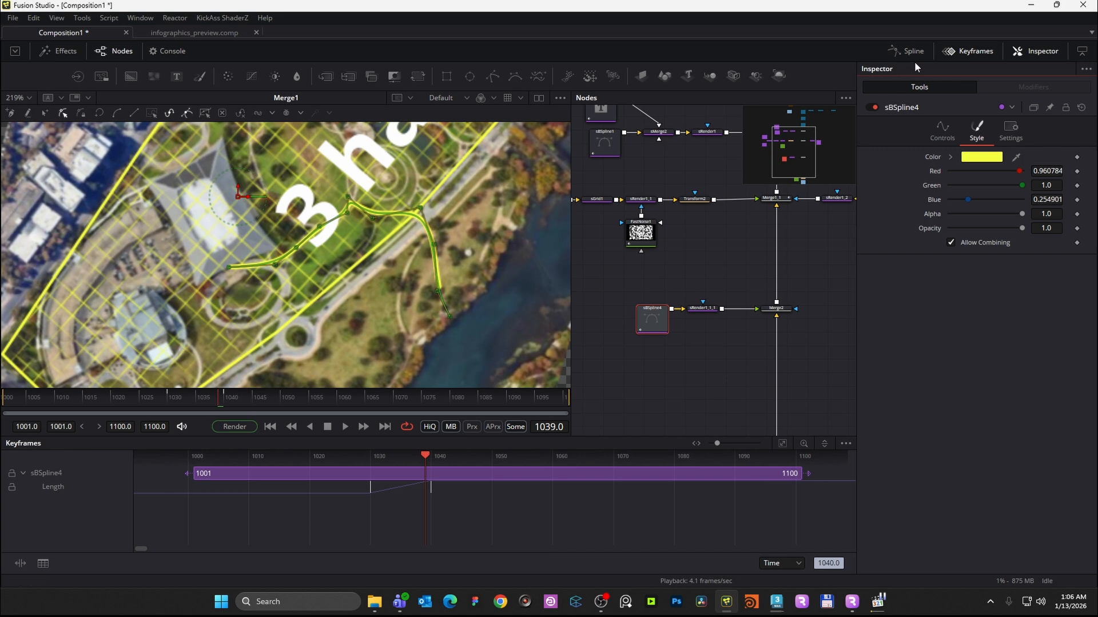
click(963, 53)
- Feed Background1 into Transform1 in place of the google.png map image
drag(714, 367, 644, 426)
drag(782, 297, 735, 459)
drag(766, 317, 617, 337)
click(719, 240)
drag(624, 569, 733, 359)
drag(597, 492, 599, 504)
drag(601, 493, 621, 482)
- Split the viewer and display CameraTracker1_Renderer alongside Merge1
drag(775, 218, 678, 517)
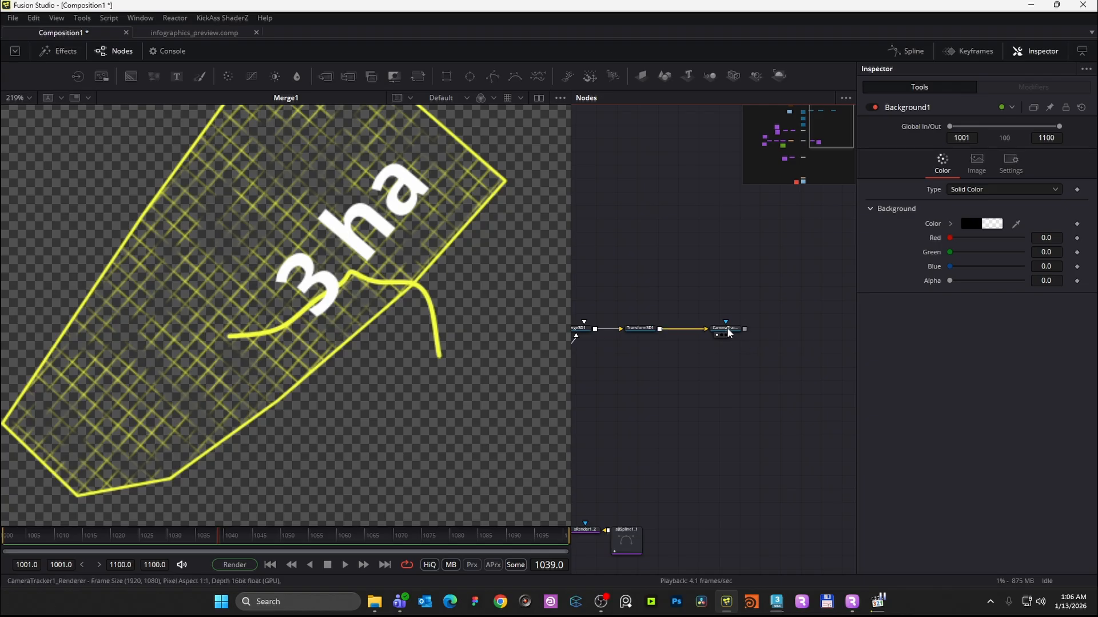
click(727, 328)
click(538, 99)
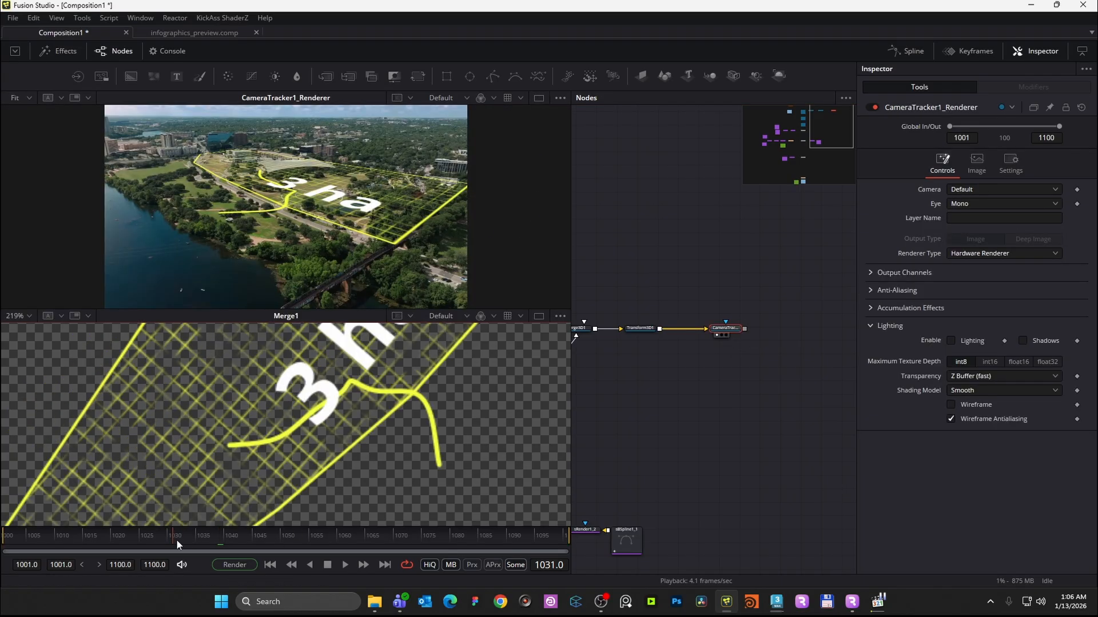
- Play back the yellow route line's animation over the tracked footage twice from before its first Length keyframe
drag(176, 539, 145, 541)
key(space)
key(space)
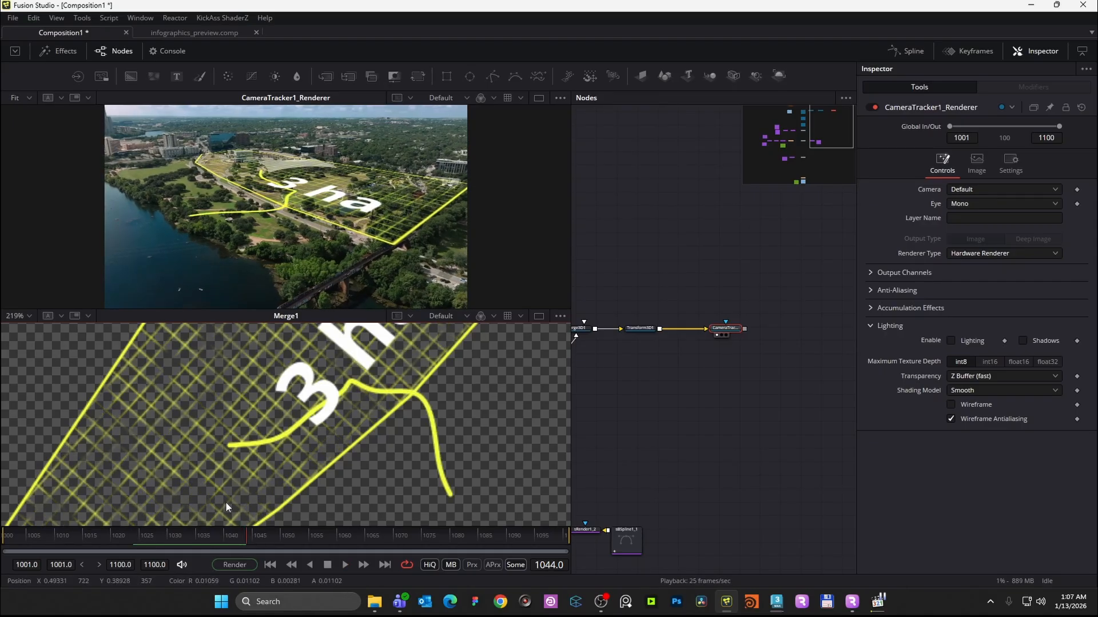
click(146, 534)
key(space)
key(space)
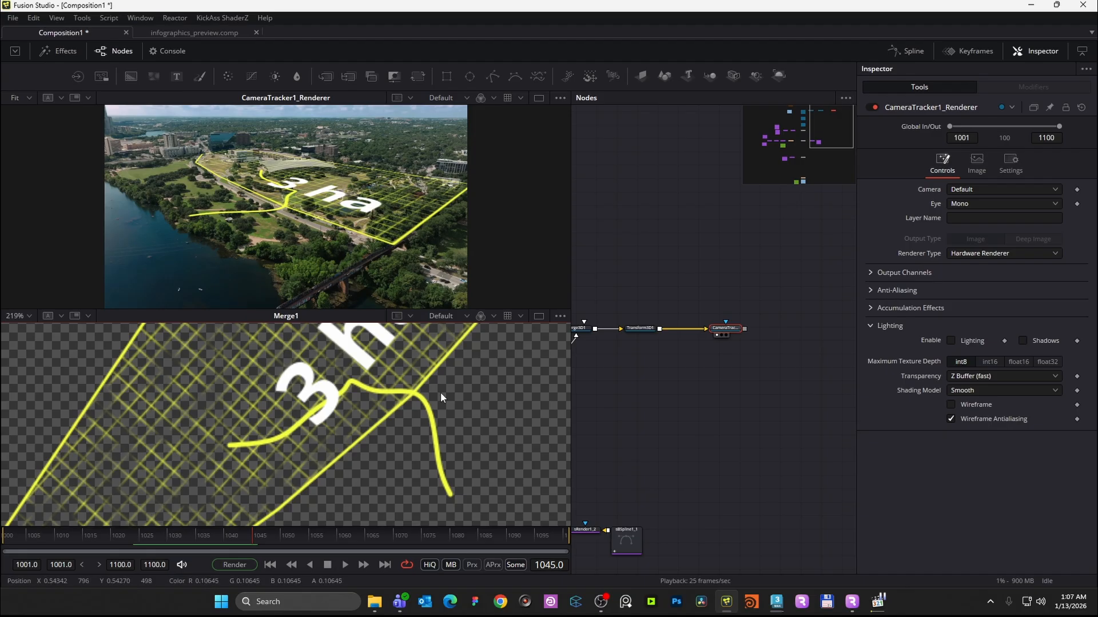
- Reconnect the google.png map image to Transform1 in place of Background1
drag(656, 426, 868, 166)
drag(743, 468, 762, 372)
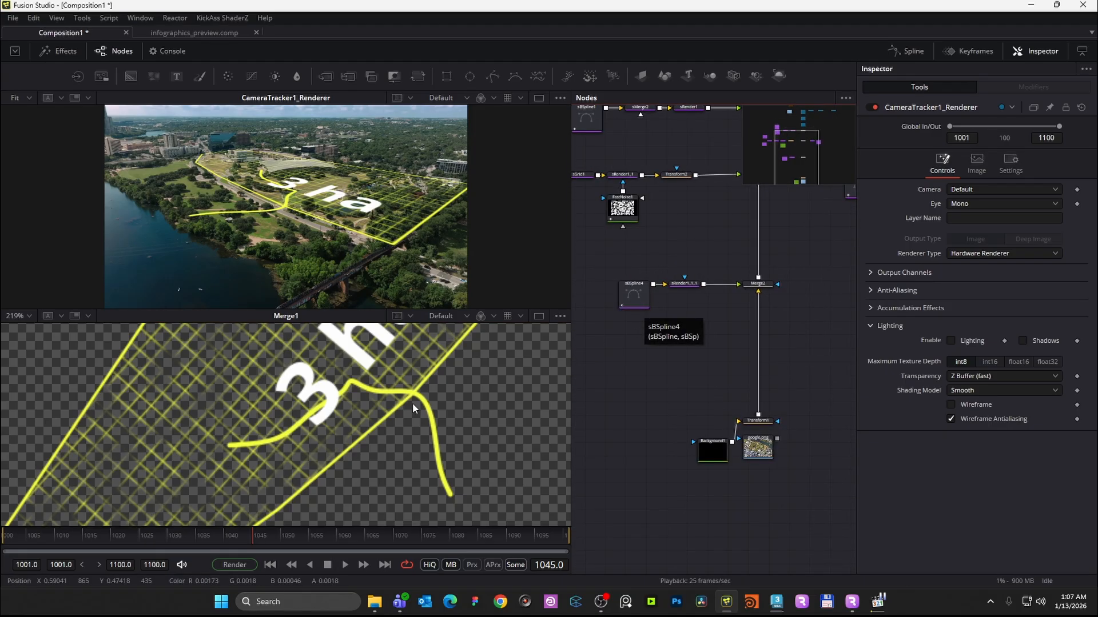
scroll(413, 403, down, 5)
drag(773, 445, 758, 421)
scroll(474, 389, up, 4)
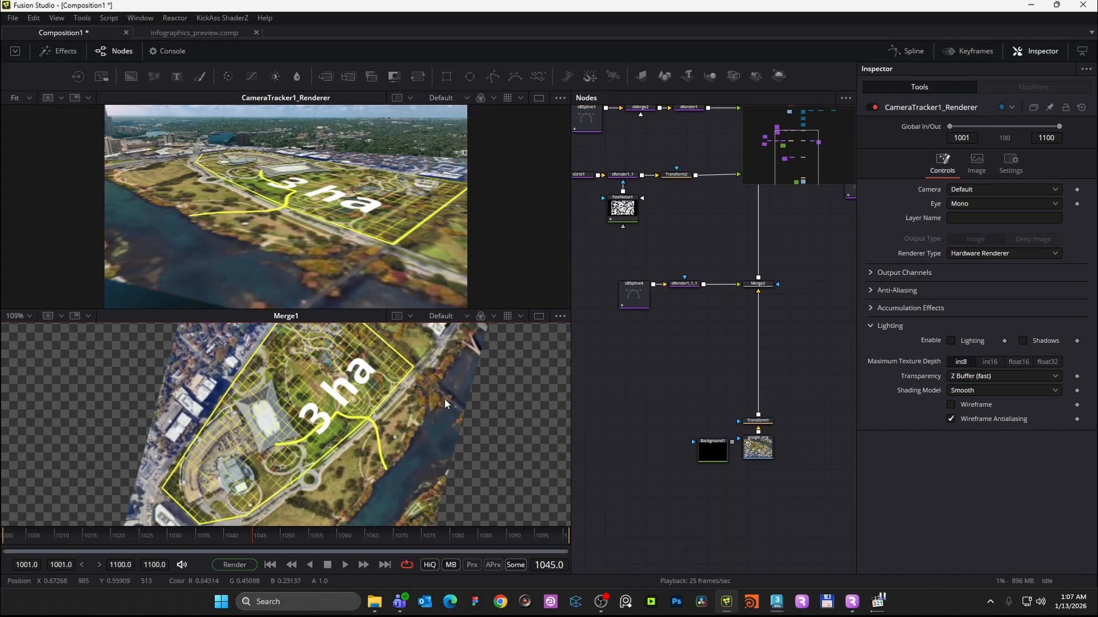
- Add a new sBSpline node below sBSpline4 in the node graph
scroll(433, 400, down, 2)
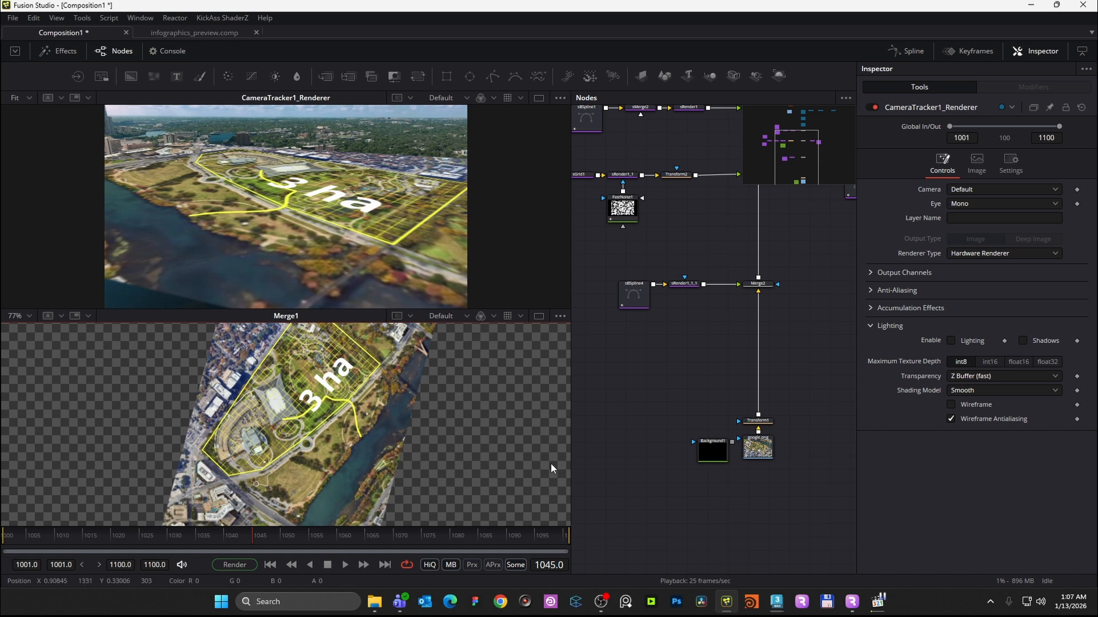
key(shift+space)
text(merg)
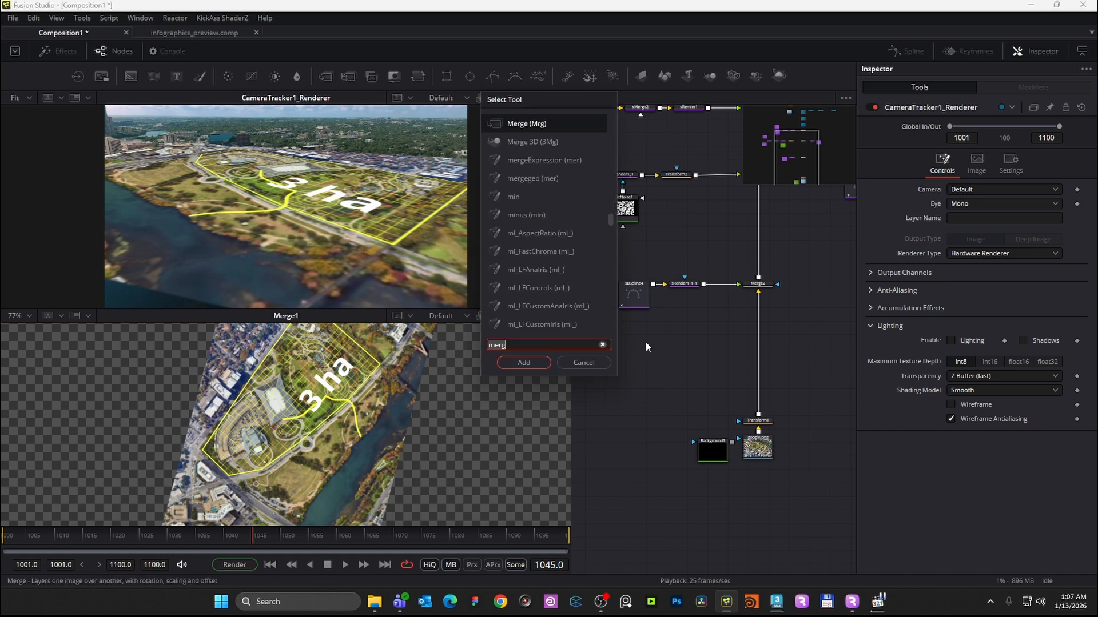
key(BackSpace)
key(BackSpace)
key(BackSpace)
key(BackSpace)
text(s)
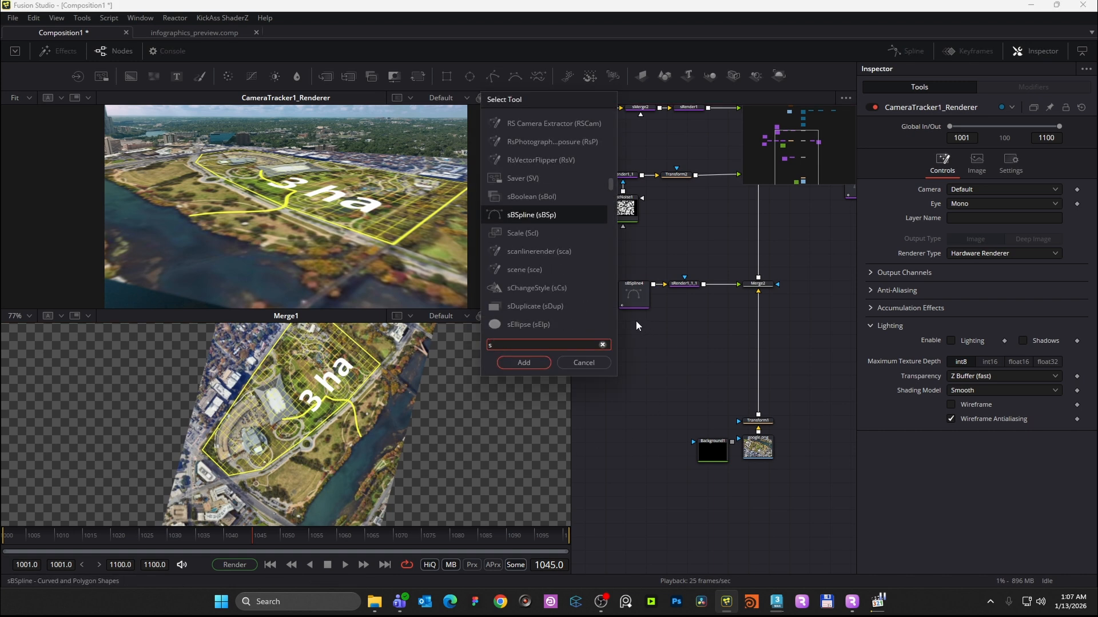
click(524, 362)
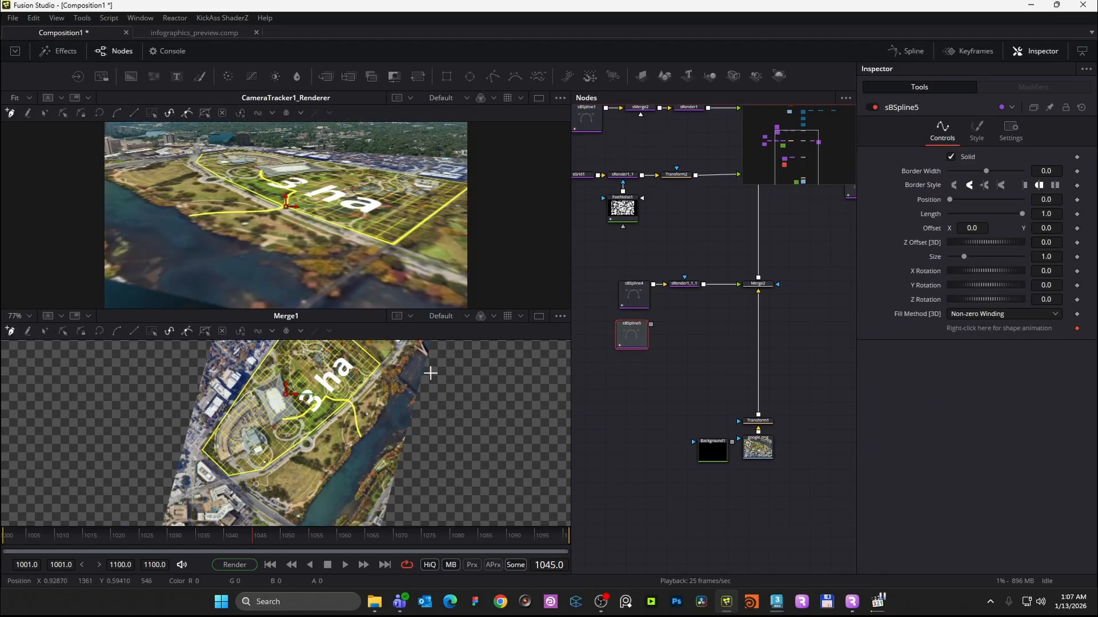
- Trace the river's far bank with sBSpline5 points from the upstream end of the map down to and across the bridge
scroll(340, 406, down, 3)
scroll(332, 424, up, 3)
scroll(357, 407, up, 3)
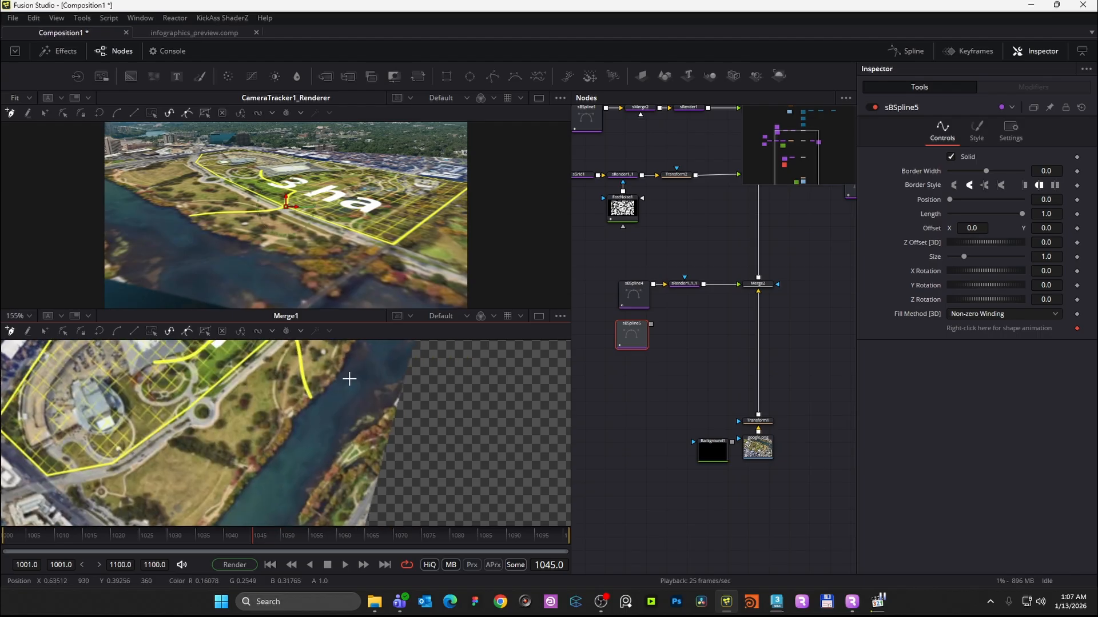
scroll(309, 411, down, 2)
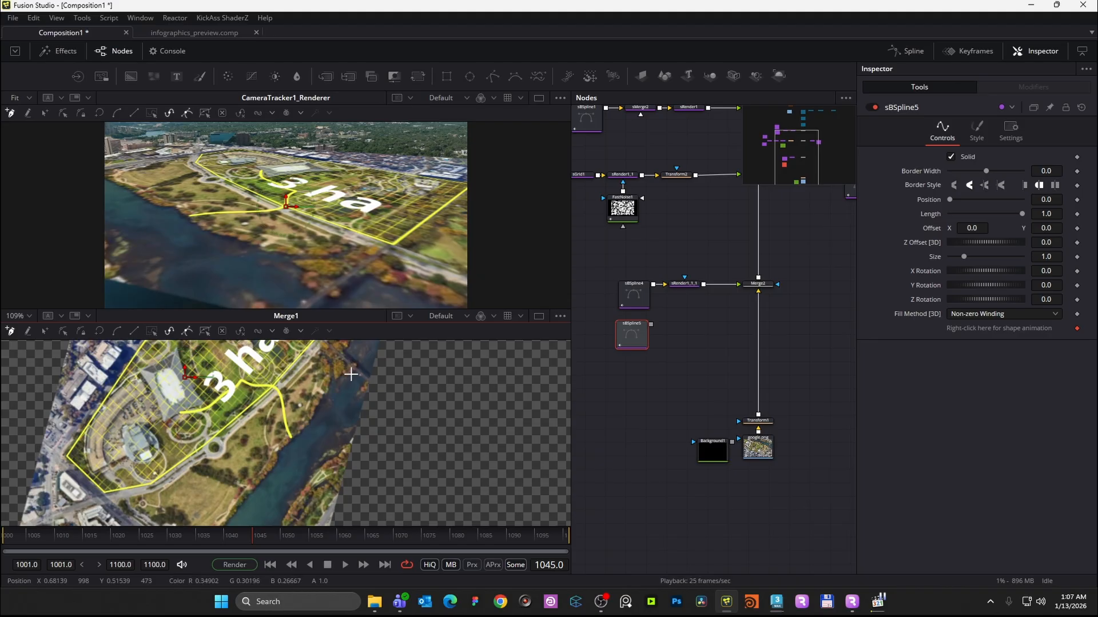
mouse_move(353, 380)
mouse_down()
mouse_move(341, 412)
mouse_move(337, 392)
mouse_up()
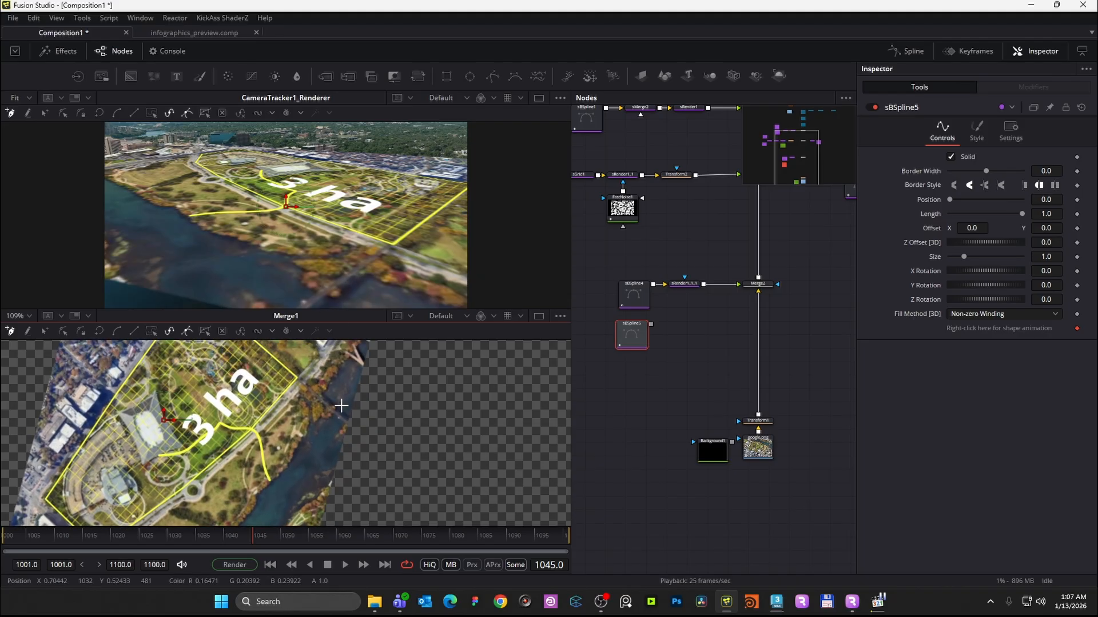
click(339, 368)
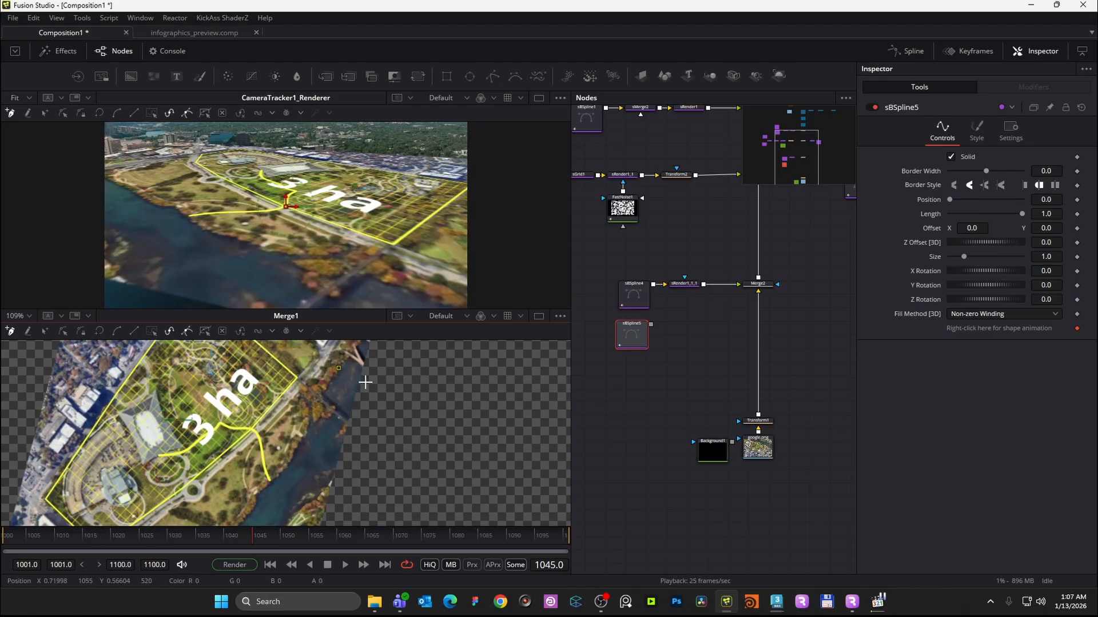
scroll(365, 382, down, 3)
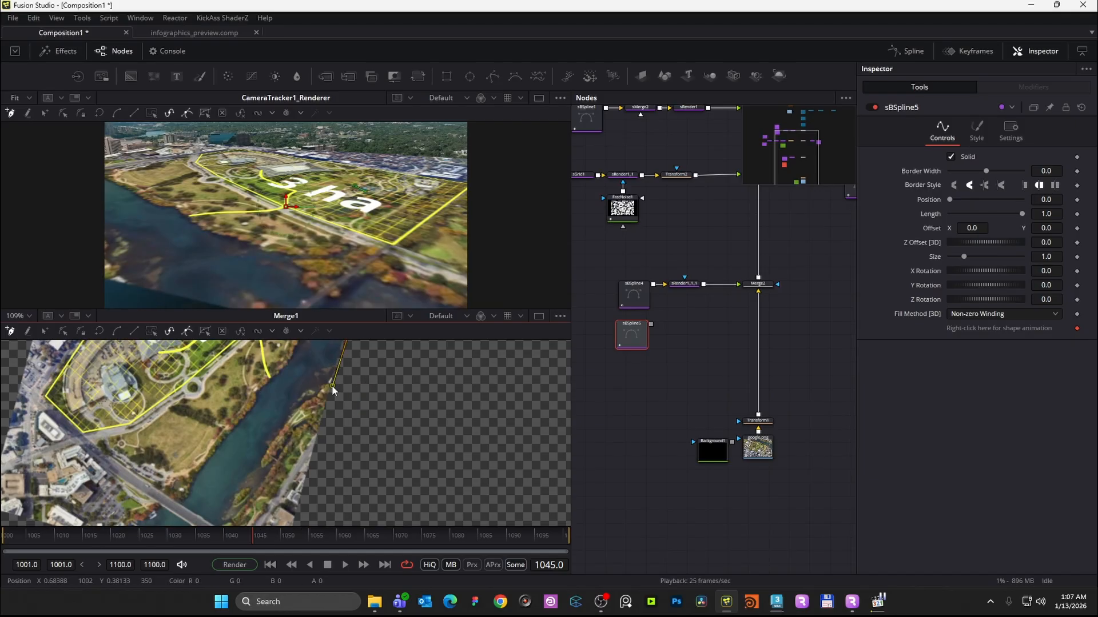
click(301, 404)
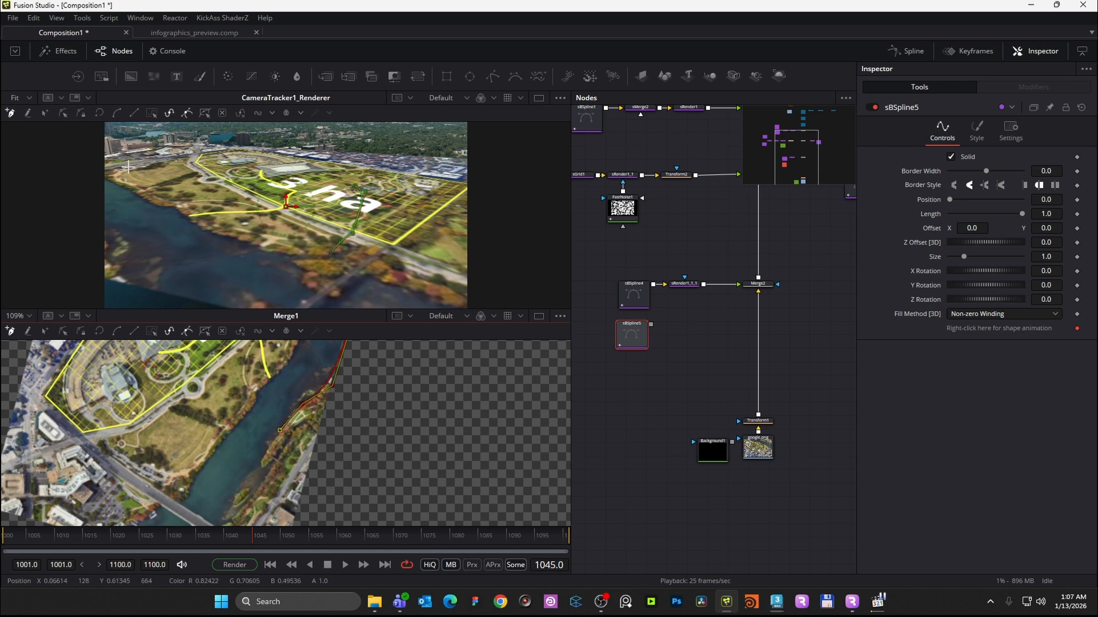
scroll(231, 423, down, 1)
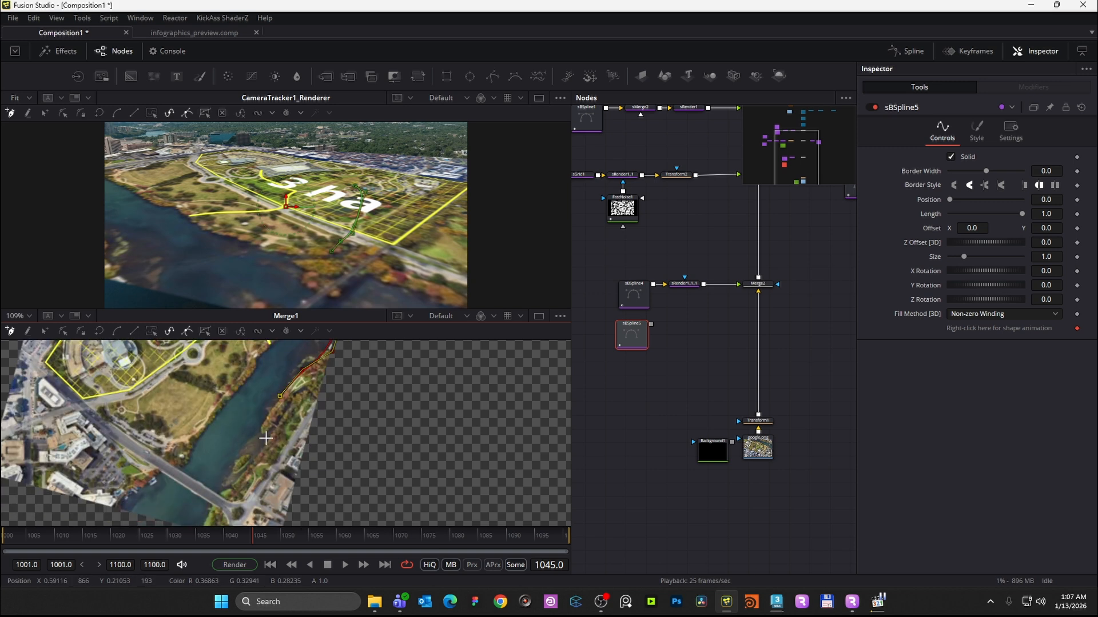
click(261, 436)
click(242, 480)
click(221, 497)
click(176, 466)
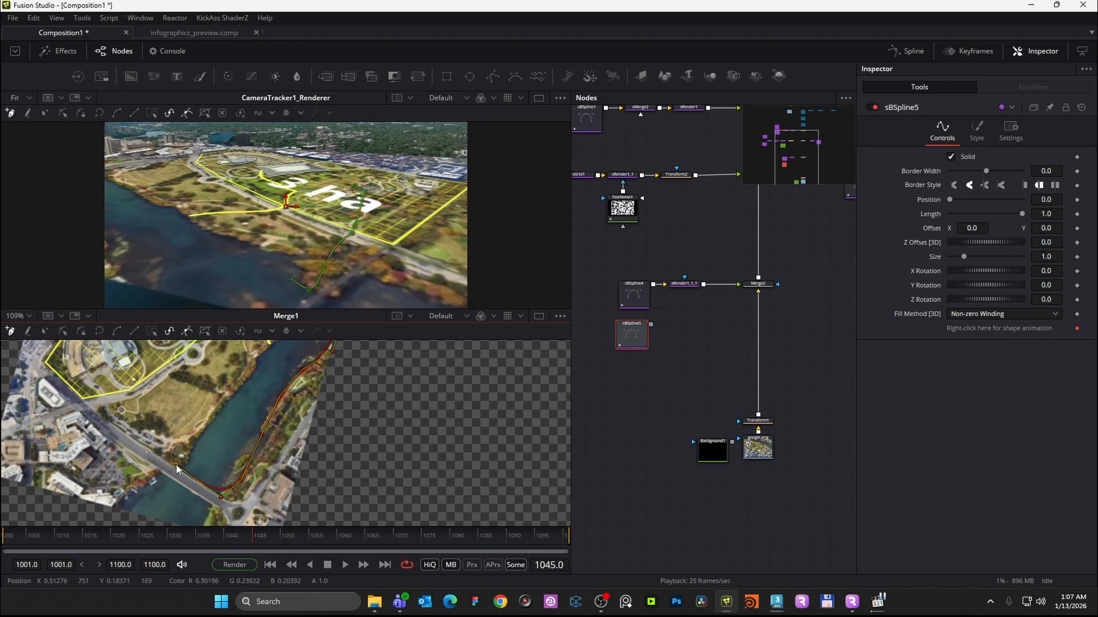
- Trace the river's near bank back up along the park shoreline and close the sBSpline5 outline at its starting point
click(189, 460)
click(196, 441)
click(215, 420)
click(233, 397)
click(253, 376)
click(259, 360)
drag(278, 372, 242, 434)
click(239, 405)
drag(264, 372, 244, 450)
click(254, 423)
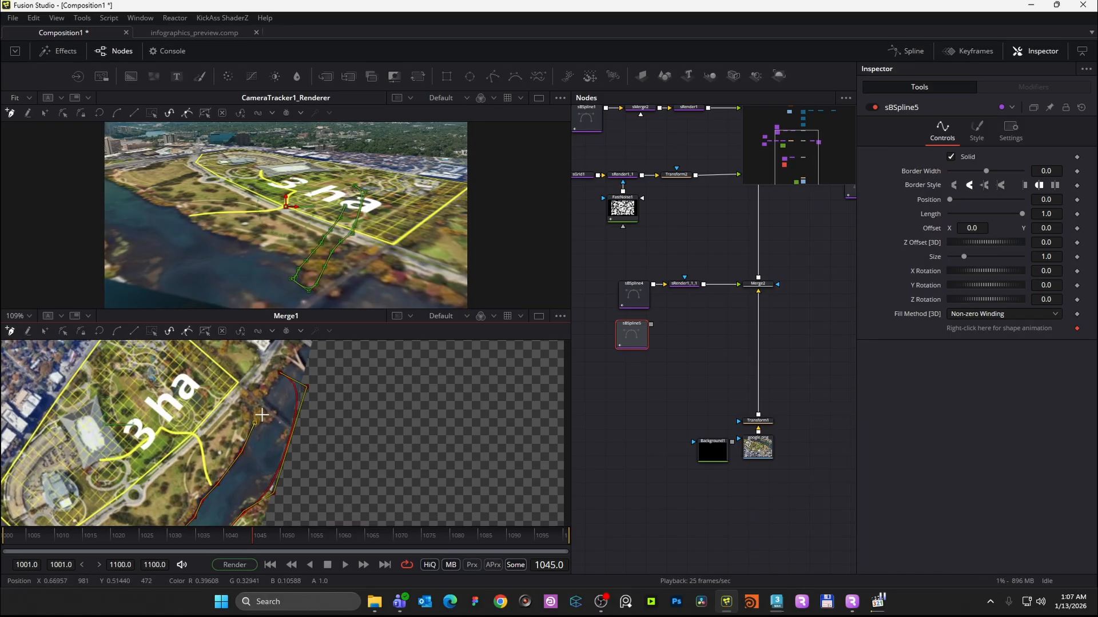
click(266, 410)
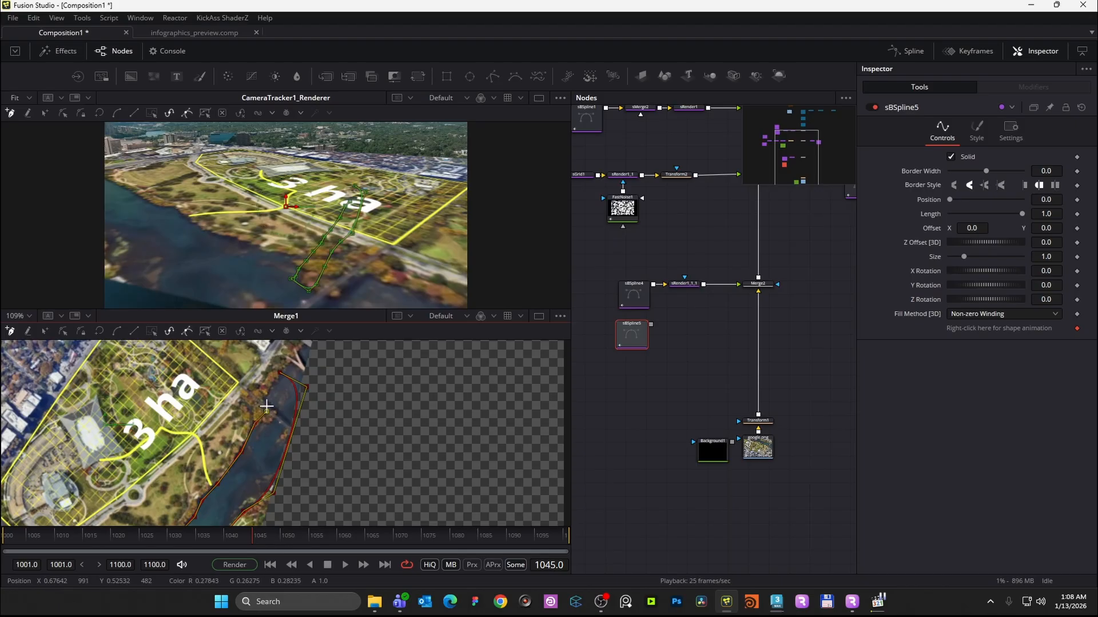
click(280, 374)
- Paste a copy of the route line's sRender node beside sBSpline5 and connect the river spline to it
drag(343, 448, 397, 384)
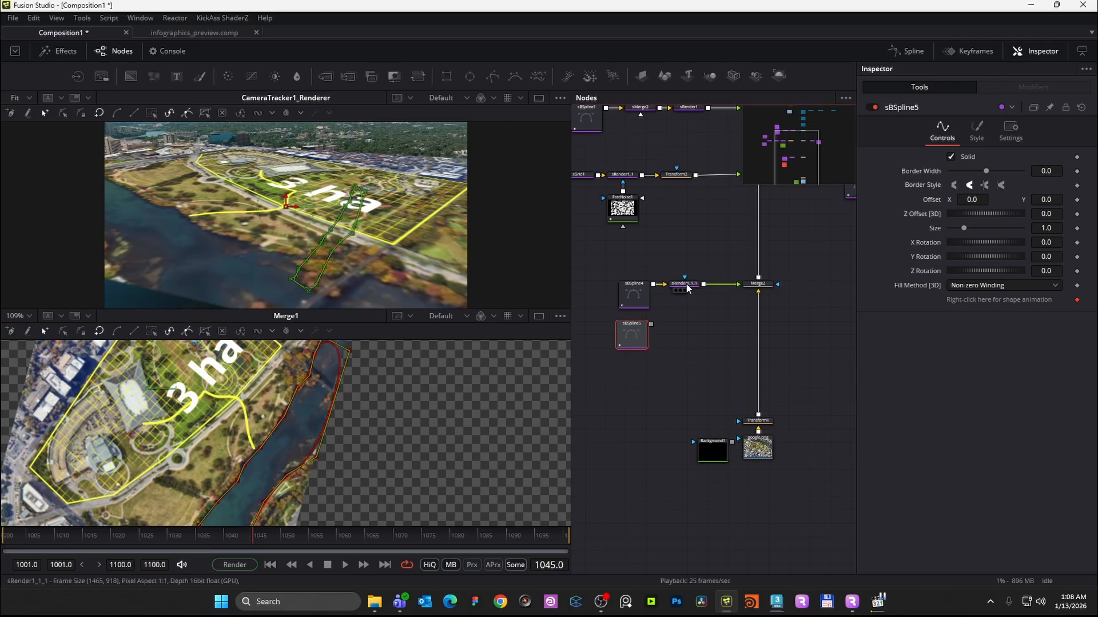
click(689, 323)
key(ctrl+v)
drag(651, 325, 677, 326)
- Insert a copy of Merge2 between Transform1 and Merge2, and connect the river shape's sRender node to it as foreground
click(758, 283)
key(ctrl+v)
drag(758, 266, 766, 320)
drag(782, 273, 782, 322)
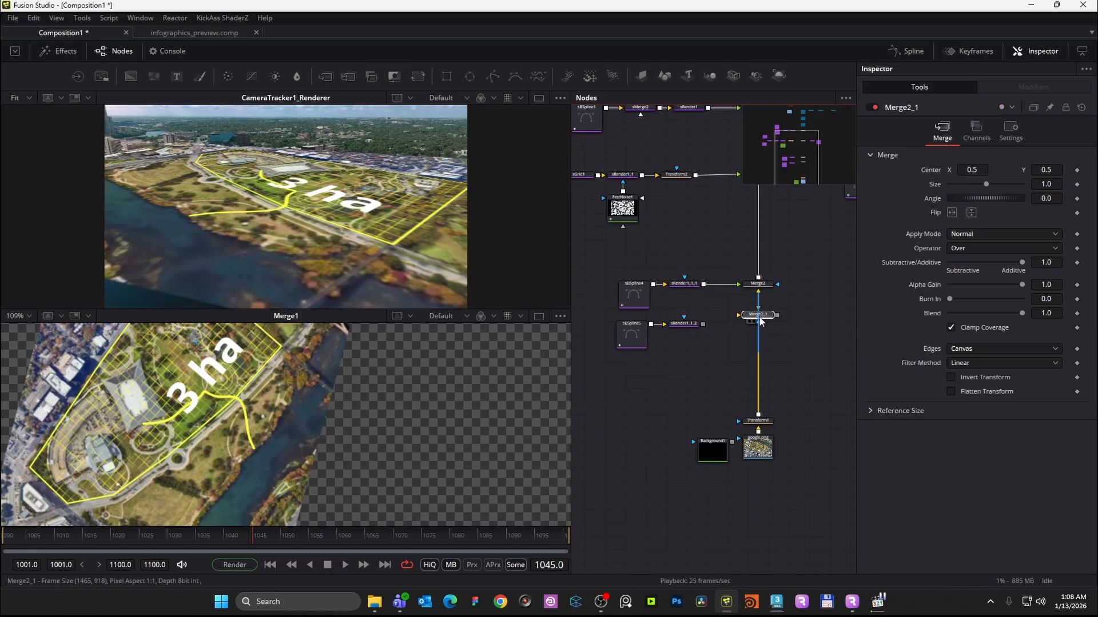
drag(702, 324, 756, 323)
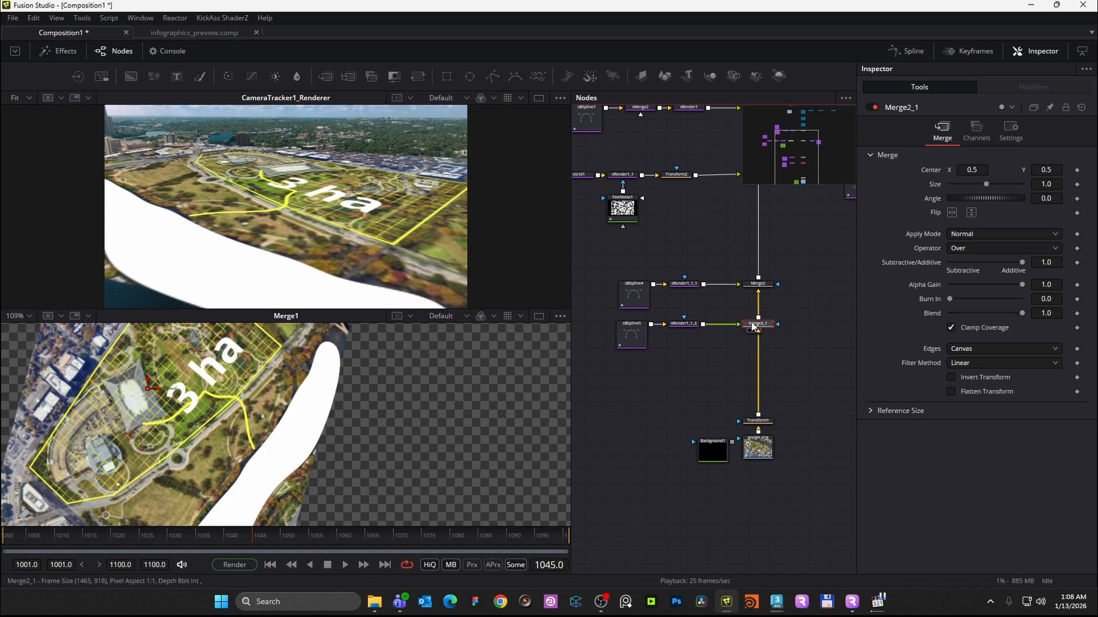
- Connect Background1 to Transform1's main image input in place of the google.png map image
scroll(210, 266, down, 1)
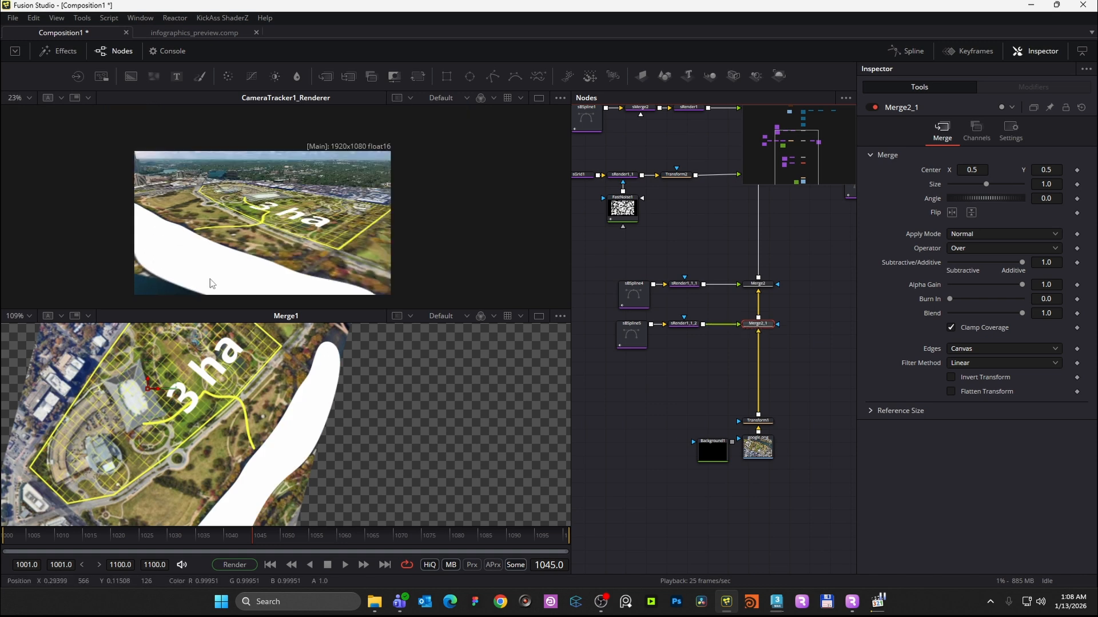
click(811, 414)
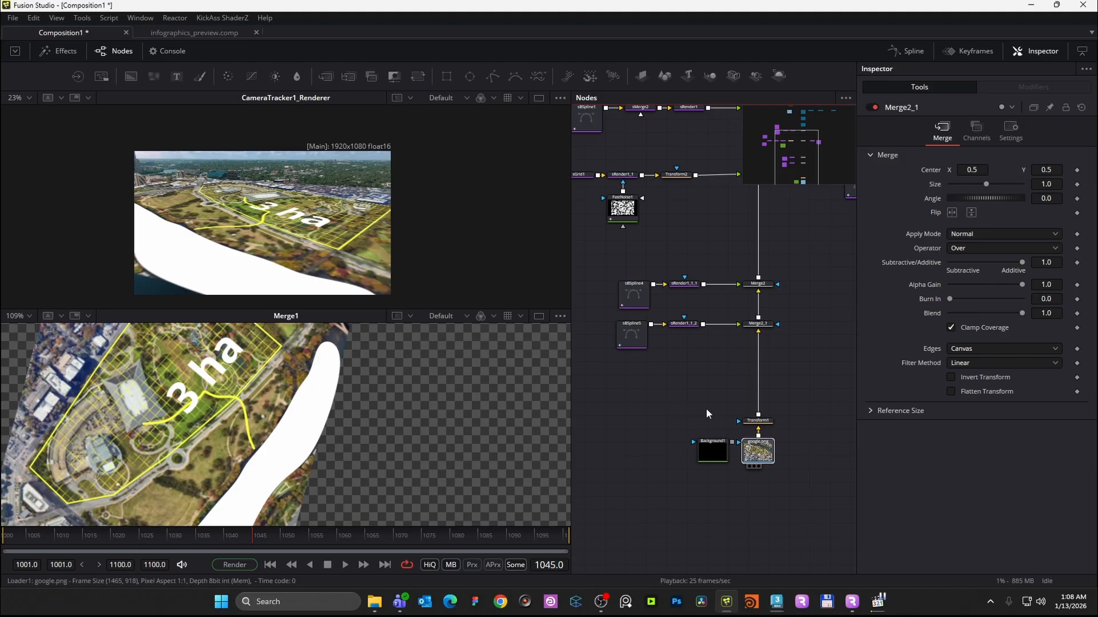
key(ctrl+z)
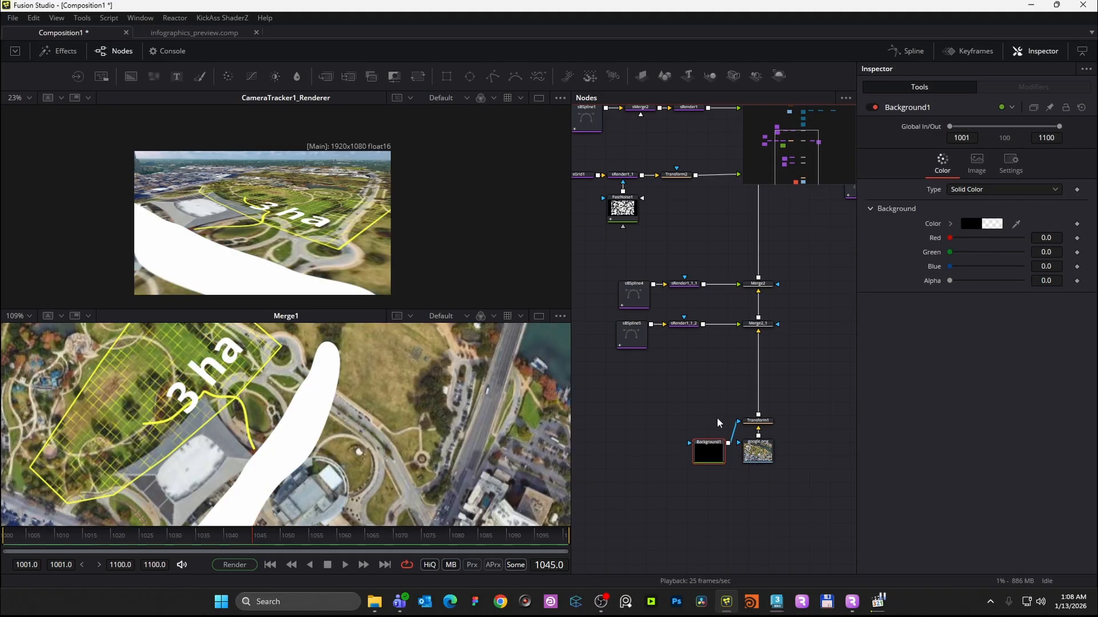
drag(737, 426, 758, 423)
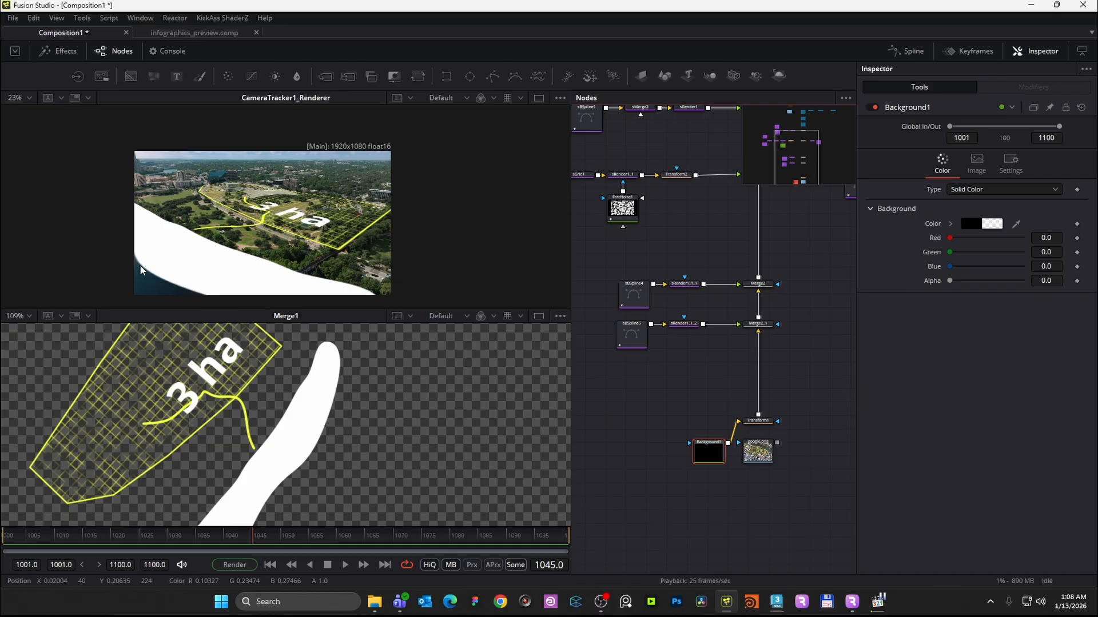
- Move the far-bank points of sBSpline5 outward so the river shape covers the water in the tracked footage
click(634, 331)
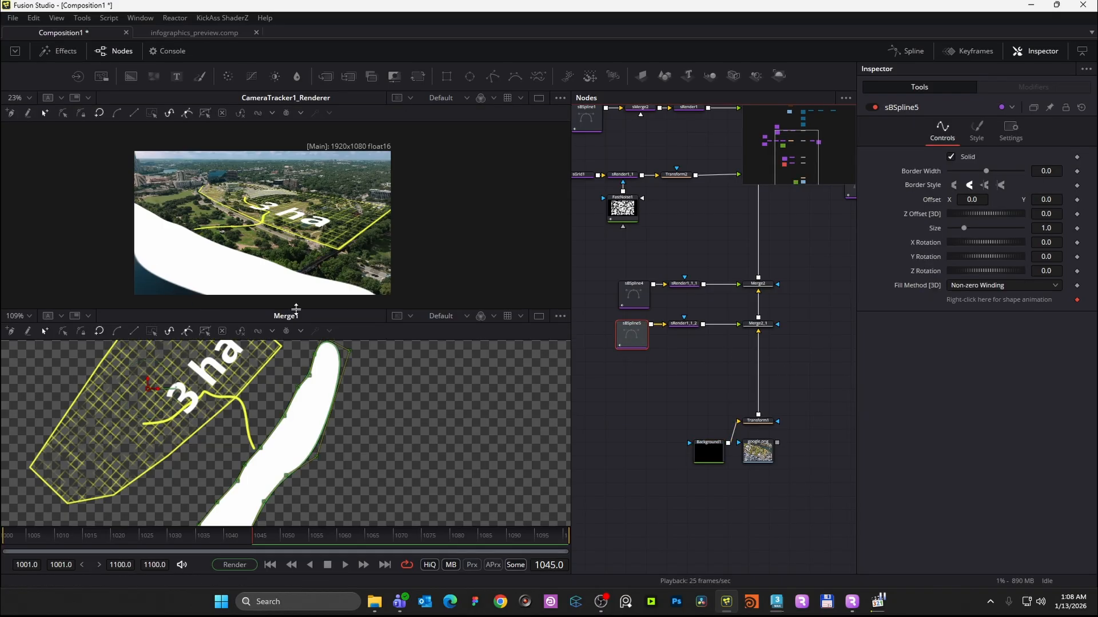
drag(314, 462, 286, 467)
drag(335, 414, 301, 505)
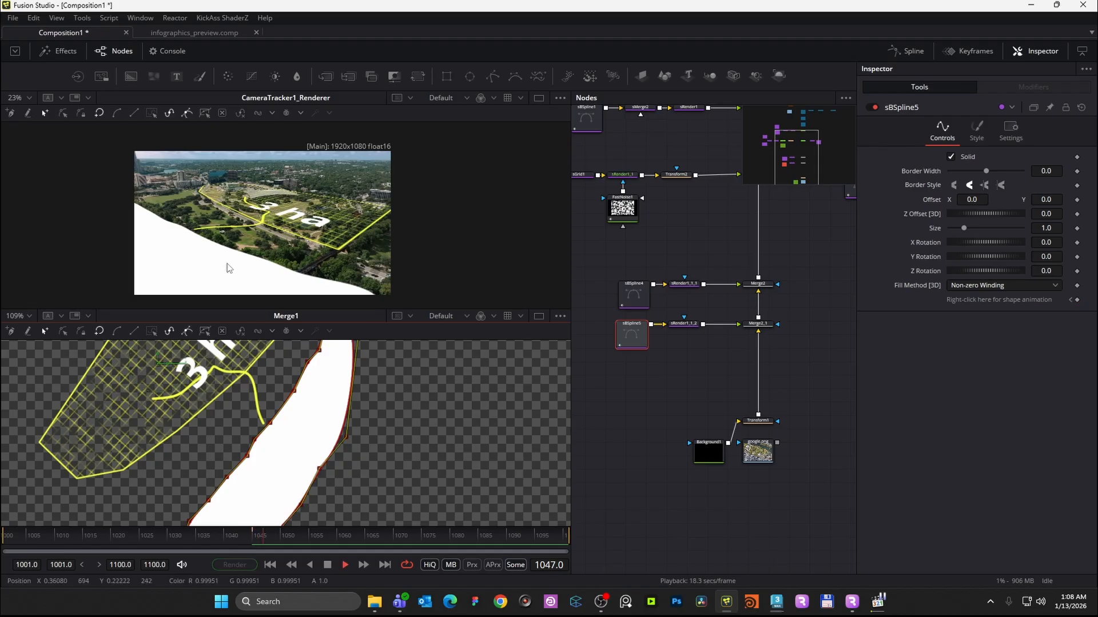
click(703, 381)
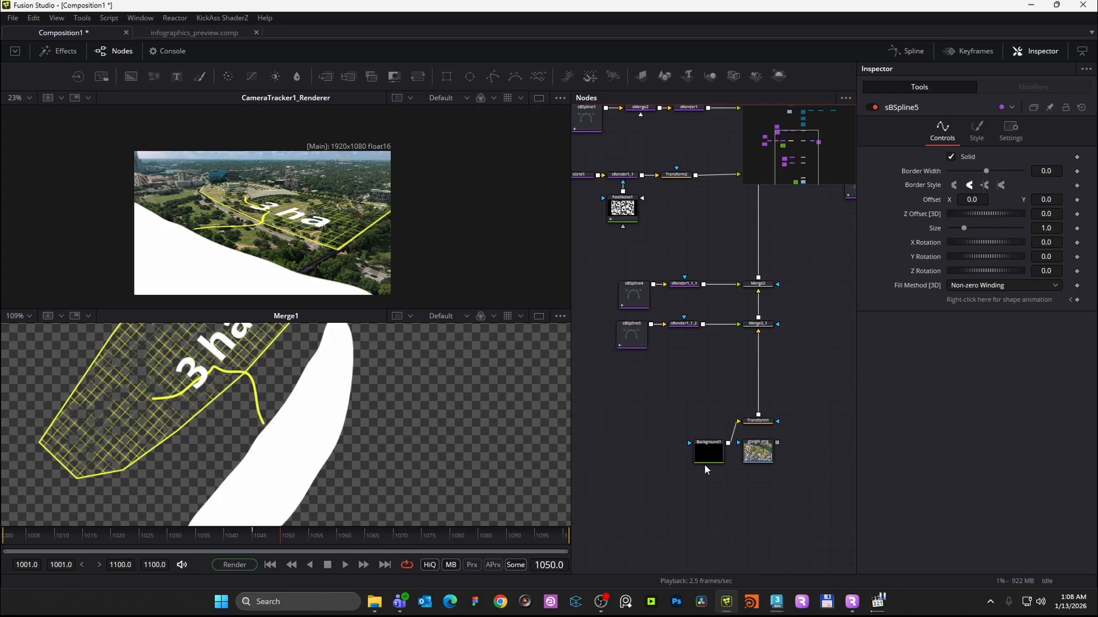
- Colour the river shape with the saved custom yellow and lower its opacity to 0.283
click(635, 336)
click(976, 131)
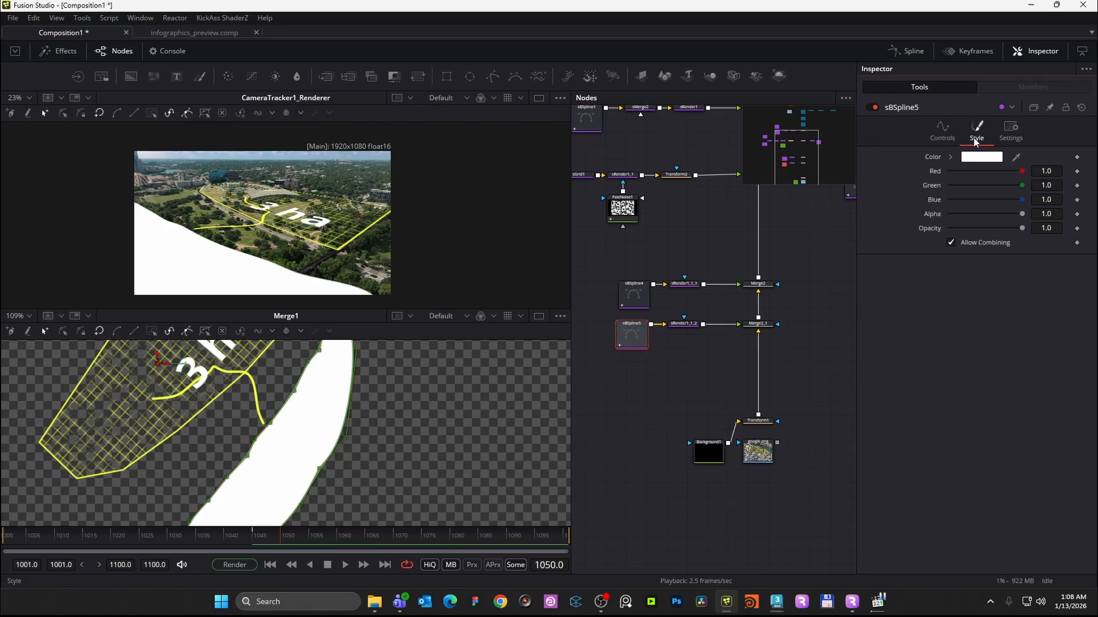
click(988, 158)
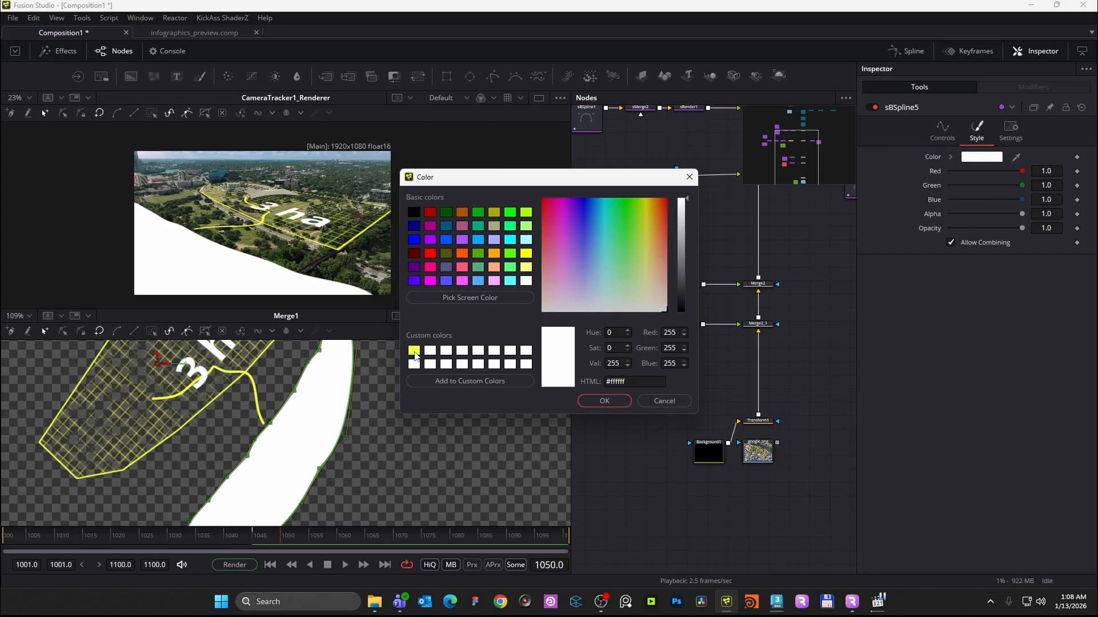
click(414, 351)
click(605, 401)
drag(1023, 226, 970, 222)
scroll(259, 201, up, 3)
scroll(288, 207, up, 2)
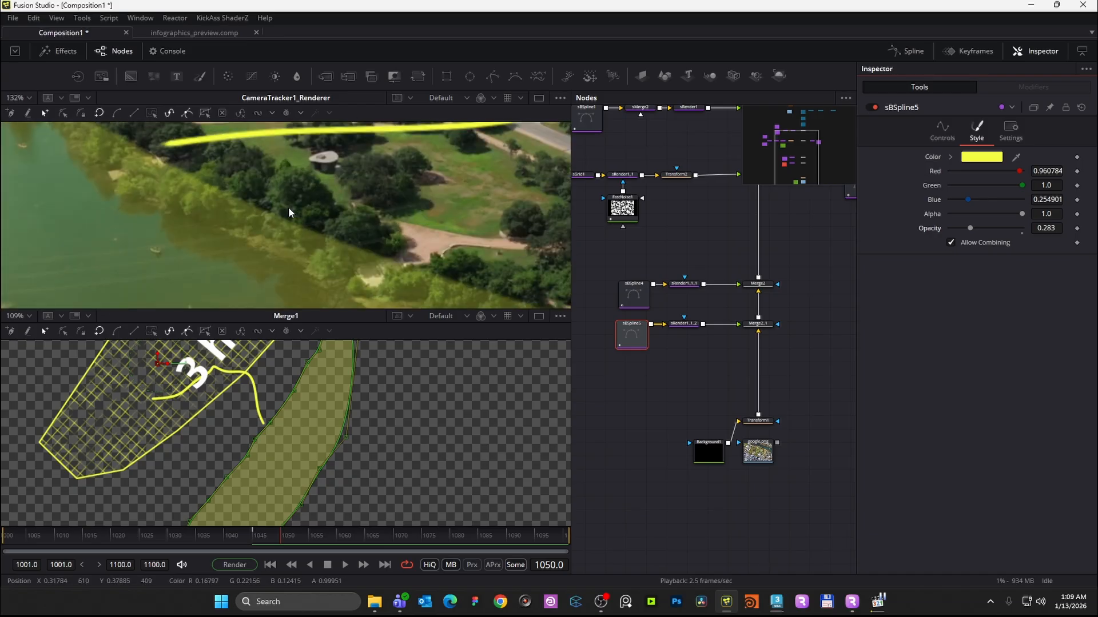
scroll(297, 203, down, 3)
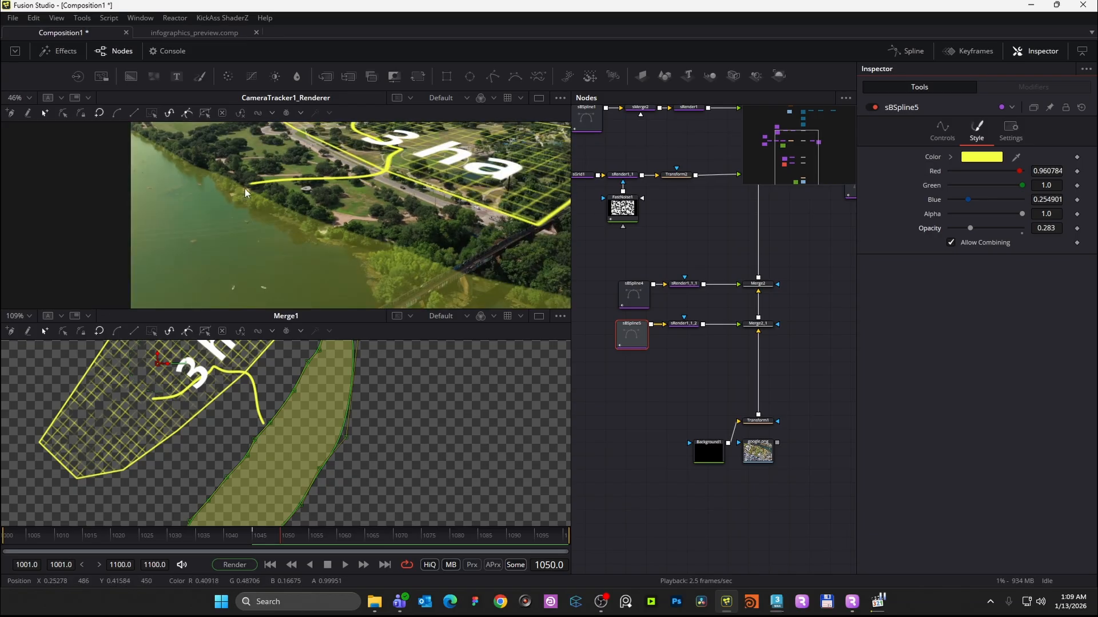
scroll(447, 255, down, 1)
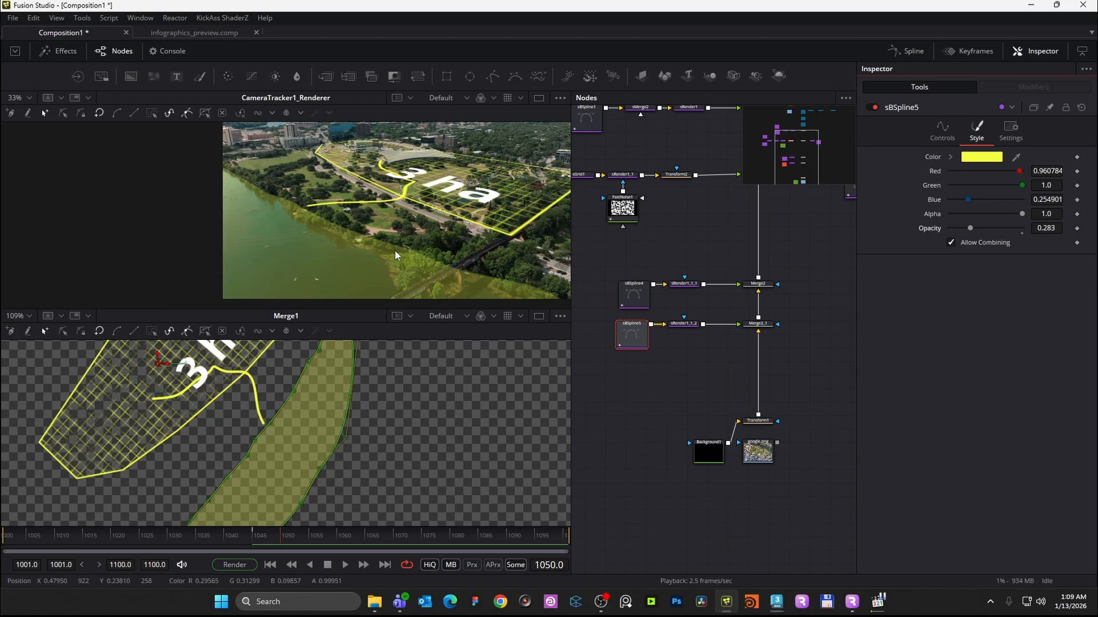
- Adjust the near-bank points of the river shape at frame 1050 to follow the shoreline in the footage
click(283, 425)
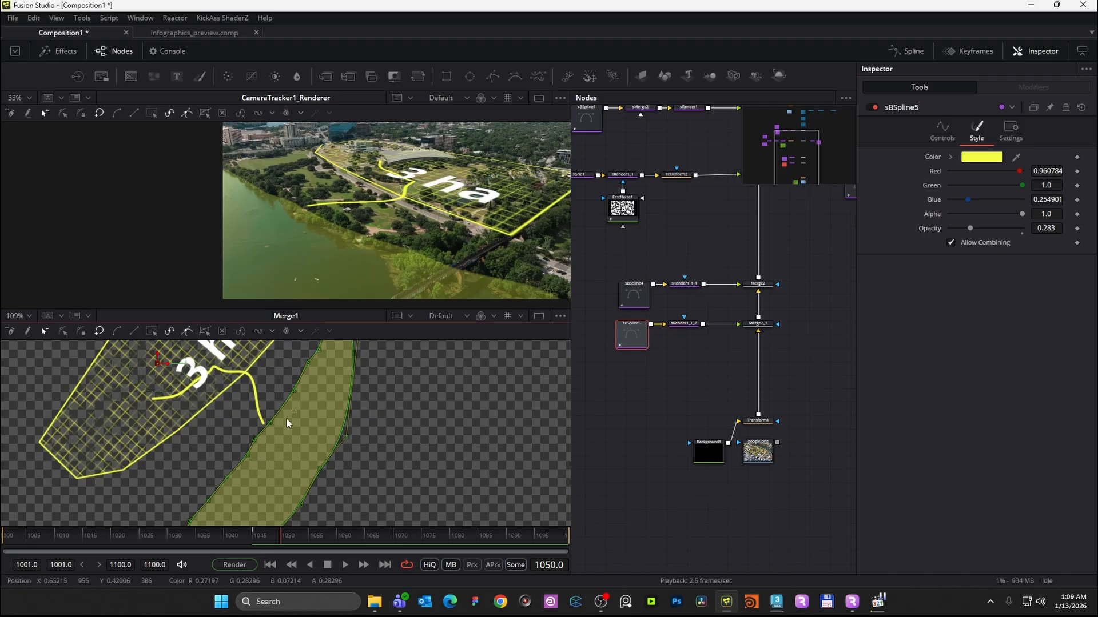
drag(246, 460, 249, 461)
click(292, 402)
drag(294, 394, 307, 400)
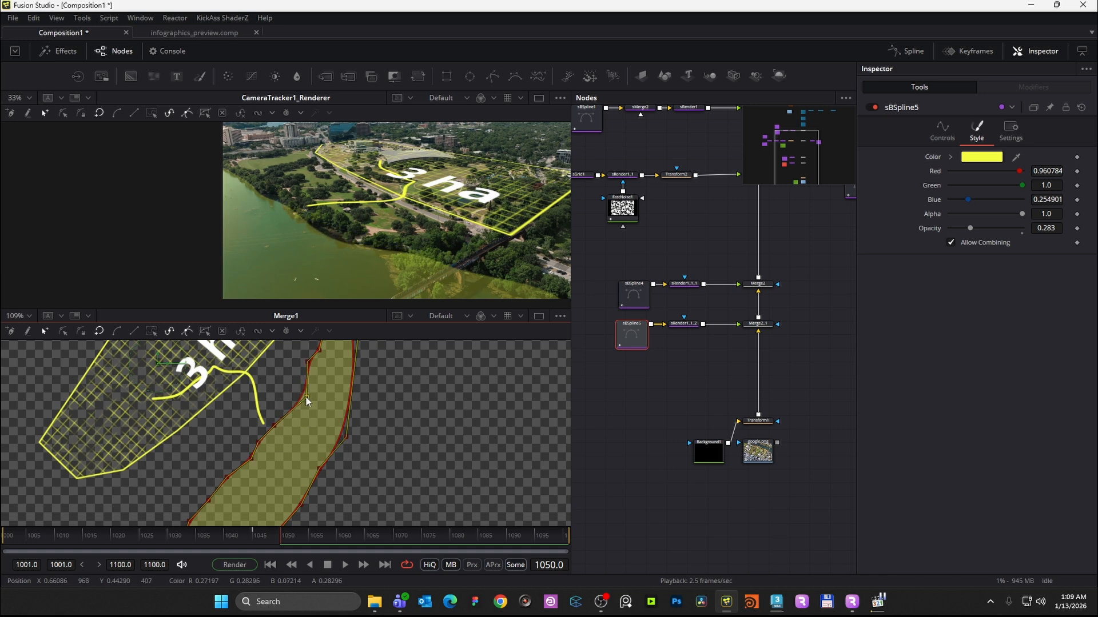
- Shift the river shape's pointed upper end away from the park at frame 1055 and scrub the timeline to check it
scroll(324, 390, up, 2)
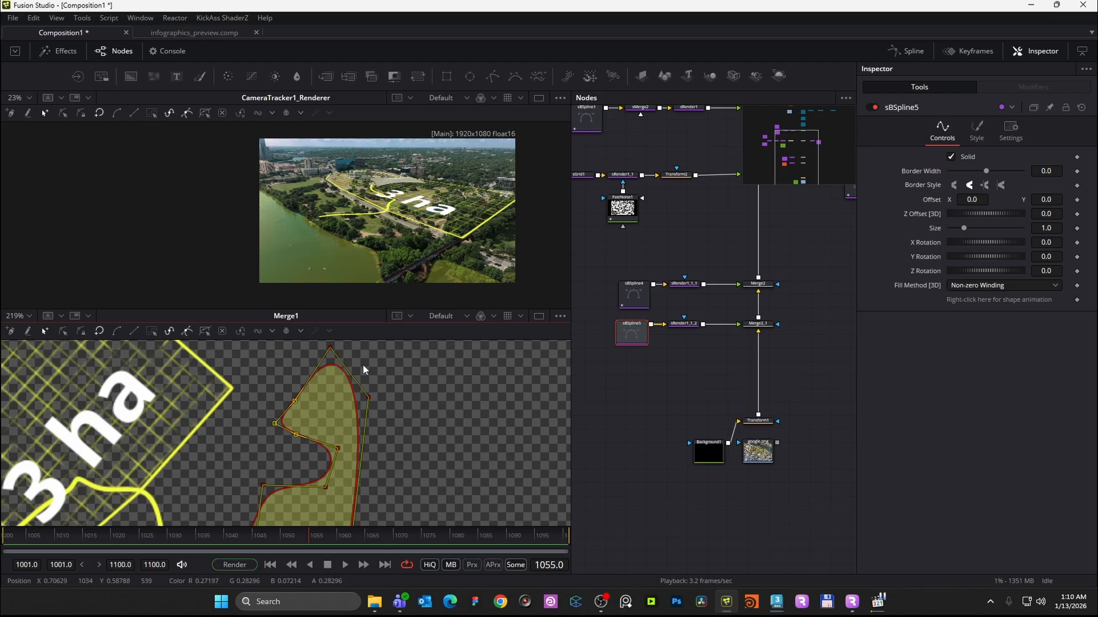
drag(330, 350, 351, 361)
click(273, 537)
drag(272, 537, 152, 536)
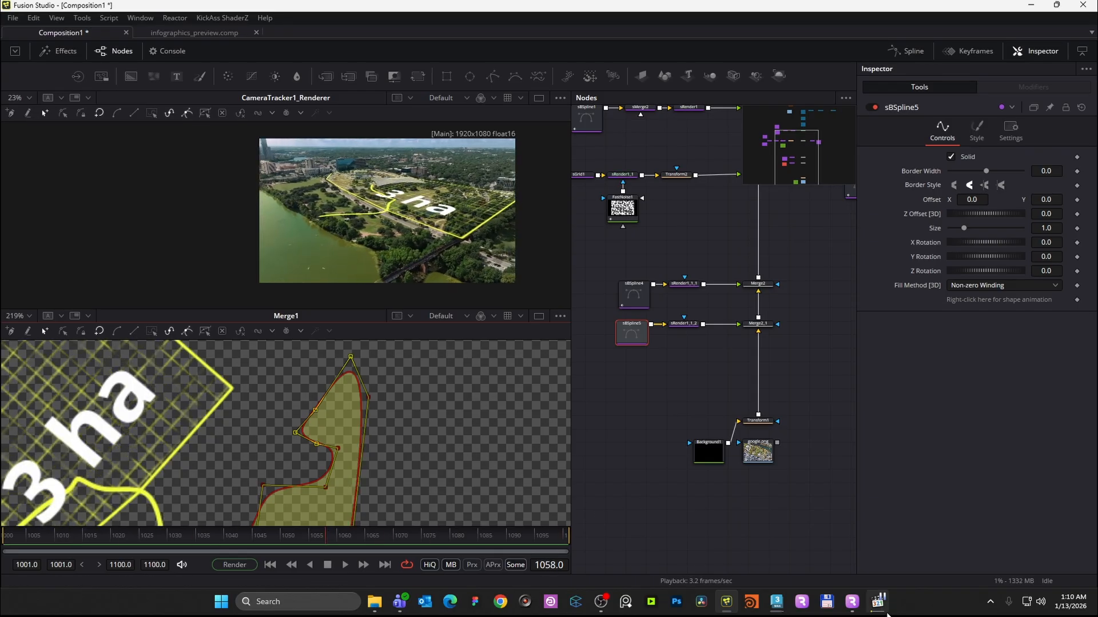
- Switch to the media player and examine how the river highlight appears and fades in preview_comp_render.mp4
click(877, 601)
click(315, 502)
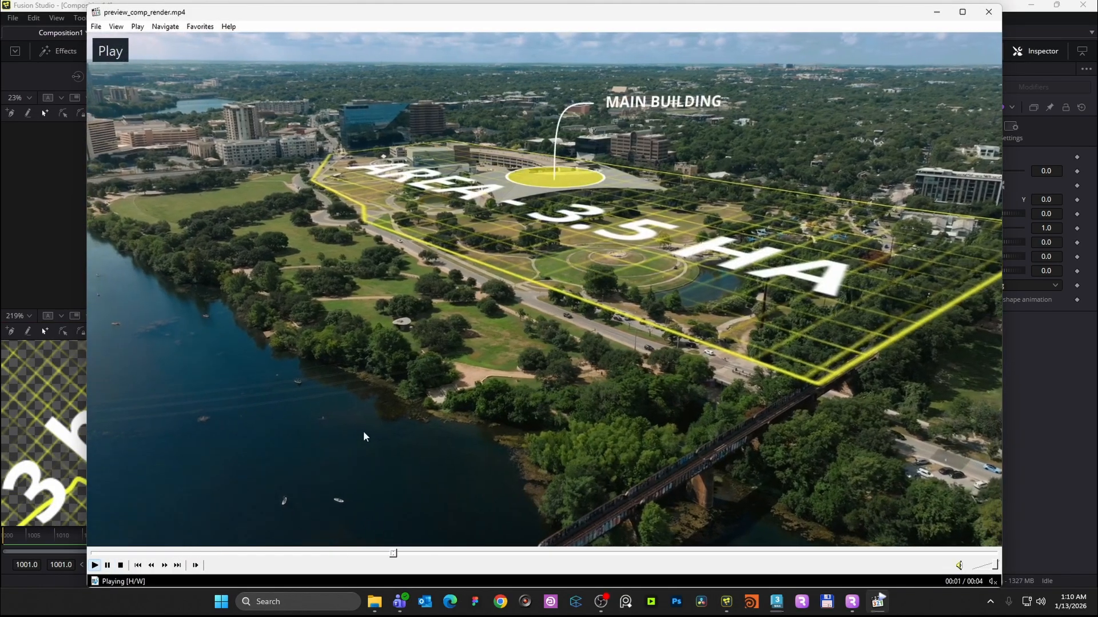
click(266, 331)
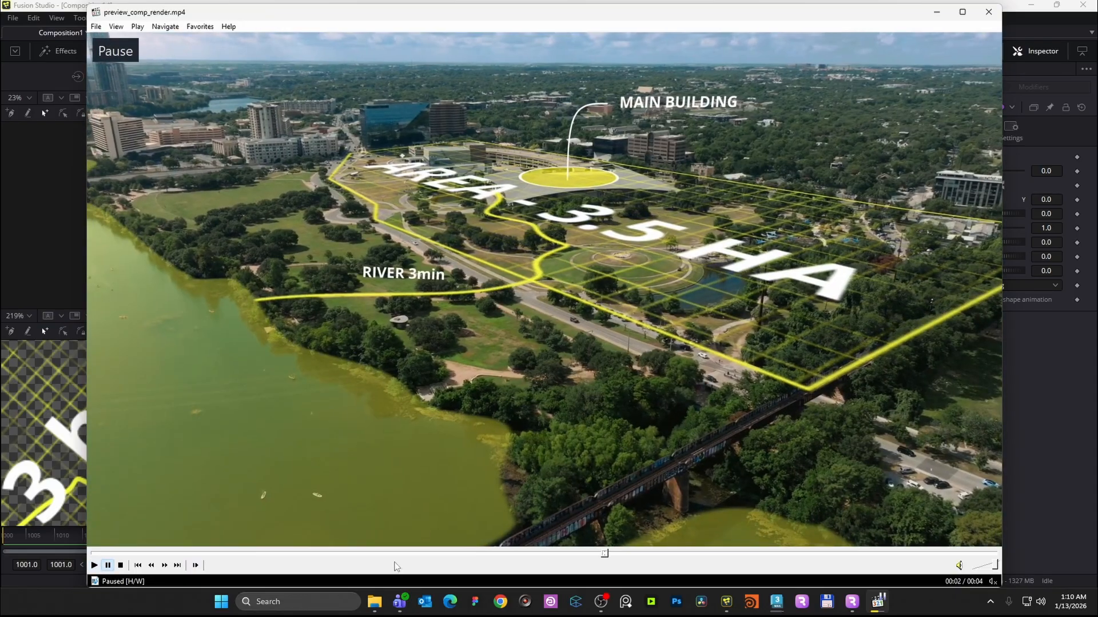
click(550, 554)
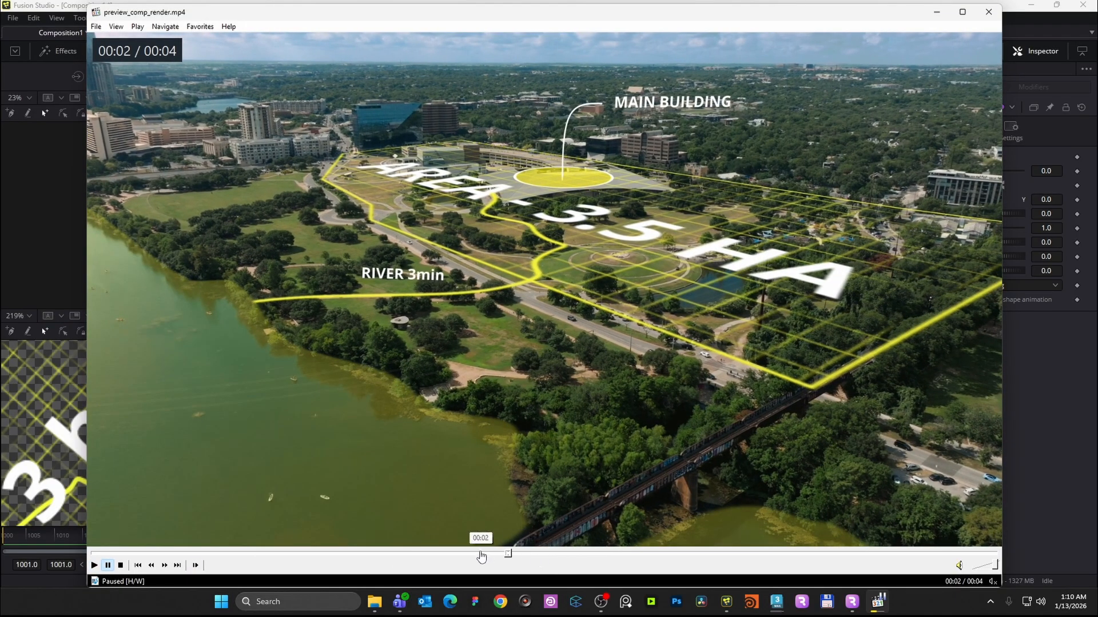
click(443, 553)
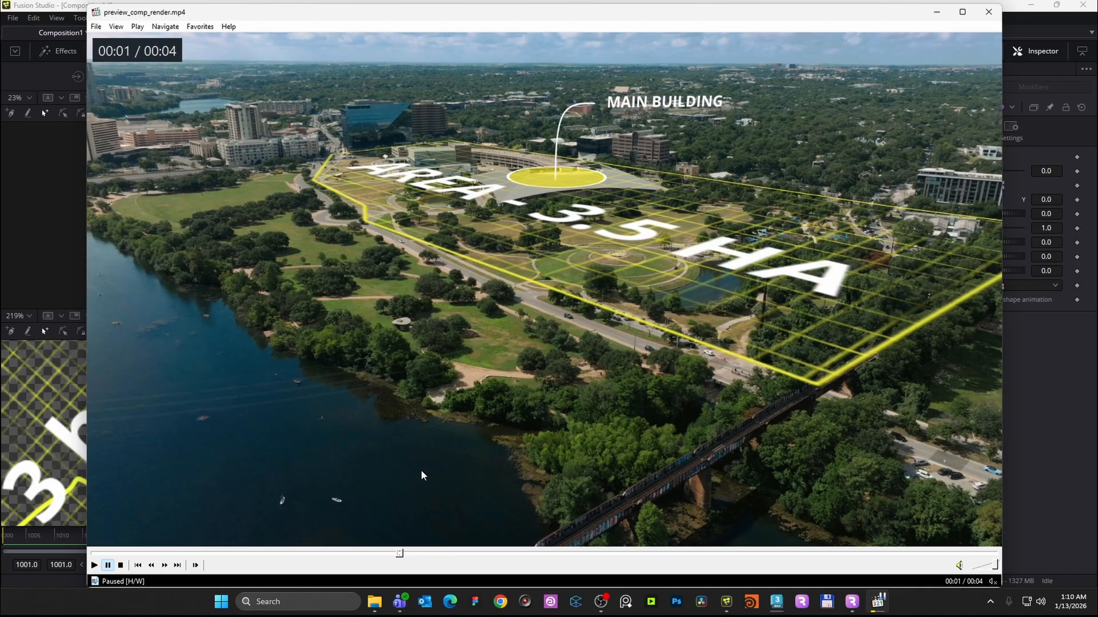
click(328, 311)
click(242, 310)
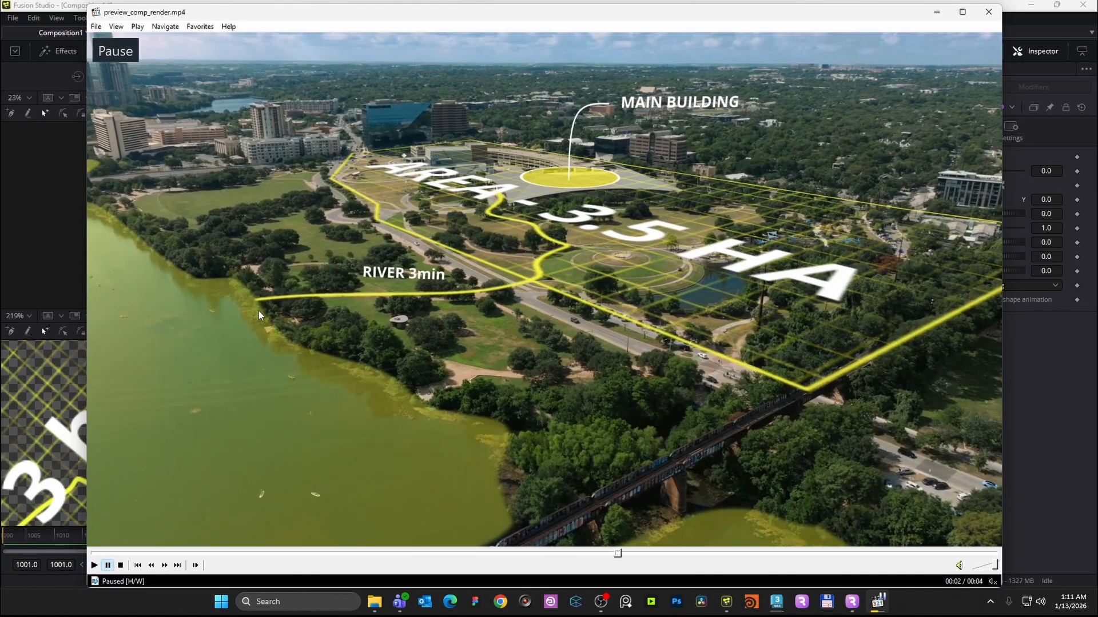
click(258, 311)
click(428, 308)
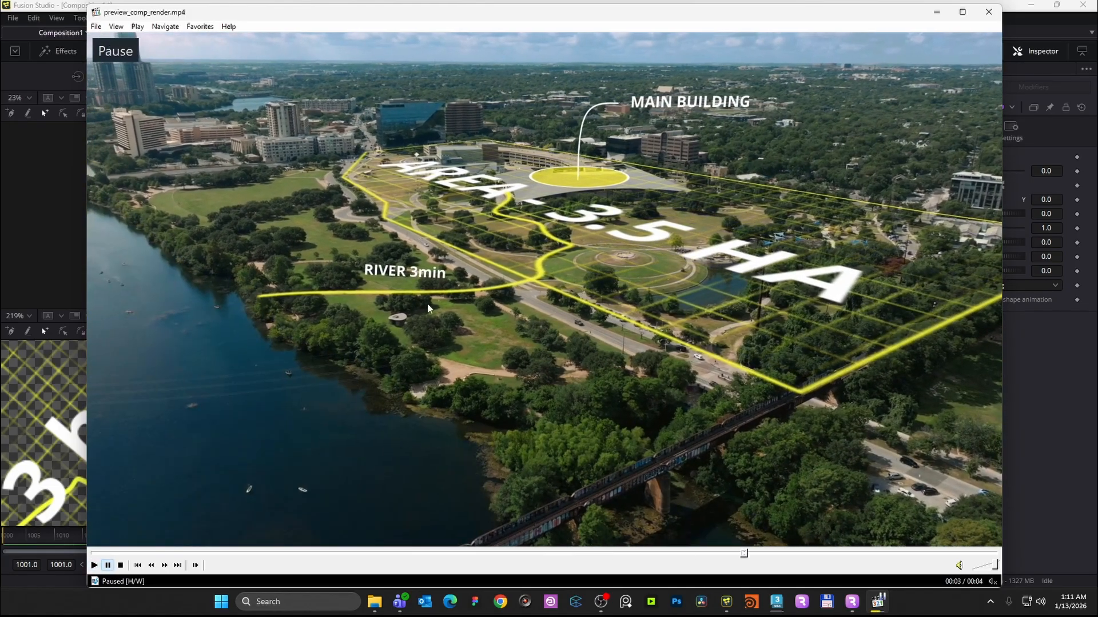
- Switch back to Fusion and extend the free end of the yellow route line to the near edge of the river shape
click(1008, 18)
drag(447, 421, 478, 371)
click(618, 422)
scroll(373, 451, down, 5)
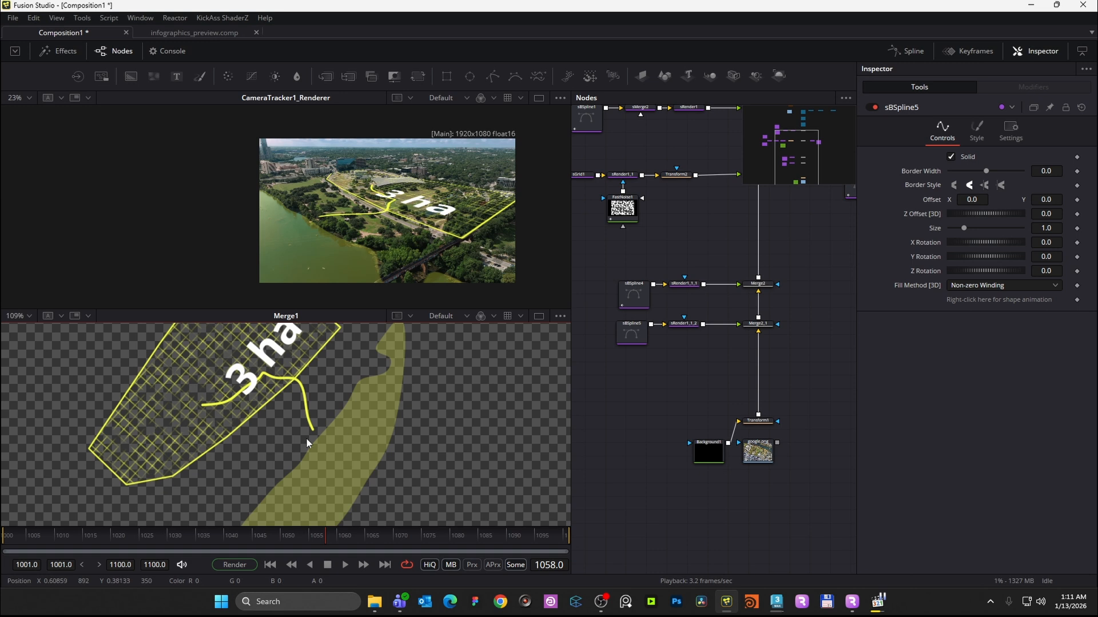
click(631, 295)
scroll(321, 433, up, 5)
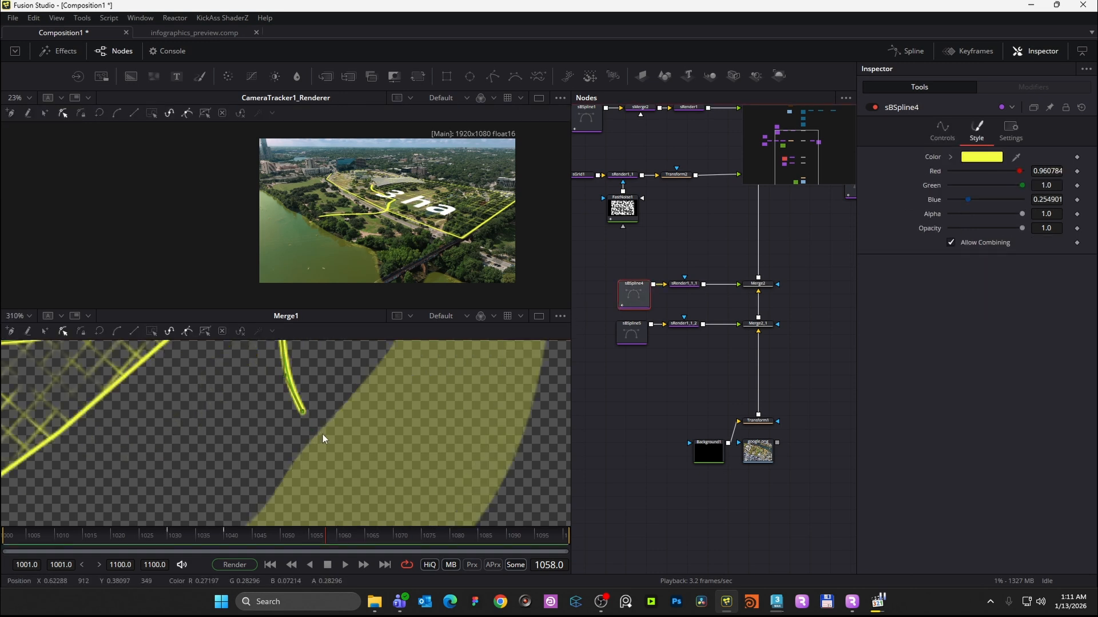
click(301, 410)
drag(301, 410, 317, 434)
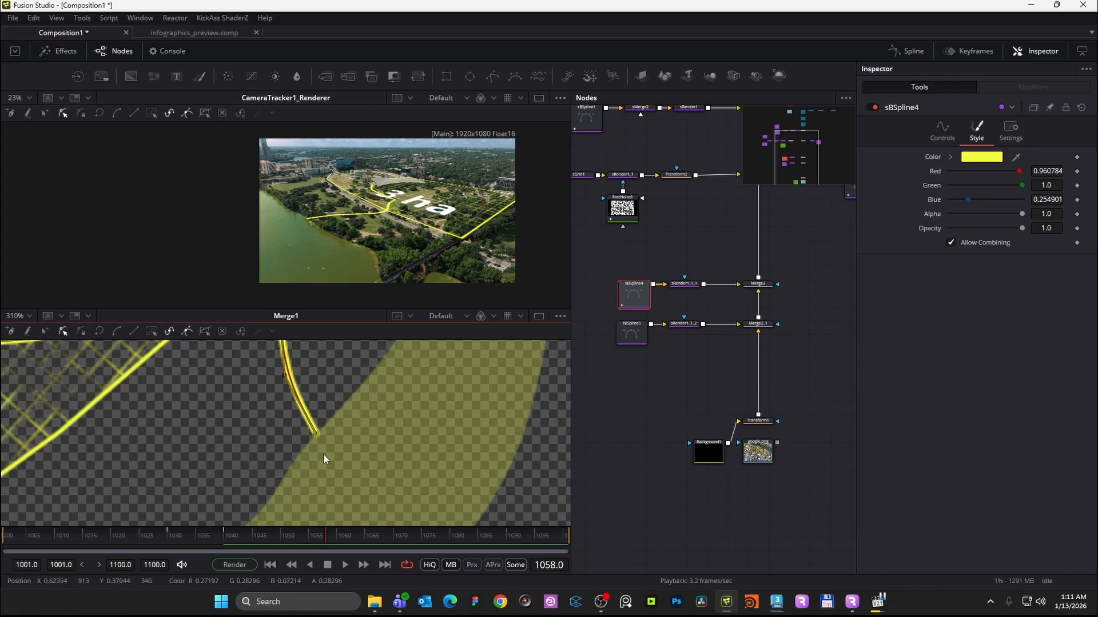
click(942, 130)
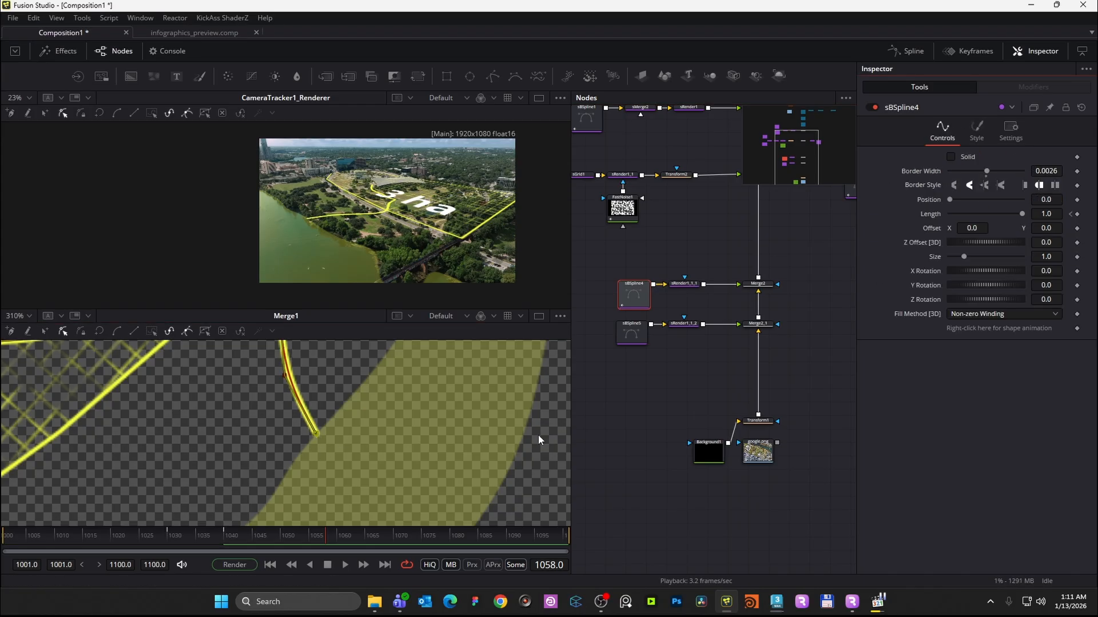
- Keyframe the Blend of the river shape's merge node, Merge2_1, at 0 on frame 1040
click(636, 321)
scroll(375, 422, down, 2)
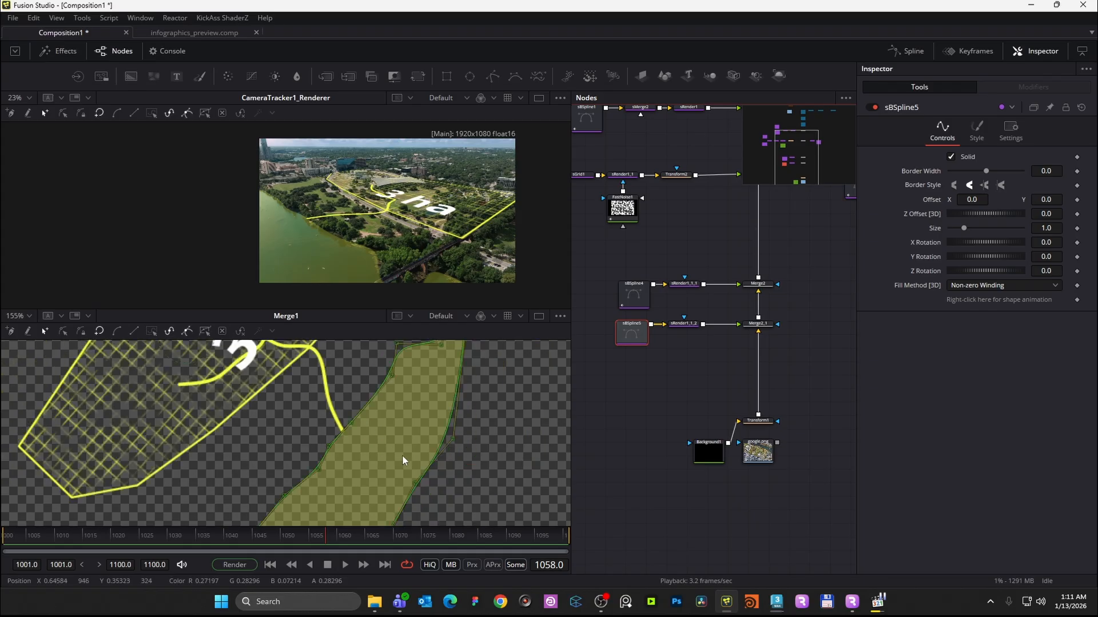
drag(360, 458, 364, 428)
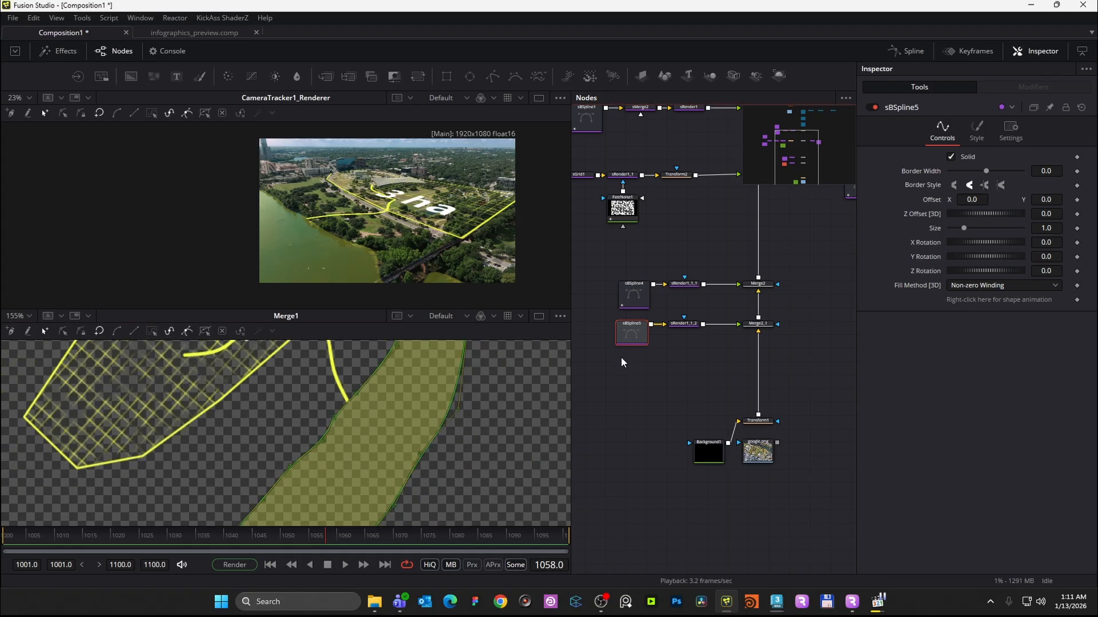
click(760, 325)
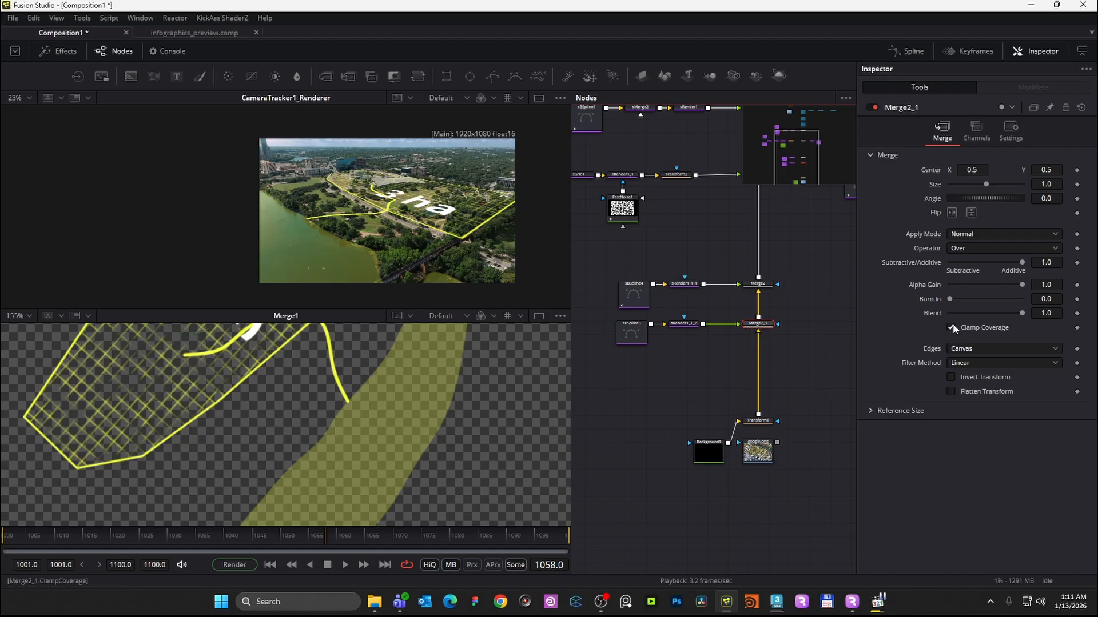
drag(279, 537, 225, 530)
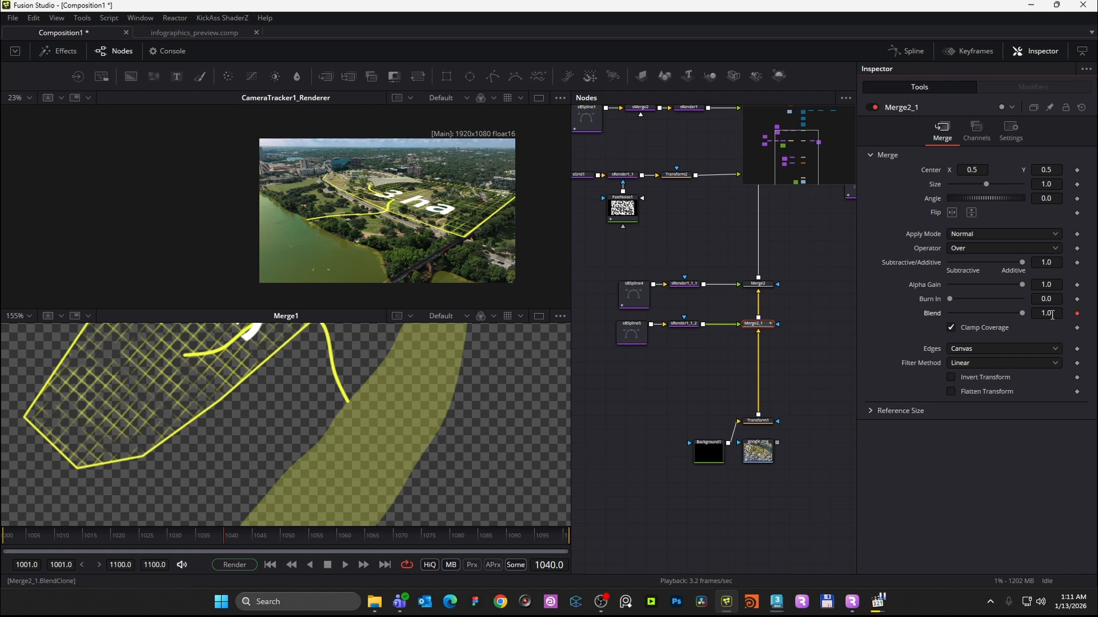
text(0)
key(Tab)
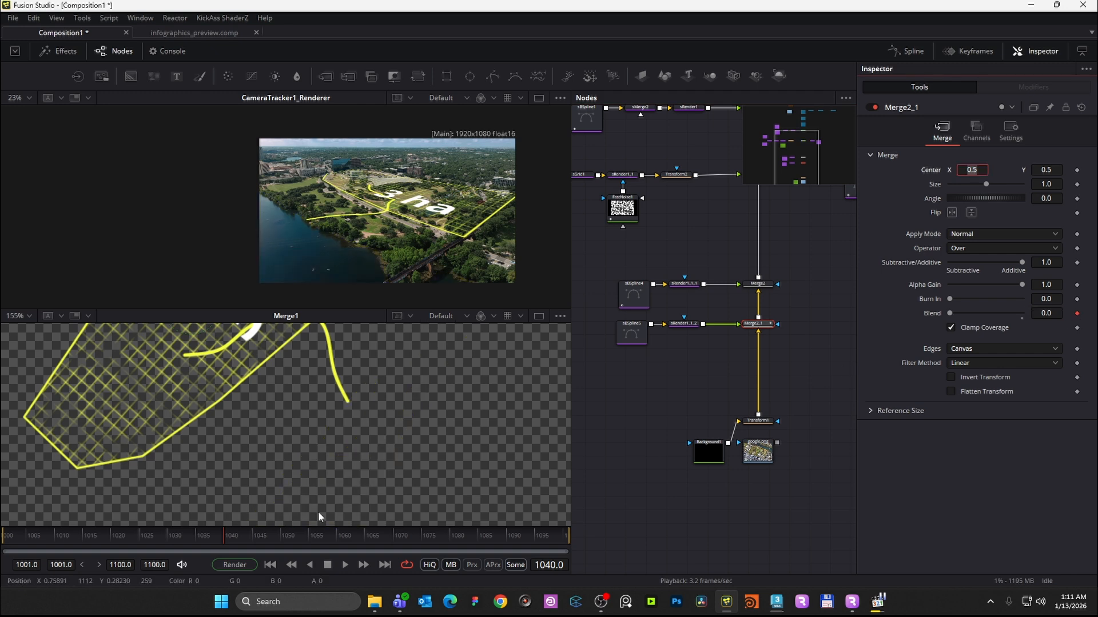
- Set the river merge's Blend to 1 at frame 1045 so the highlight fades in
drag(214, 534, 255, 540)
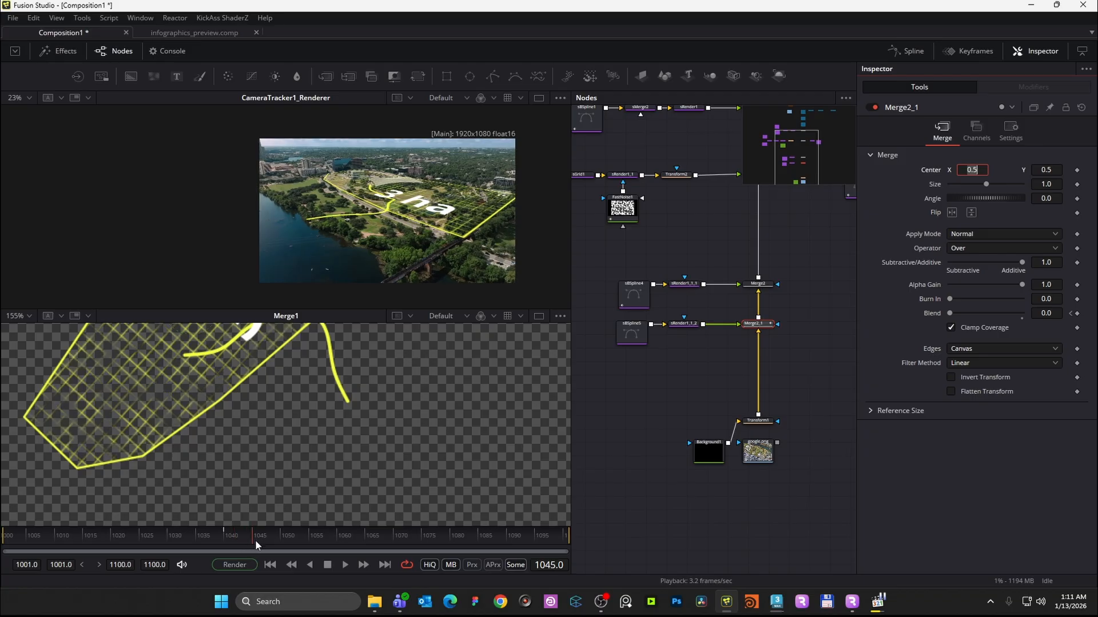
click(1050, 313)
text(1)
key(Tab)
- Fade the river highlight out by keyframing Blend at 1 on frame 1060 and 0 on frame 1065, and play back the animation
drag(246, 537, 349, 539)
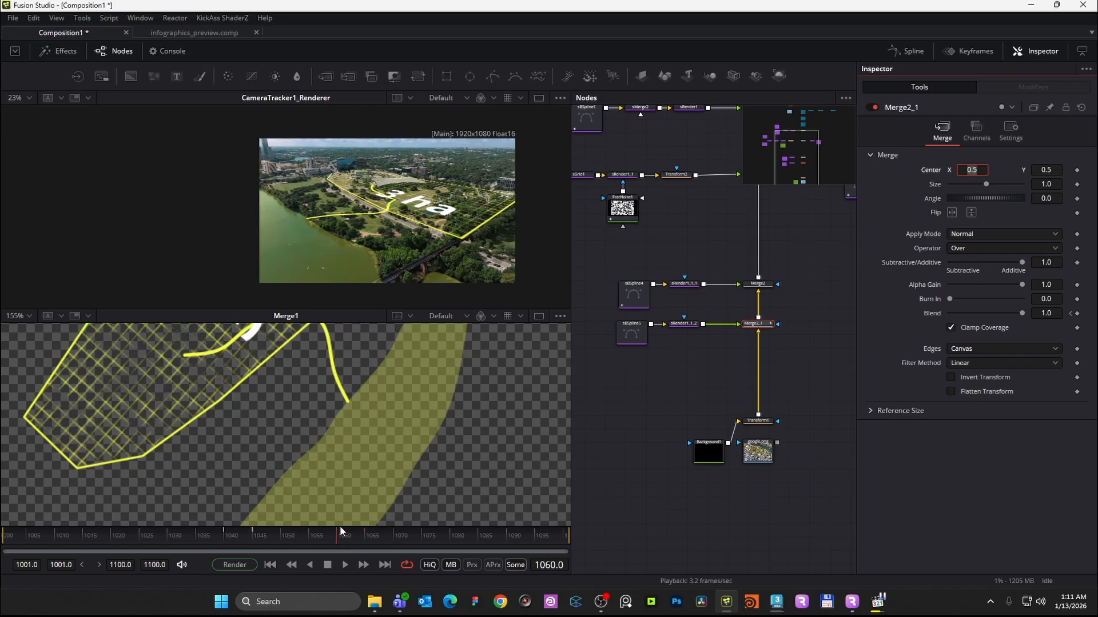
click(1052, 312)
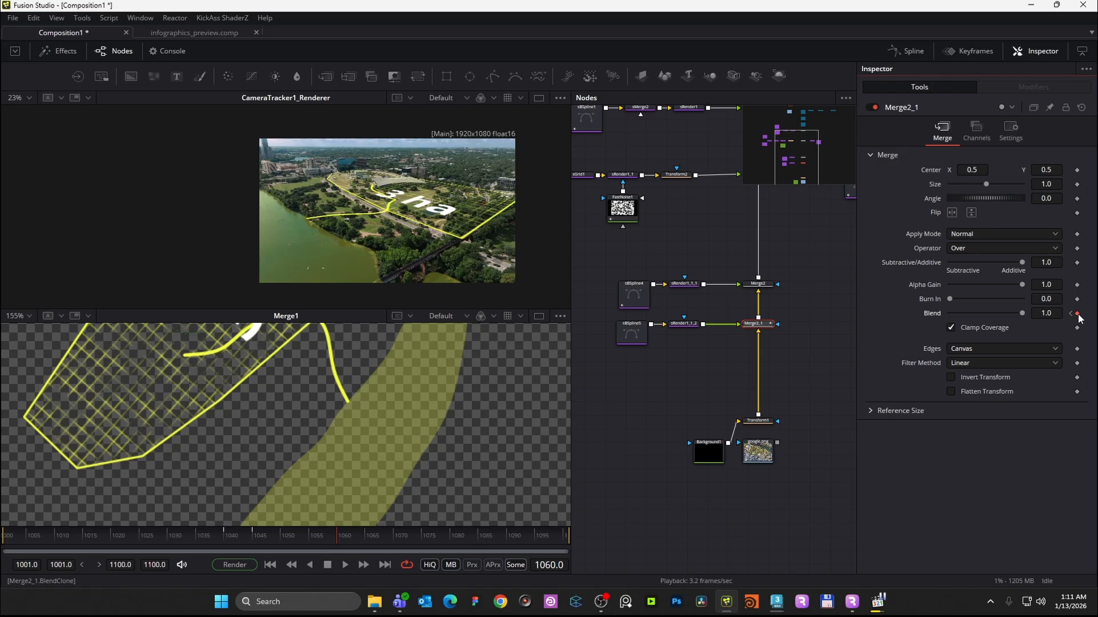
text(0)
key(Tab)
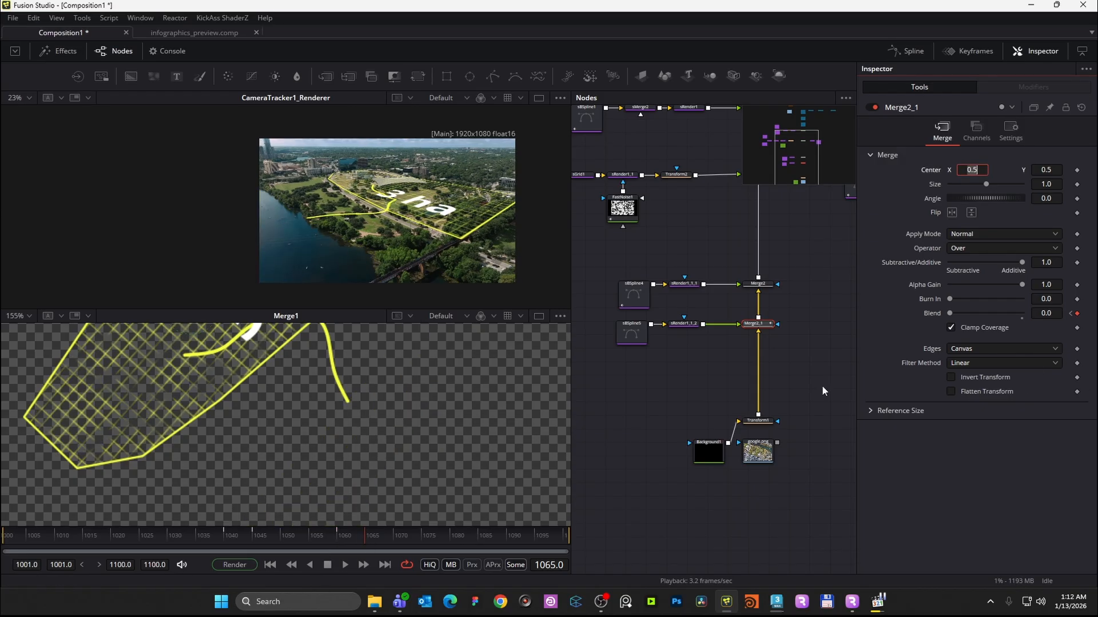
drag(343, 539, 211, 535)
key(space)
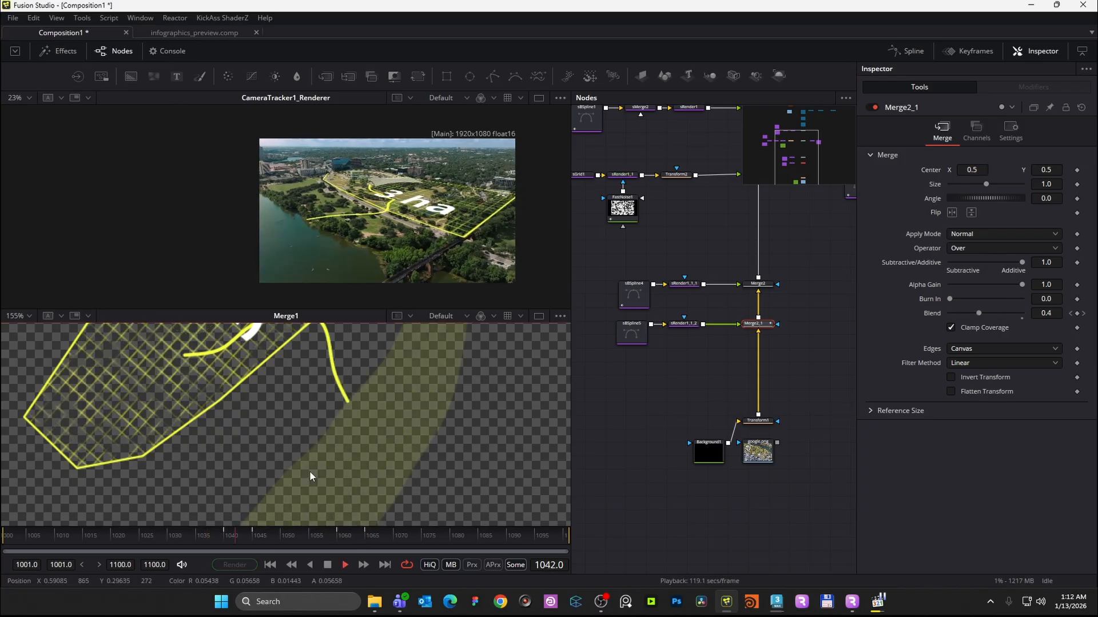